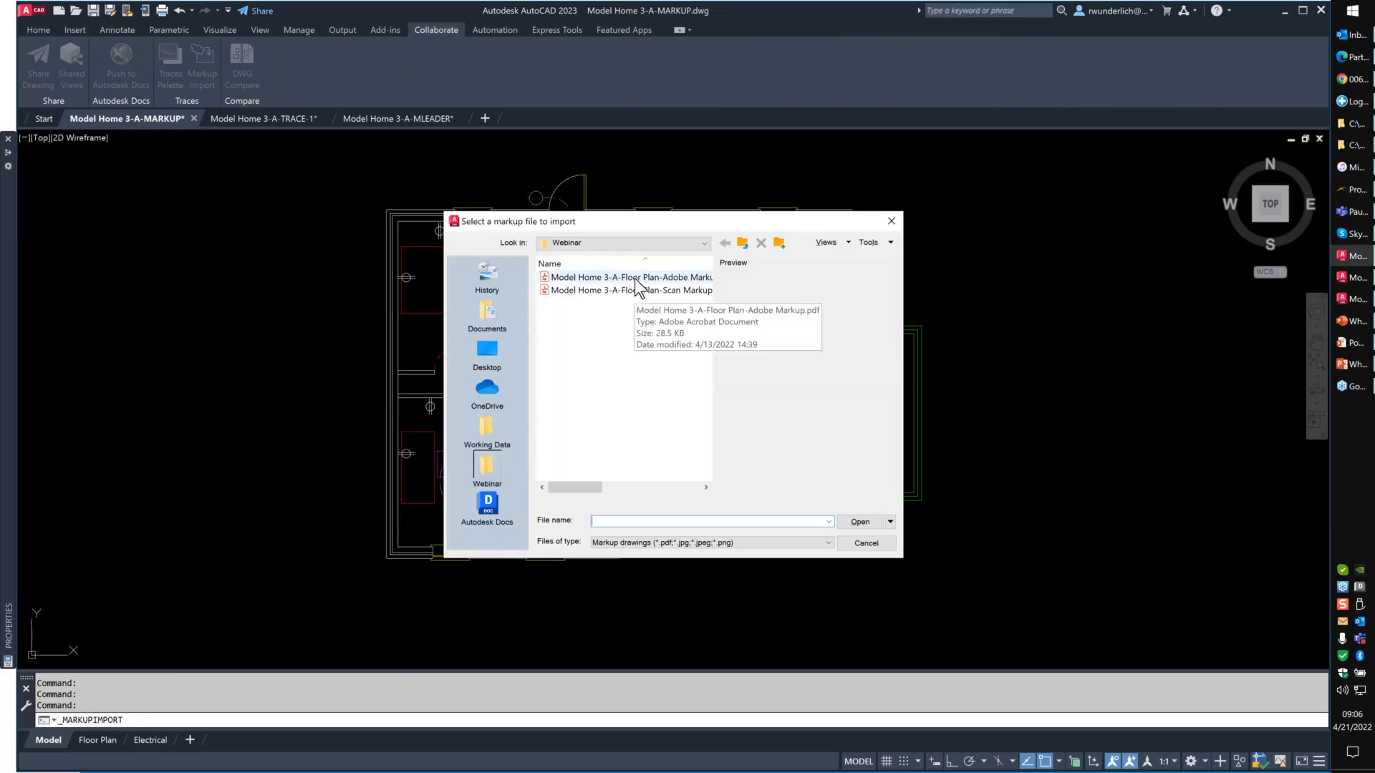
# - Import page 2 of Model Home 3-A-Floor Plan-Scan Markup.pdf as a markup
pyautogui.click(625, 291)
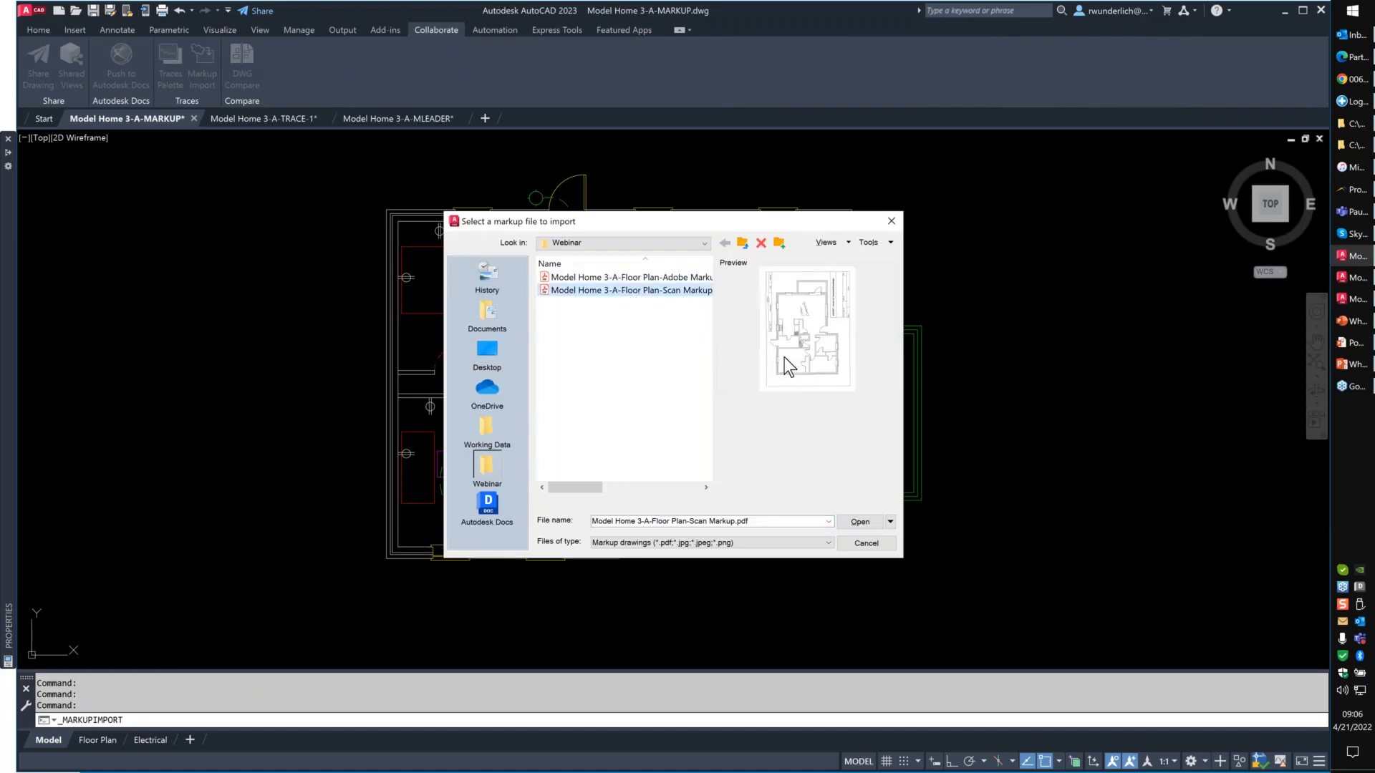
pyautogui.click(859, 522)
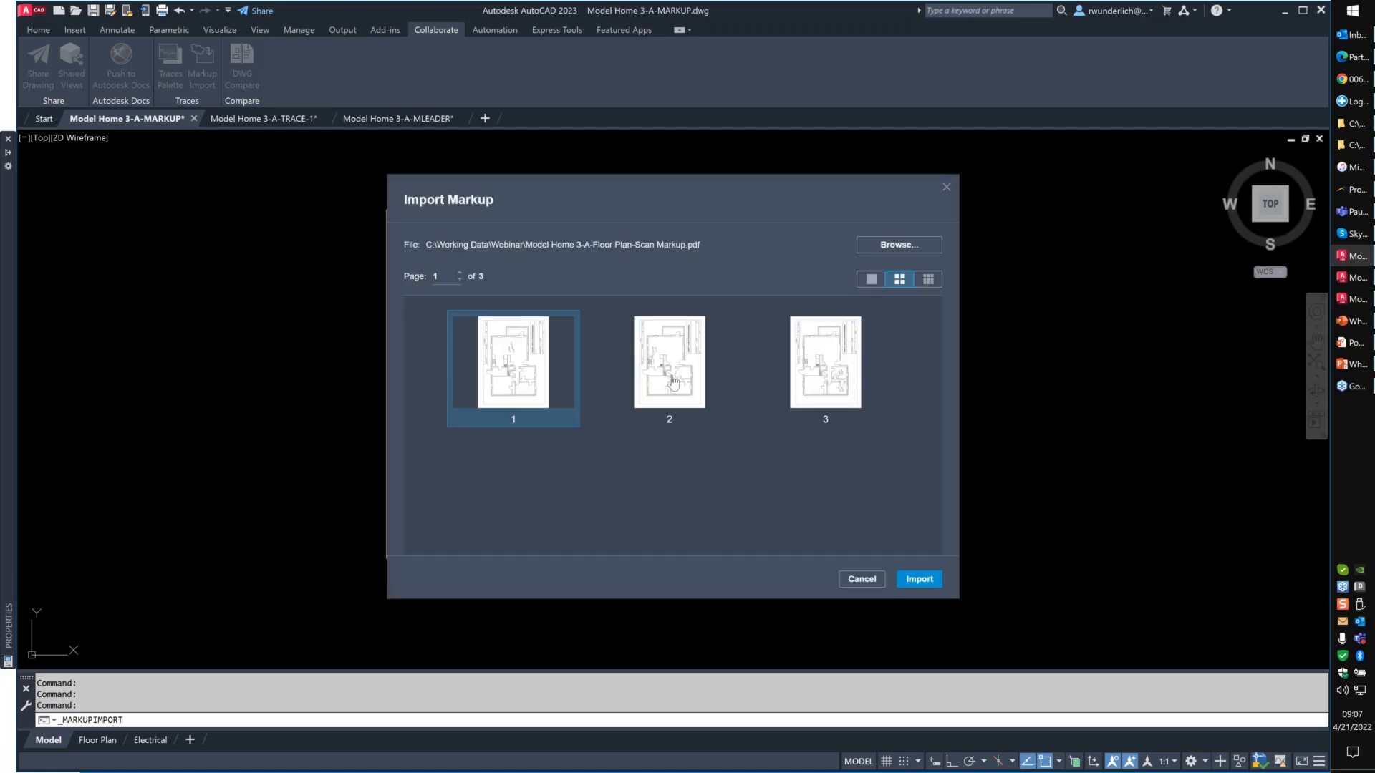
pyautogui.click(672, 381)
pyautogui.click(923, 582)
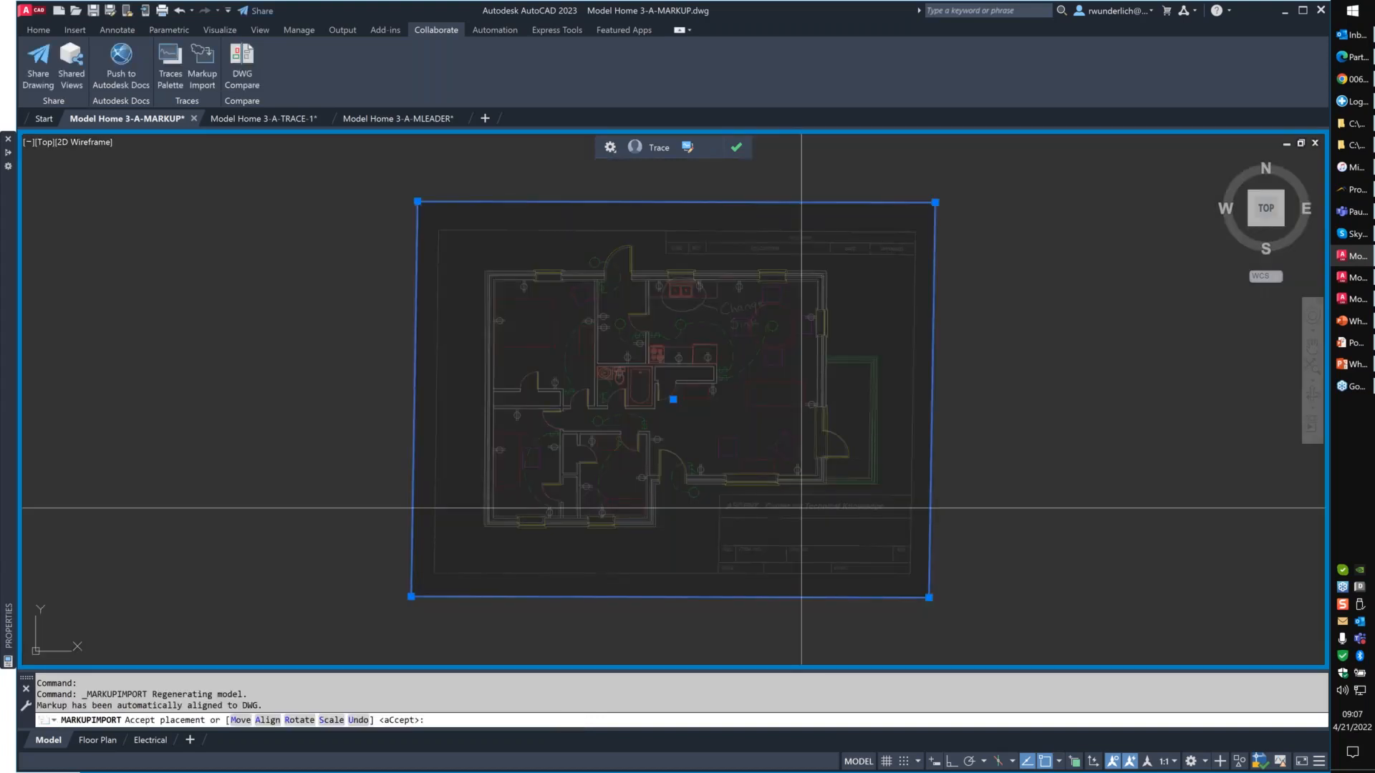
# - Check how the scanned markup aligns with the floor plan and accept its automatic placement
pyautogui.scroll(2, 801, 507)
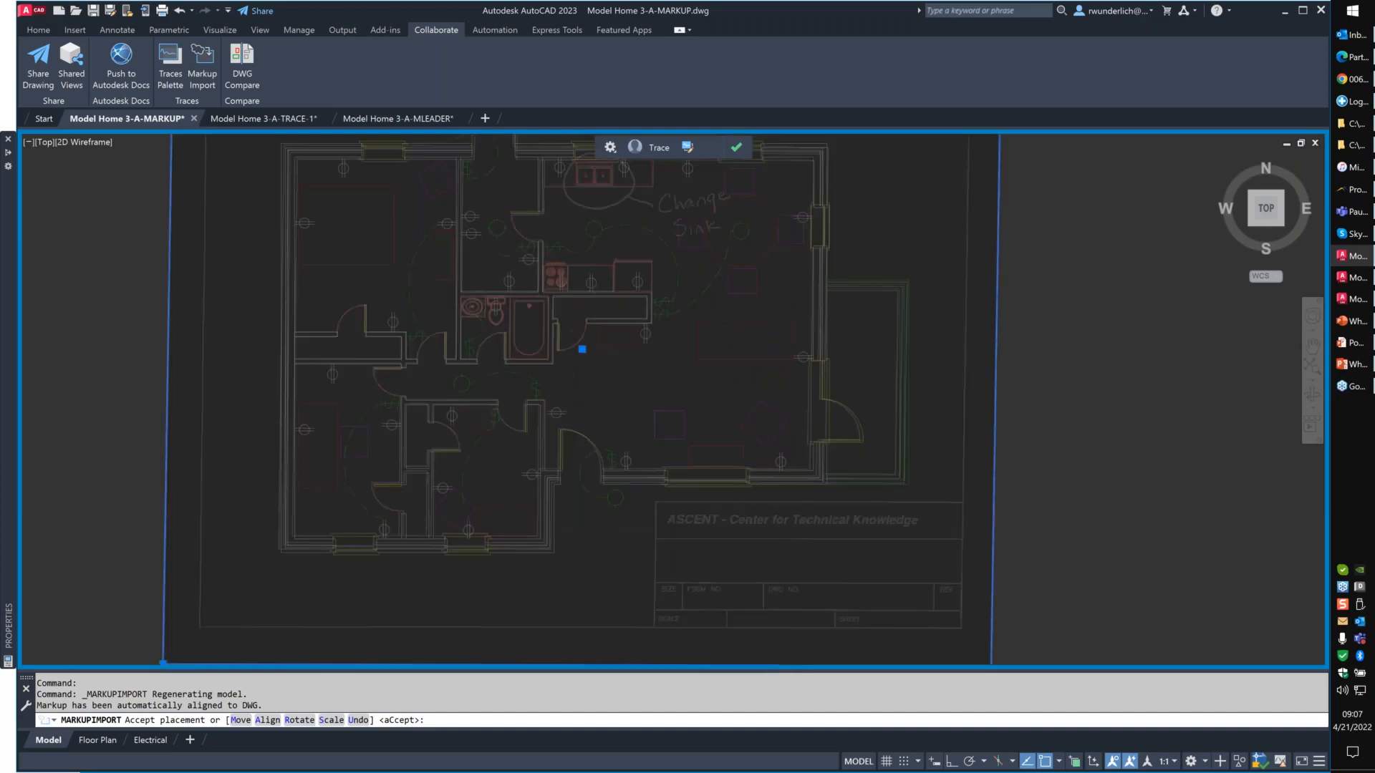
pyautogui.scroll(2, 821, 494)
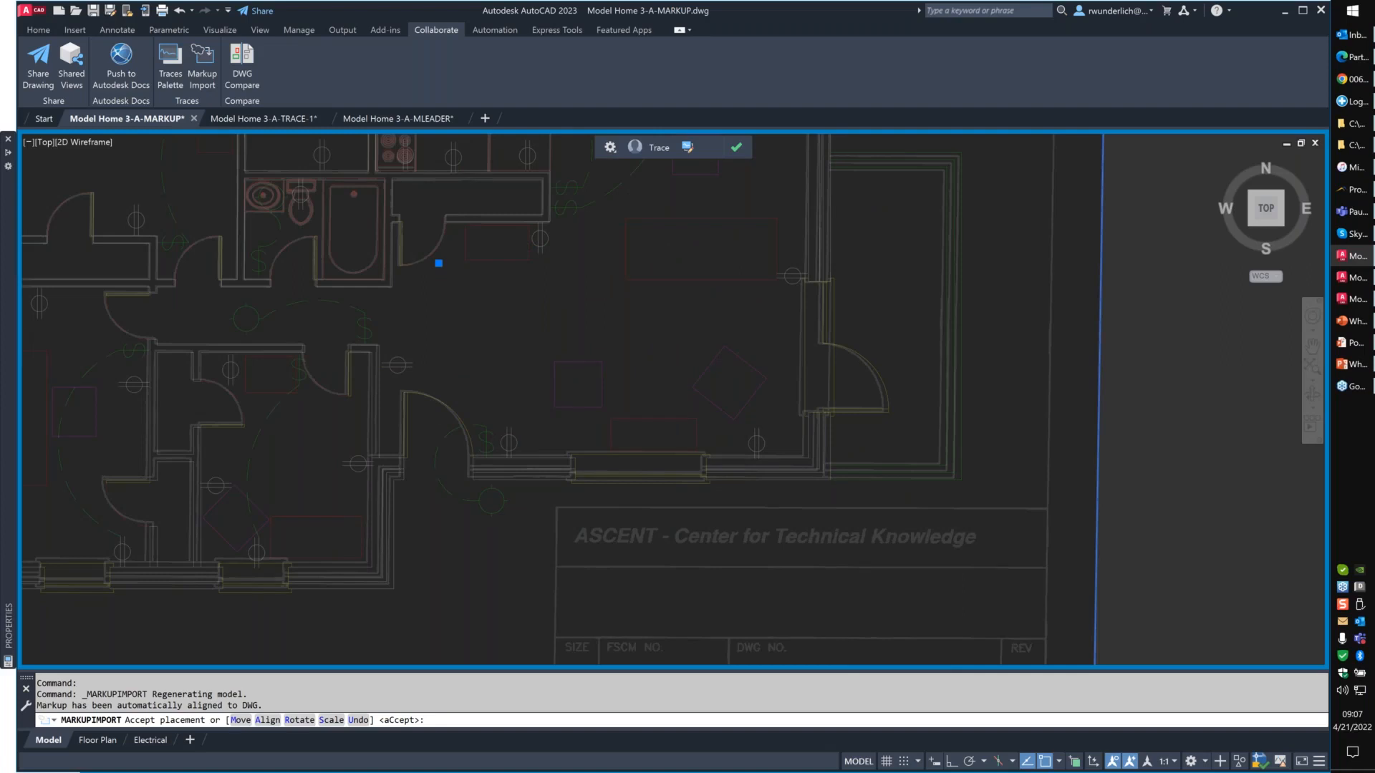
pyautogui.scroll(2, 809, 448)
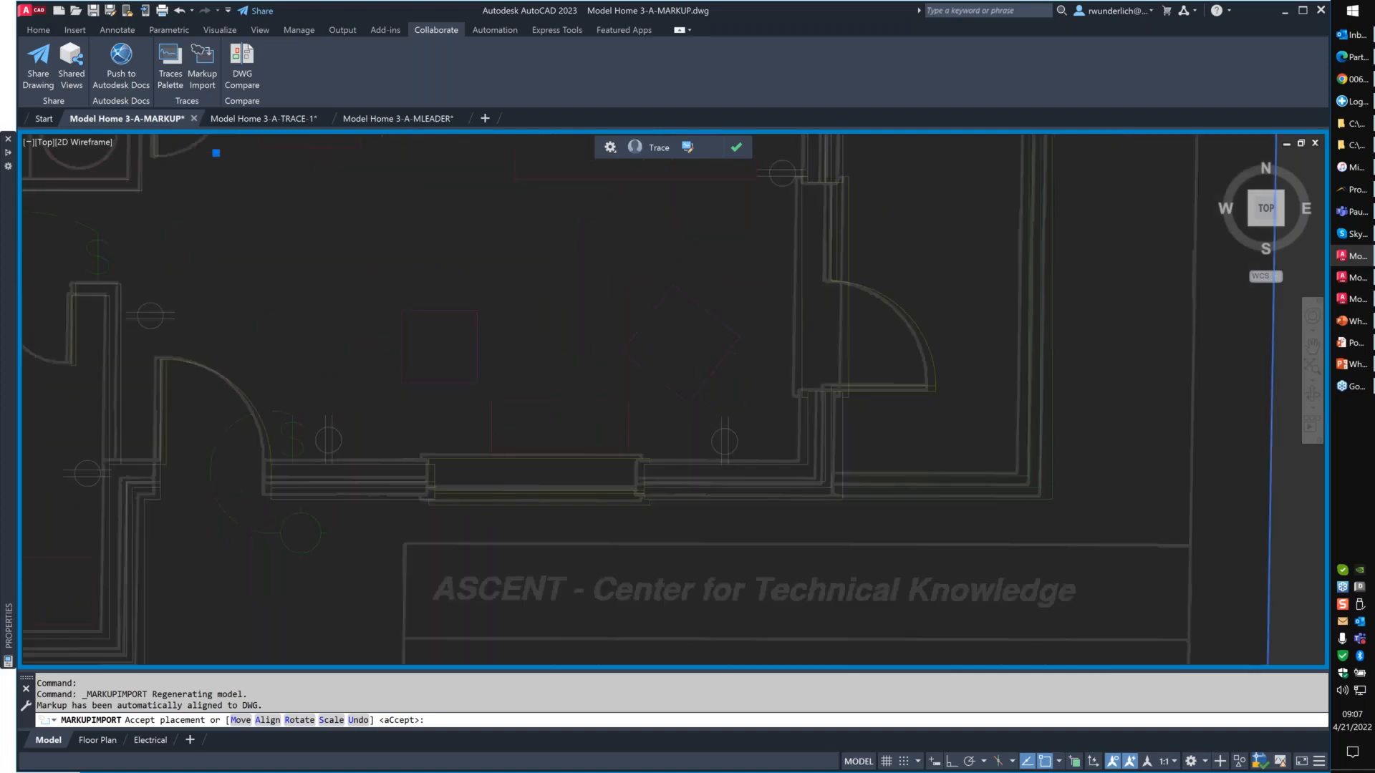
pyautogui.scroll(-2, 597, 251)
pyautogui.moveTo(597, 252)
pyautogui.mouseDown(button='middle')
pyautogui.moveTo(481, 252)
pyautogui.moveTo(723, 553)
pyautogui.mouseUp(button='middle')
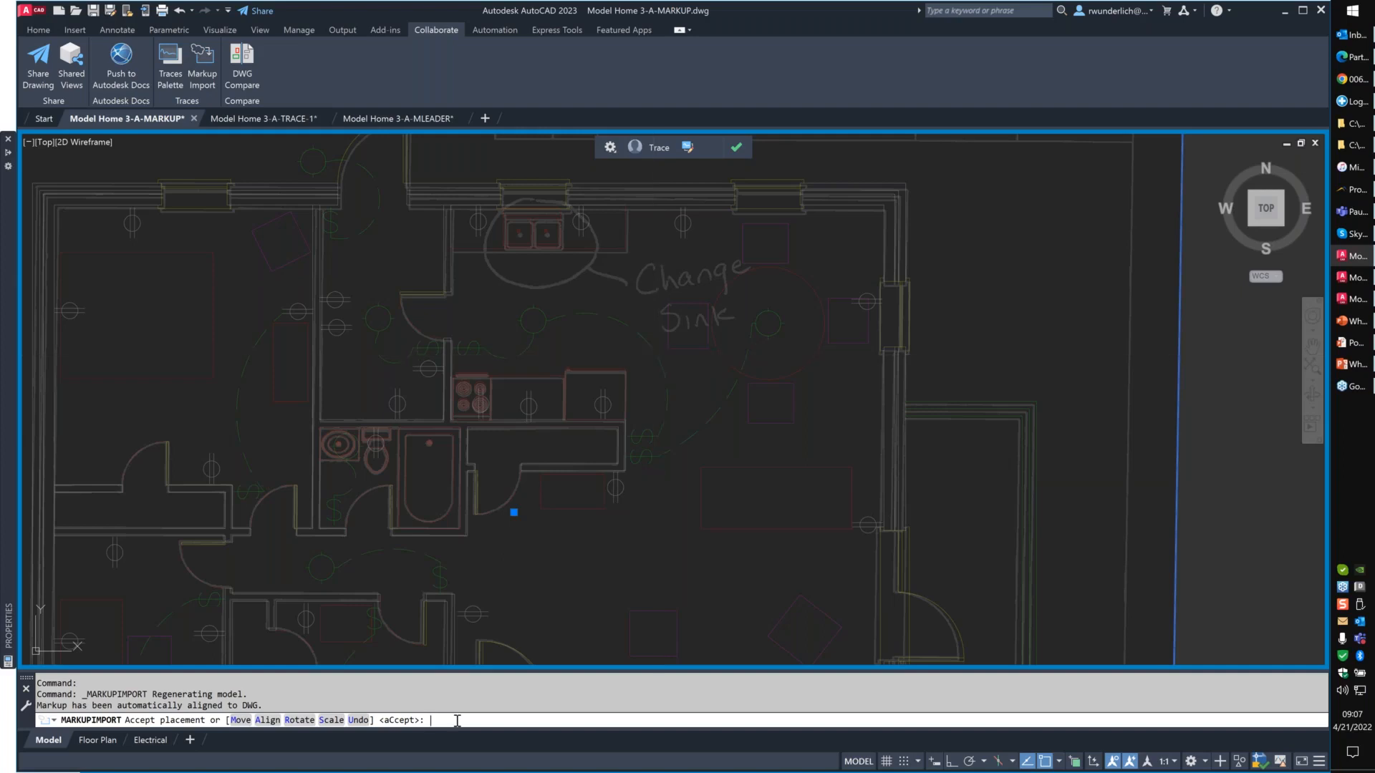
pyautogui.press('Return')
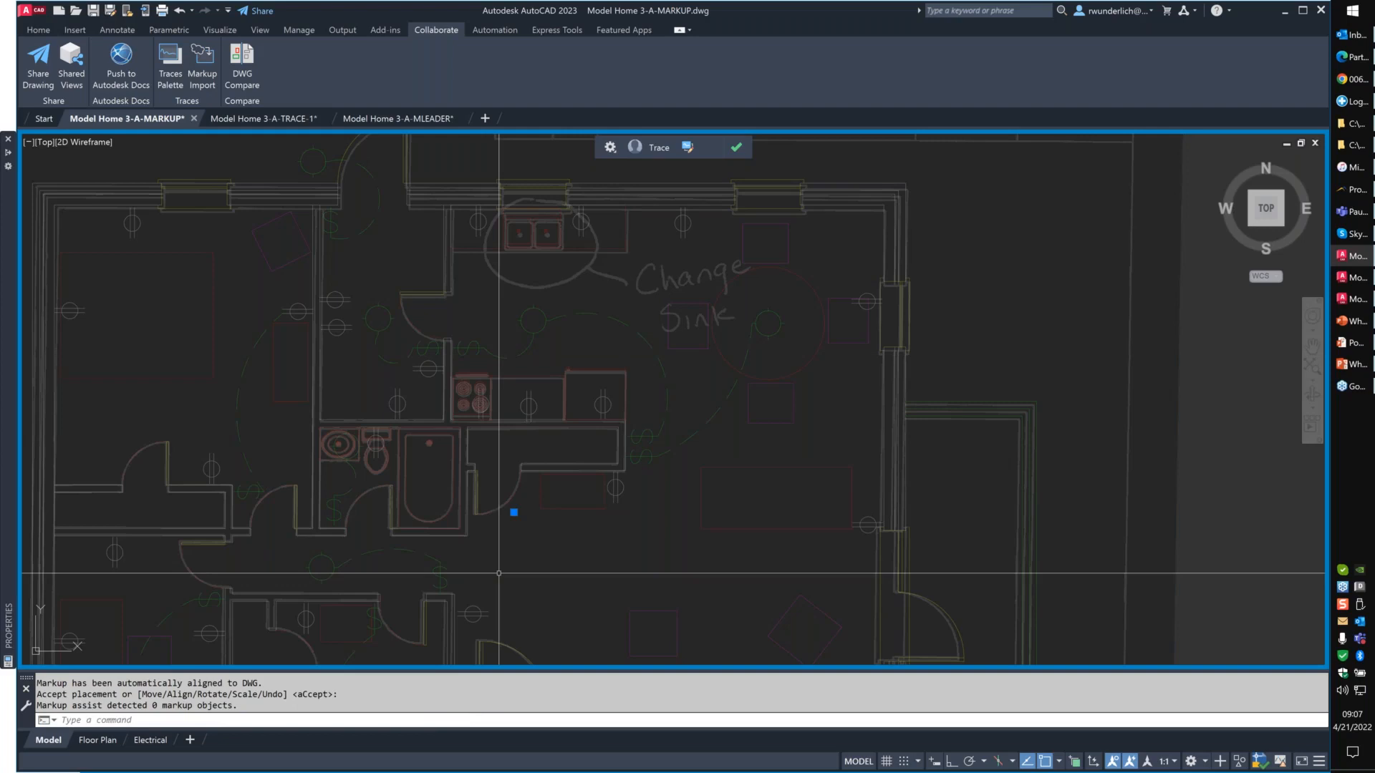
# - Review the whole scanned markup over the floor plan and close its trace
pyautogui.moveTo(123, 705); pyautogui.dragTo(242, 705)
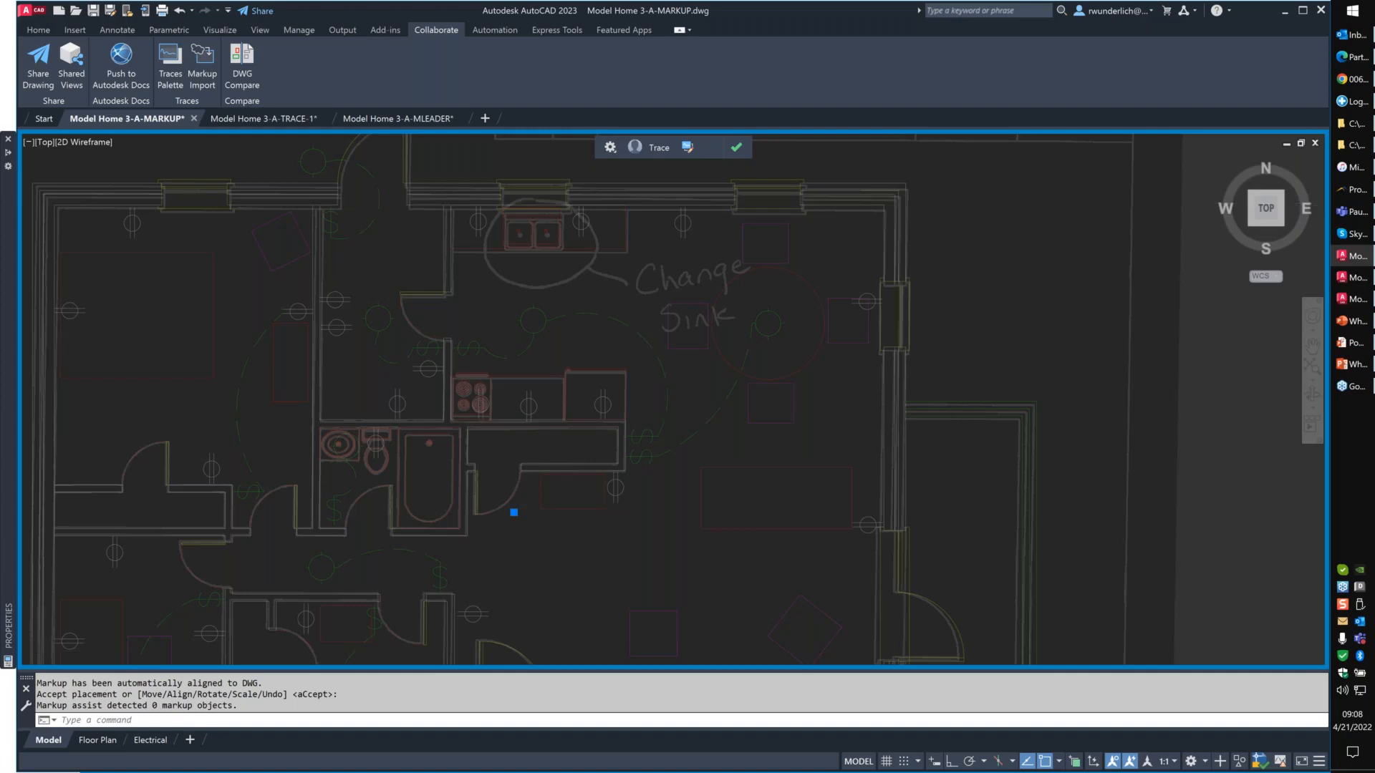
pyautogui.scroll(-2, 740, 250)
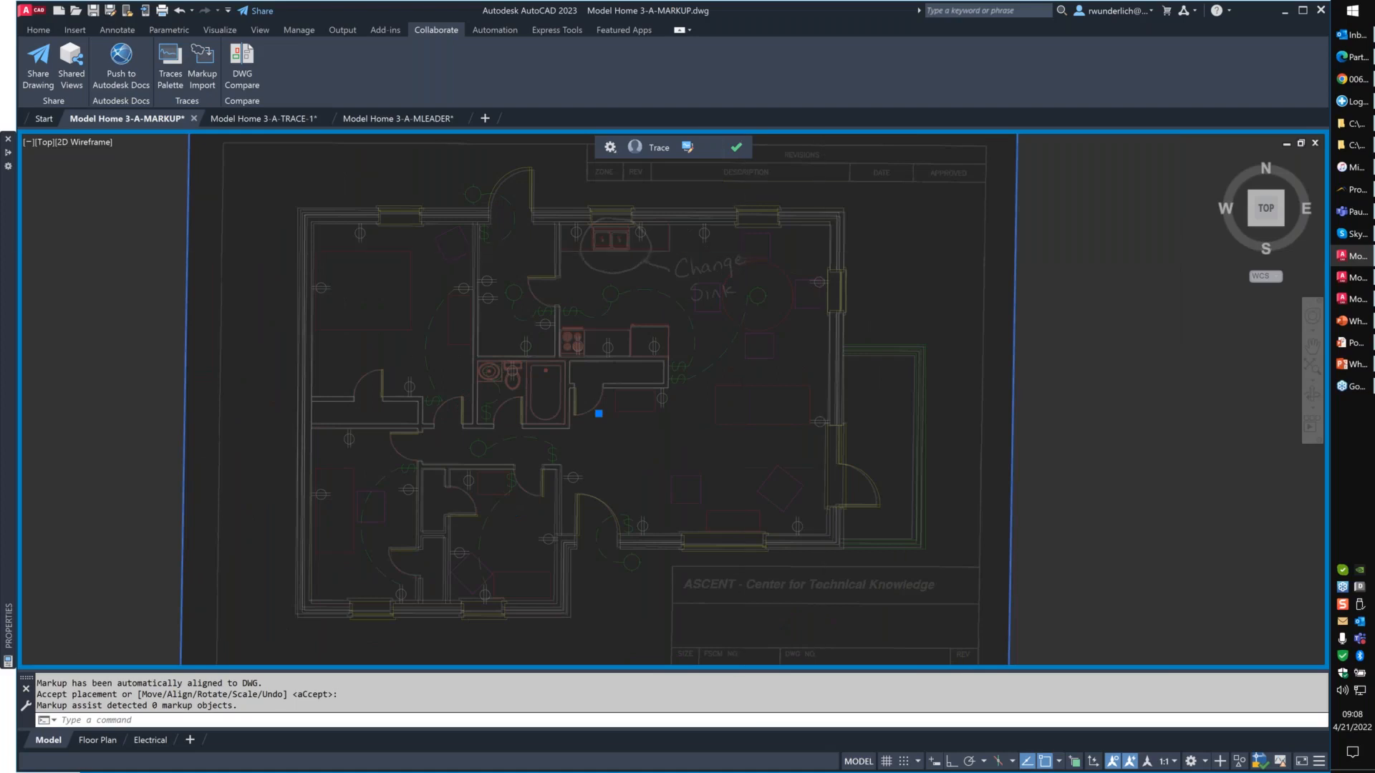
pyautogui.scroll(-2, 833, 438)
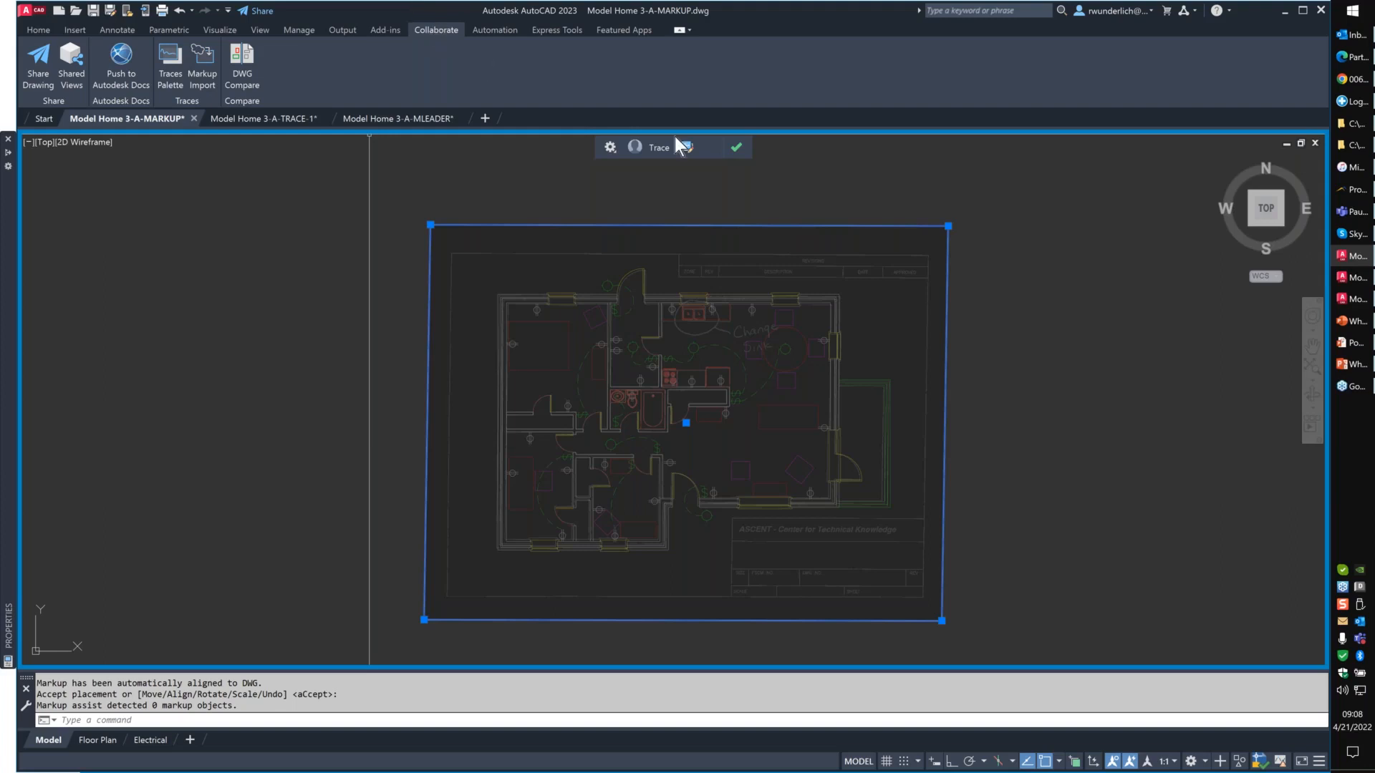
pyautogui.click(729, 152)
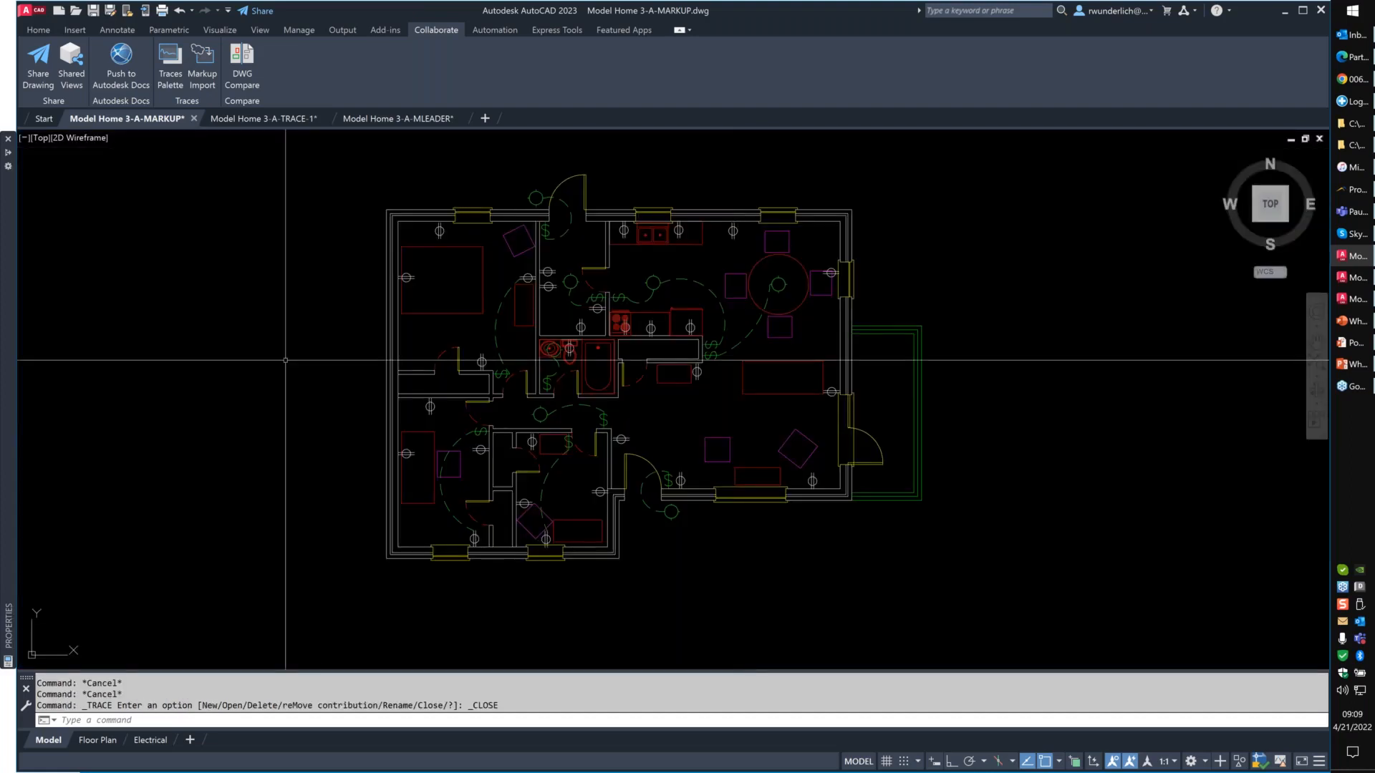
# - Import the Model Home 3-A-Floor Plan-Adobe Markup PDF as a markup and accept its automatic placement
pyautogui.click(203, 57)
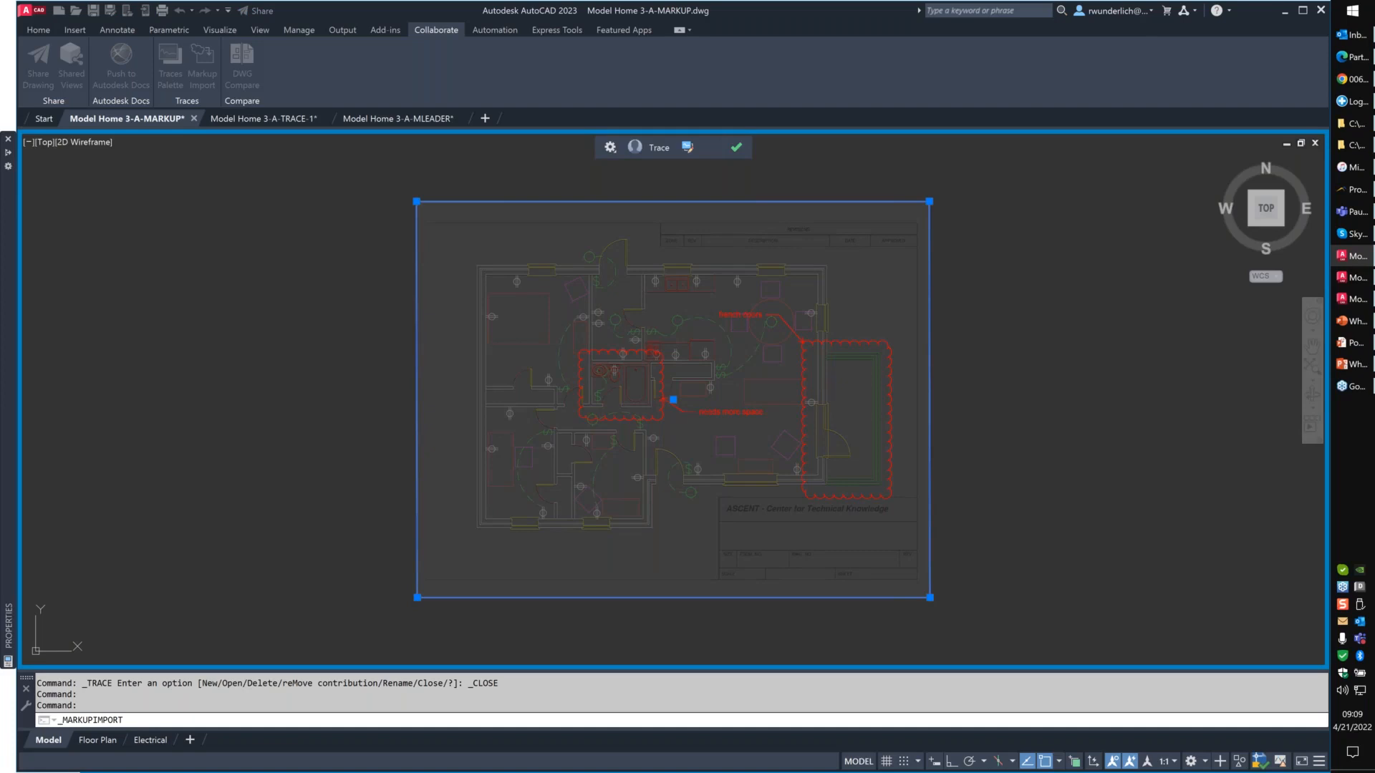
pyautogui.scroll(2, 788, 425)
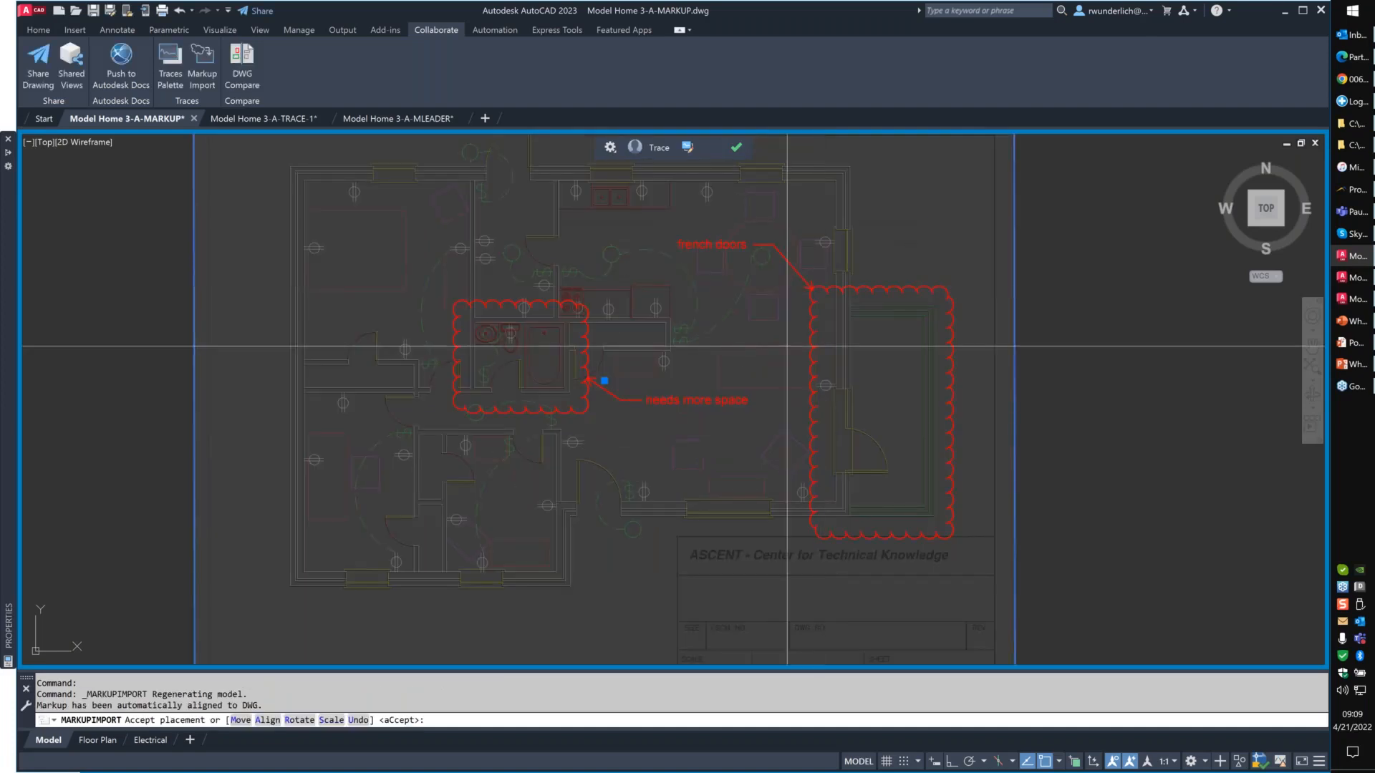
pyautogui.press('Return')
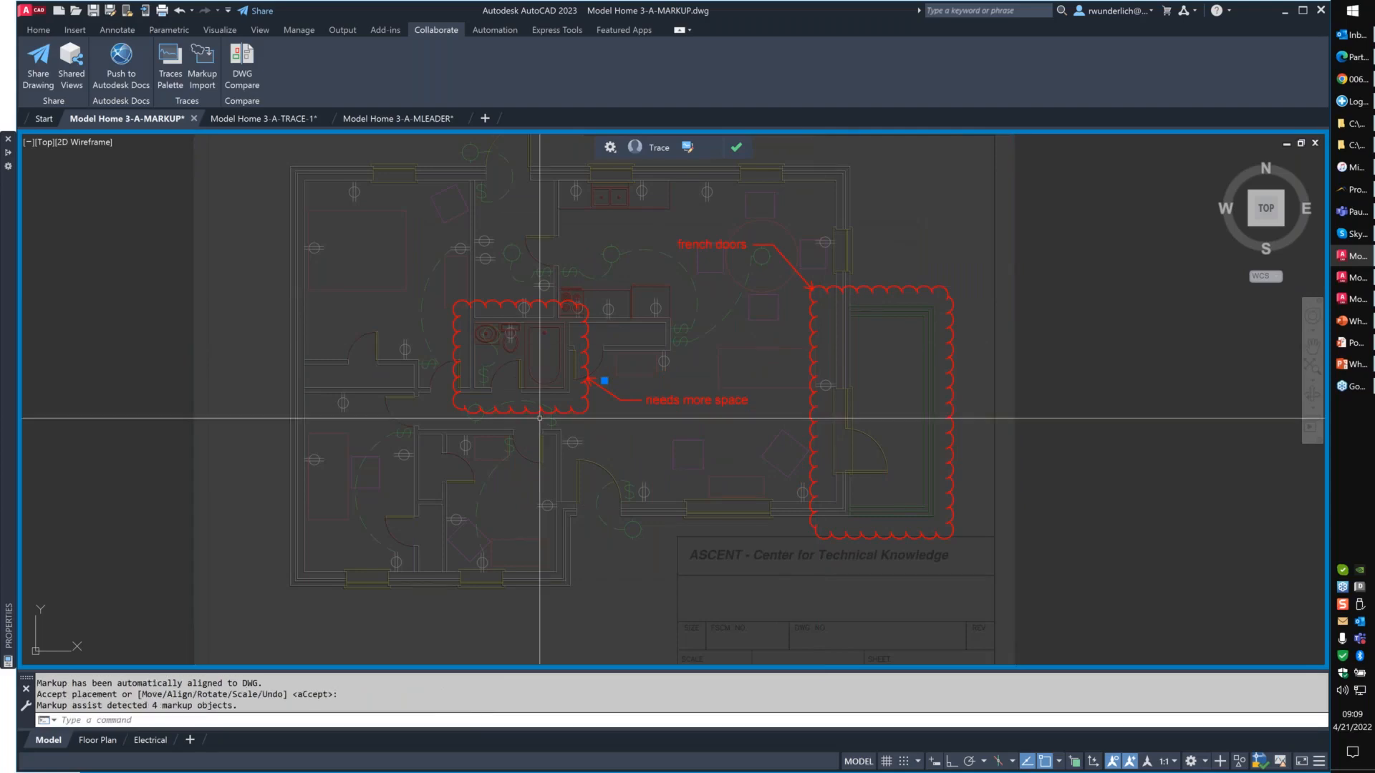
pyautogui.click(306, 662)
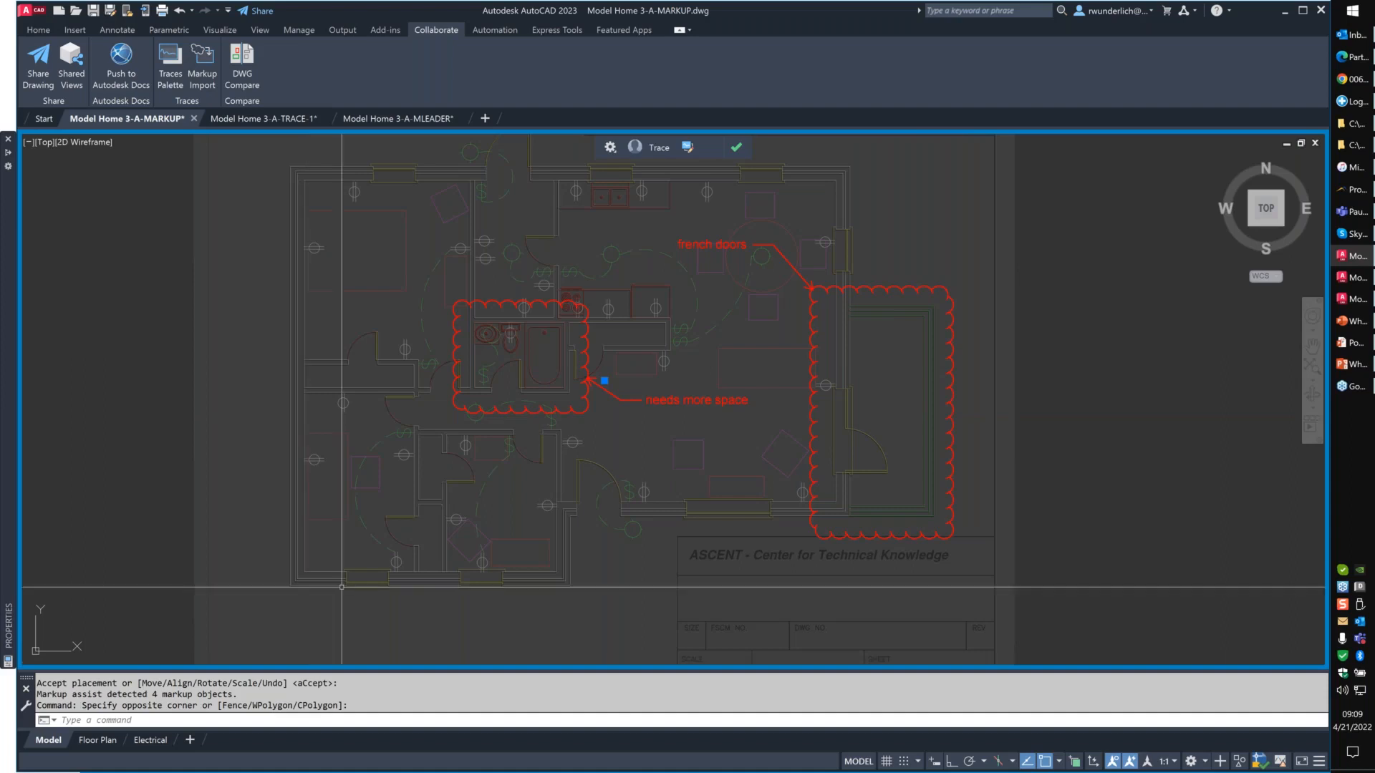
pyautogui.click(222, 610)
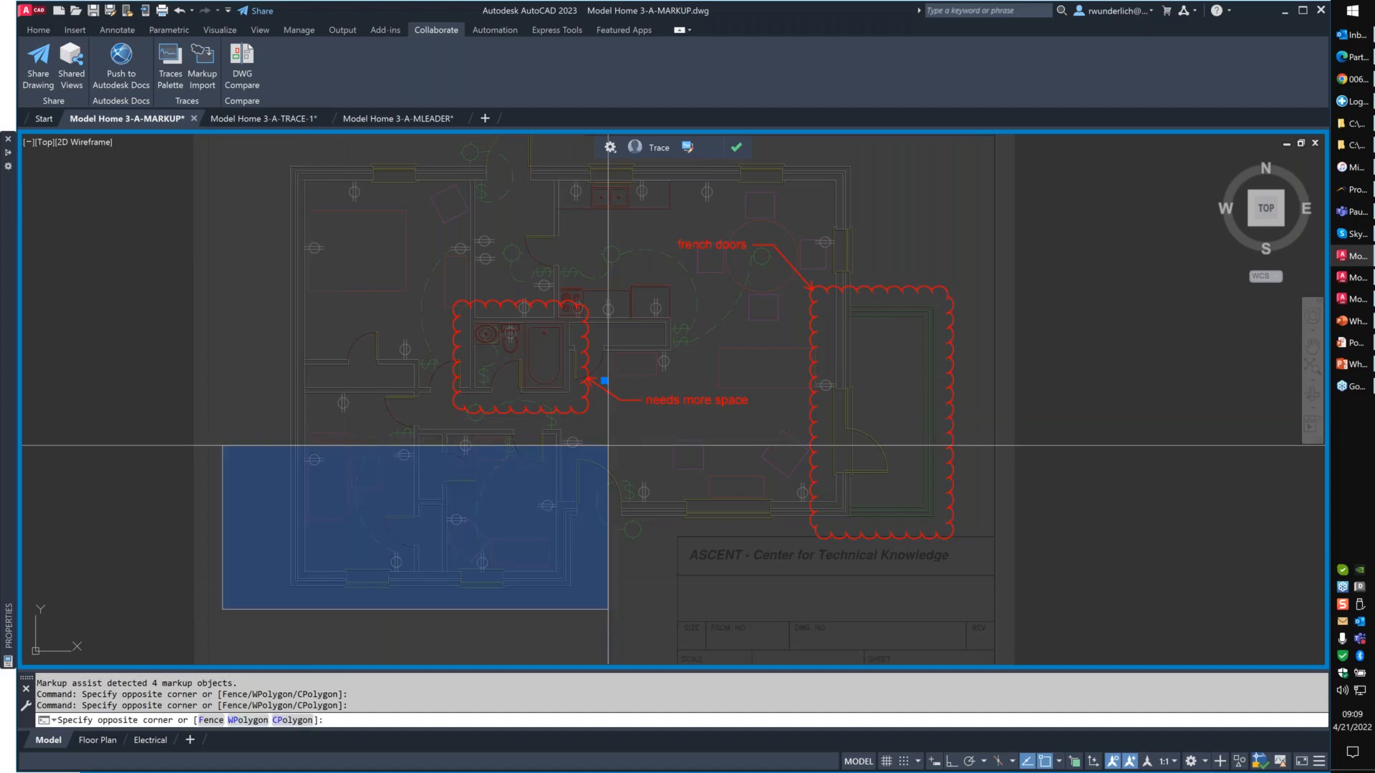
pyautogui.click(608, 445)
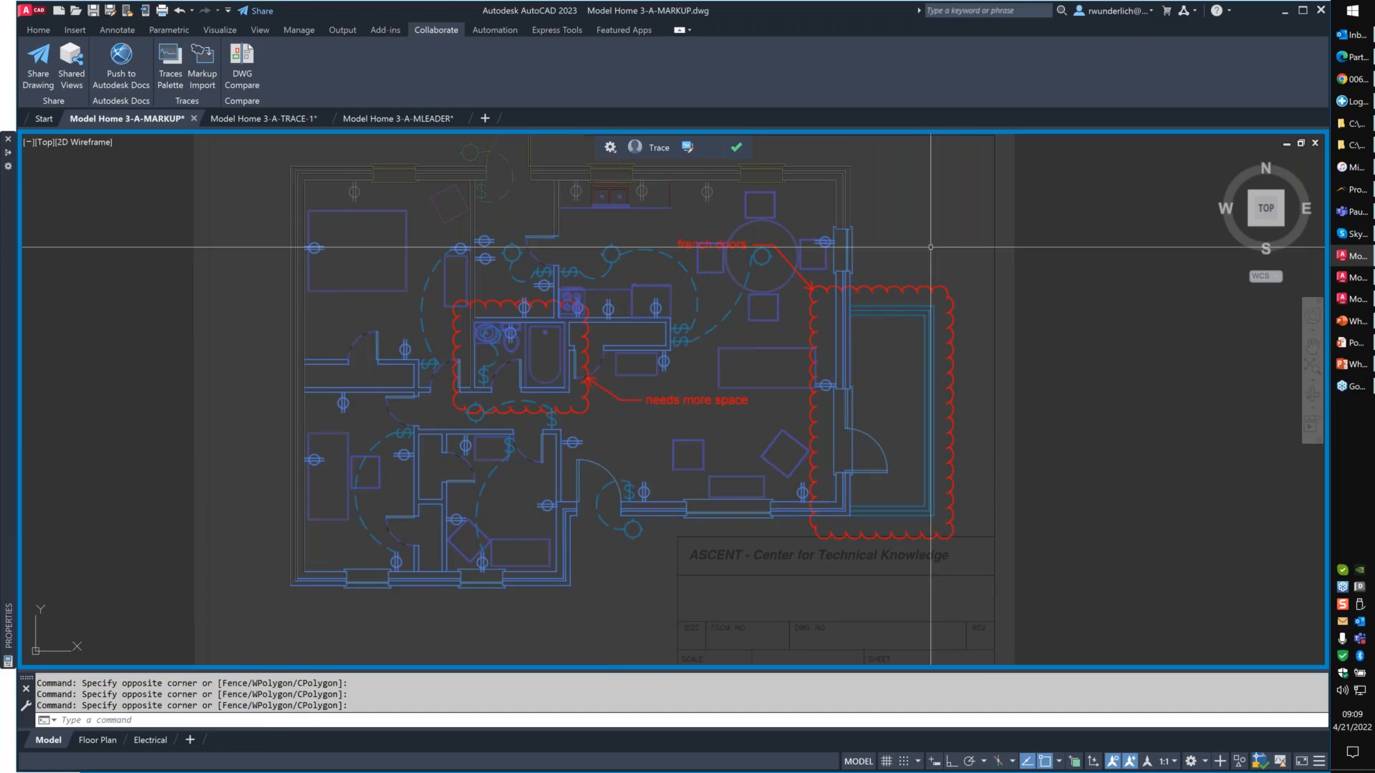
# - Switch from editing the trace to viewing it, and try to select the "needs more space" callout
pyautogui.click(686, 146)
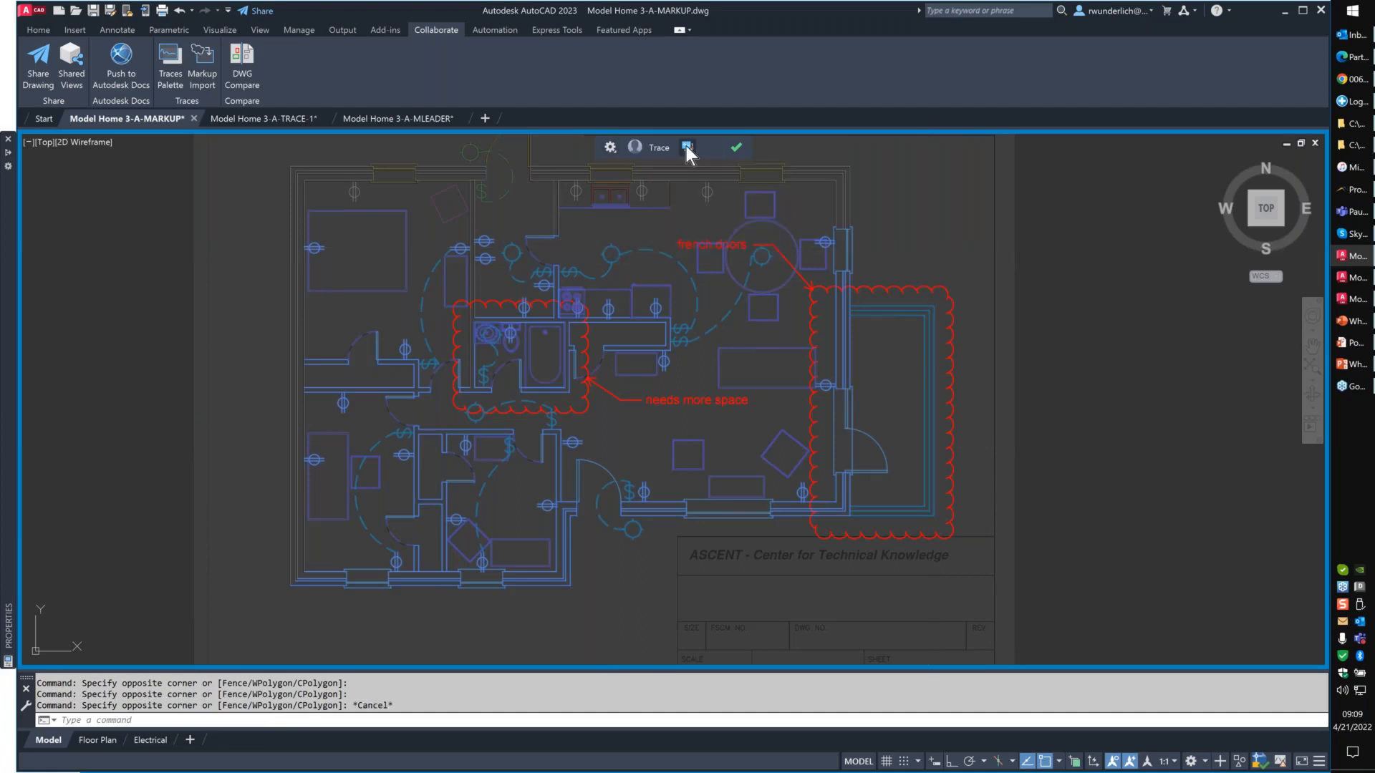
pyautogui.click(686, 146)
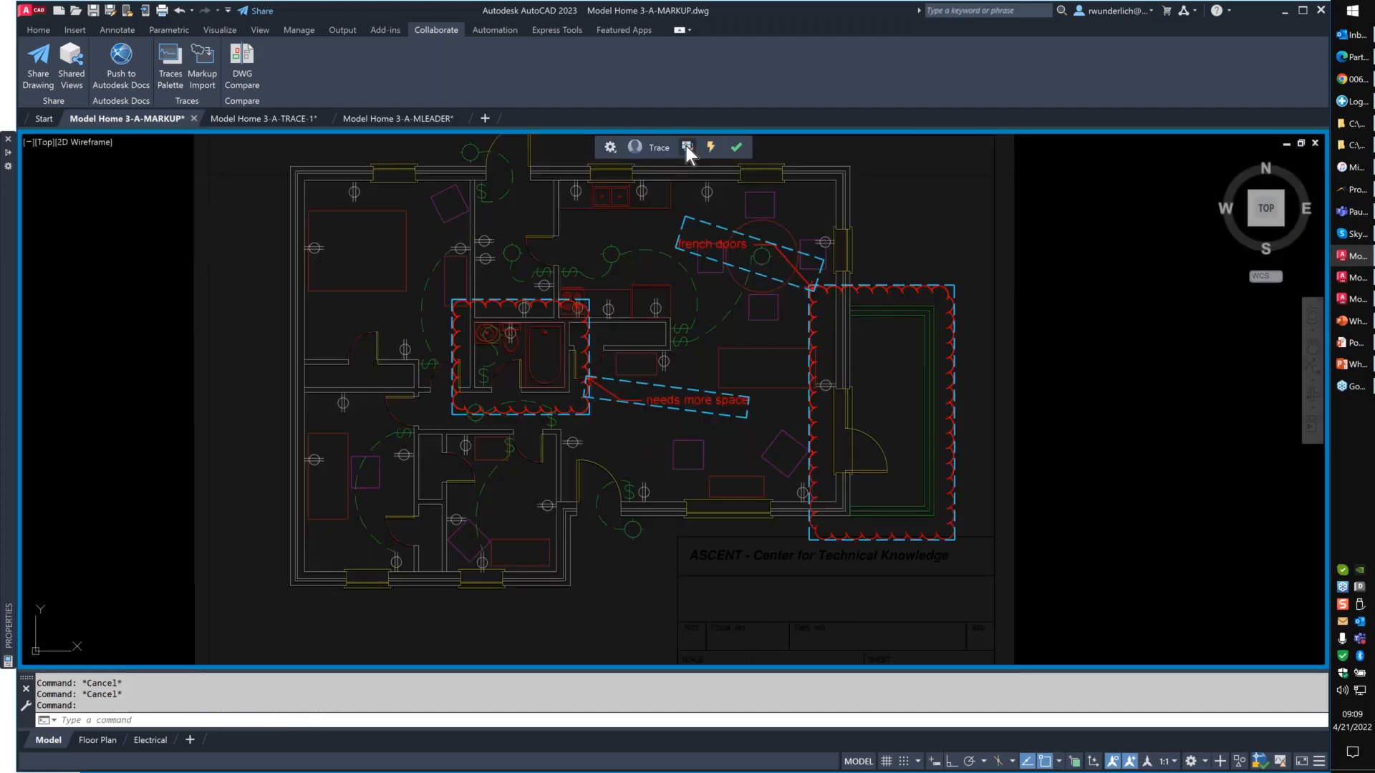
pyautogui.scroll(2, 726, 242)
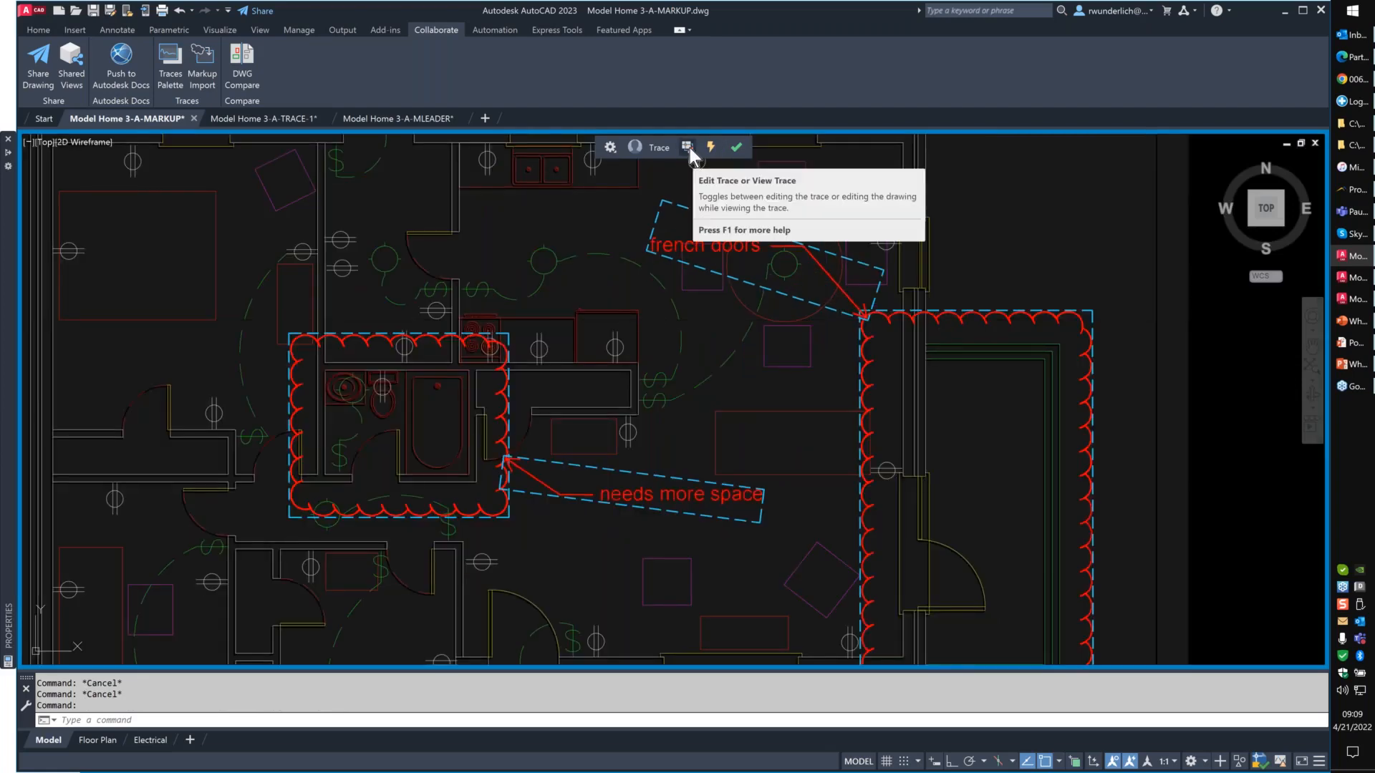
pyautogui.click(688, 147)
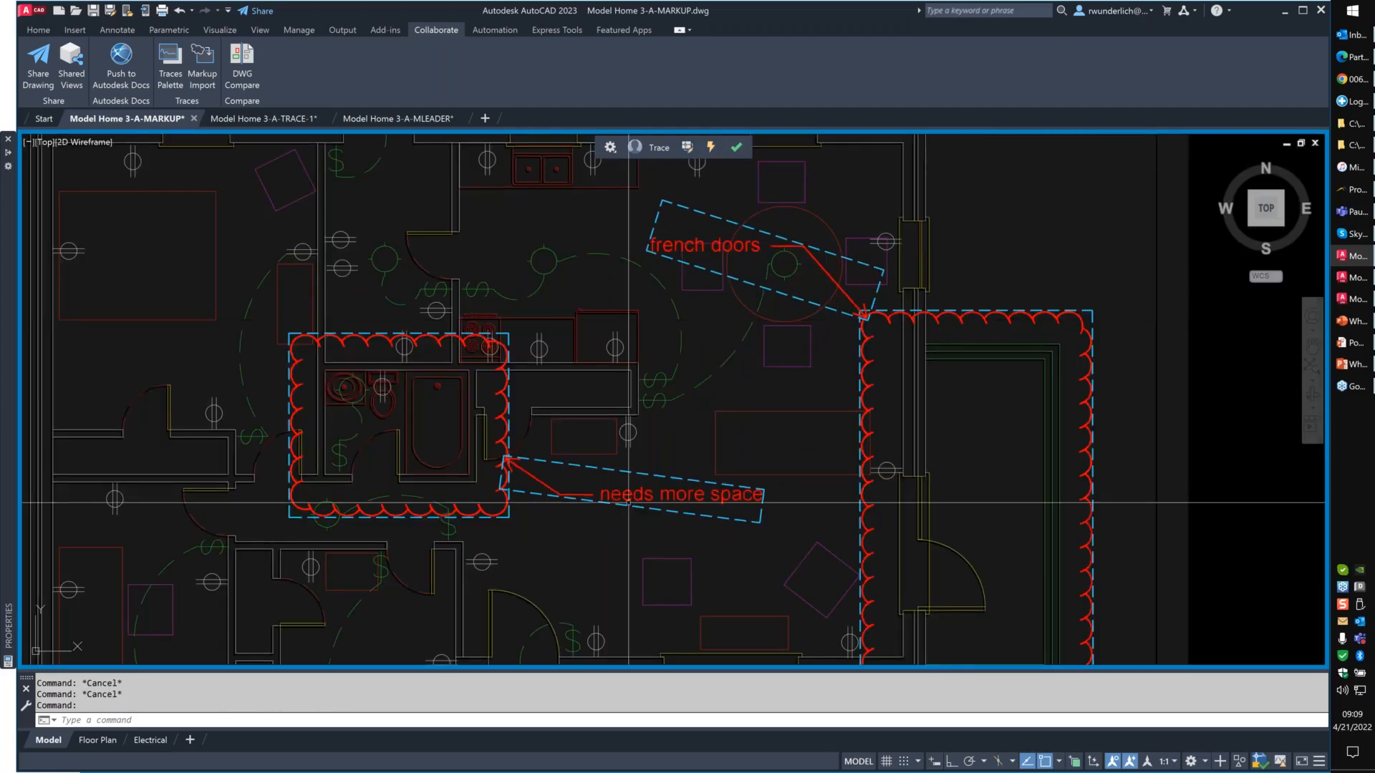
pyautogui.click(632, 495)
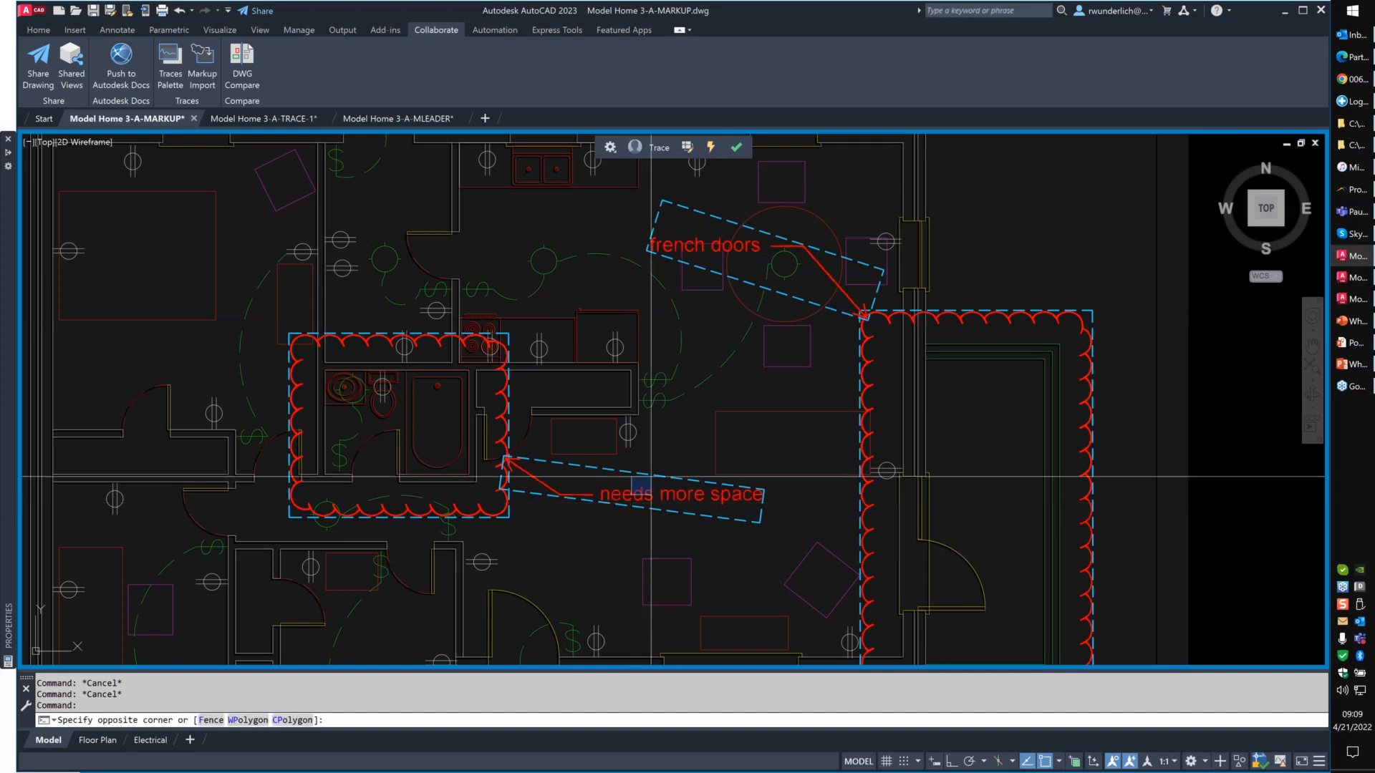
pyautogui.click(651, 476)
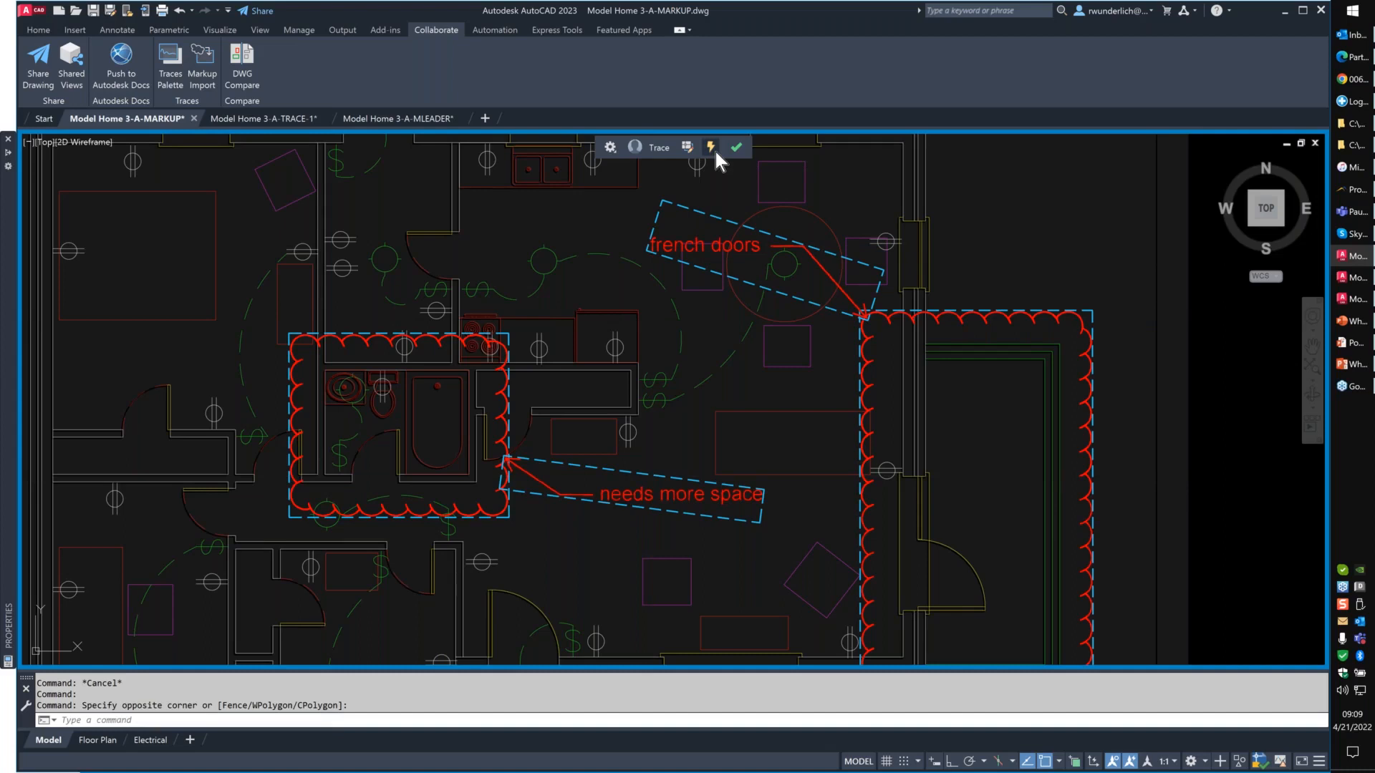
# - Turn off Markup Assist for the Adobe markup and close its trace
pyautogui.click(715, 151)
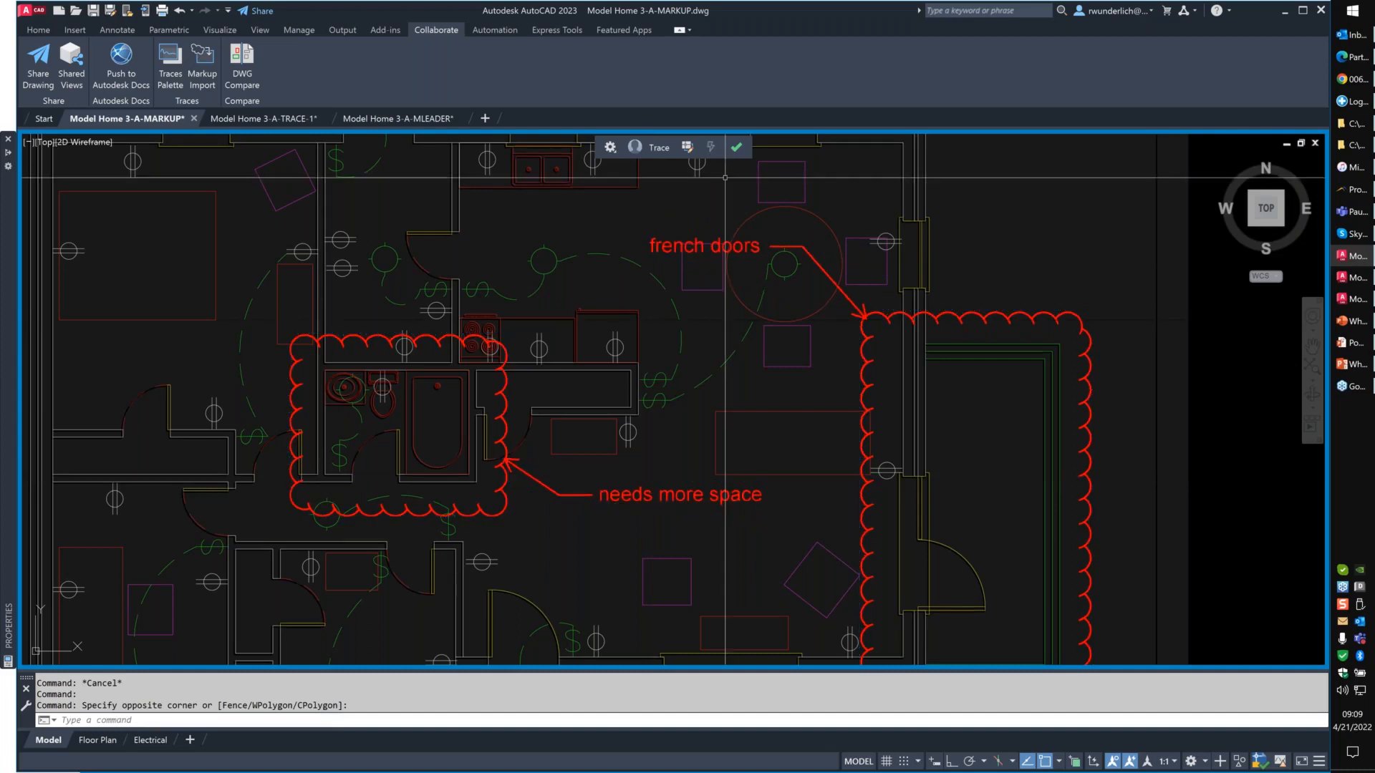
pyautogui.click(736, 147)
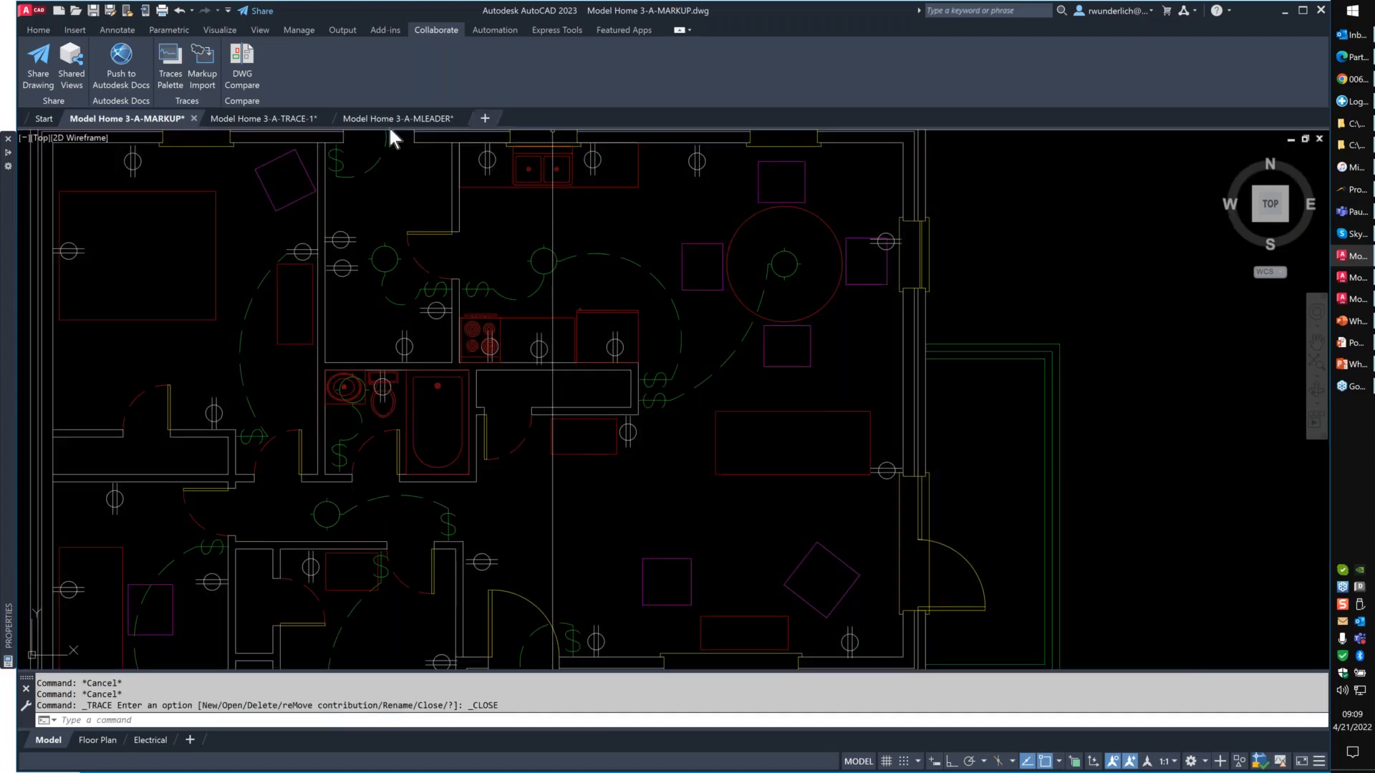
# - Display the Traces palette and open Trace1 followed by Trace2
pyautogui.click(202, 66)
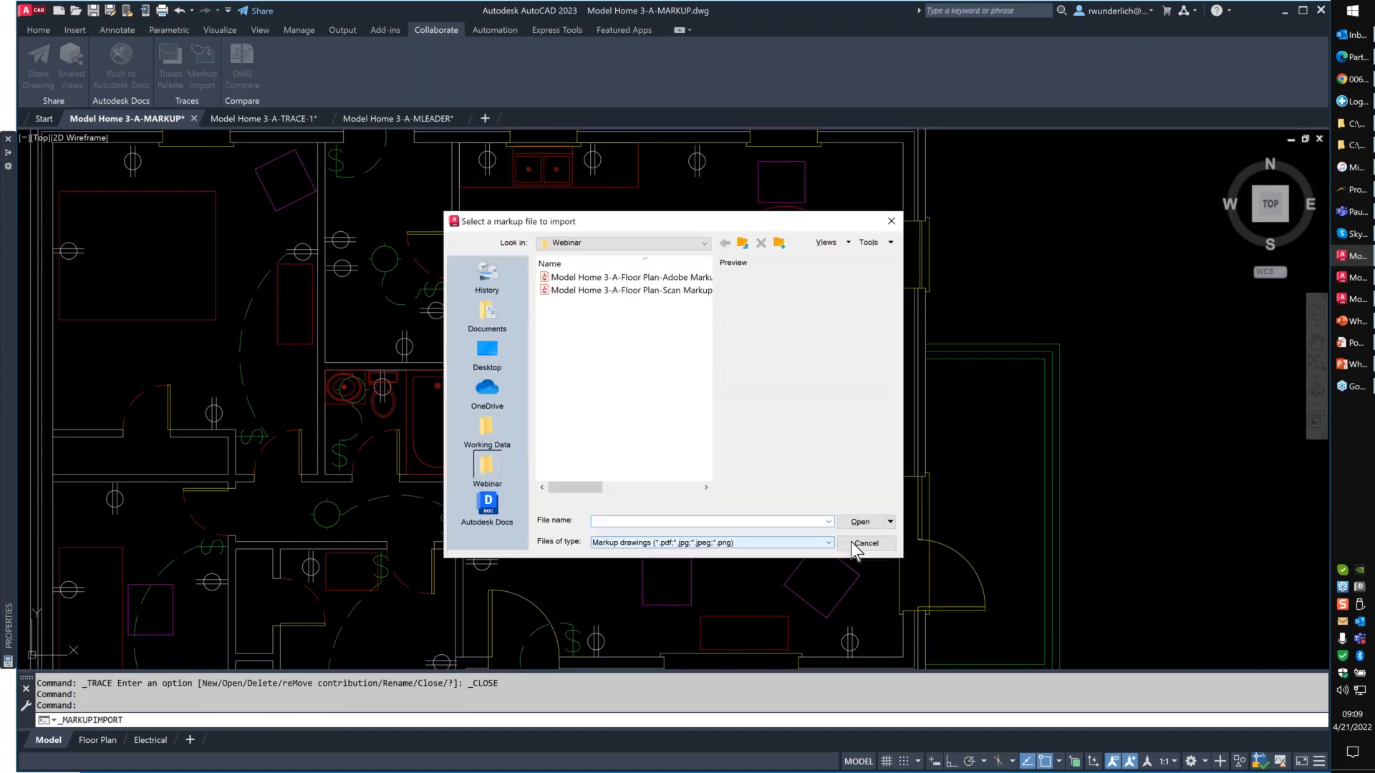
pyautogui.click(866, 543)
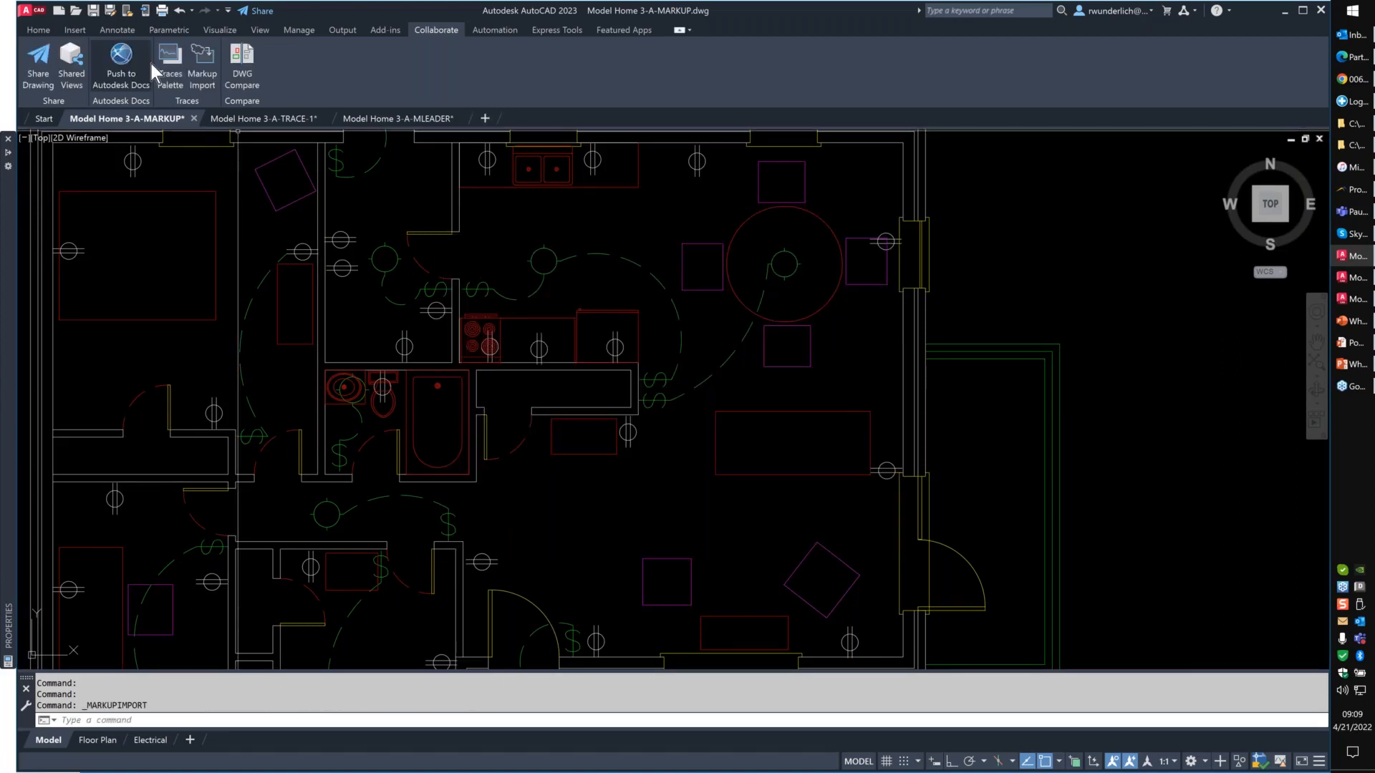
pyautogui.click(160, 65)
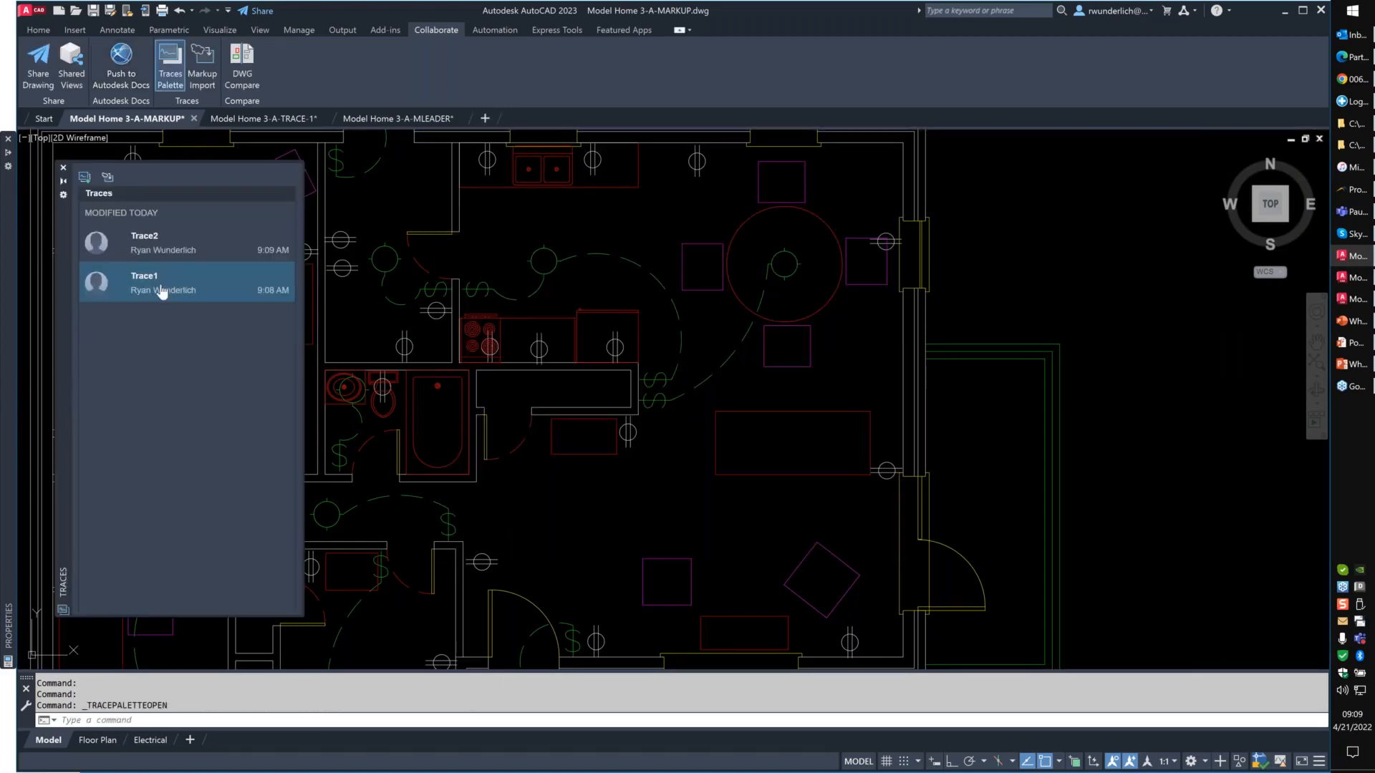
pyautogui.click(162, 290)
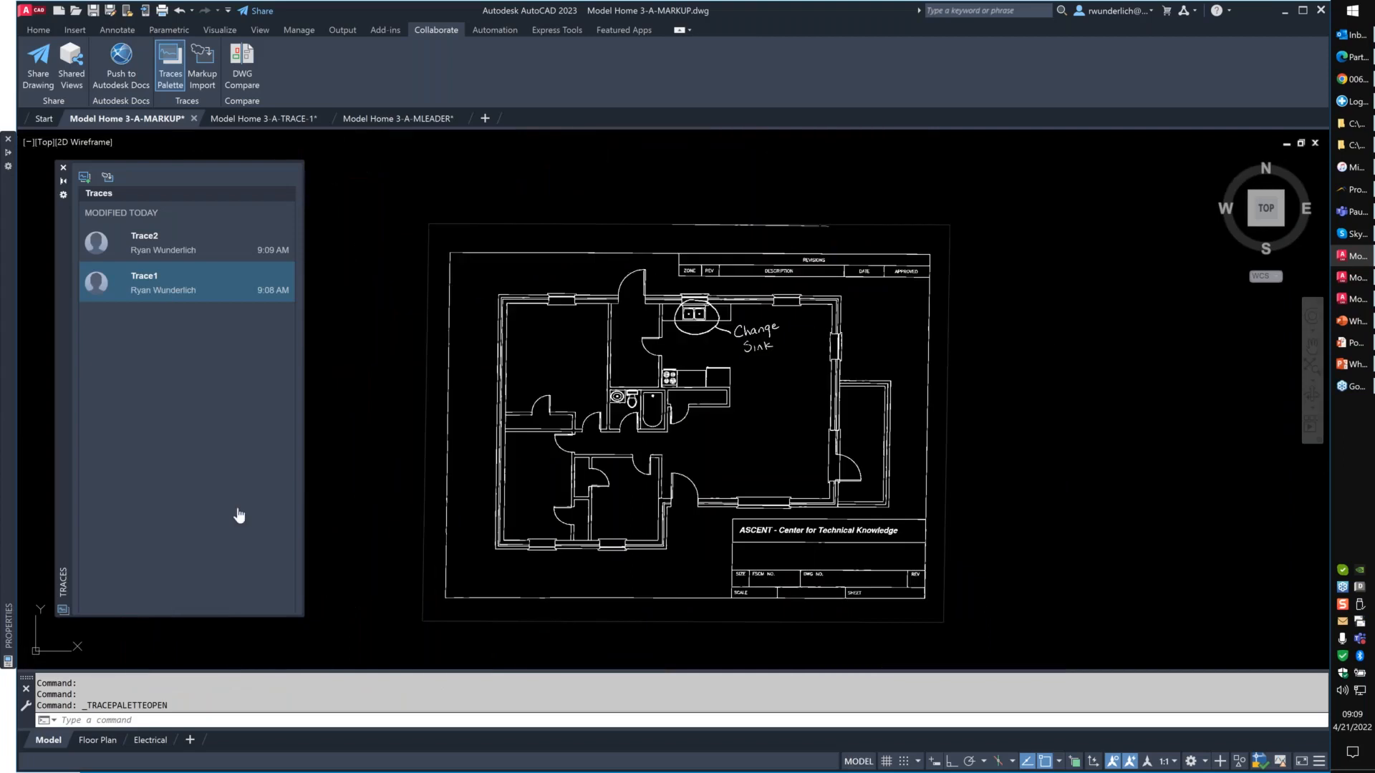
pyautogui.click(164, 251)
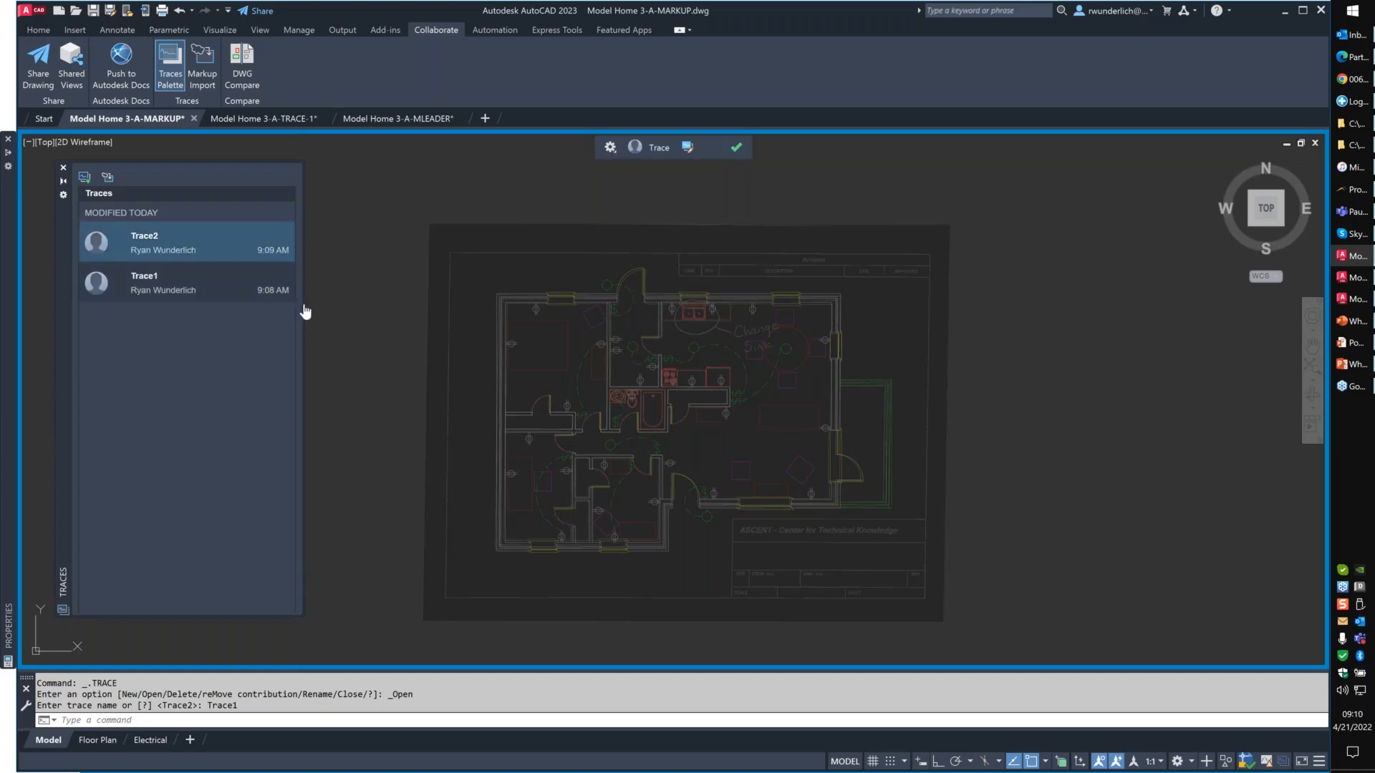
# - Run MARKUPASSIST on Trace2 and bring the drawing in front of the trace with TRACEBACK
pyautogui.write('MARKUPASSIST')
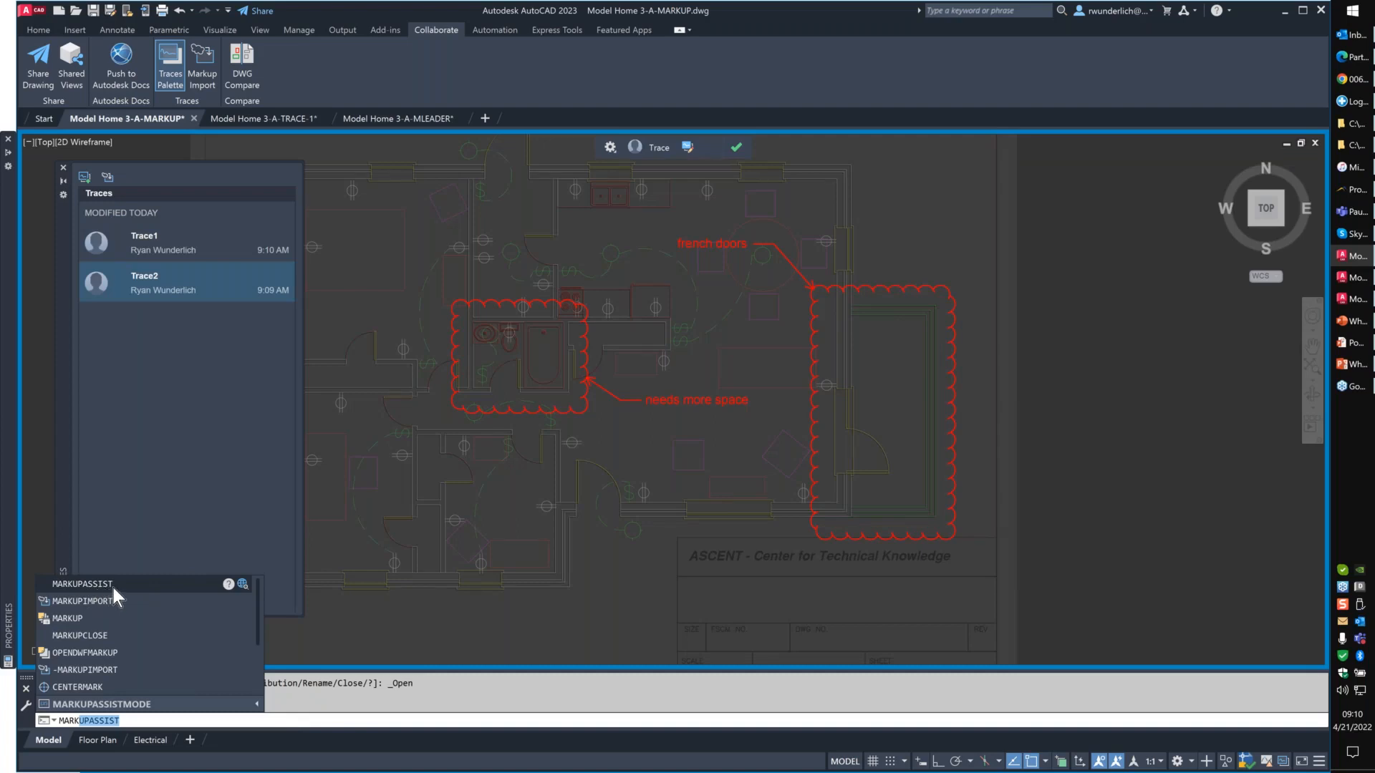
pyautogui.click(113, 588)
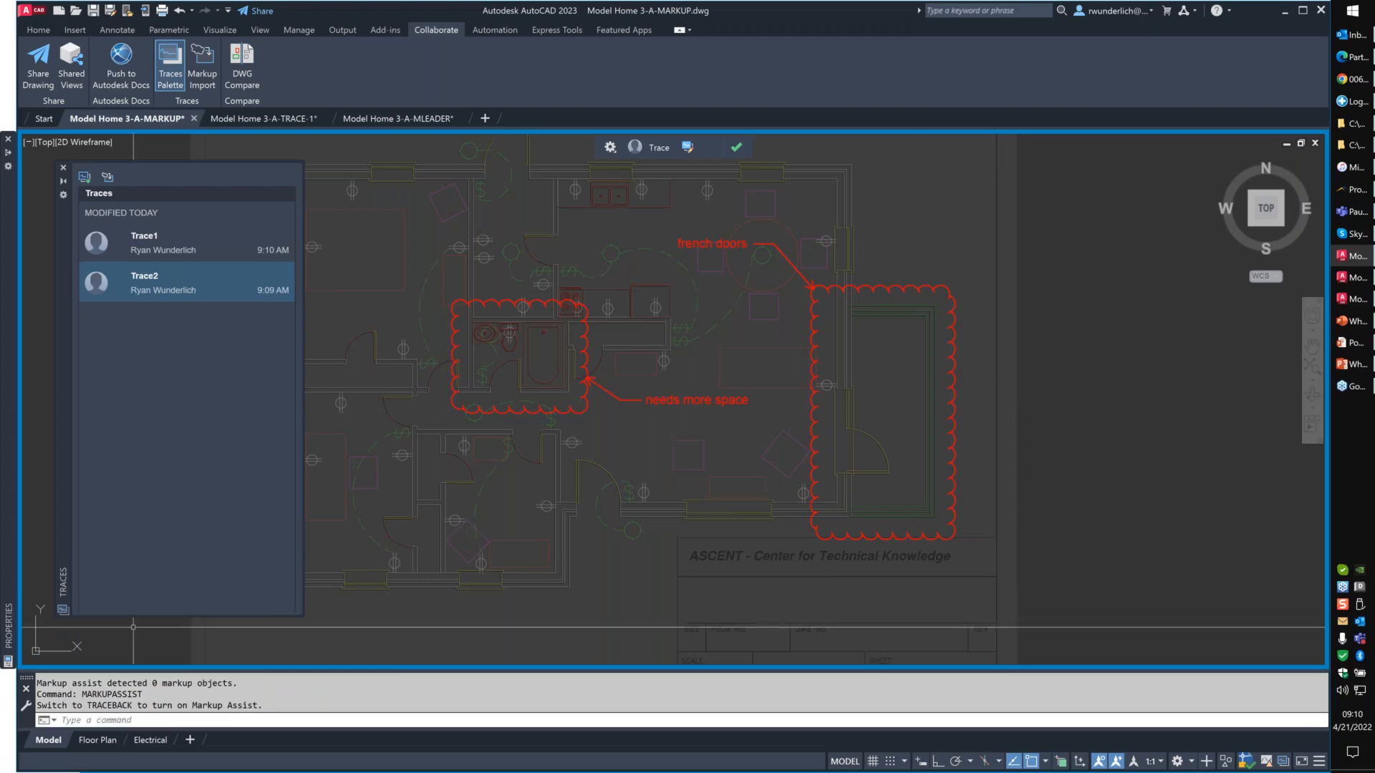
pyautogui.write('traceback')
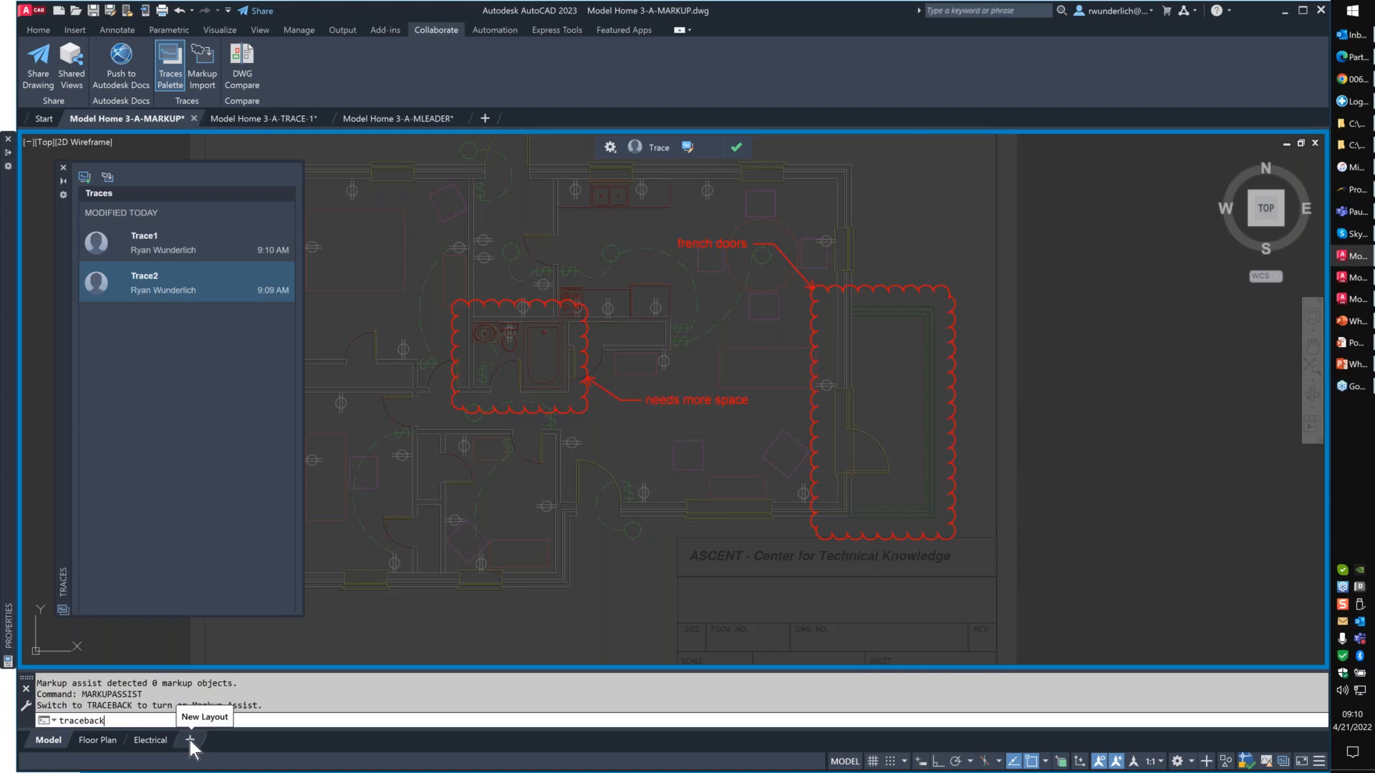
pyautogui.press('Return')
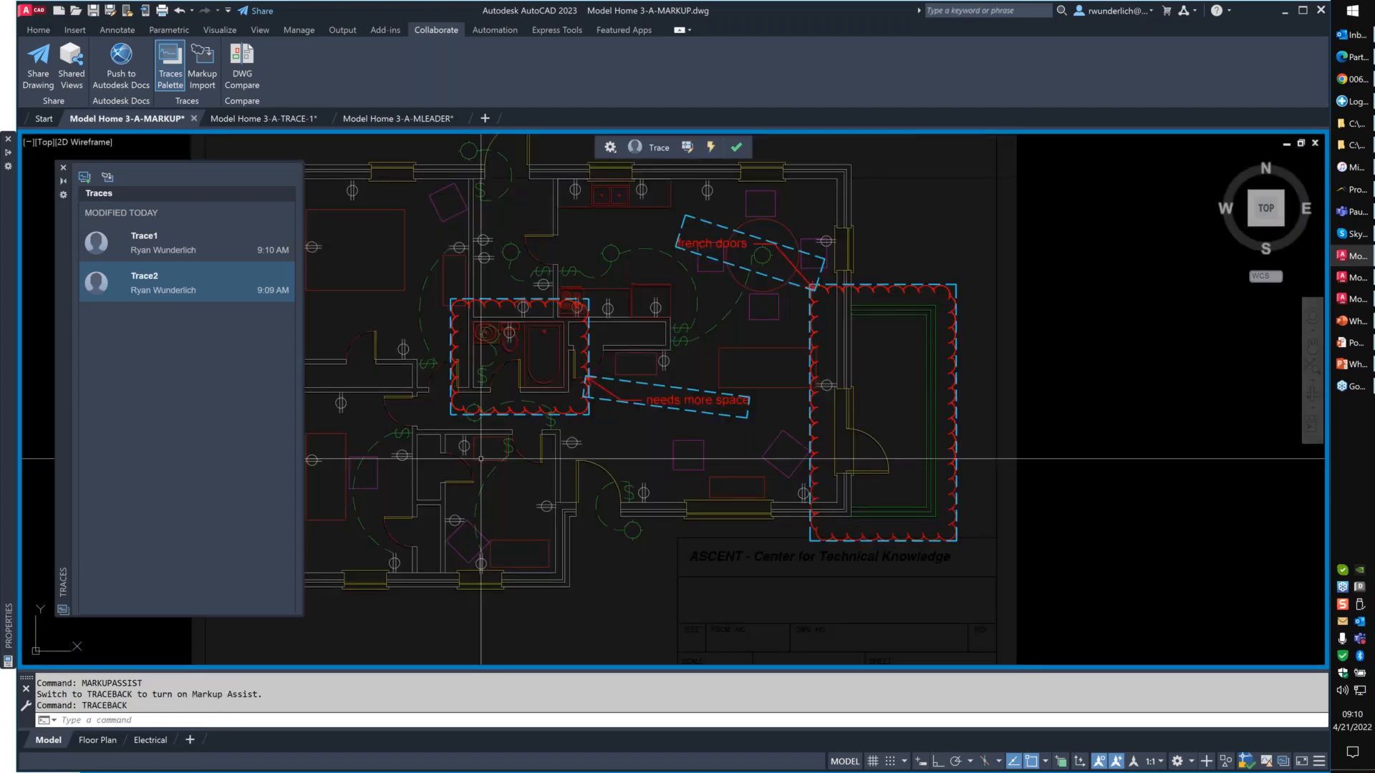
# - Run MARKUPASSIST on the "needs more space" callout and insert it as a multileader, with its arrowhead at the bathroom cloud's edge
pyautogui.write('MARKUPAss')
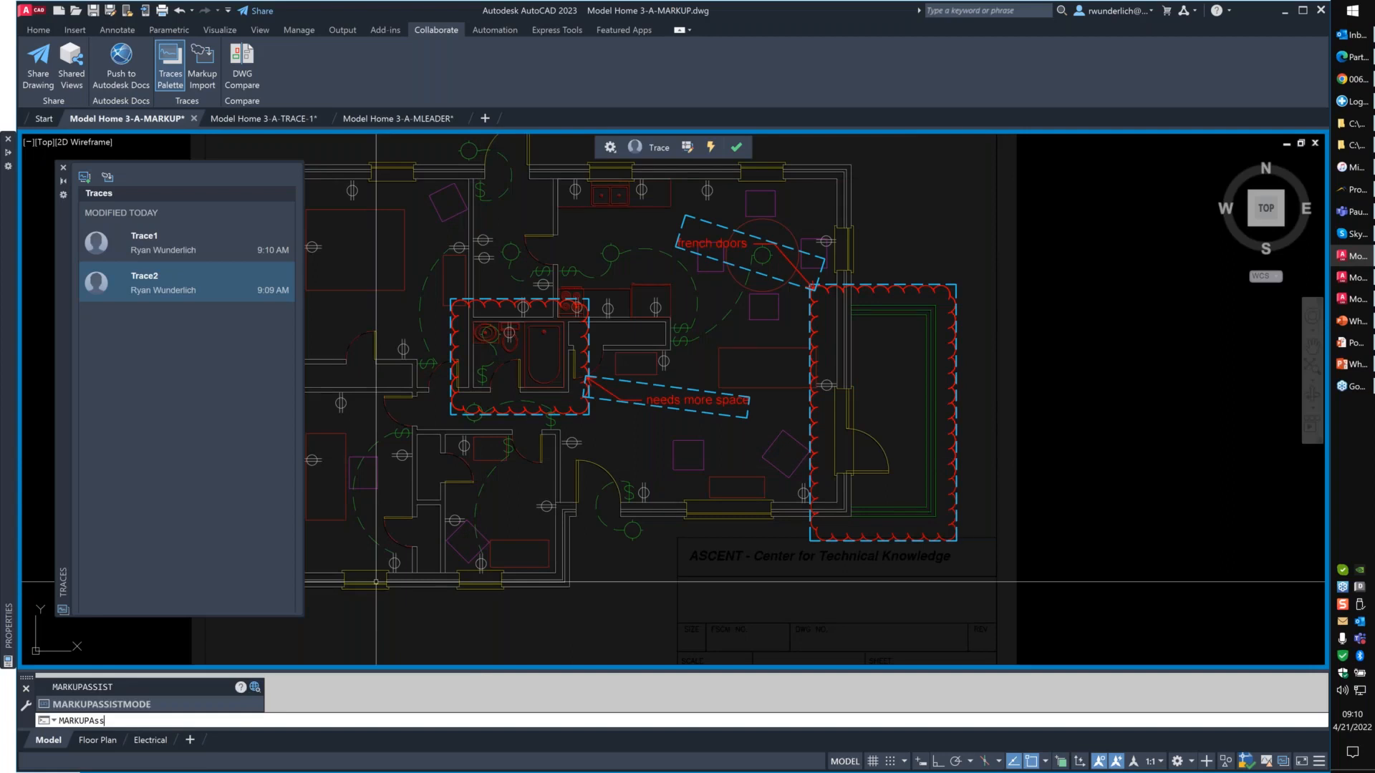
pyautogui.press('Return')
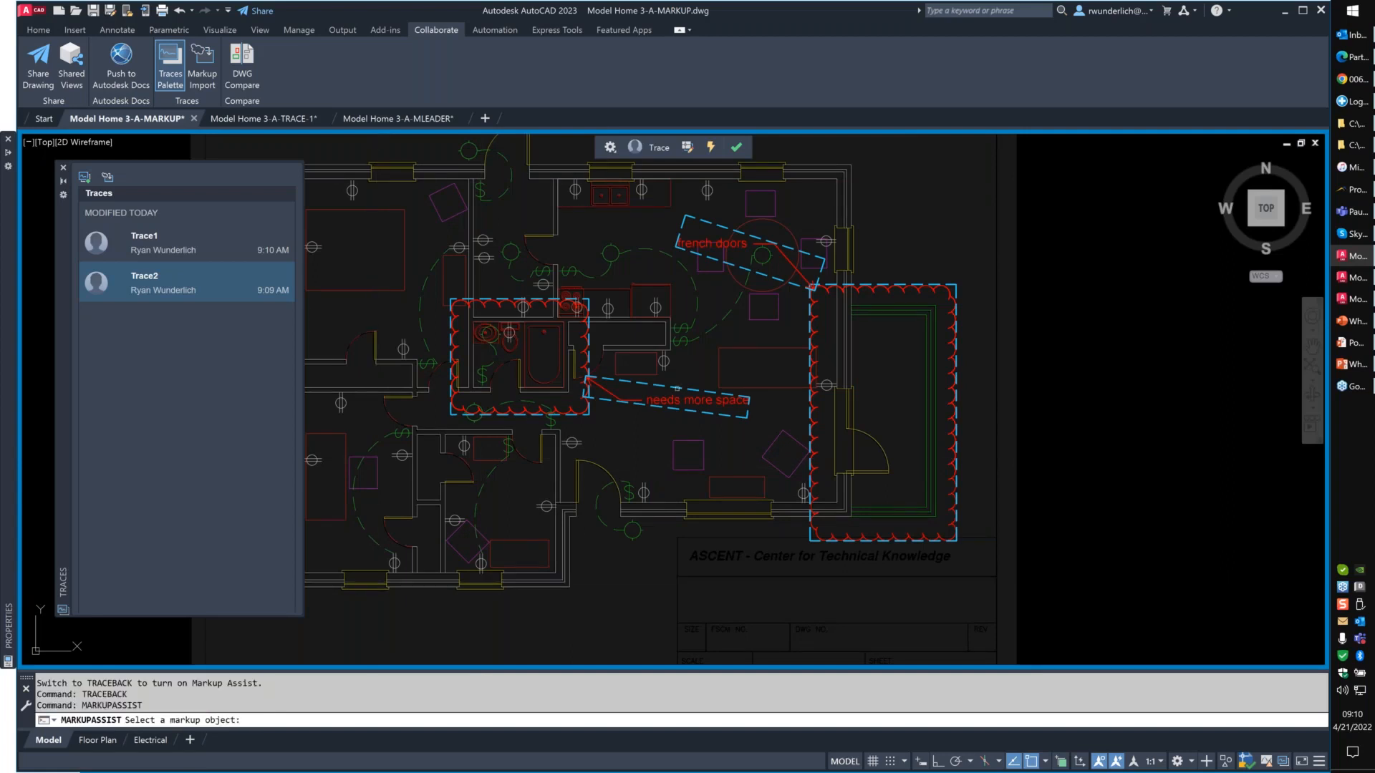
pyautogui.click(677, 389)
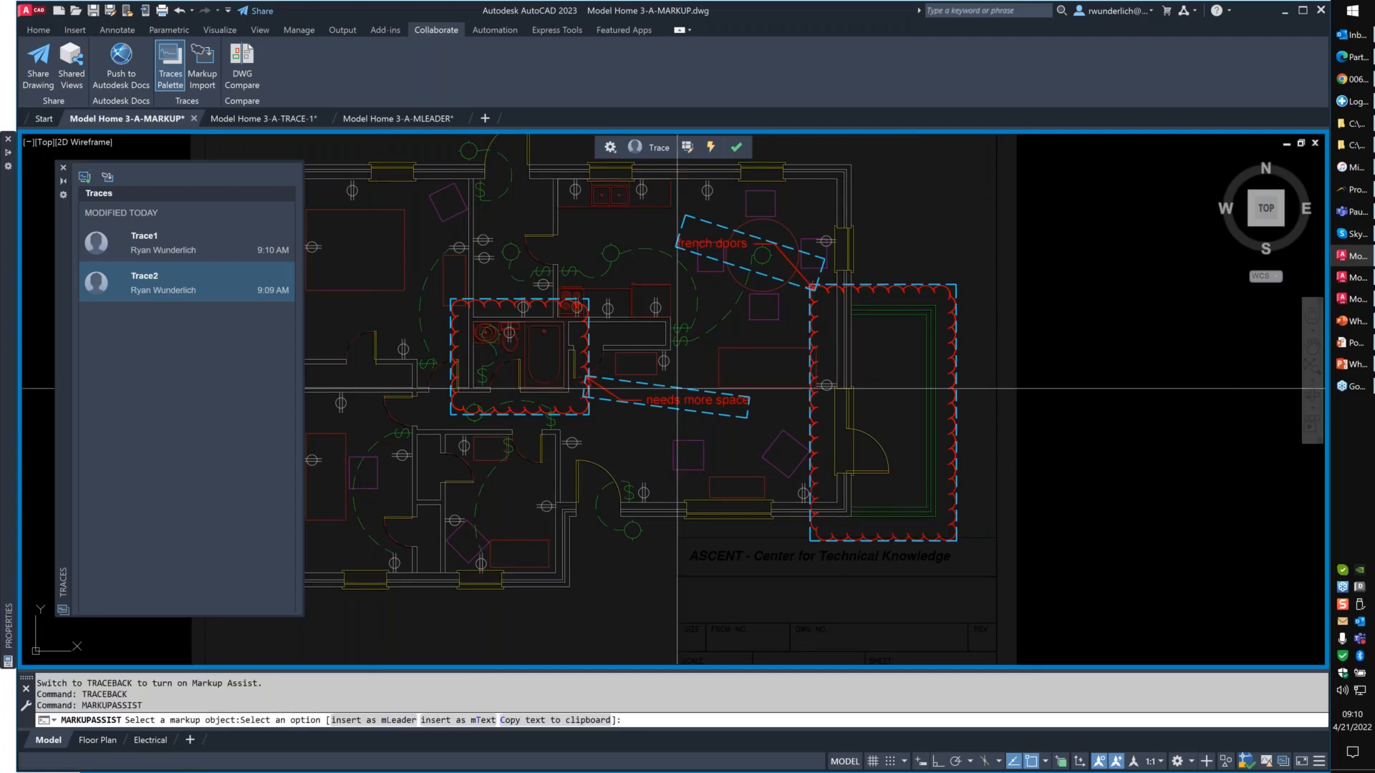
pyautogui.click(387, 721)
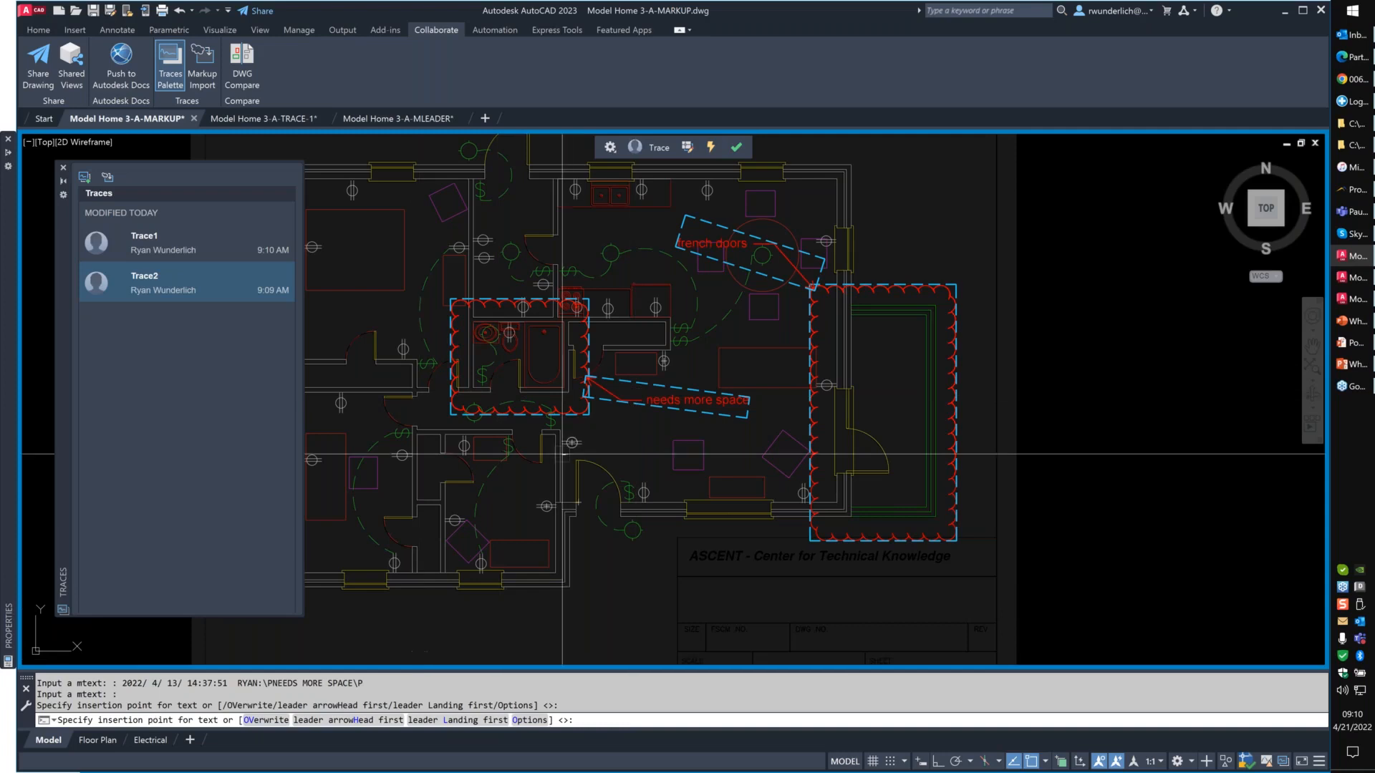
pyautogui.scroll(5, 604, 393)
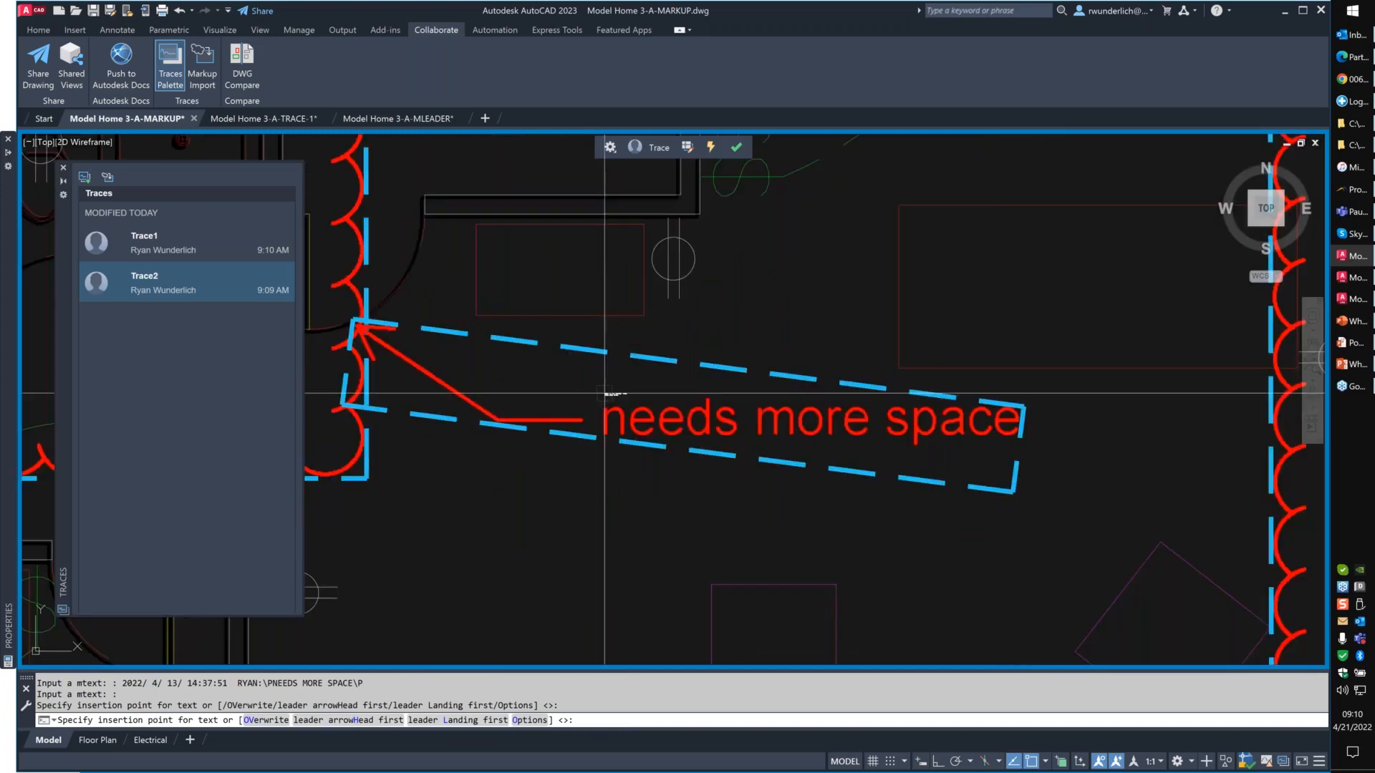
pyautogui.click(604, 394)
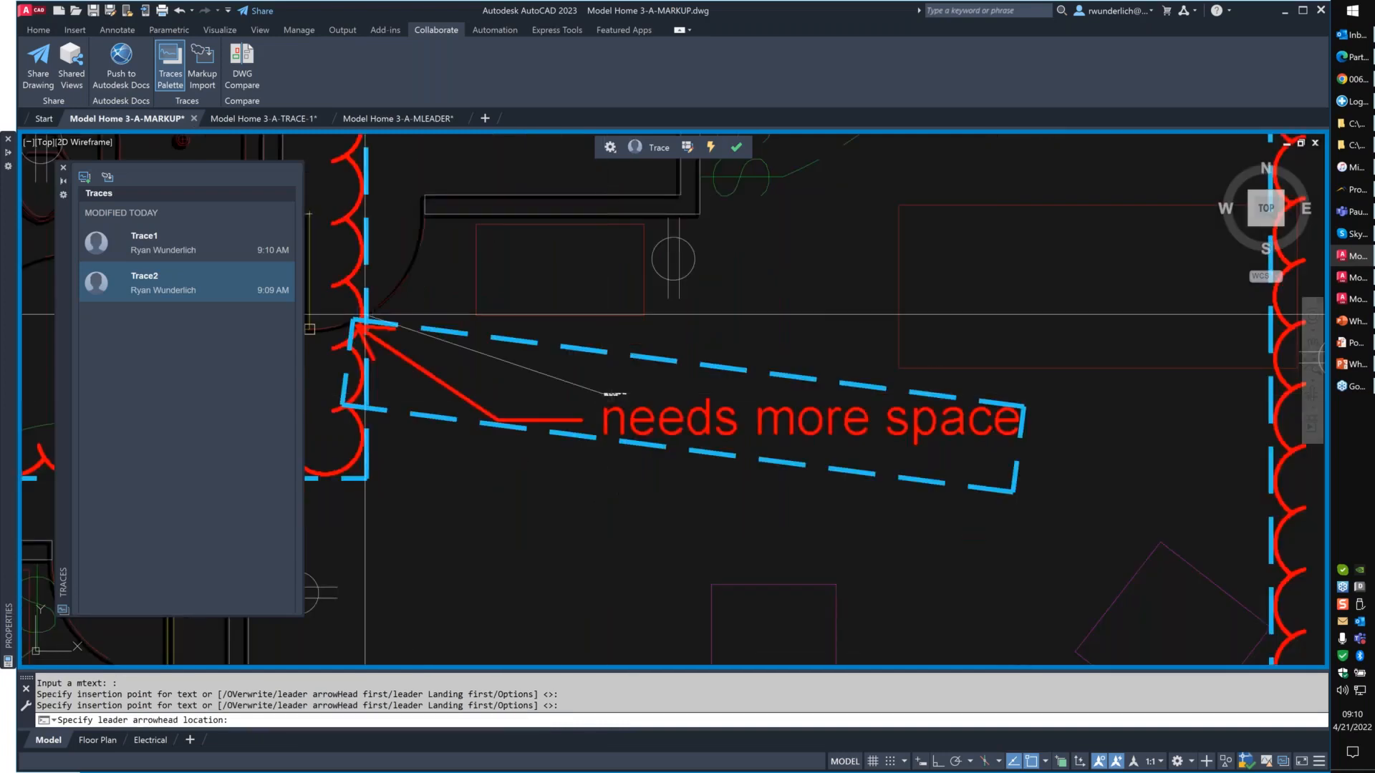
pyautogui.click(359, 280)
# - Repeat MARKUPASSIST on the red cloud around the bathroom and insert it as a revision cloud
pyautogui.moveTo(416, 460); pyautogui.dragTo(879, 447, button='middle')
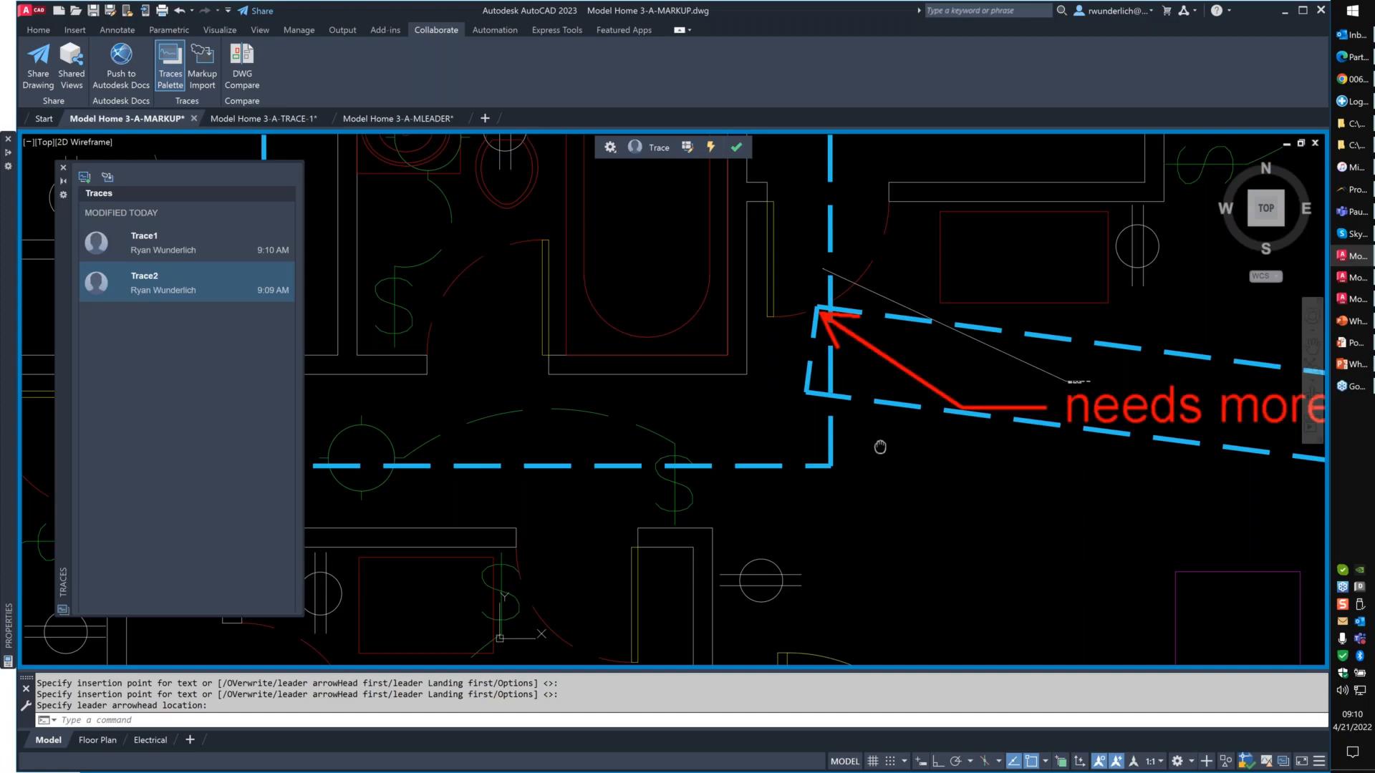
pyautogui.press('Return')
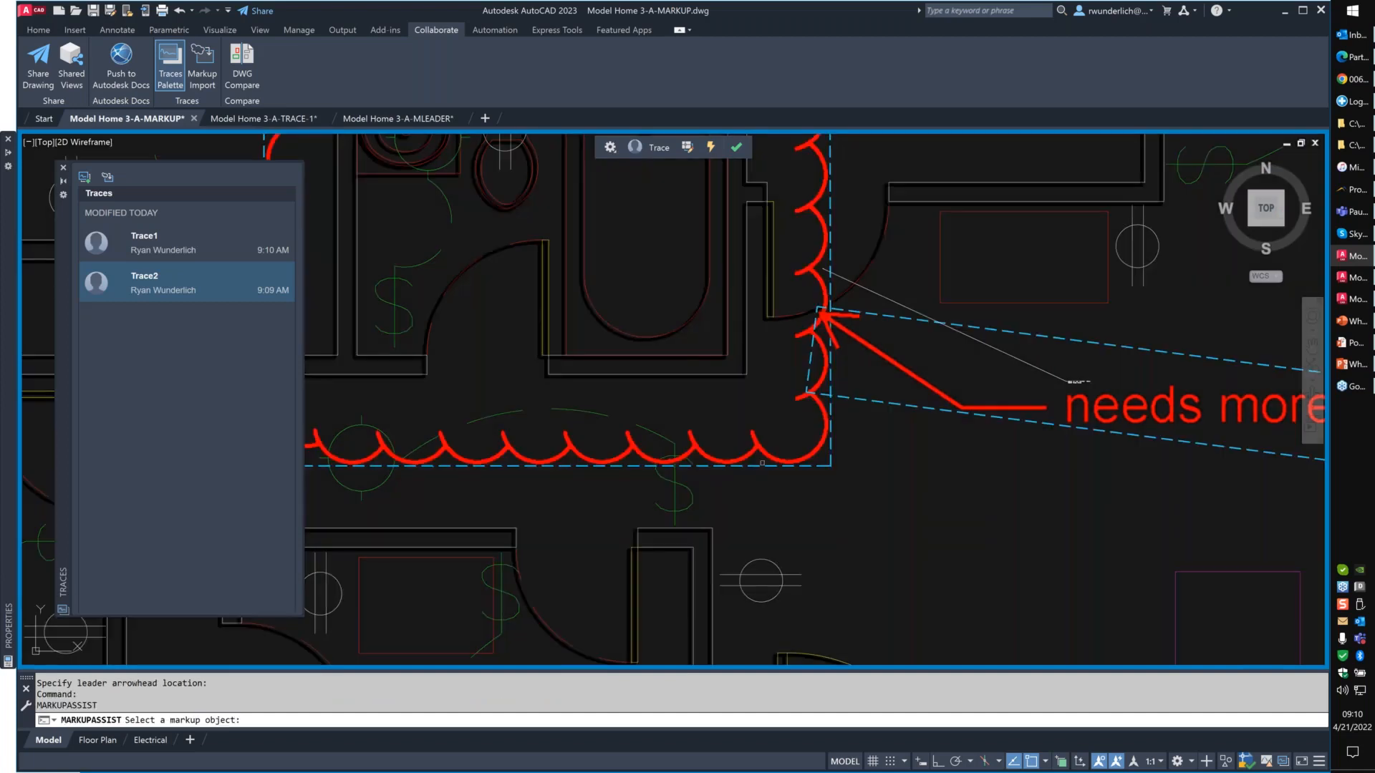
pyautogui.click(751, 467)
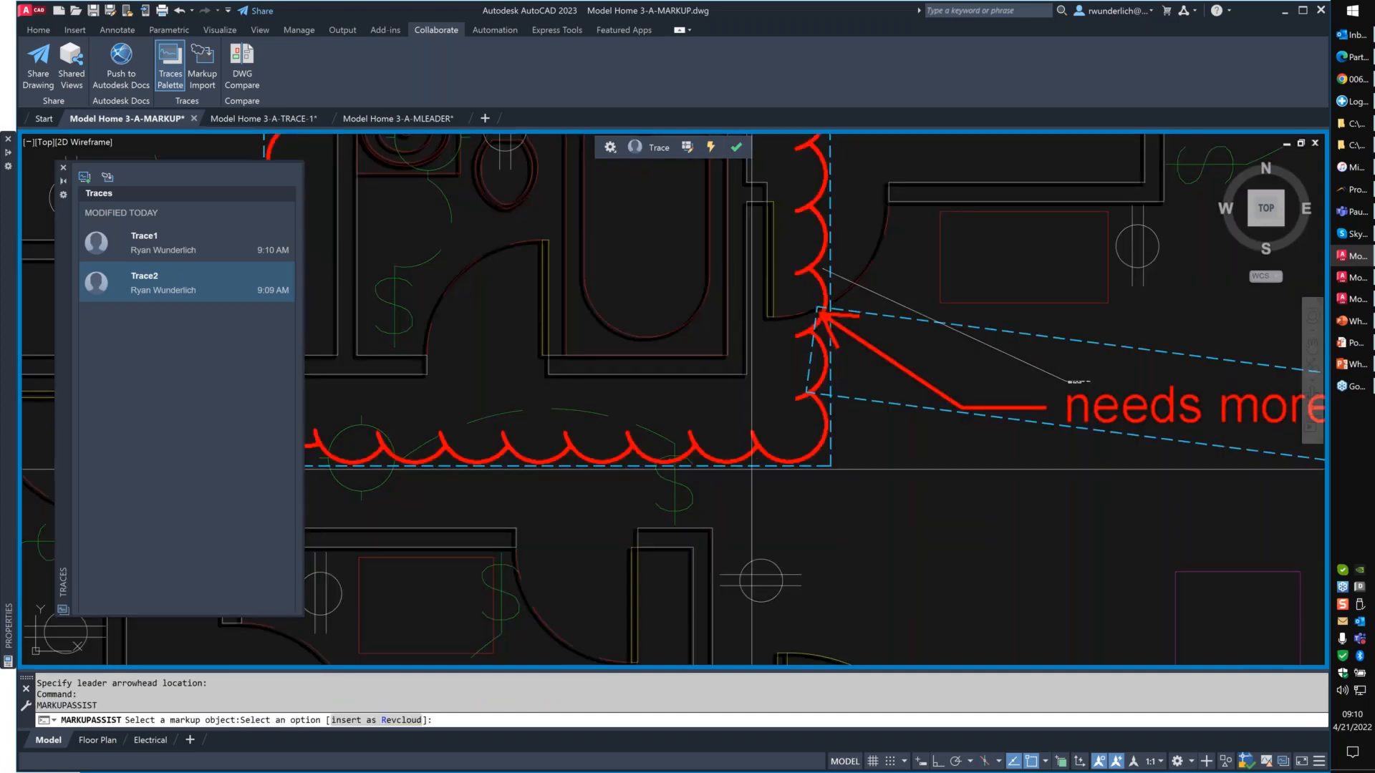
pyautogui.press('Return')
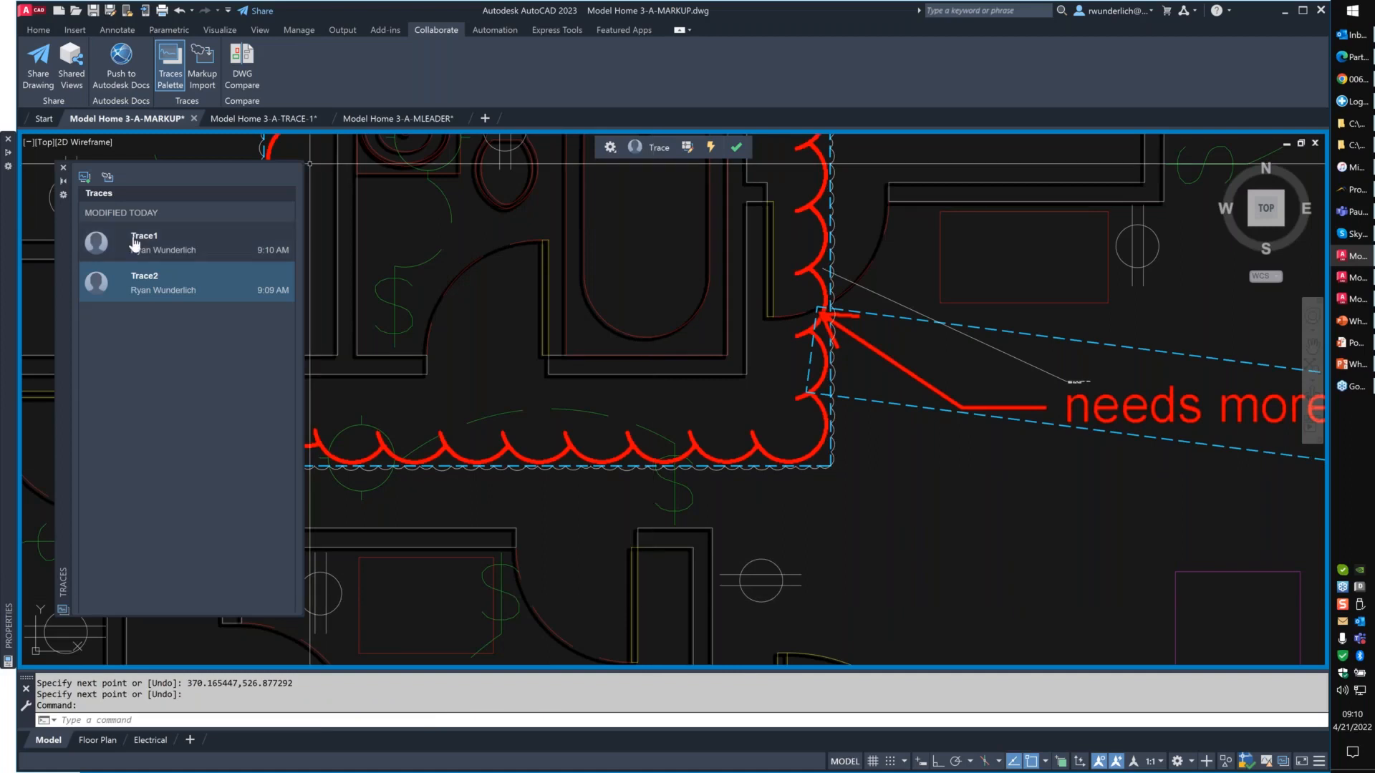
# - Close the Traces palette and exit Trace2 to return to the drawing
pyautogui.click(170, 66)
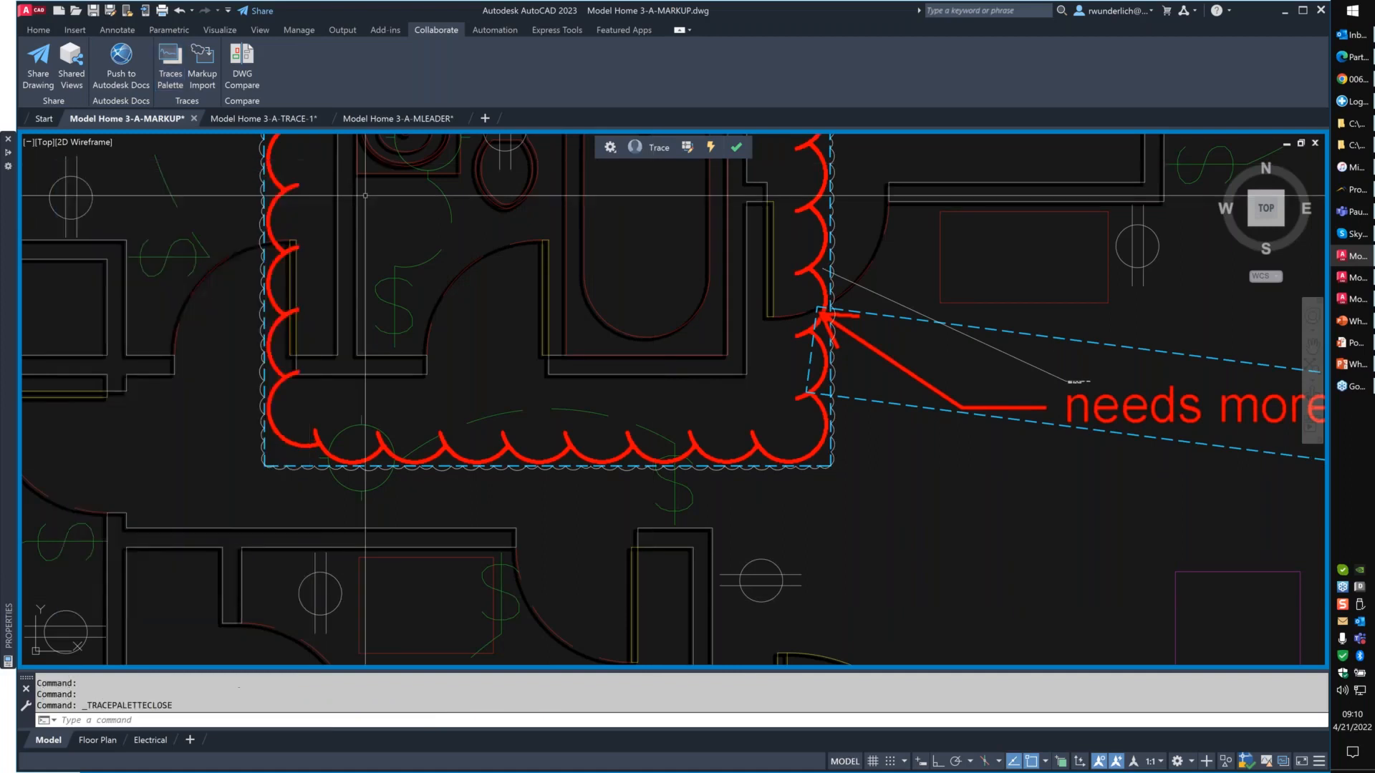
pyautogui.click(736, 147)
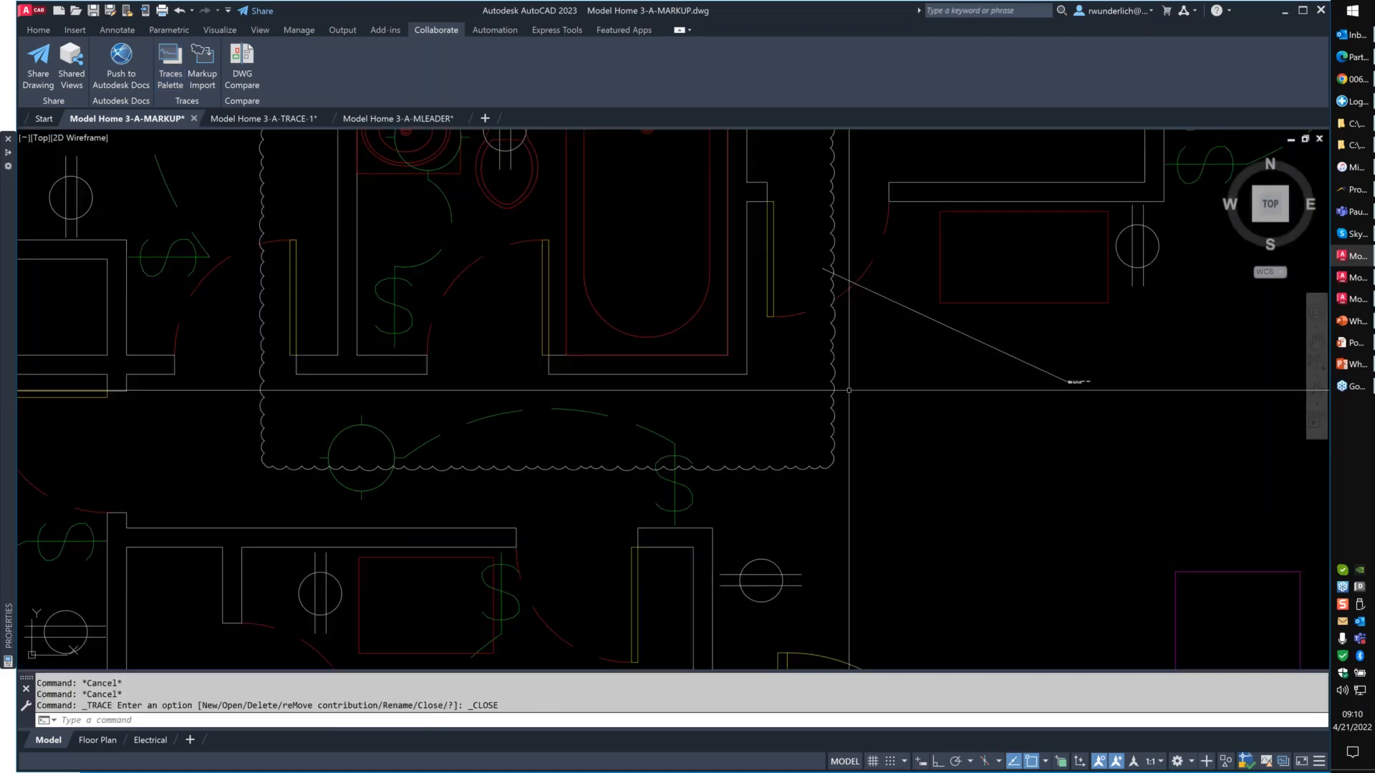
# - Select the inserted revision cloud and multileader, examine the leader's text and arrow up close, and clear the selection
pyautogui.scroll(-4, 675, 294)
pyautogui.click(675, 294)
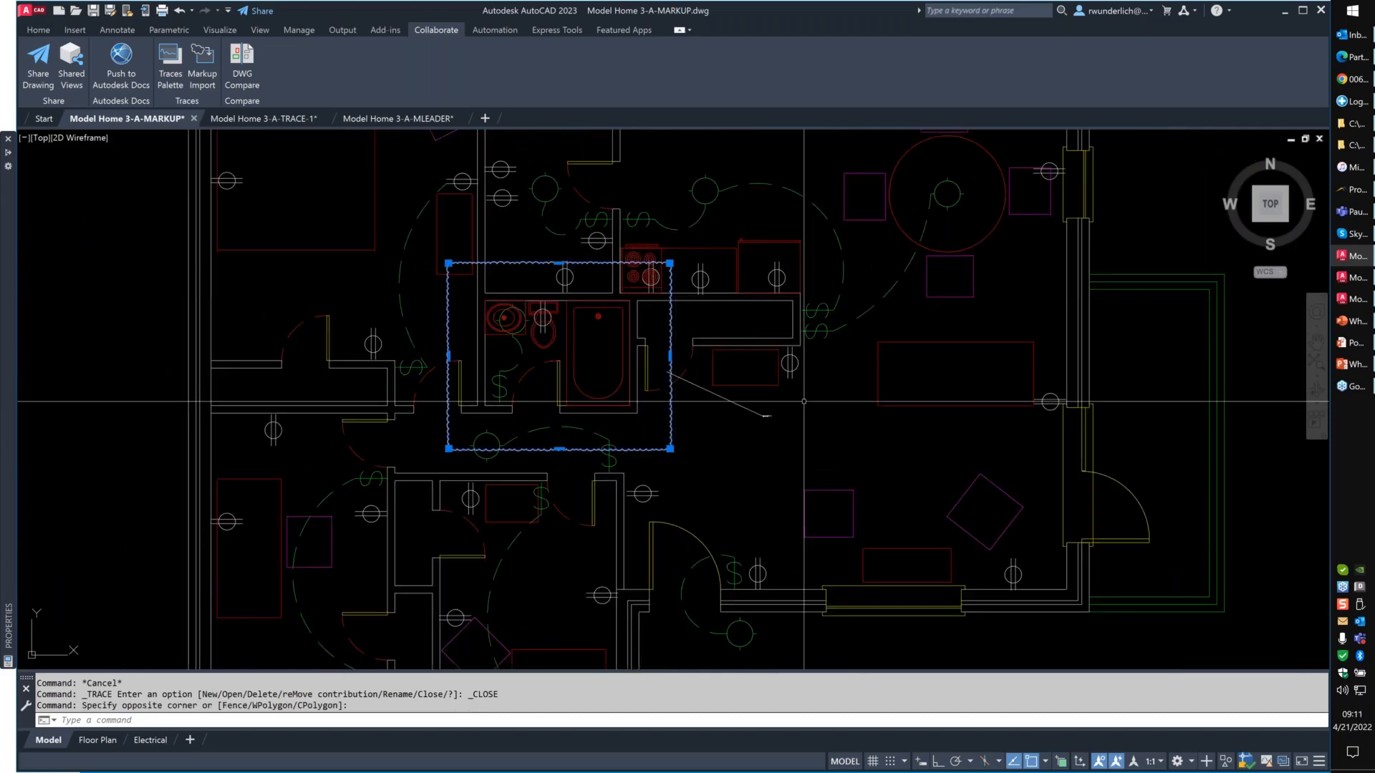
pyautogui.click(803, 402)
pyautogui.click(742, 434)
pyautogui.scroll(10, 742, 434)
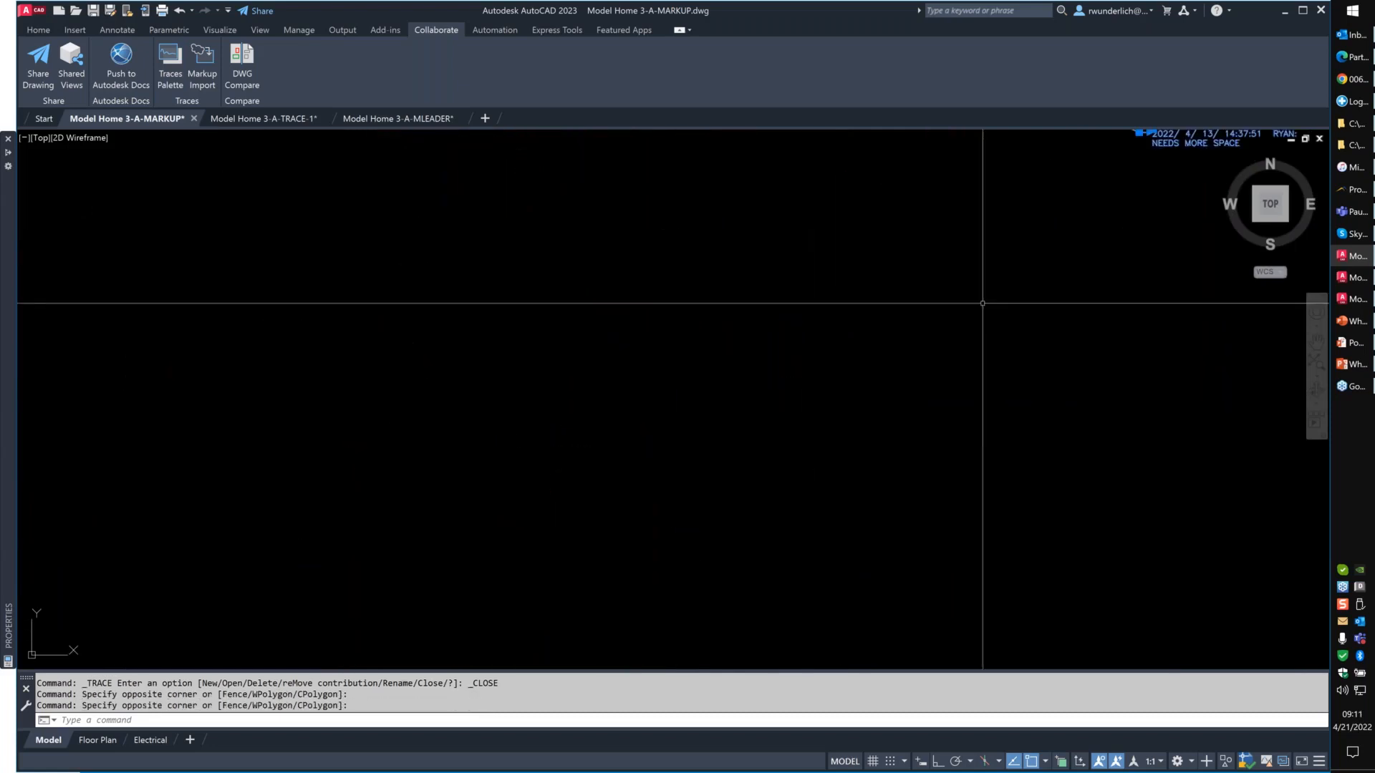
pyautogui.scroll(4, 1242, 160)
pyautogui.moveTo(1241, 159); pyautogui.dragTo(775, 350, button='middle')
pyautogui.scroll(2, 573, 289)
pyautogui.moveTo(574, 289); pyautogui.dragTo(388, 266, button='middle')
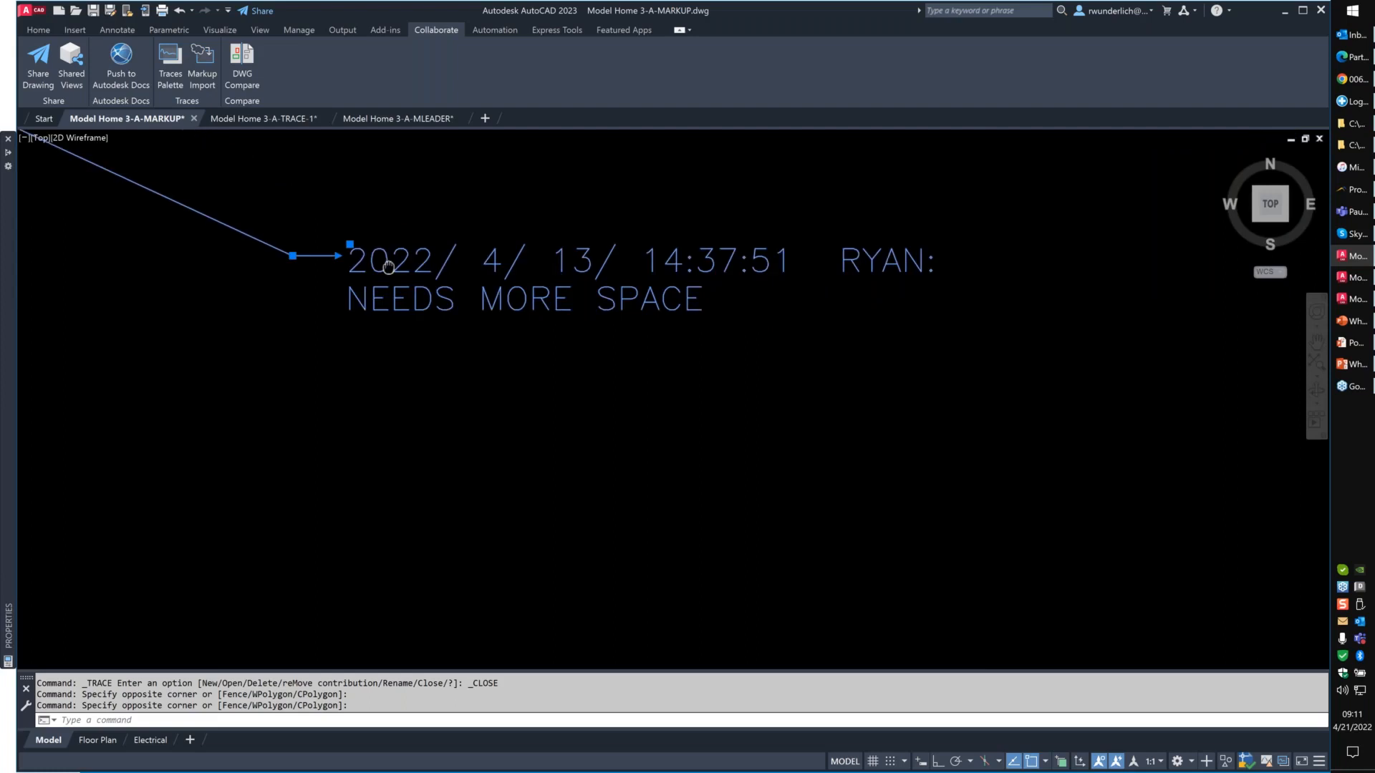
pyautogui.scroll(-2, 388, 266)
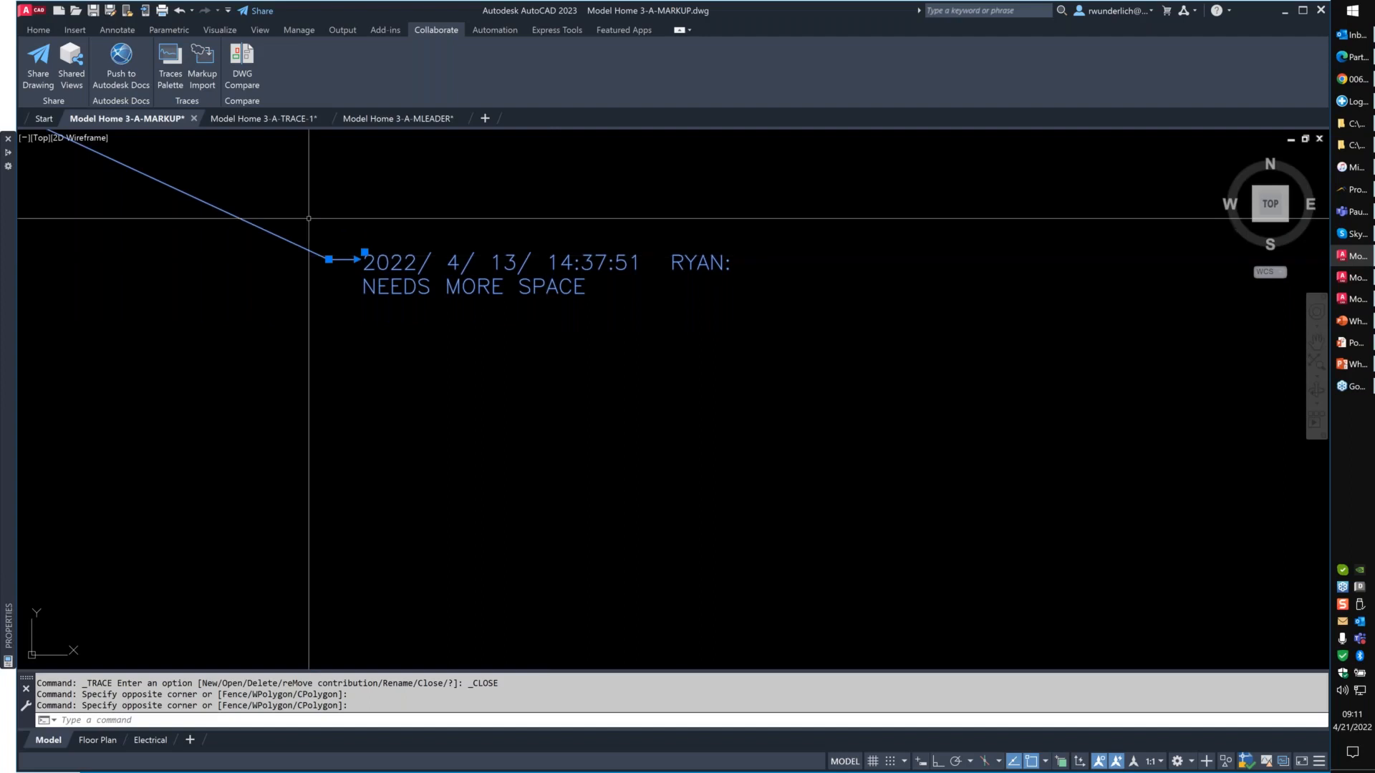
pyautogui.scroll(-5, 715, 373)
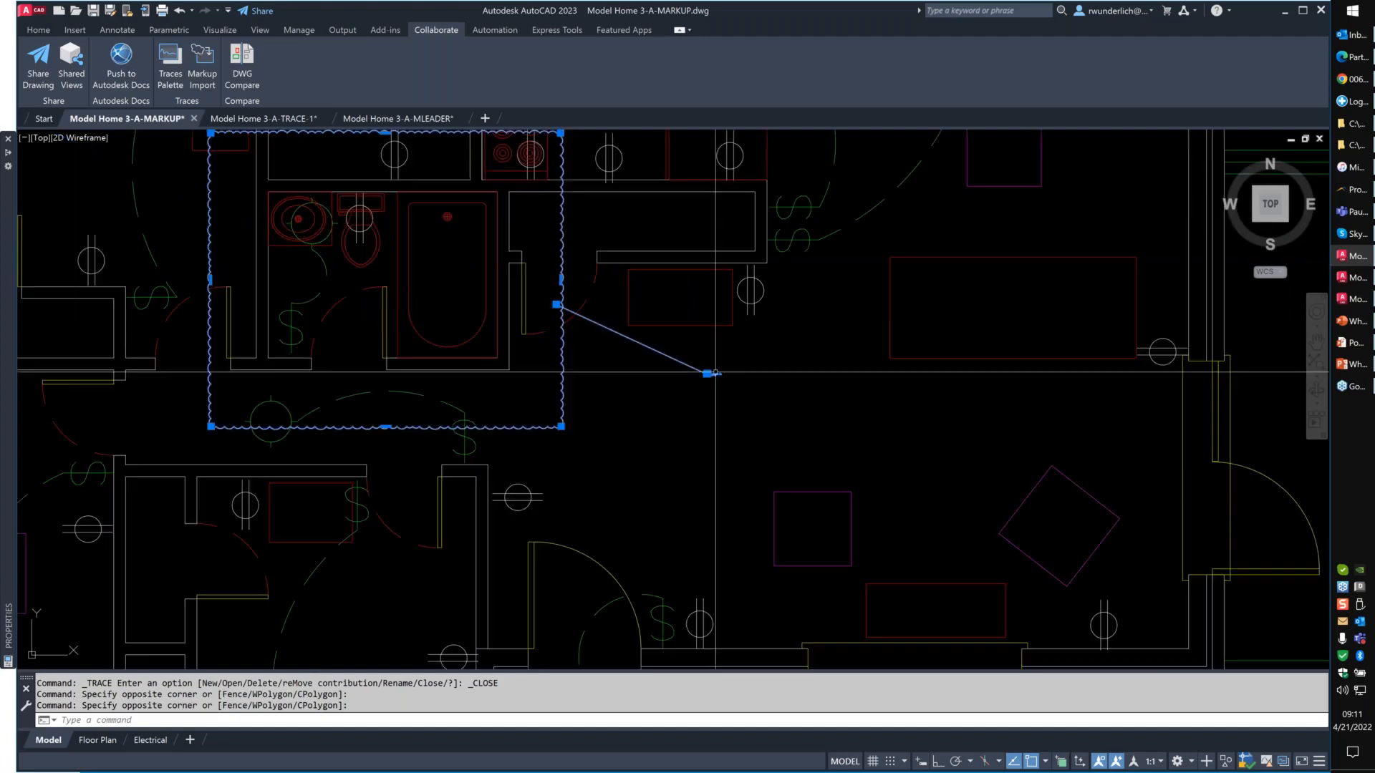
pyautogui.press('Escape')
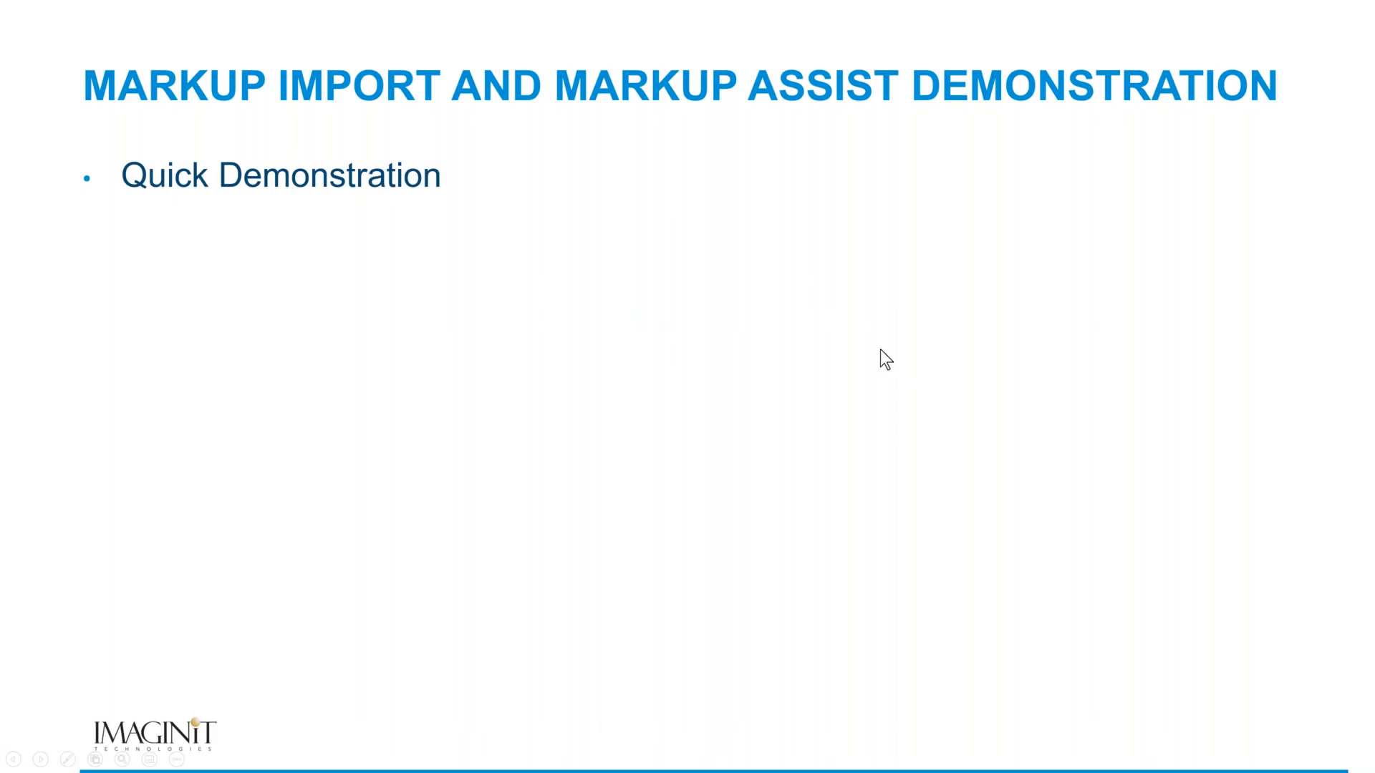
pyautogui.click(759, 393)
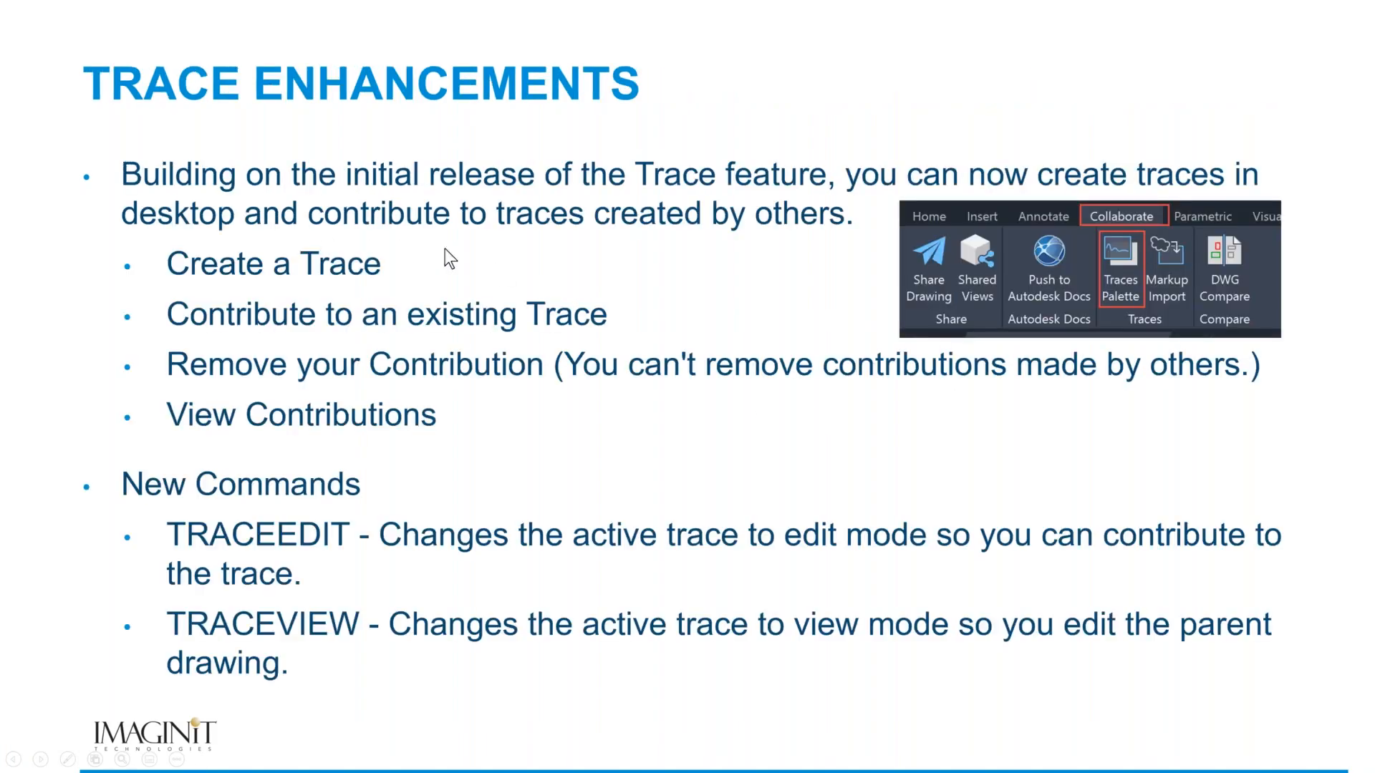
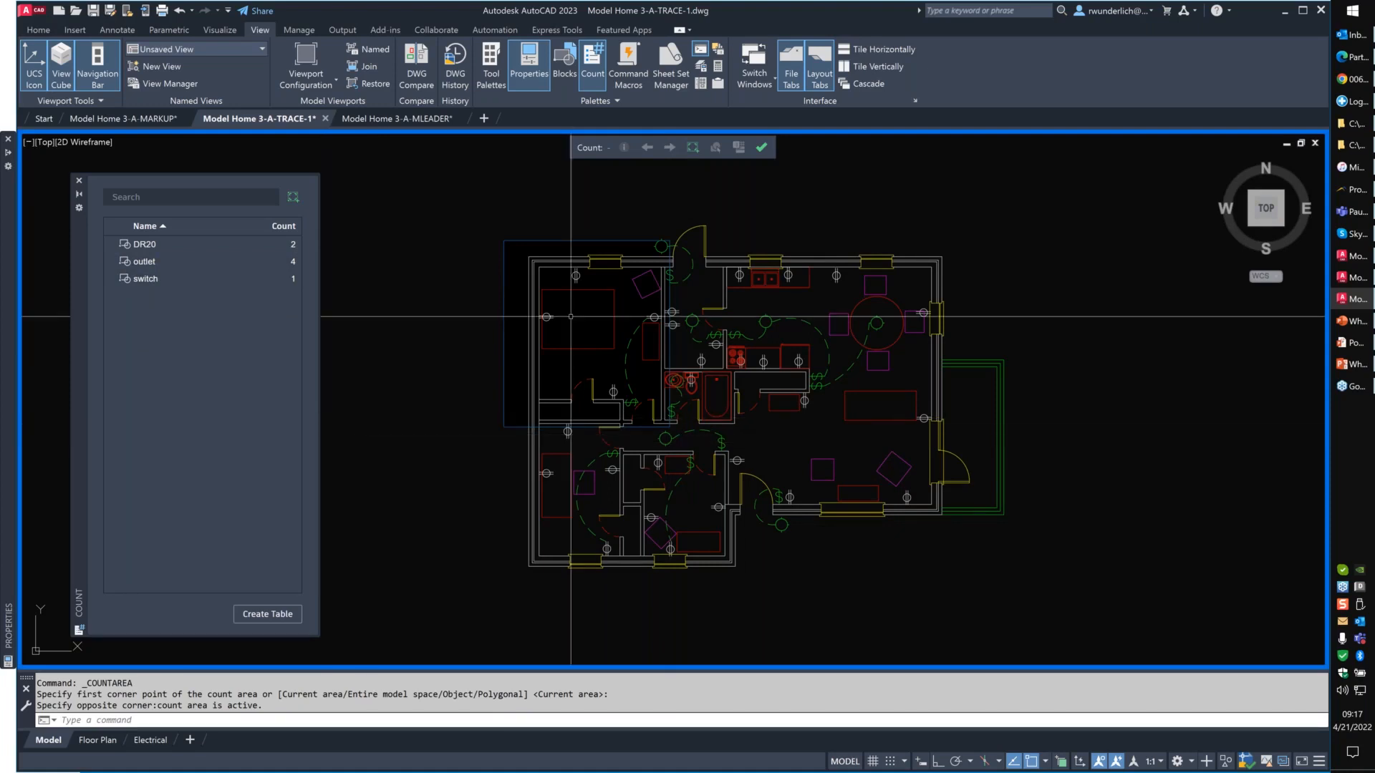
# - Define a rectangular count area over the dining corner and its exterior walls, and end the count
pyautogui.click(293, 200)
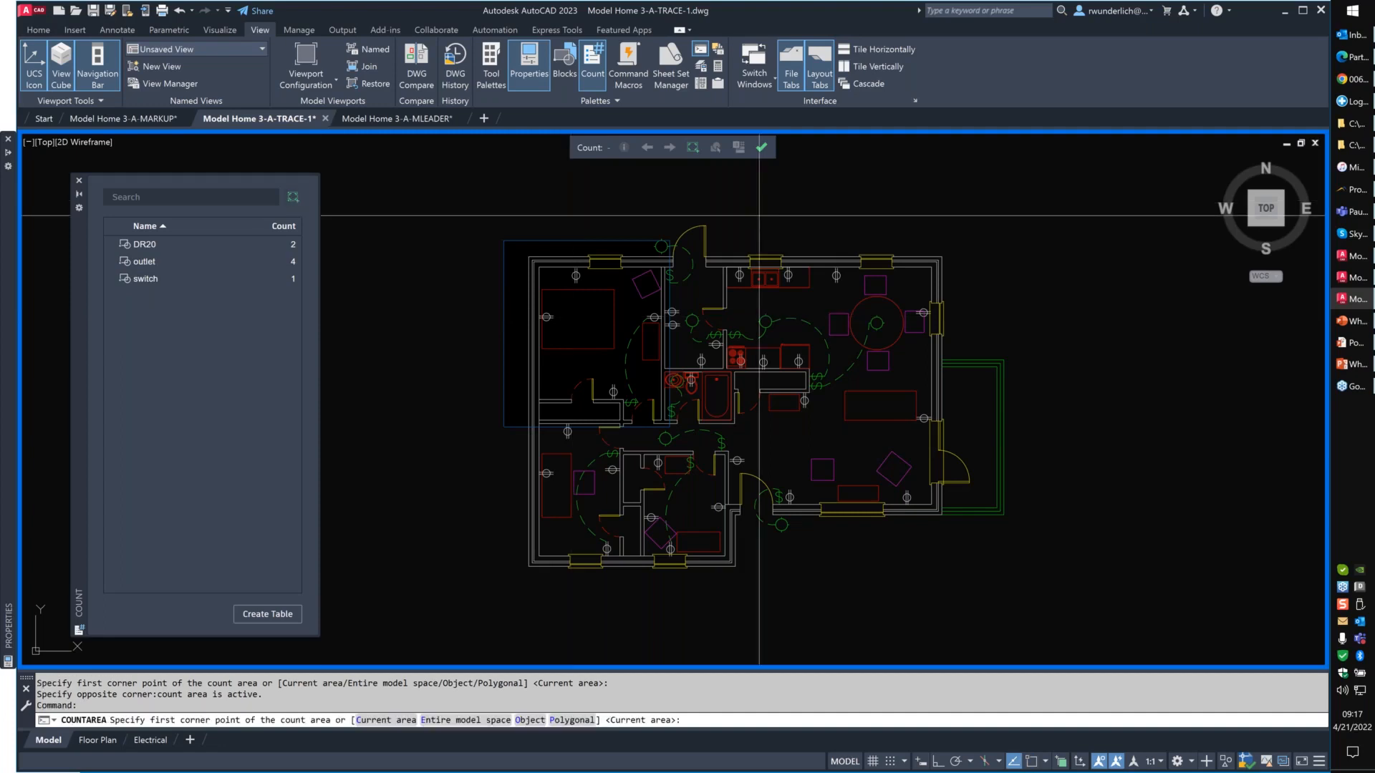
pyautogui.click(772, 228)
pyautogui.click(999, 346)
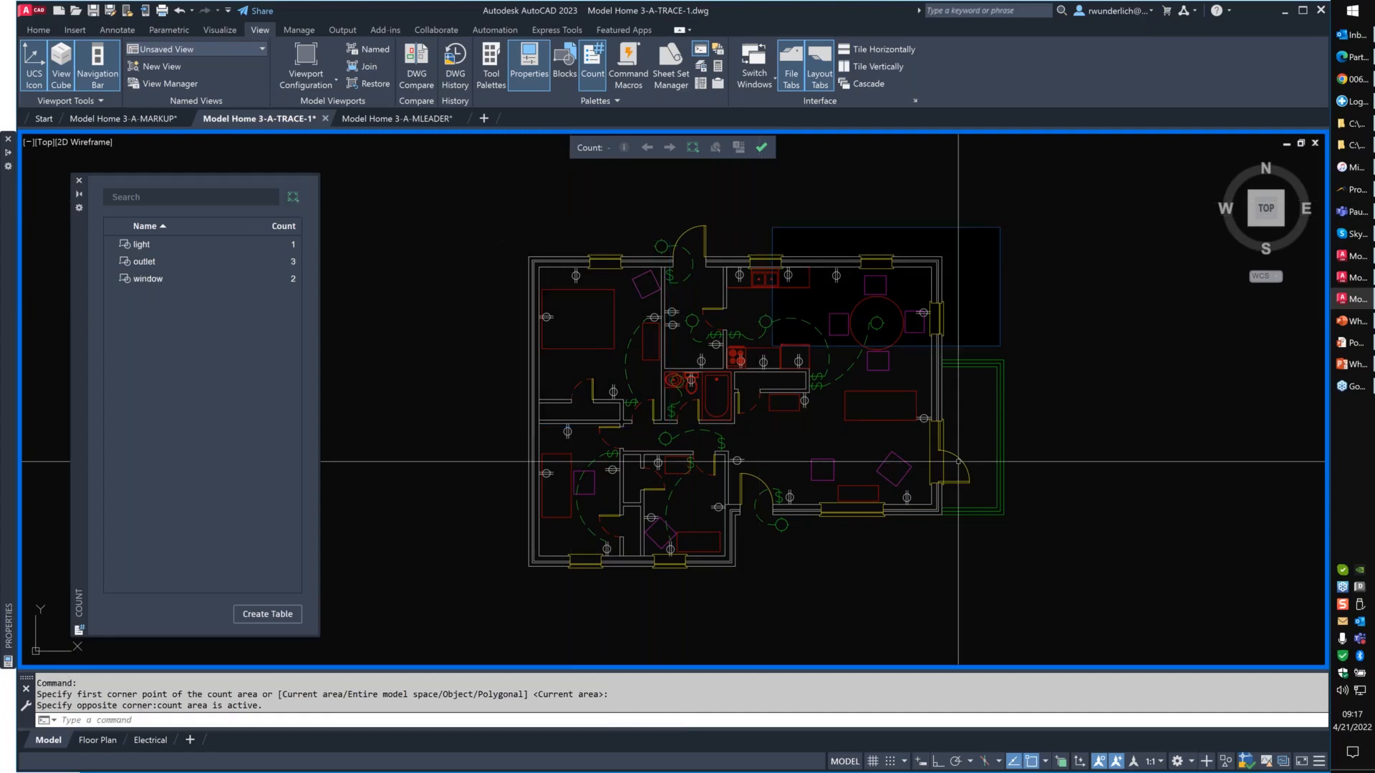
pyautogui.click(762, 147)
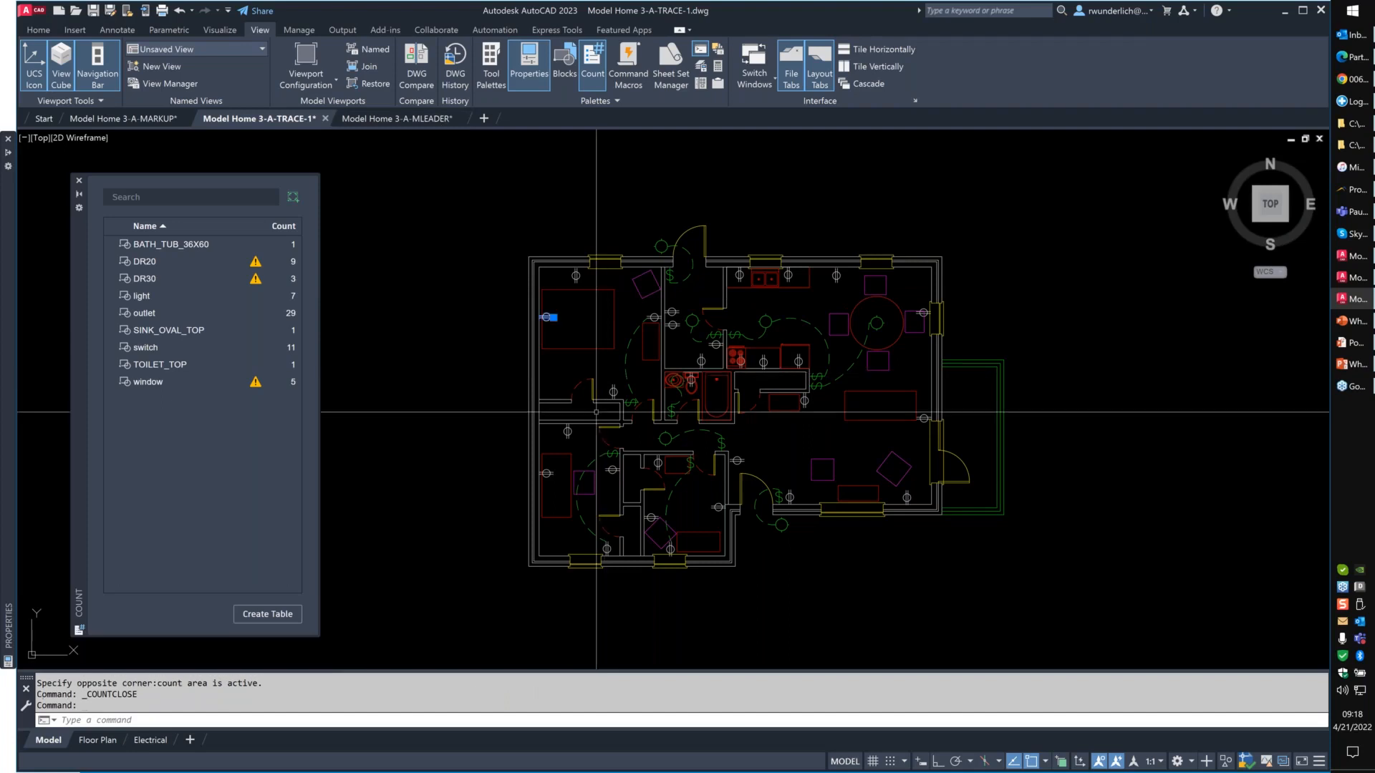
pyautogui.click(571, 433)
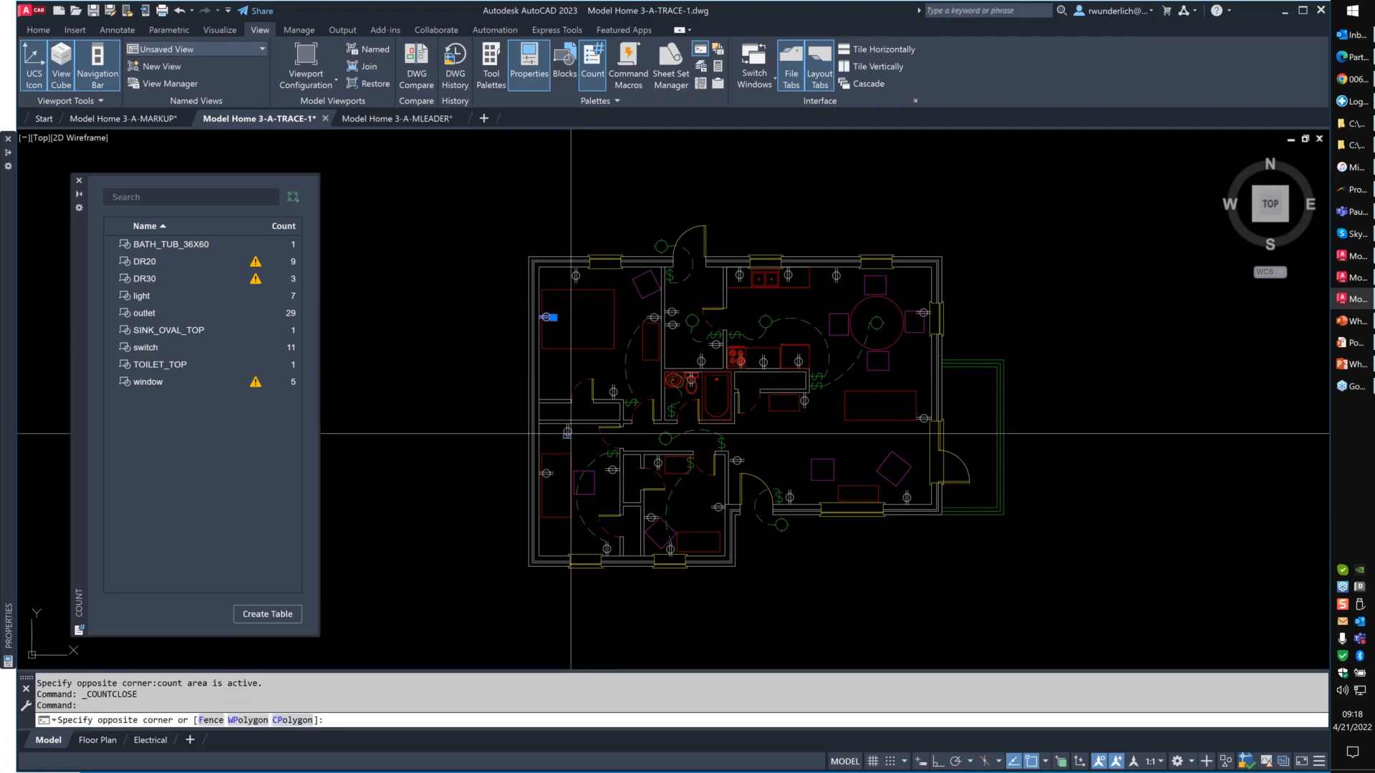
pyautogui.click(343, 394)
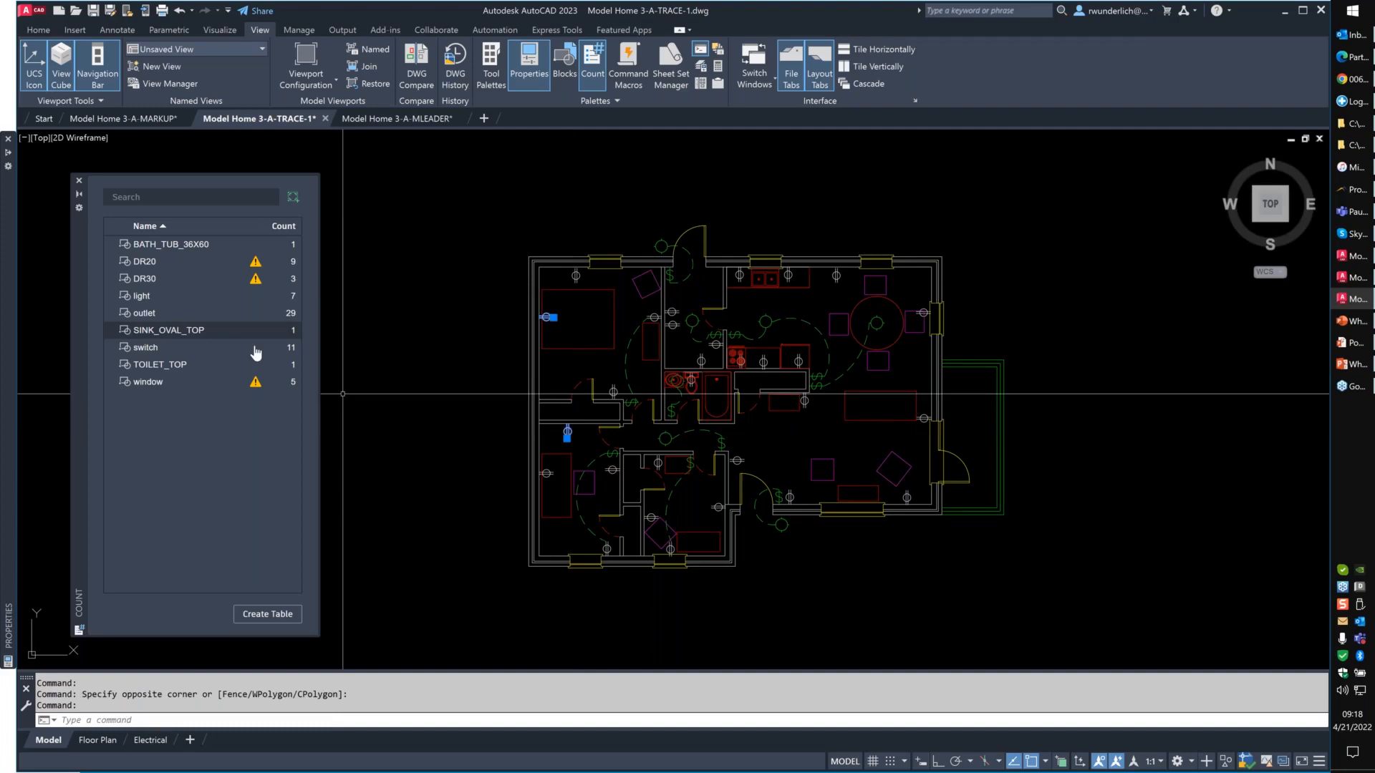
pyautogui.press('Escape')
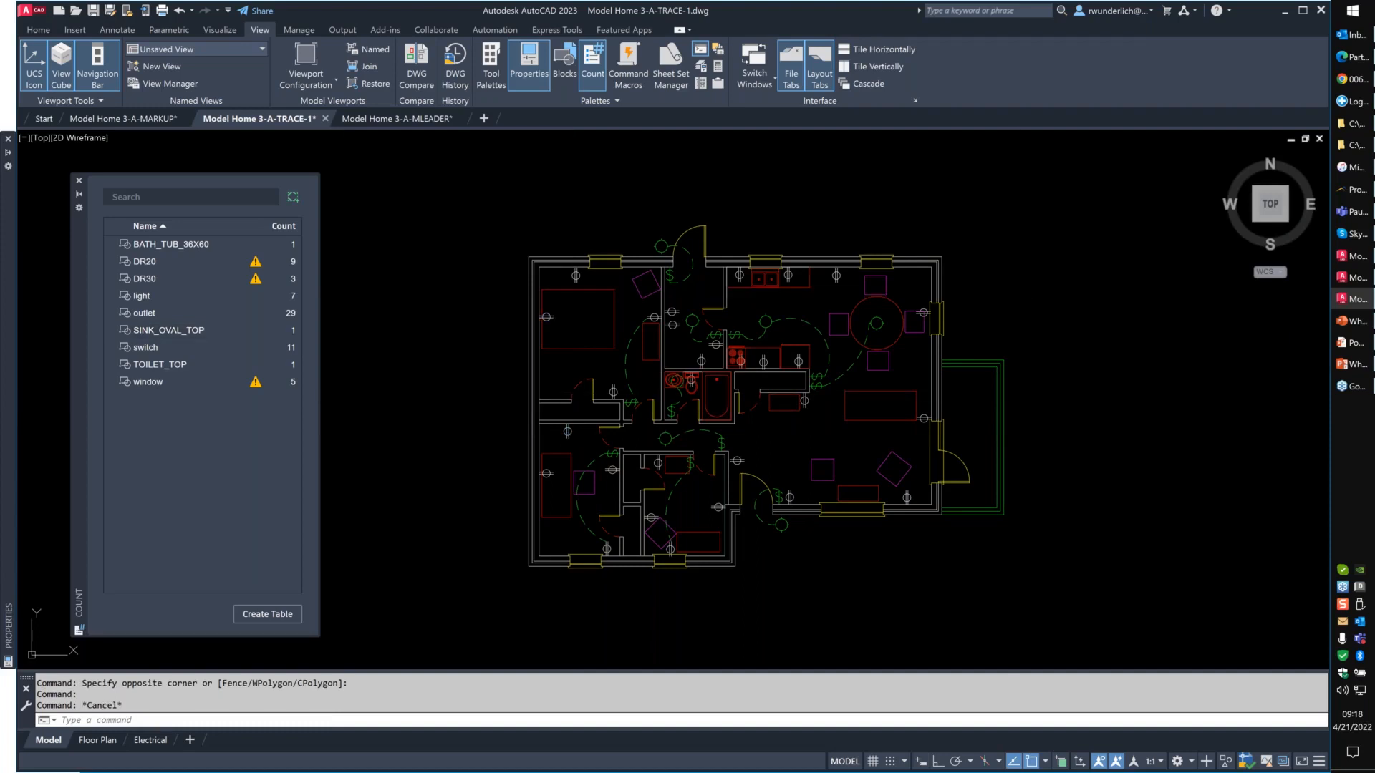
# - Insert the Door - Imperial block from the architectural tool palette above the dining area's upper window
pyautogui.hotkey('ctrl', '3')
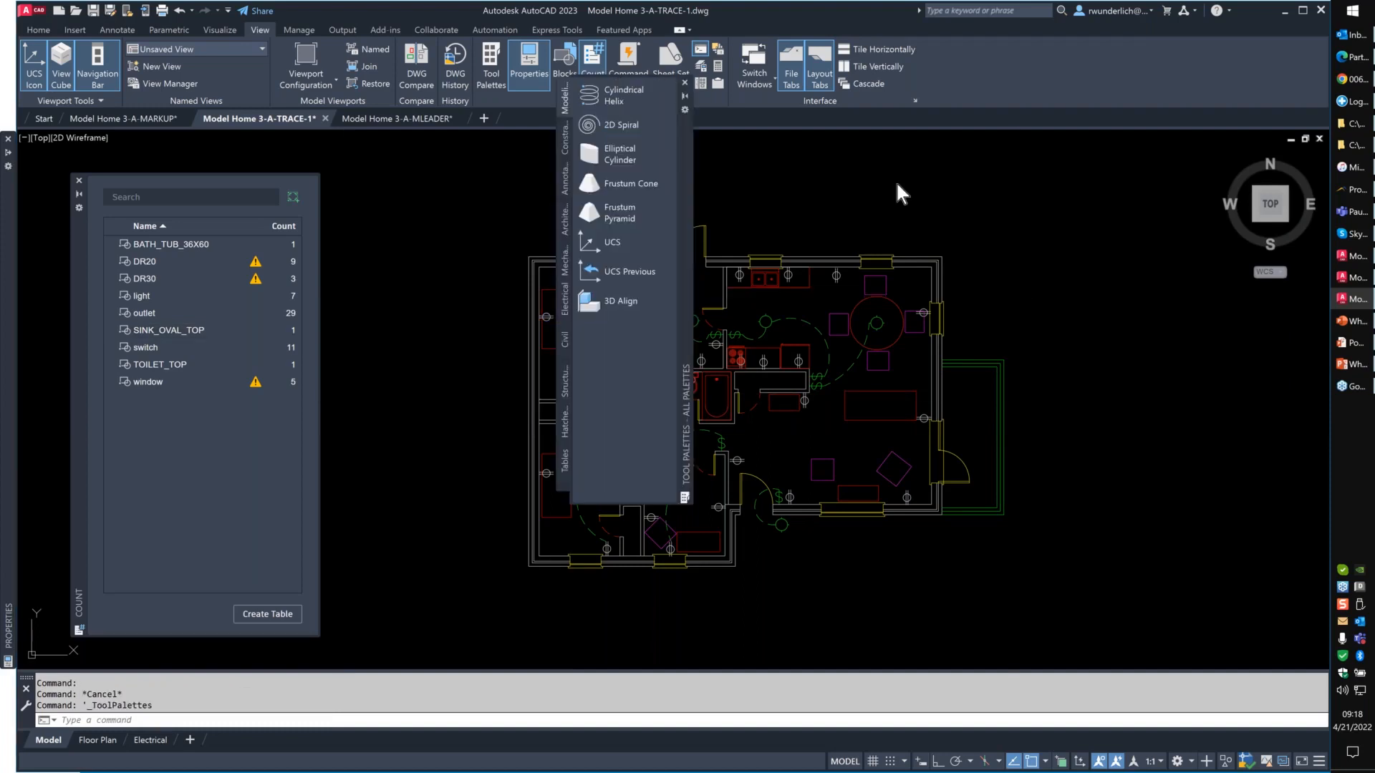
pyautogui.click(565, 218)
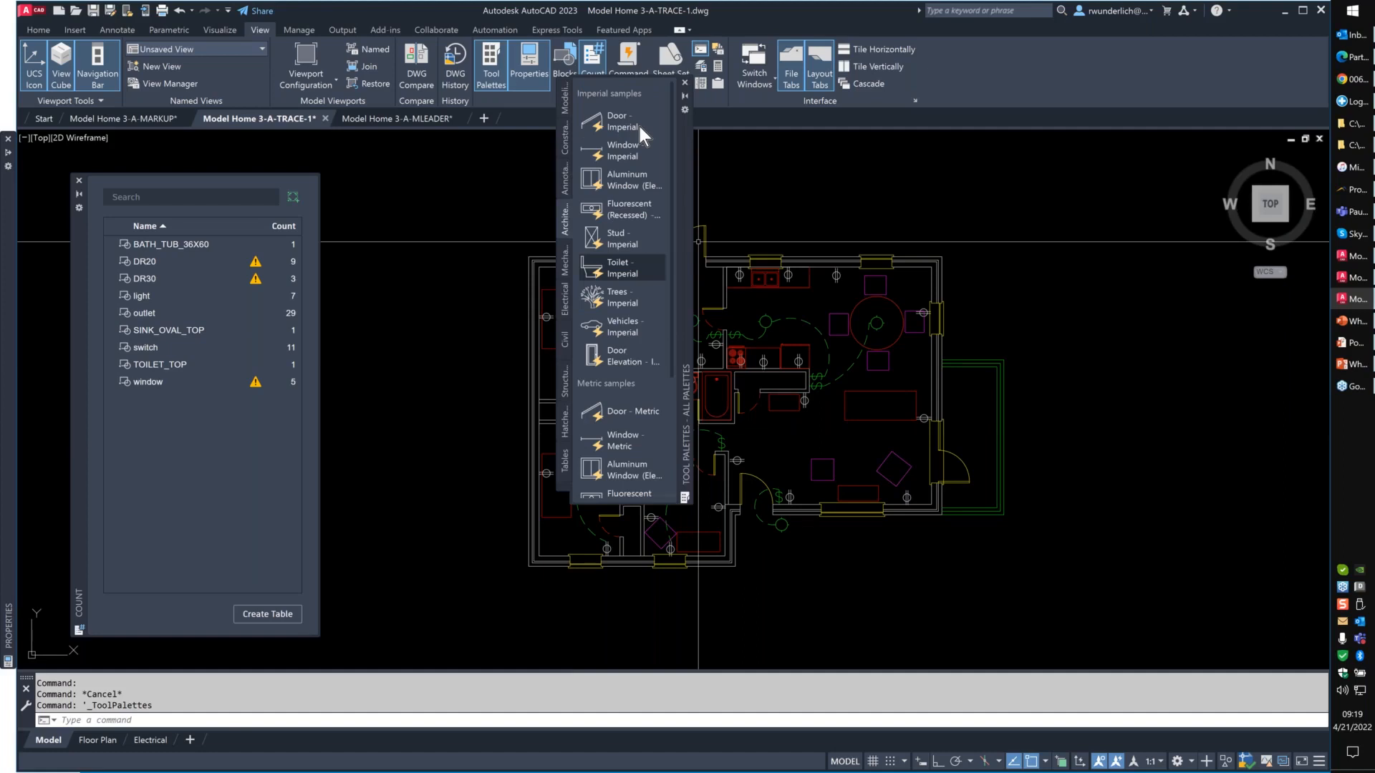
pyautogui.moveTo(622, 127); pyautogui.dragTo(896, 233)
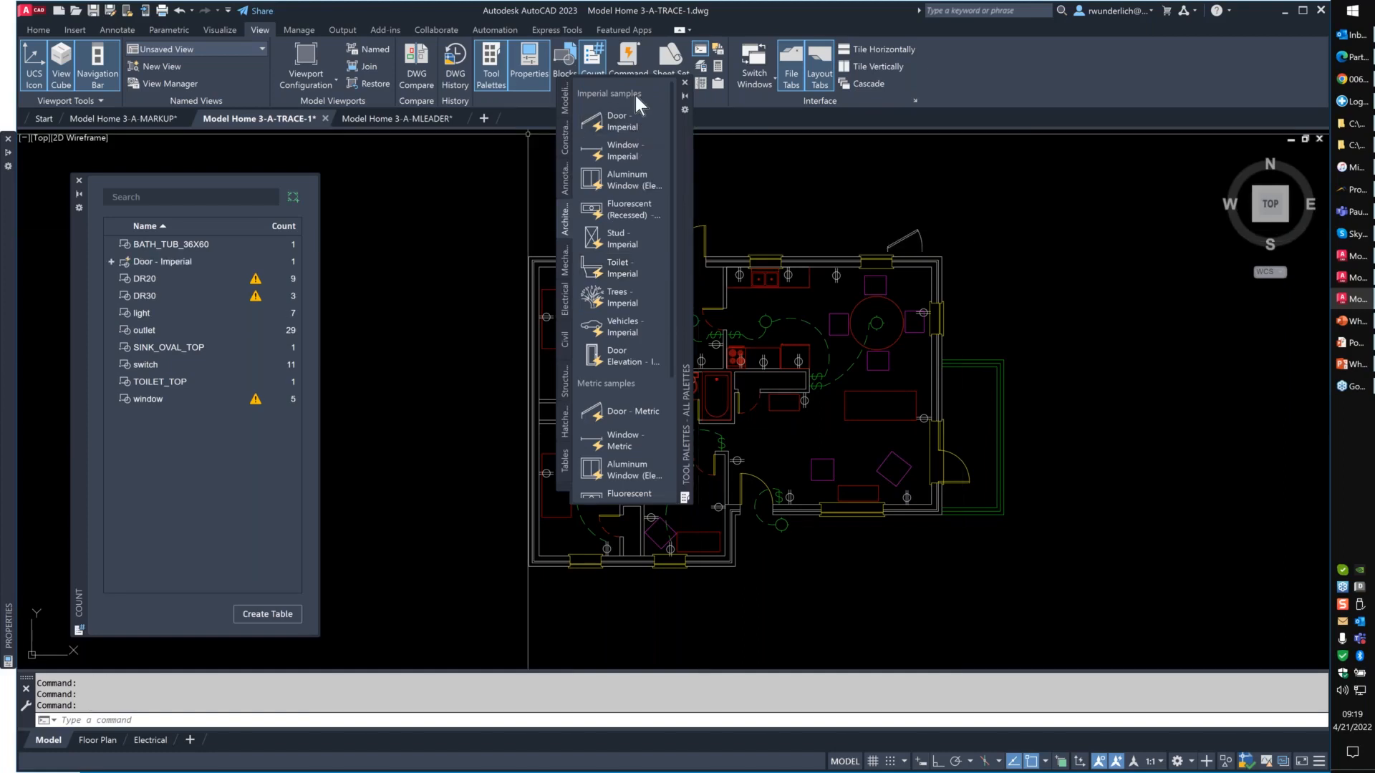
# - Expand the Door - Imperial entry in the count list and change the inserted door's opening to Open 60°
pyautogui.doubleClick(147, 262)
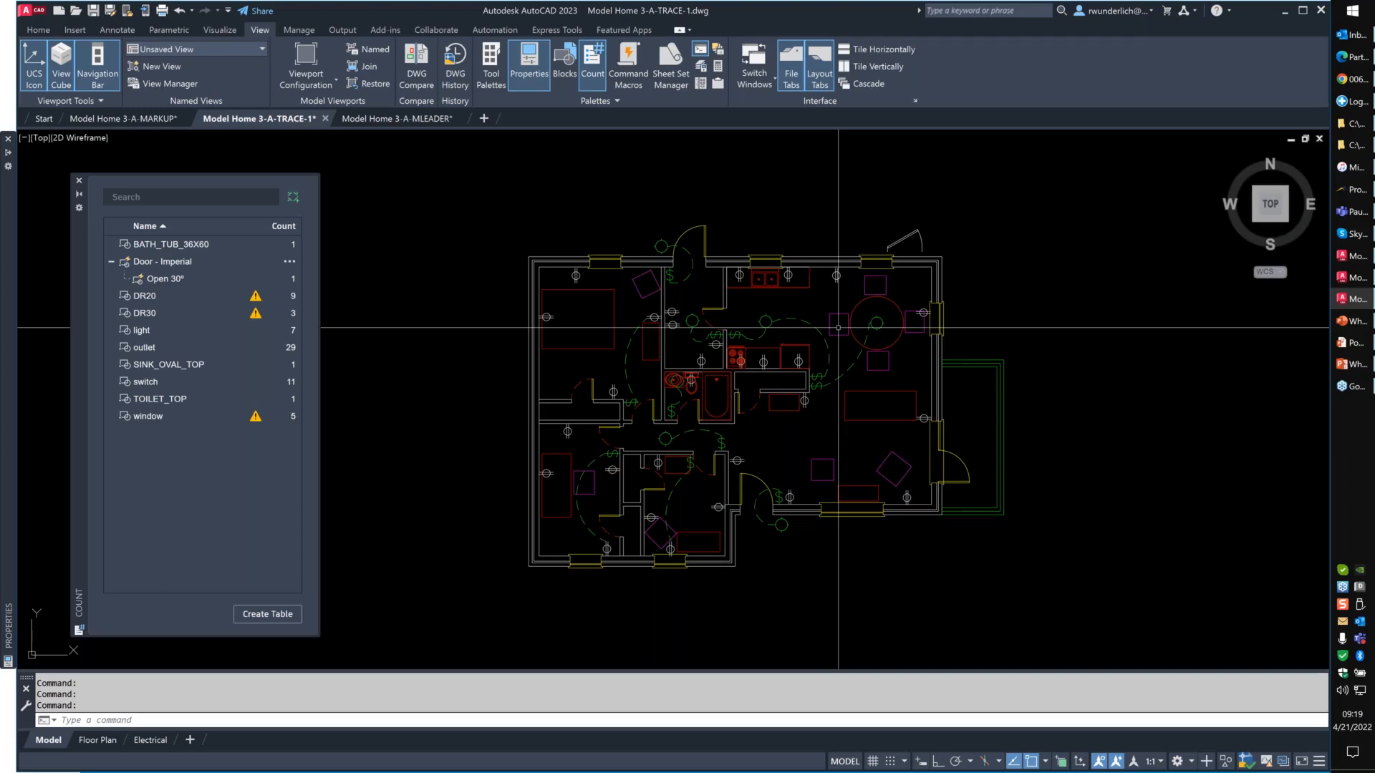
pyautogui.click(926, 239)
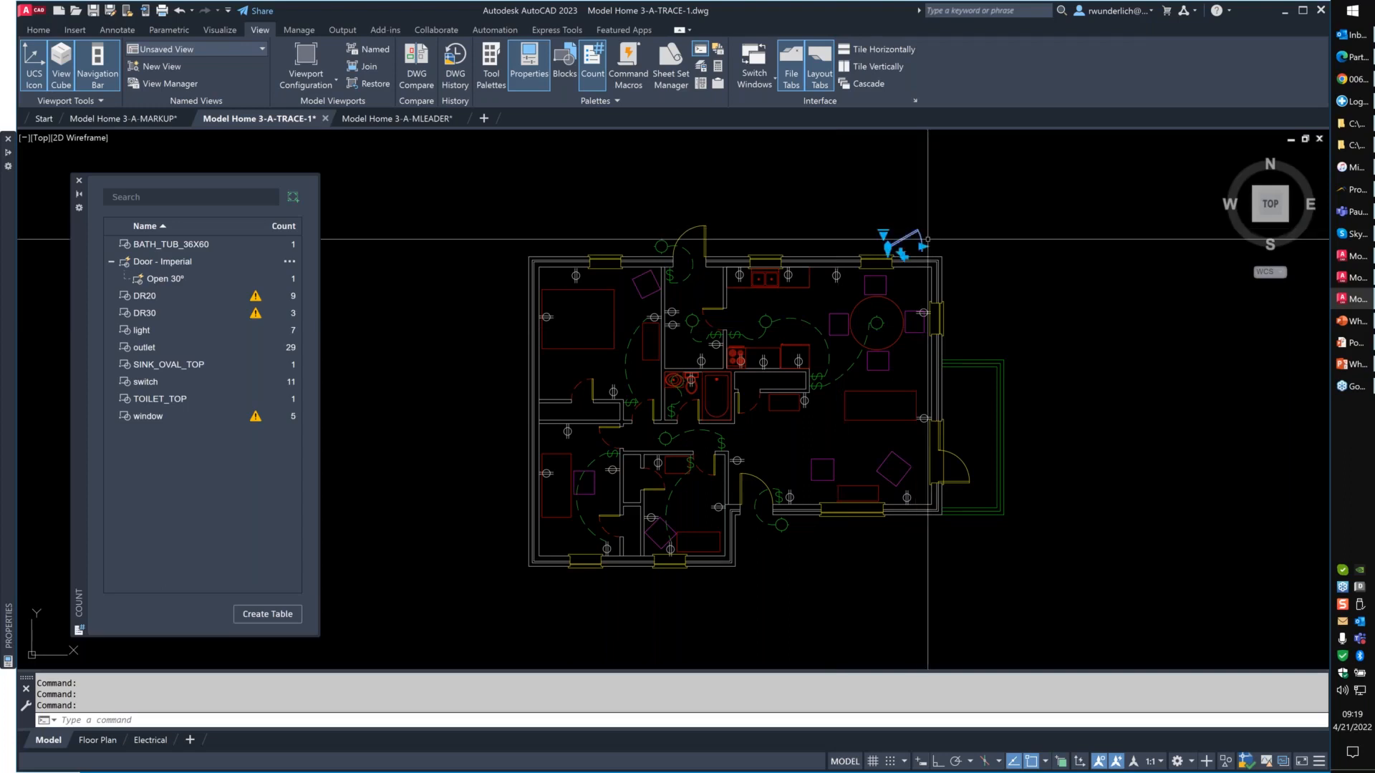
pyautogui.moveTo(928, 239); pyautogui.dragTo(914, 271)
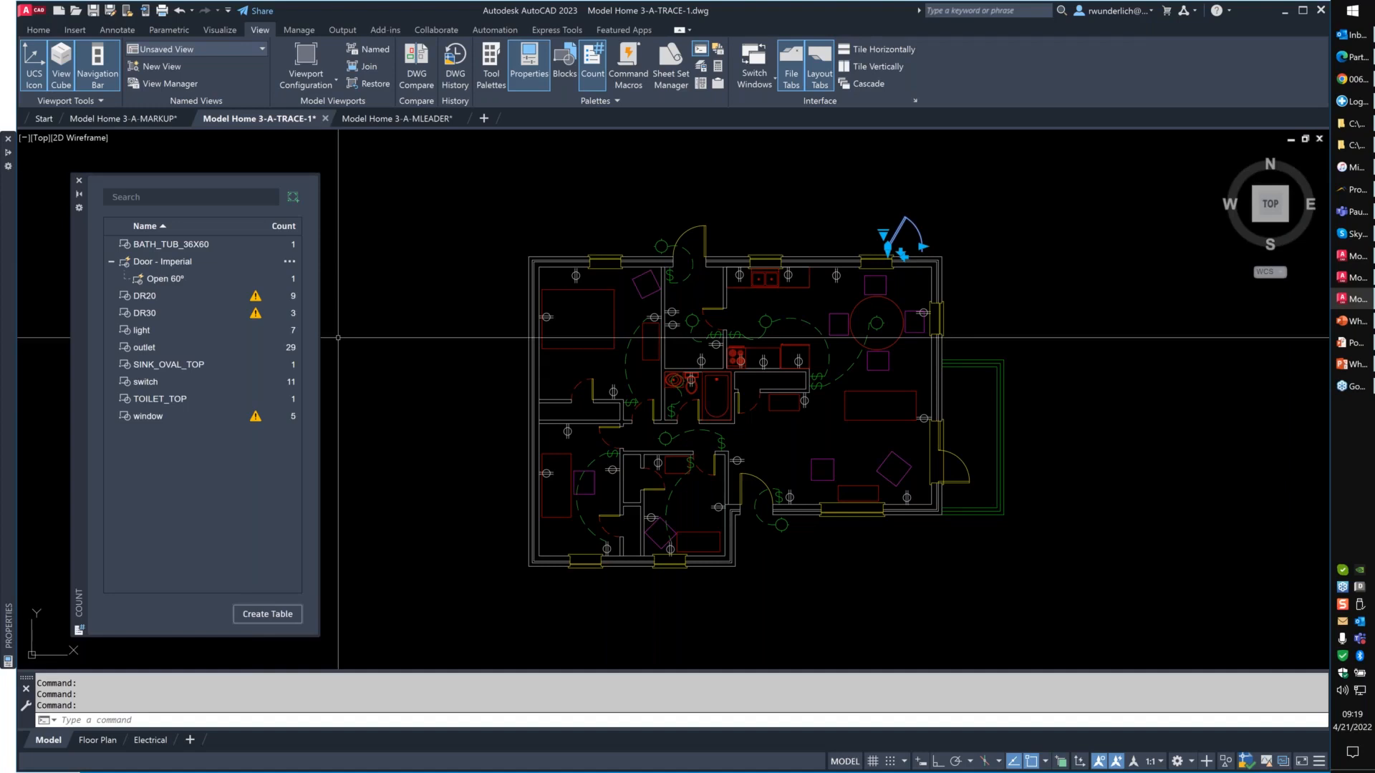
# - Define a rectangular count area around the upper-left bedroom and its closet
pyautogui.click(292, 198)
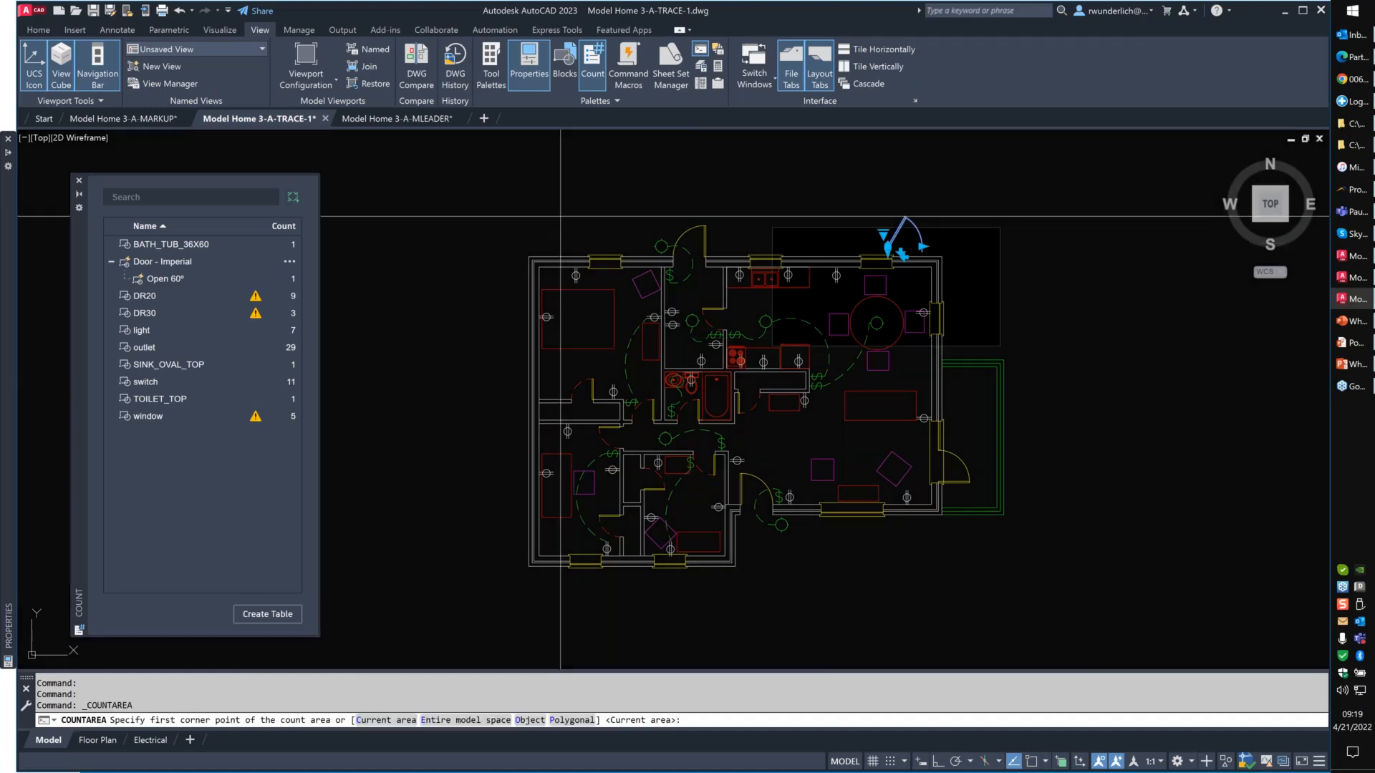
pyautogui.click(511, 251)
pyautogui.click(679, 428)
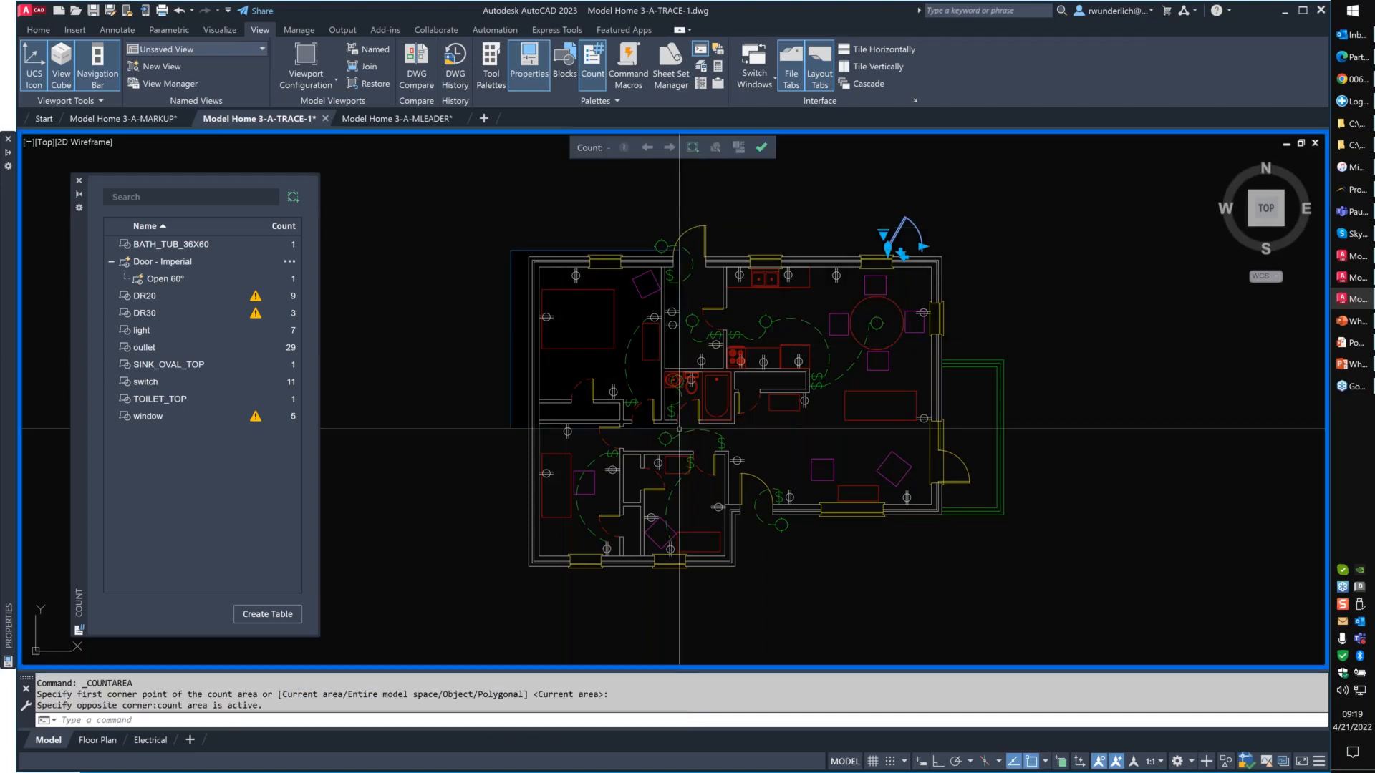
# - Insert a count table of all items in the area (DR20, outlet, switch), and end the count
pyautogui.click(267, 614)
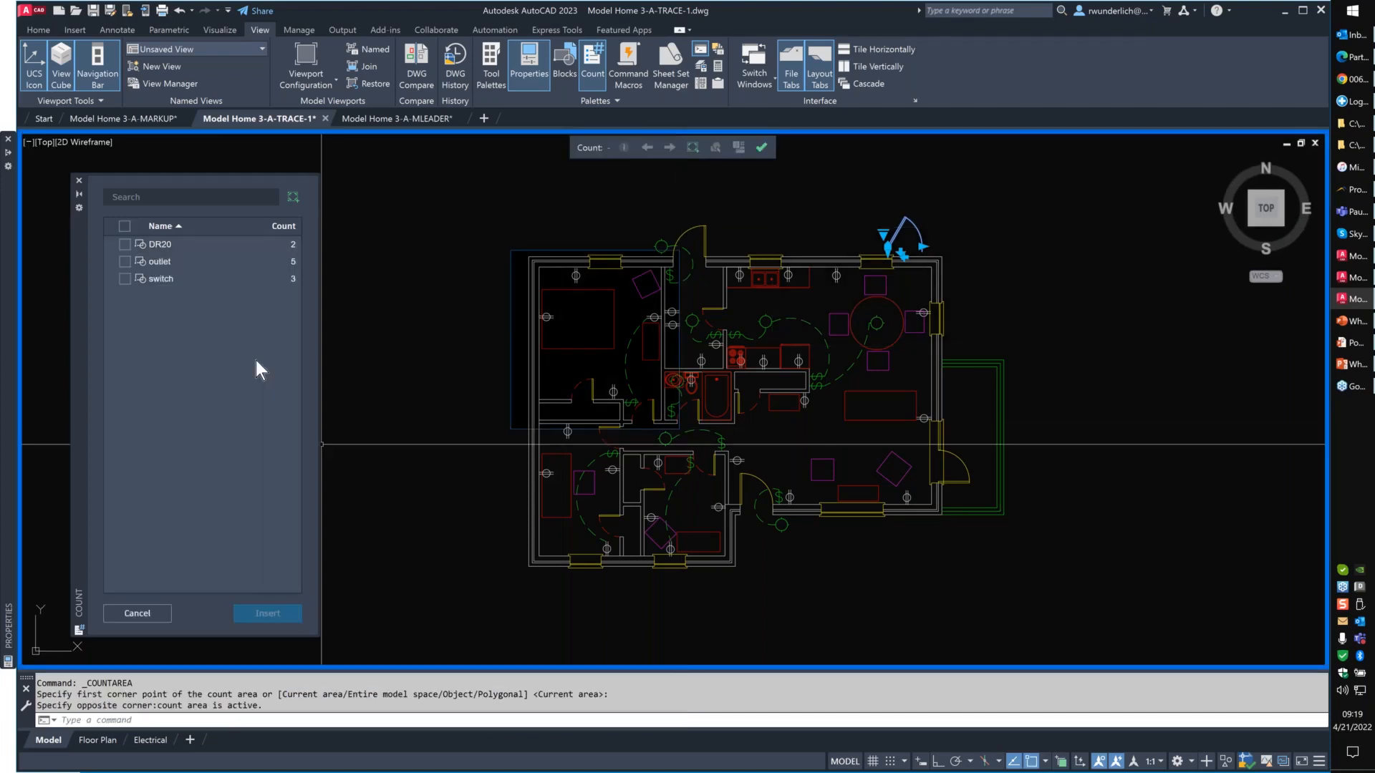
pyautogui.click(125, 226)
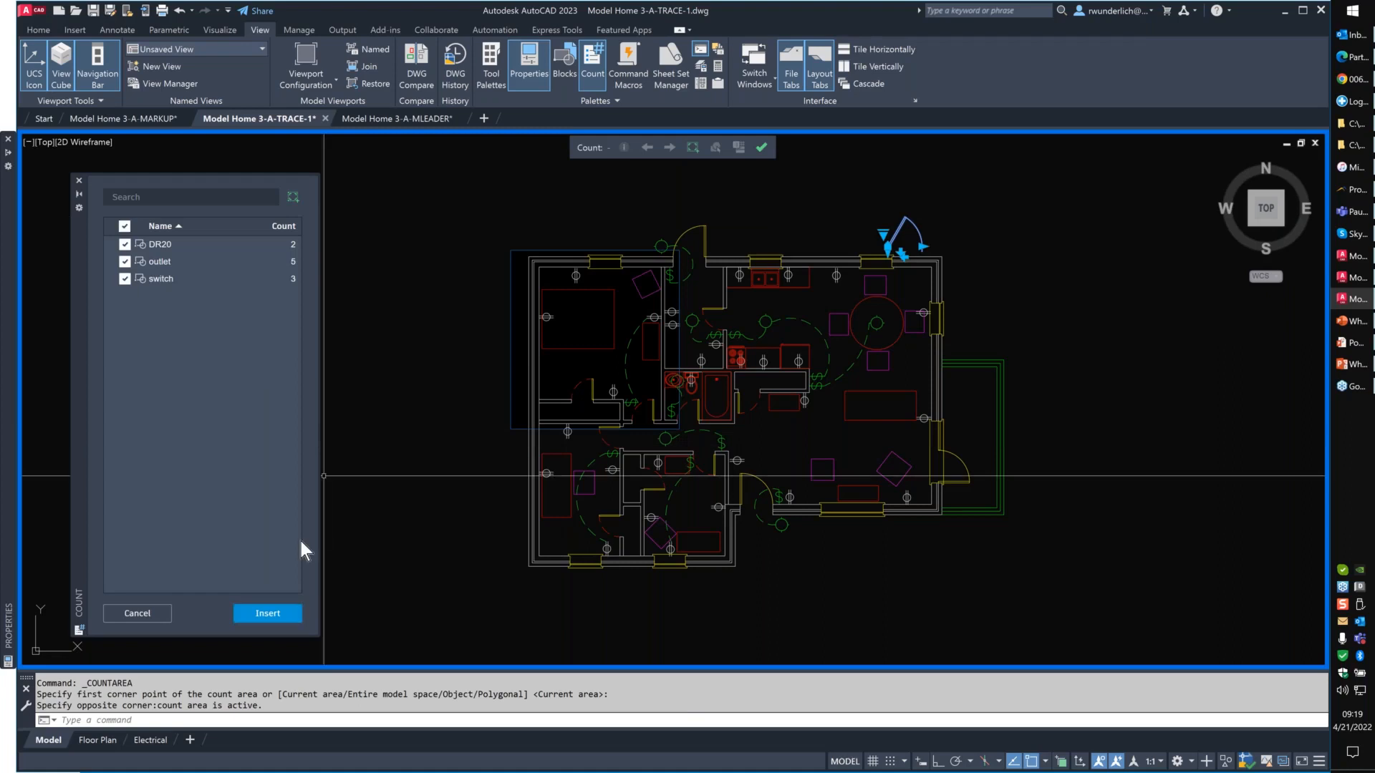
pyautogui.click(262, 616)
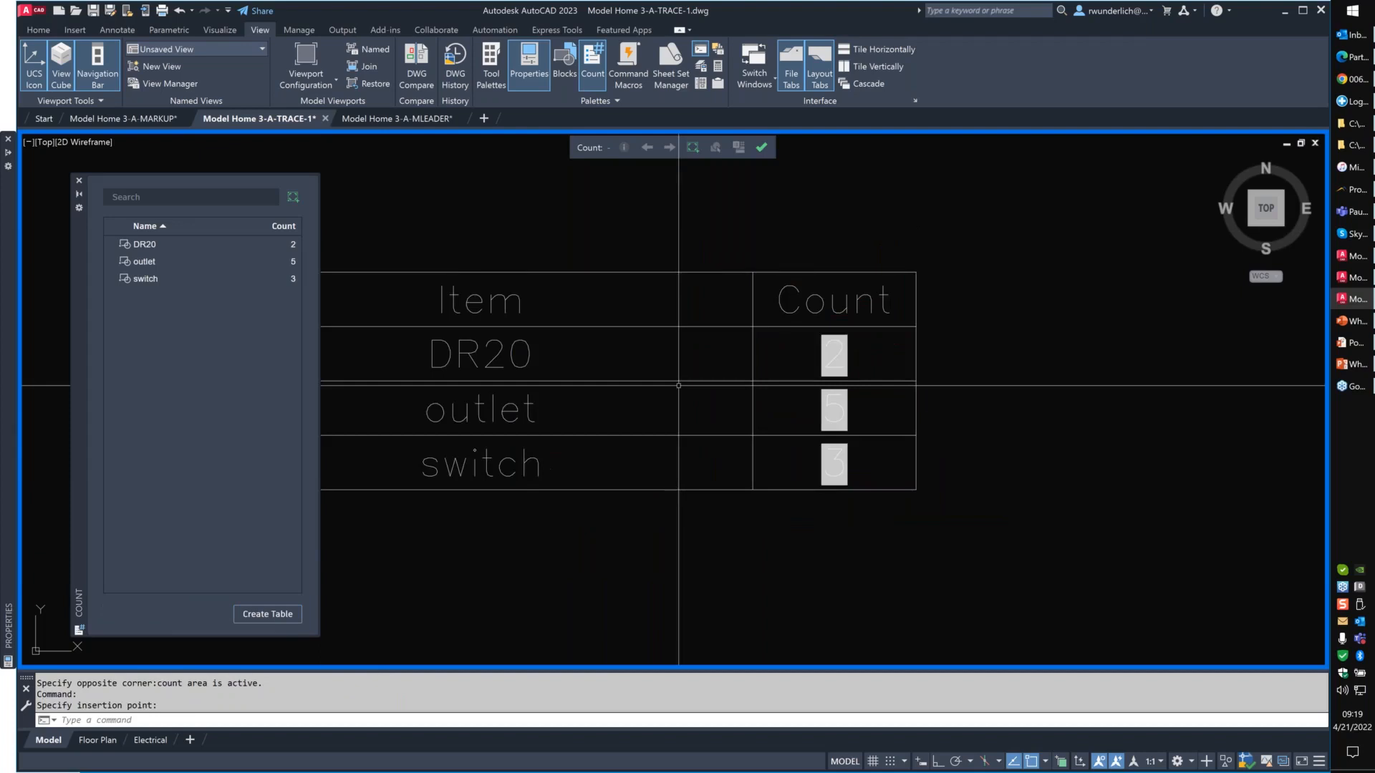
pyautogui.click(761, 148)
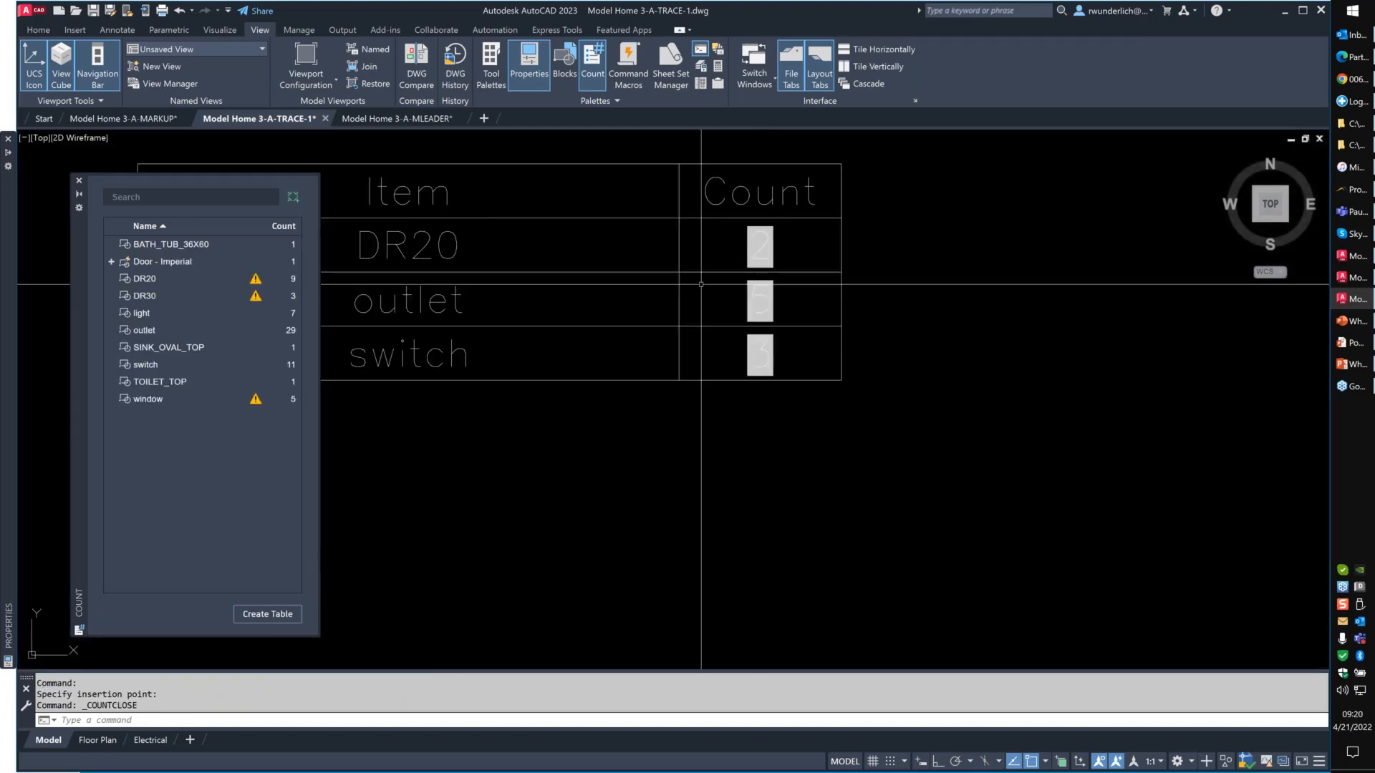
# - Define a new rectangular count area over the lower part of the living room, including the front door and patio door
pyautogui.moveTo(588, 339); pyautogui.dragTo(682, 337, button='middle')
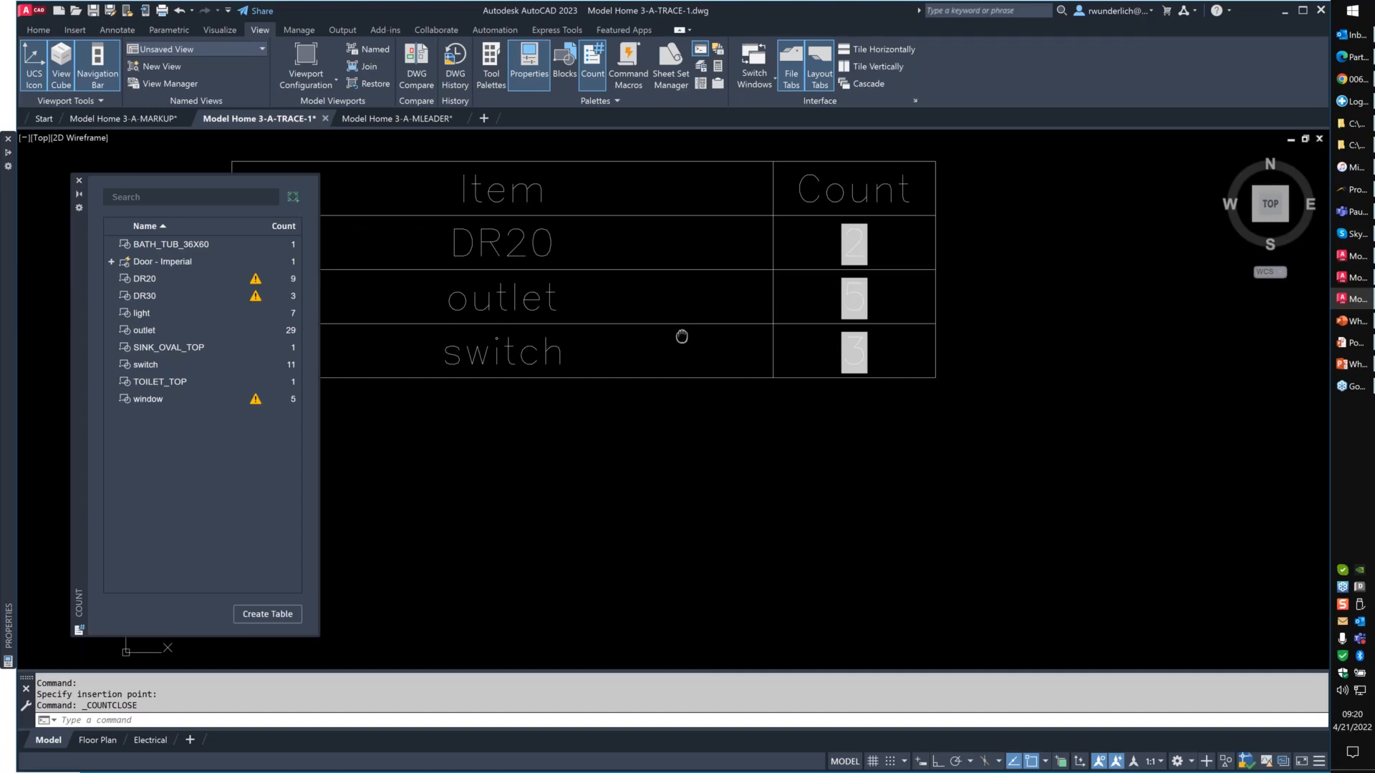
pyautogui.scroll(-4, 562, 333)
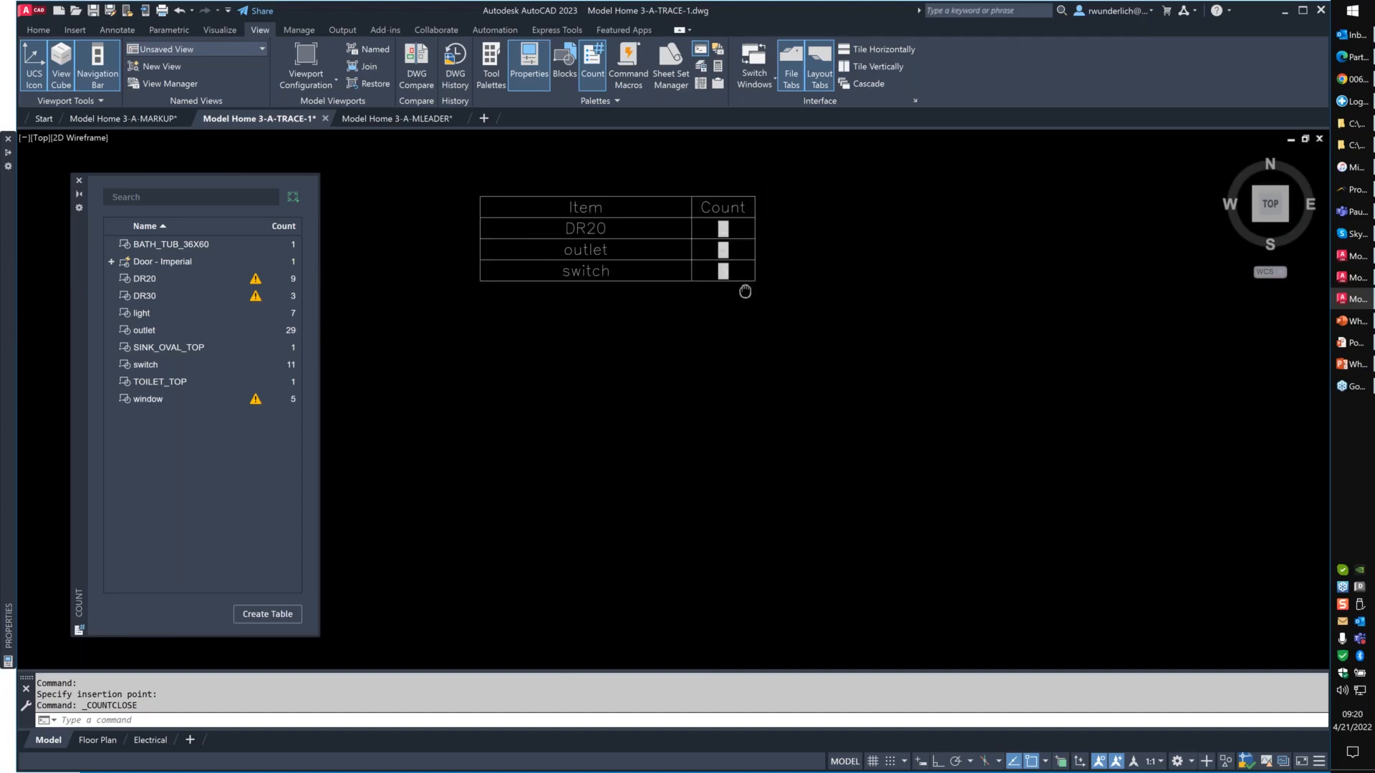
pyautogui.scroll(-10, 632, 245)
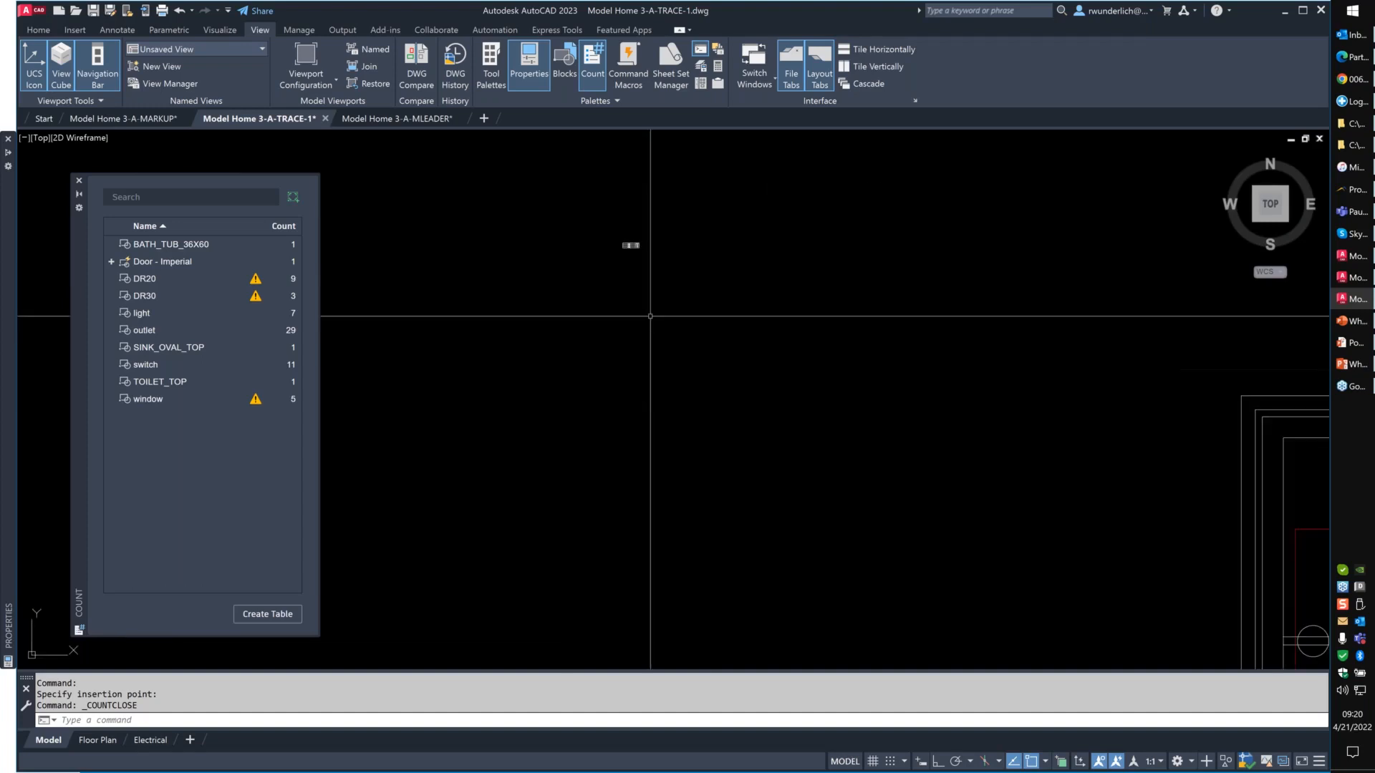
pyautogui.scroll(-2, 650, 316)
pyautogui.moveTo(651, 316); pyautogui.dragTo(488, 273, button='middle')
pyautogui.click(293, 197)
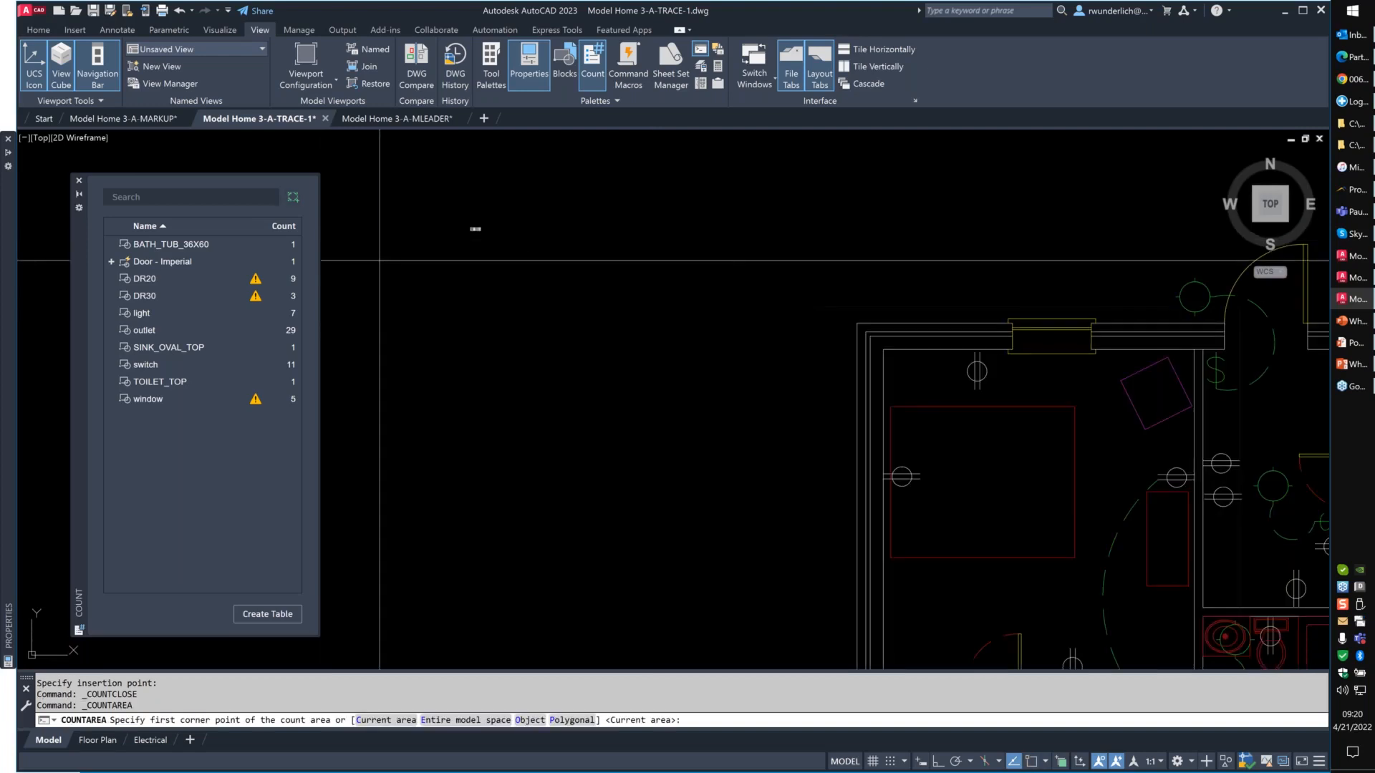
pyautogui.scroll(-4, 322, 176)
pyautogui.click(293, 199)
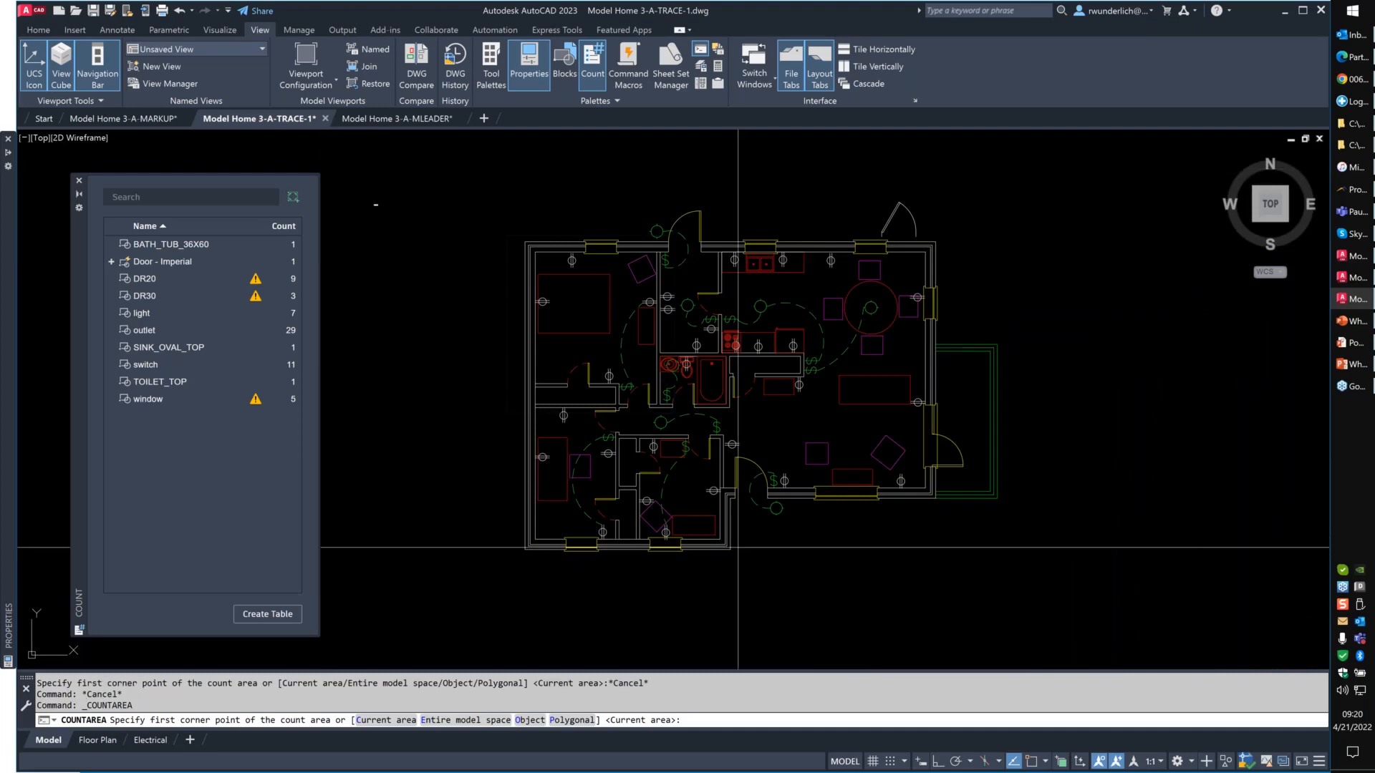
pyautogui.click(725, 564)
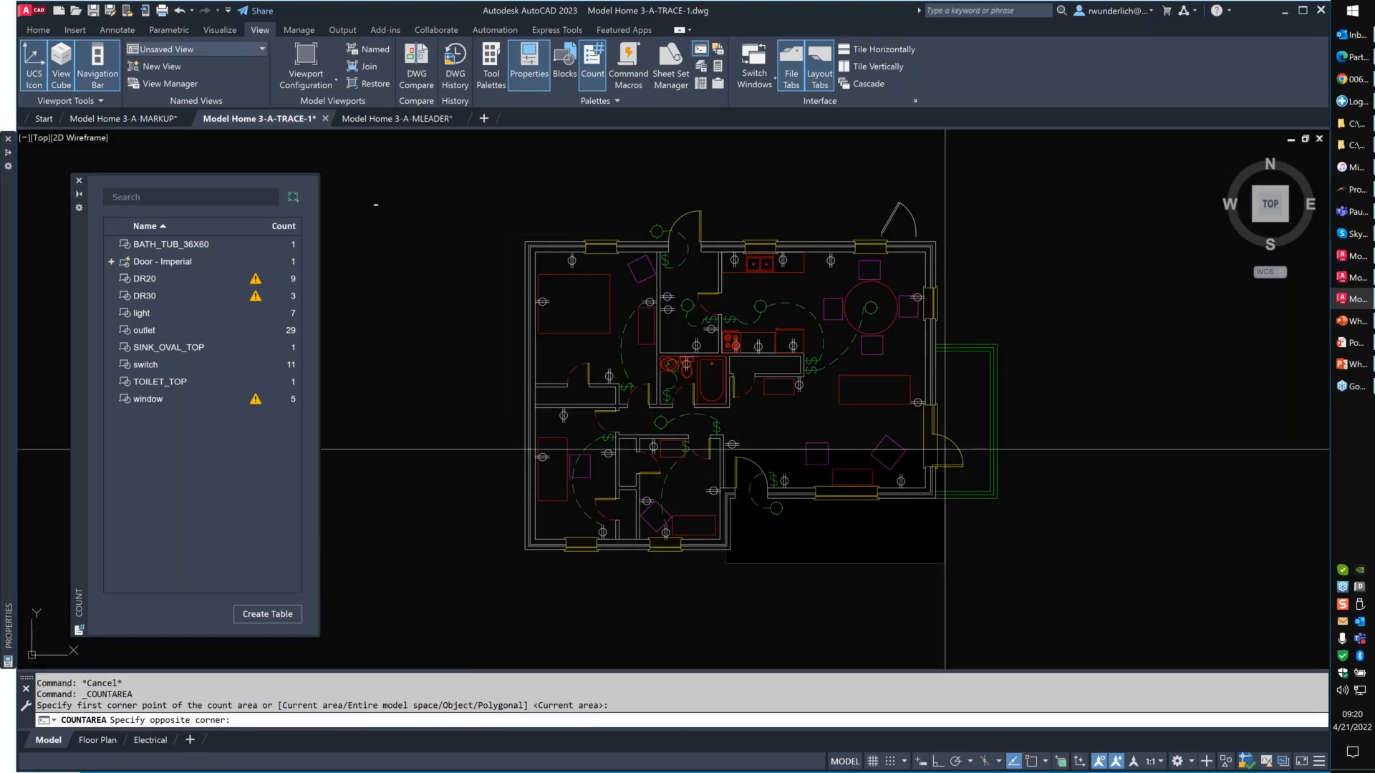
pyautogui.click(1018, 399)
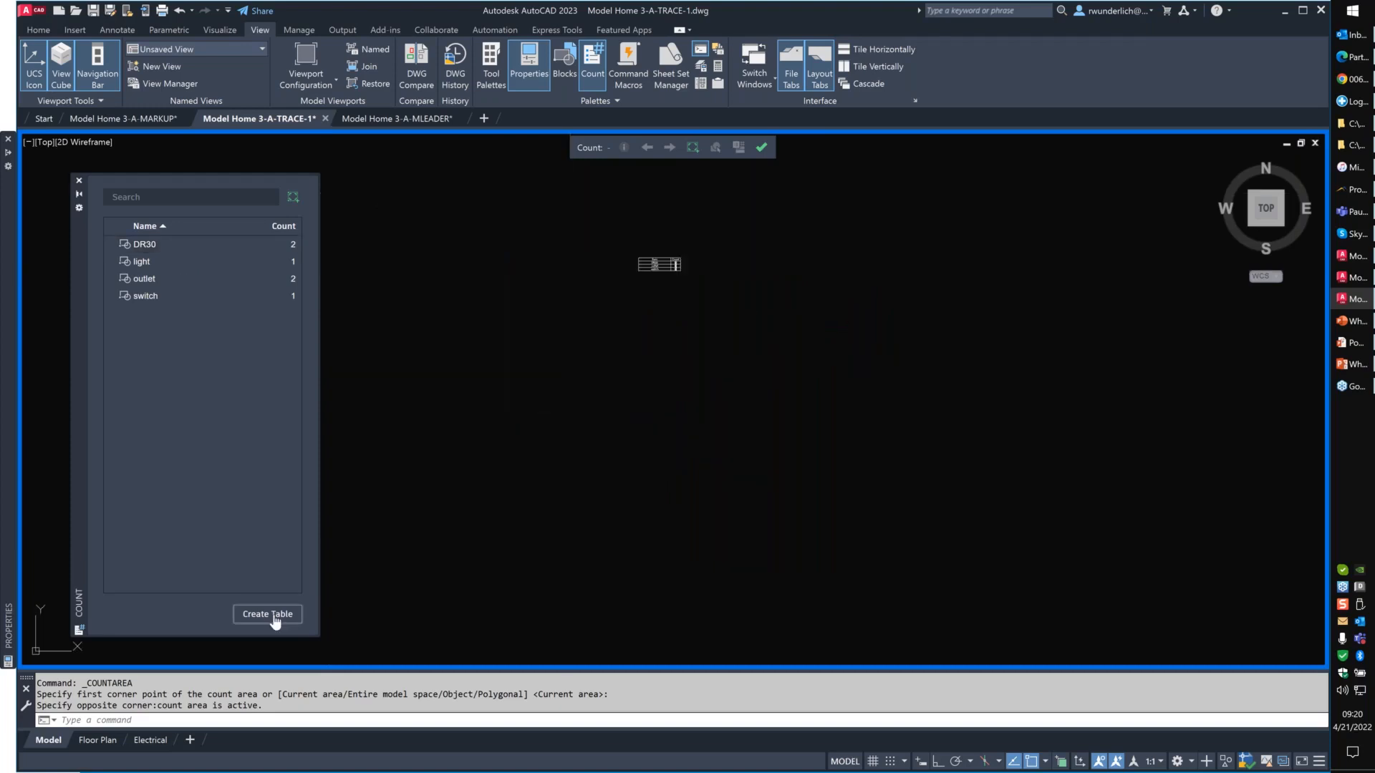
# - Set up a count table with only outlet and switch included, and examine the existing count table up close
pyautogui.click(272, 615)
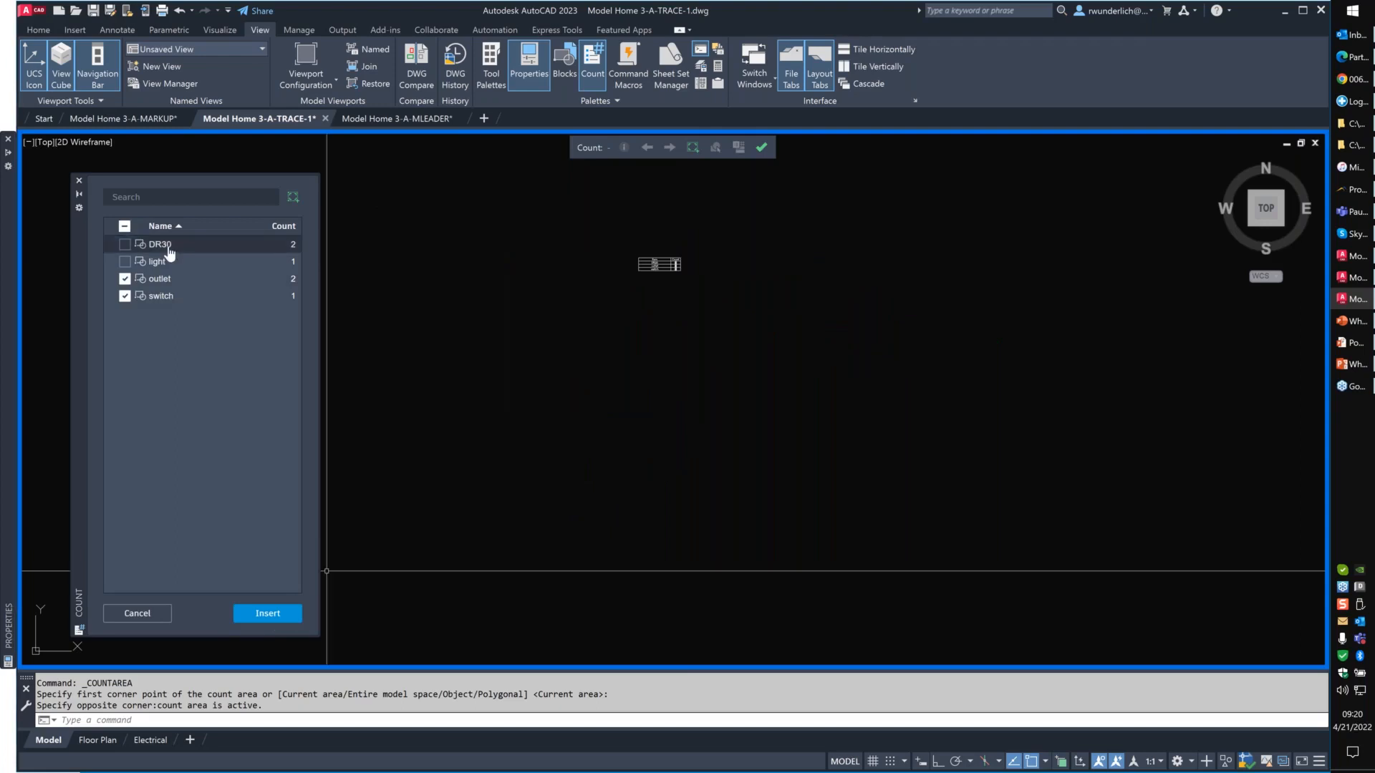
pyautogui.scroll(2, 665, 256)
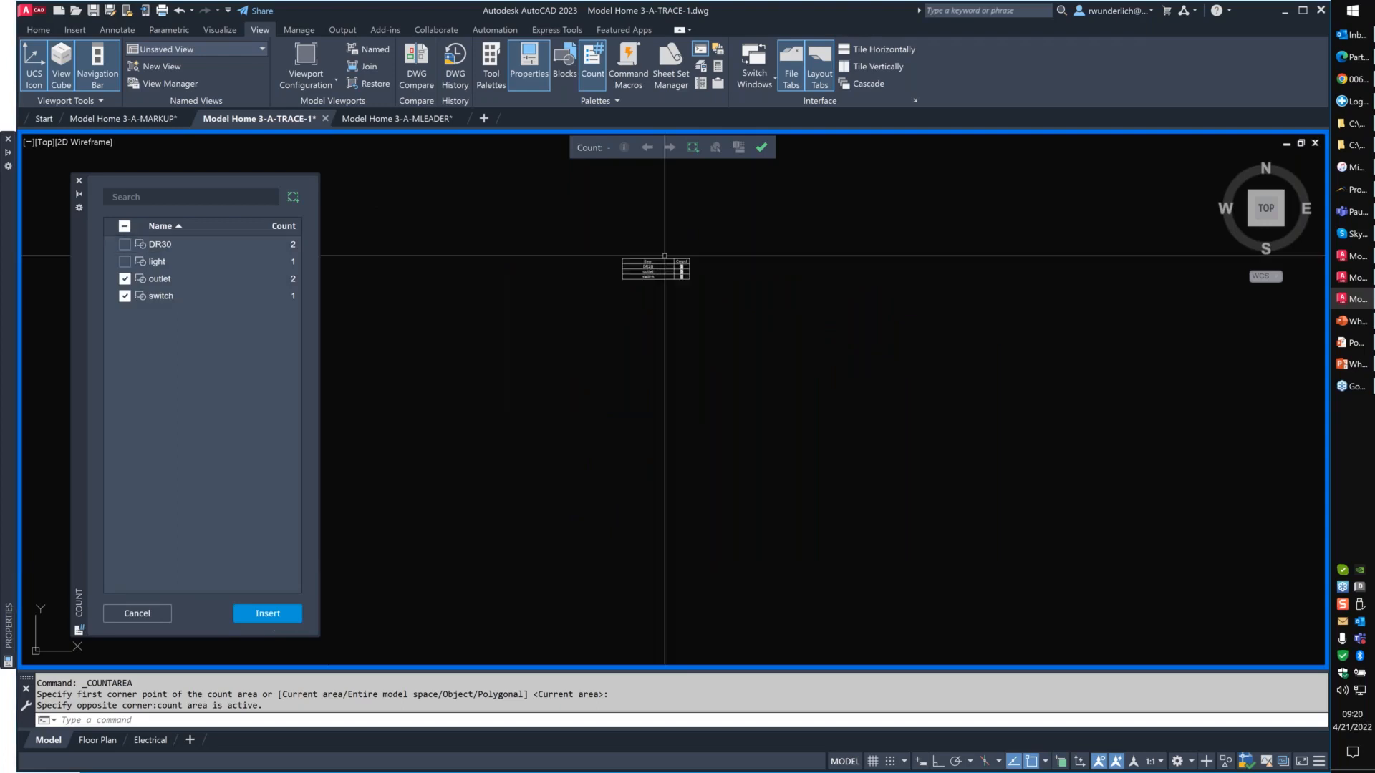
pyautogui.scroll(5, 664, 255)
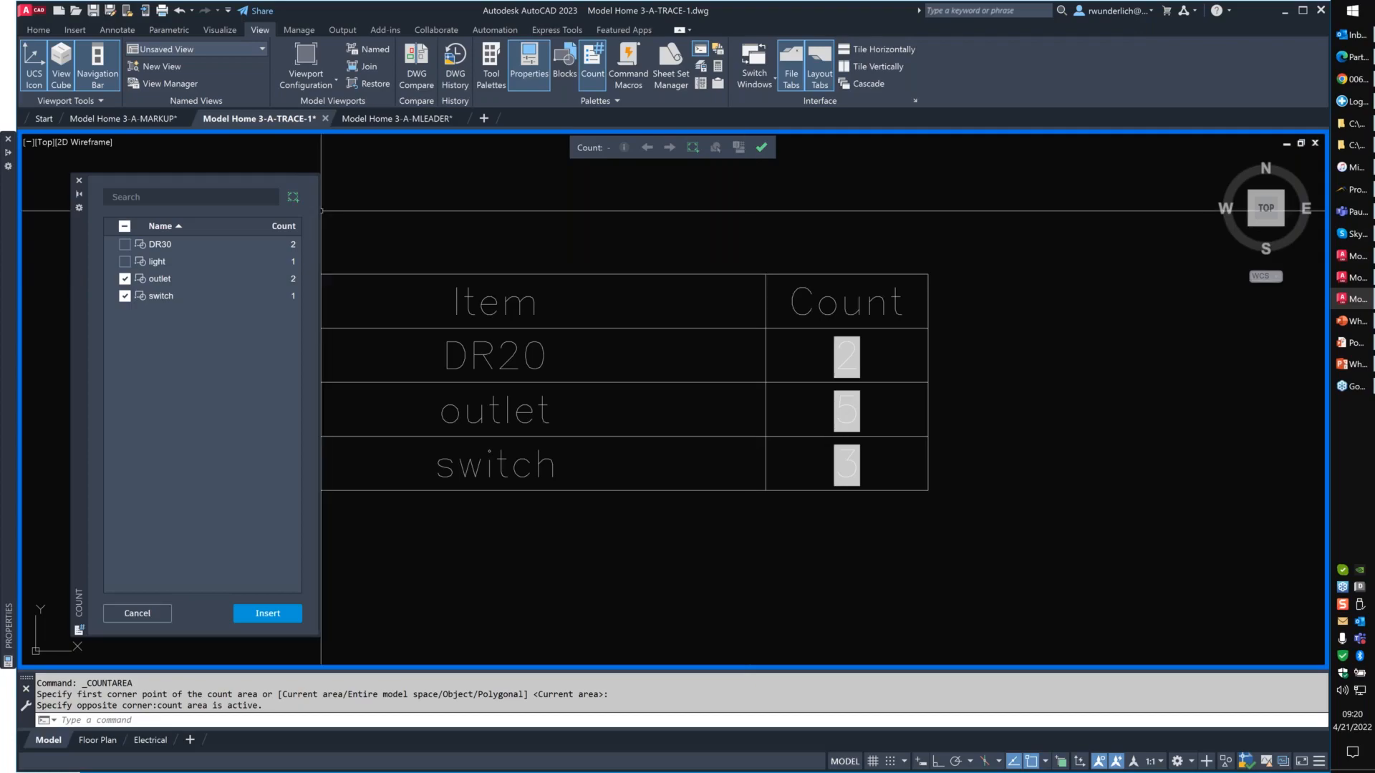
# - Switch to the PowerPoint slide show and advance to the slide on floating drawing window enhancements
pyautogui.click(1357, 299)
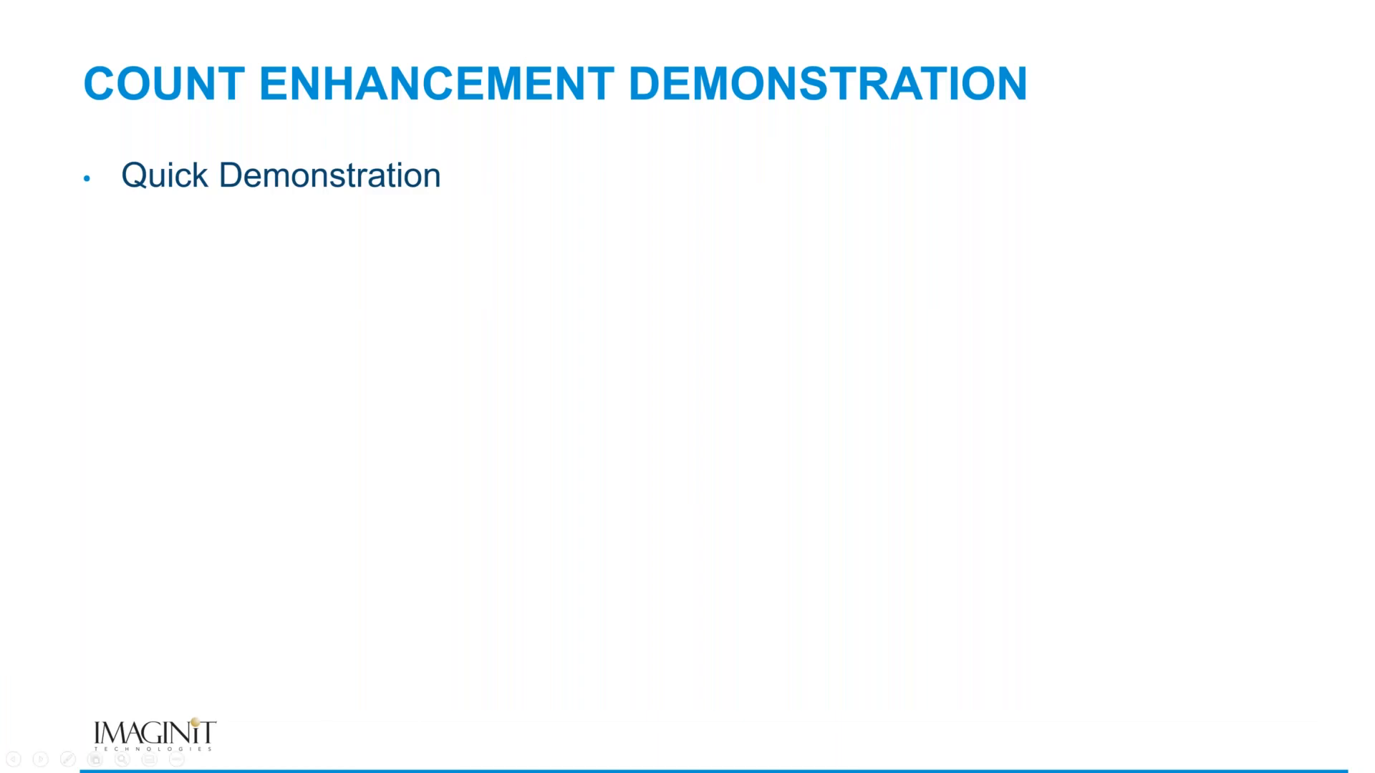
pyautogui.press('Right')
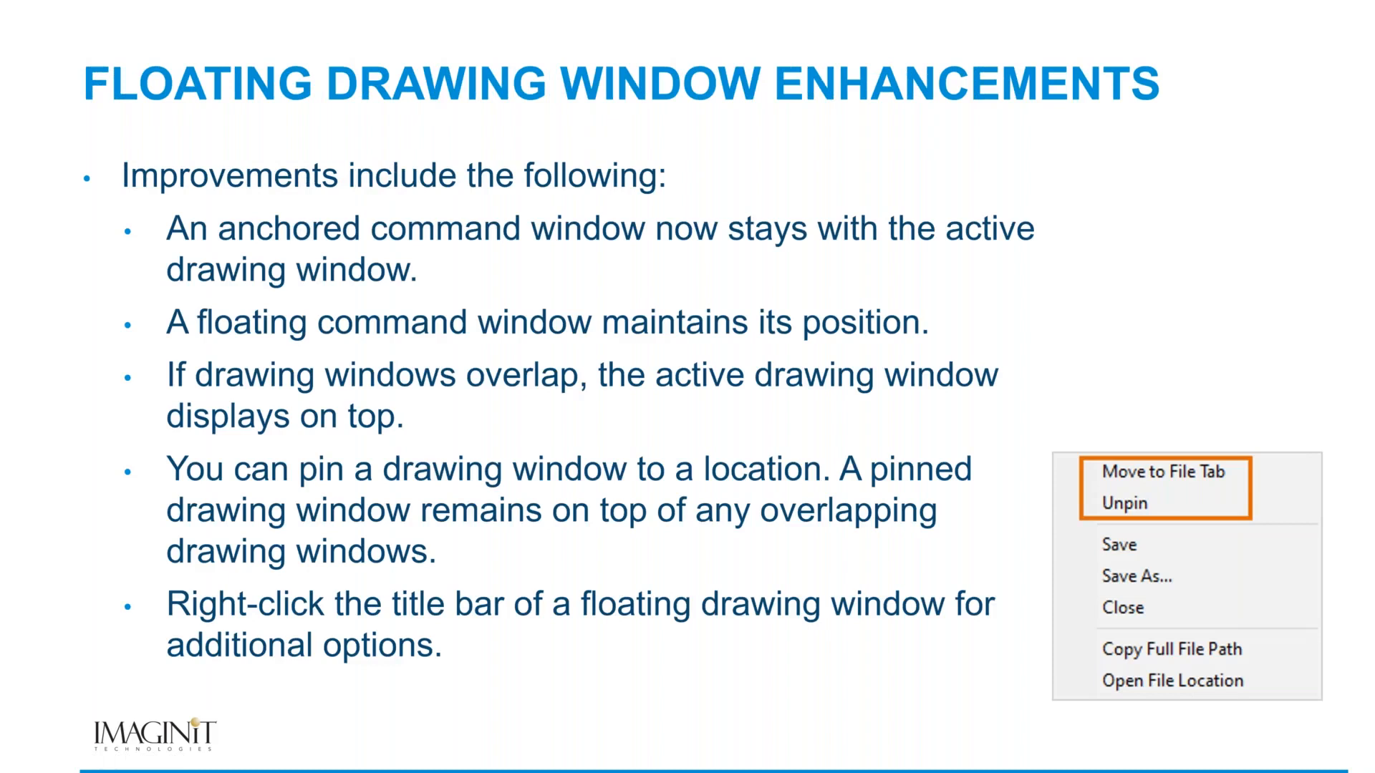
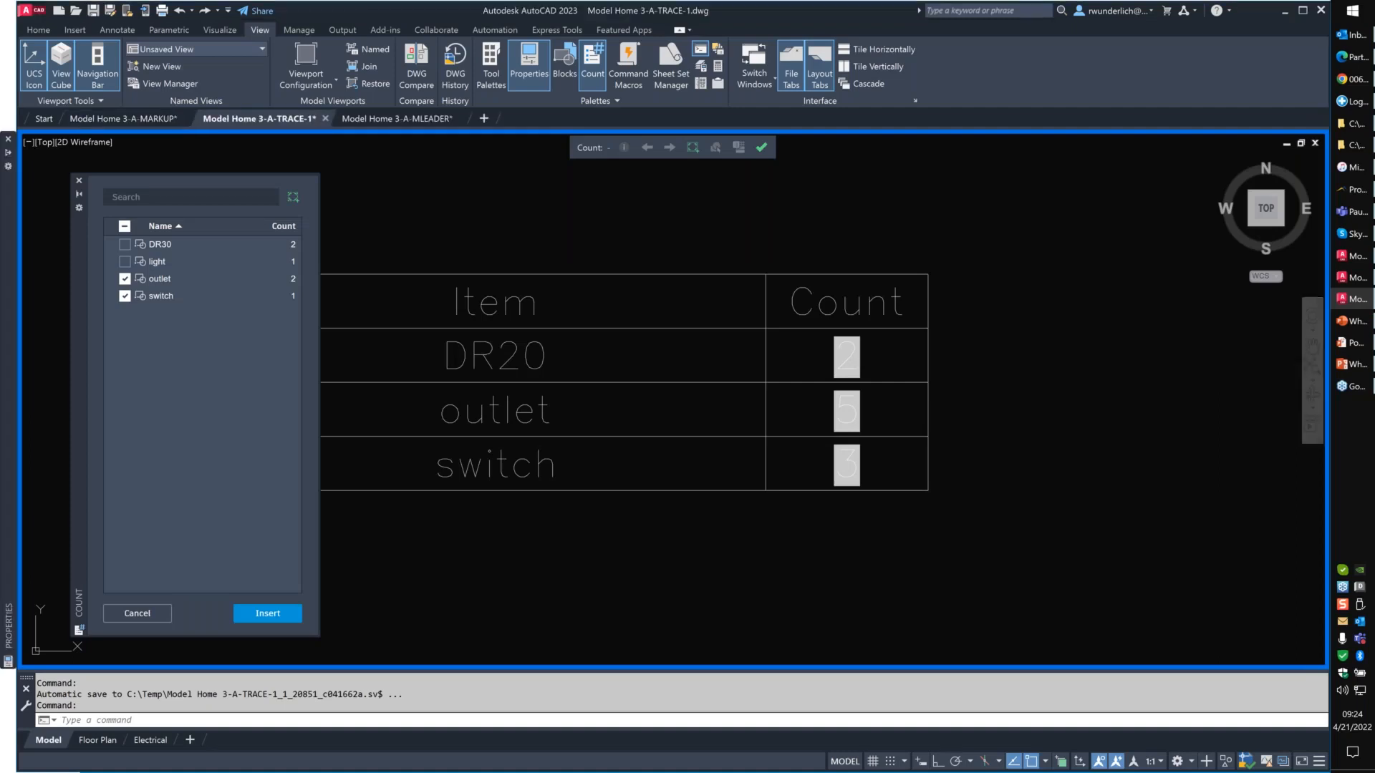
# - End the active count and close the Count palette
pyautogui.click(761, 148)
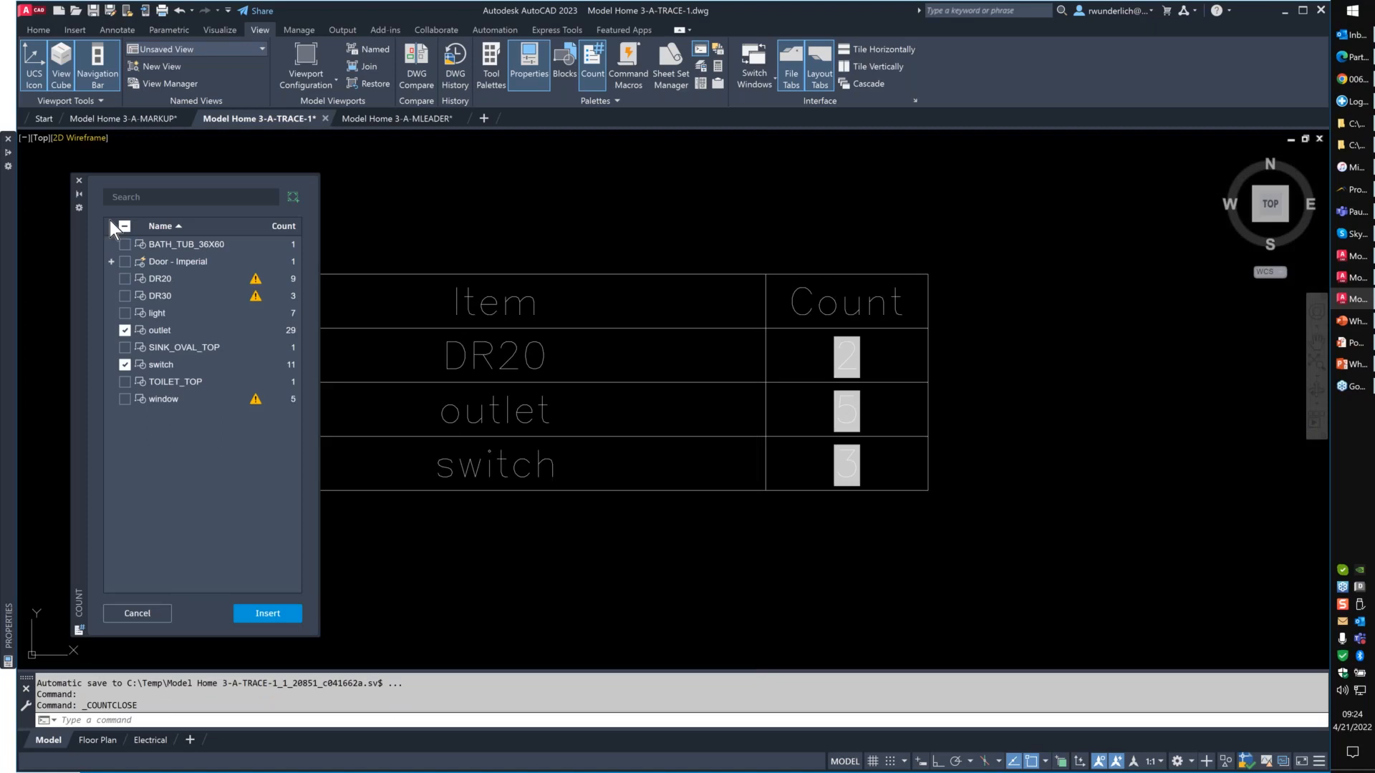
pyautogui.click(79, 181)
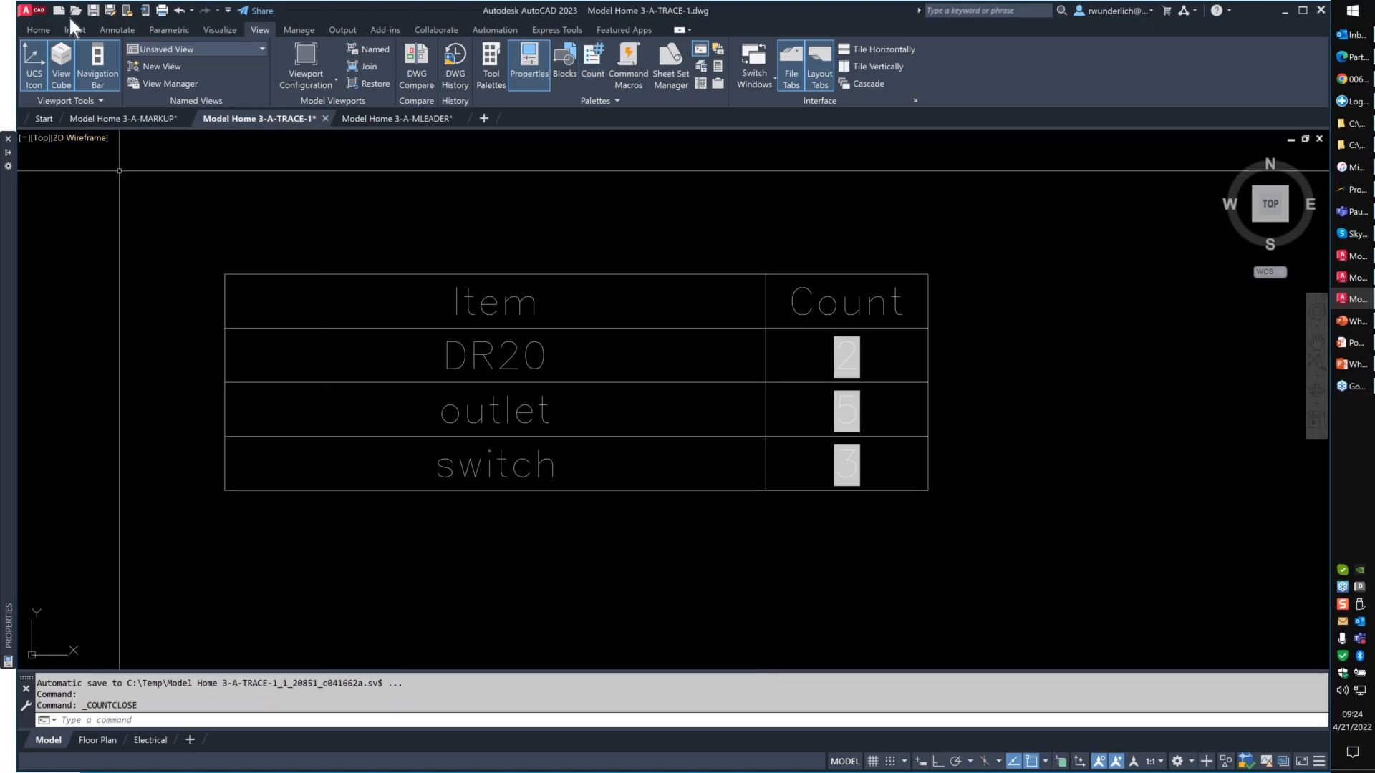
# - Open the Sheet Set Manager
pyautogui.click(70, 19)
pyautogui.press('Escape')
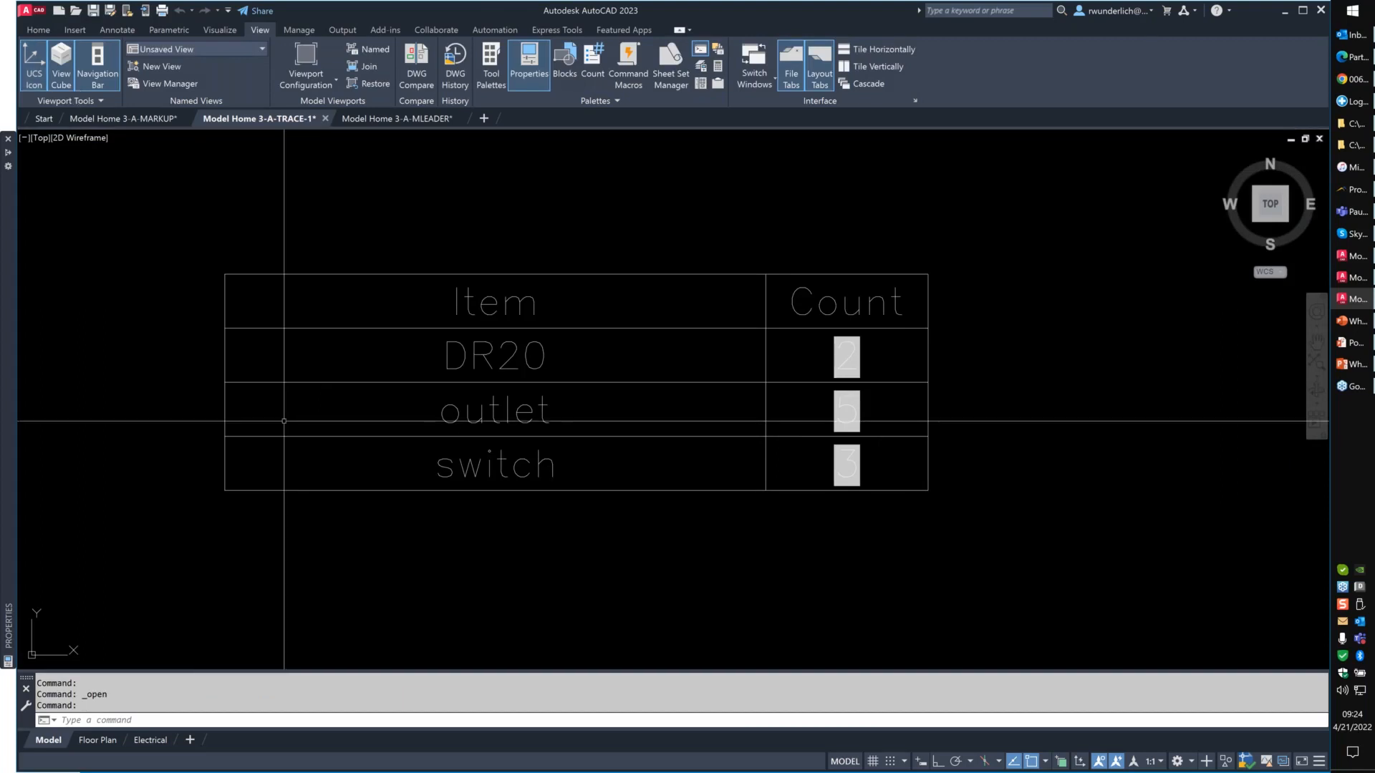
pyautogui.write('ssm')
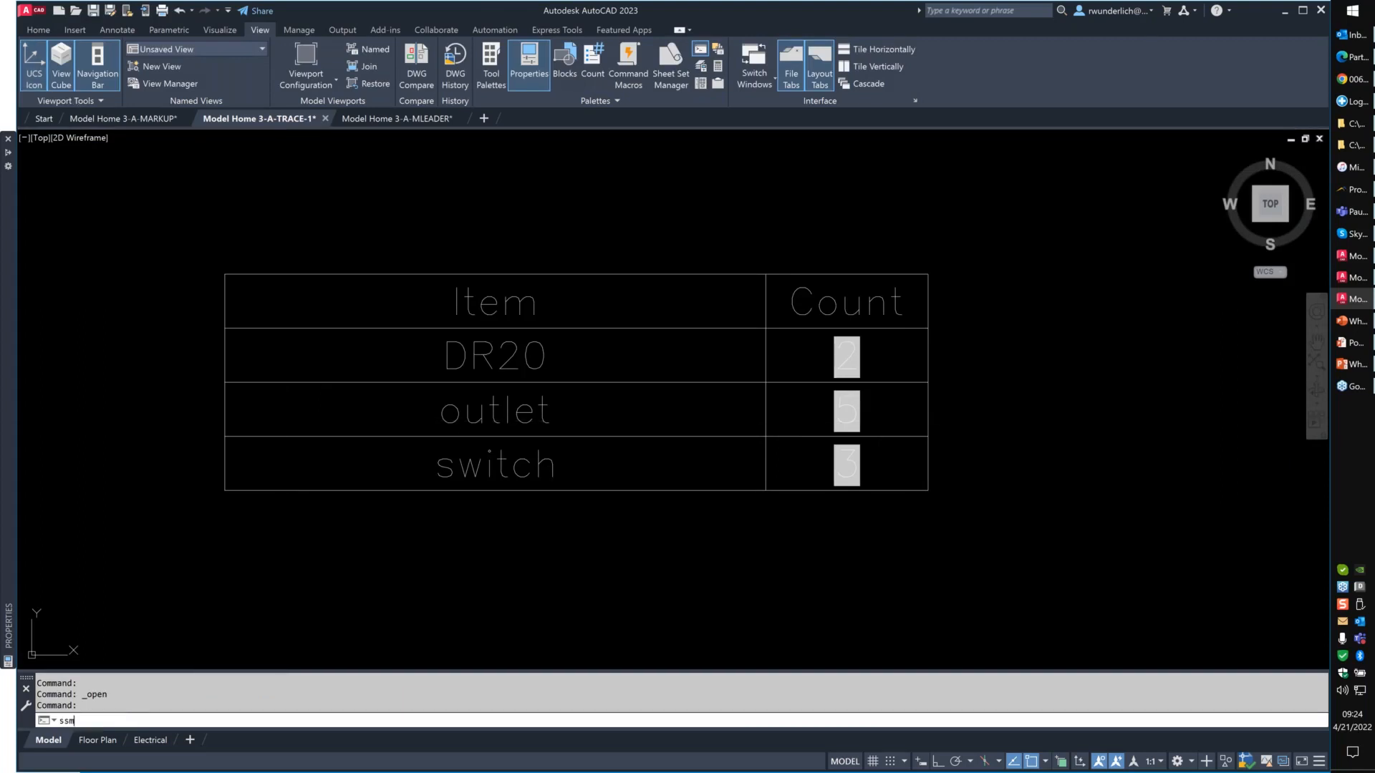
pyautogui.press('Return')
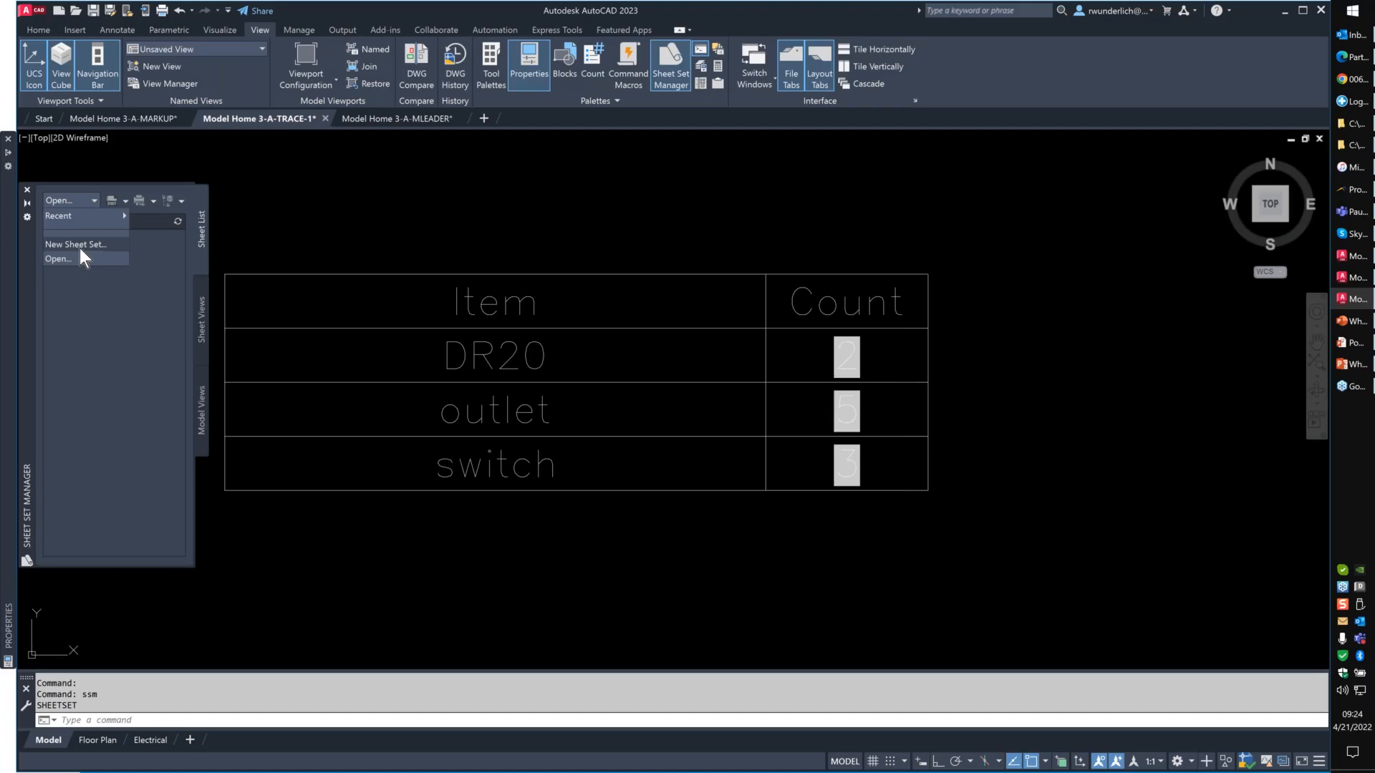
pyautogui.click(80, 251)
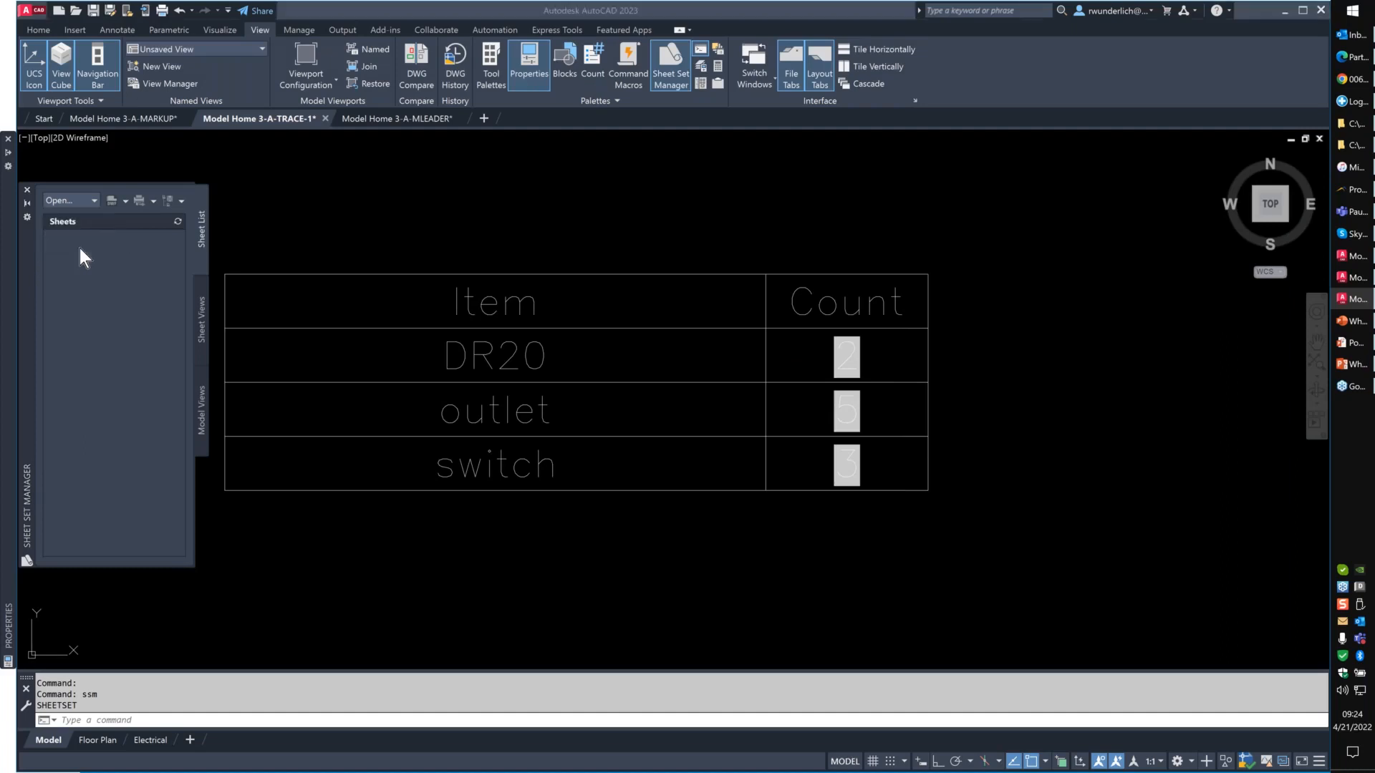
pyautogui.click(885, 545)
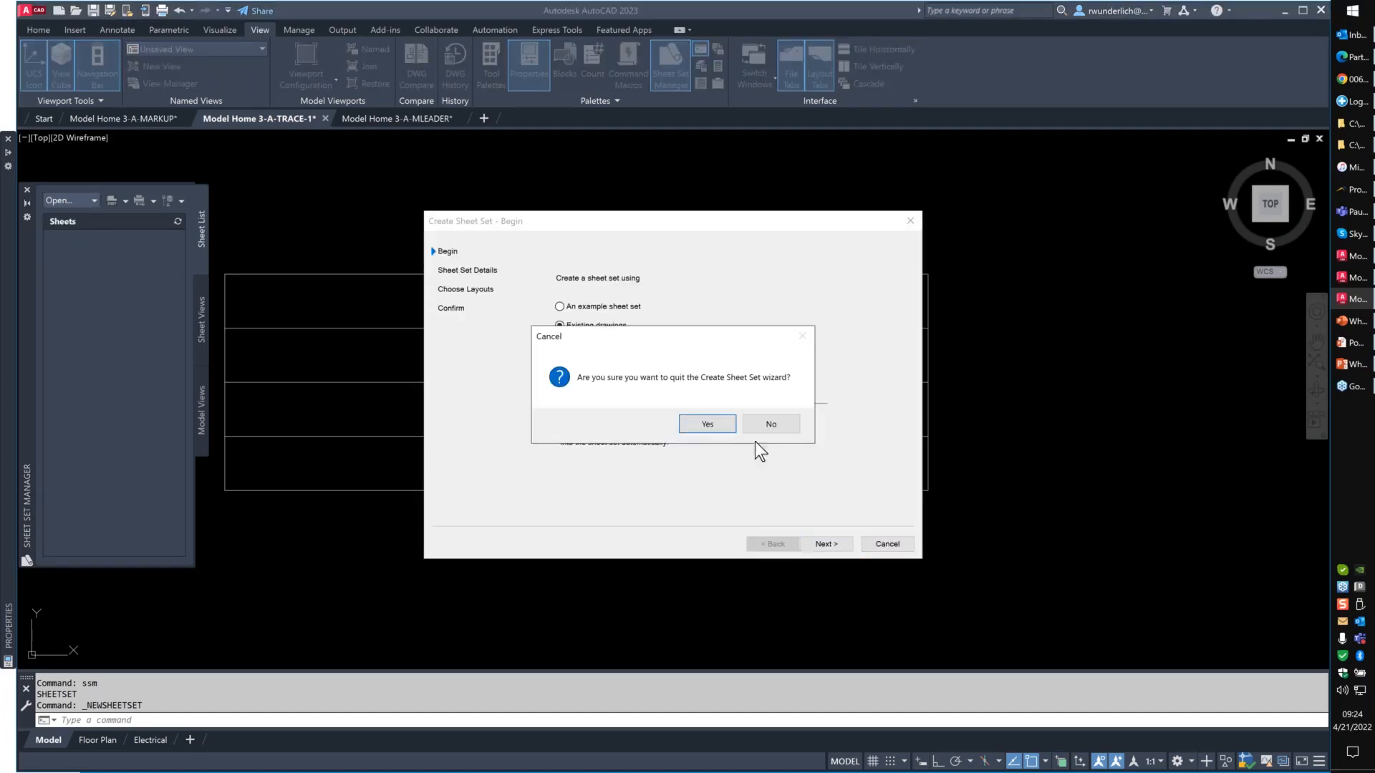
pyautogui.click(700, 428)
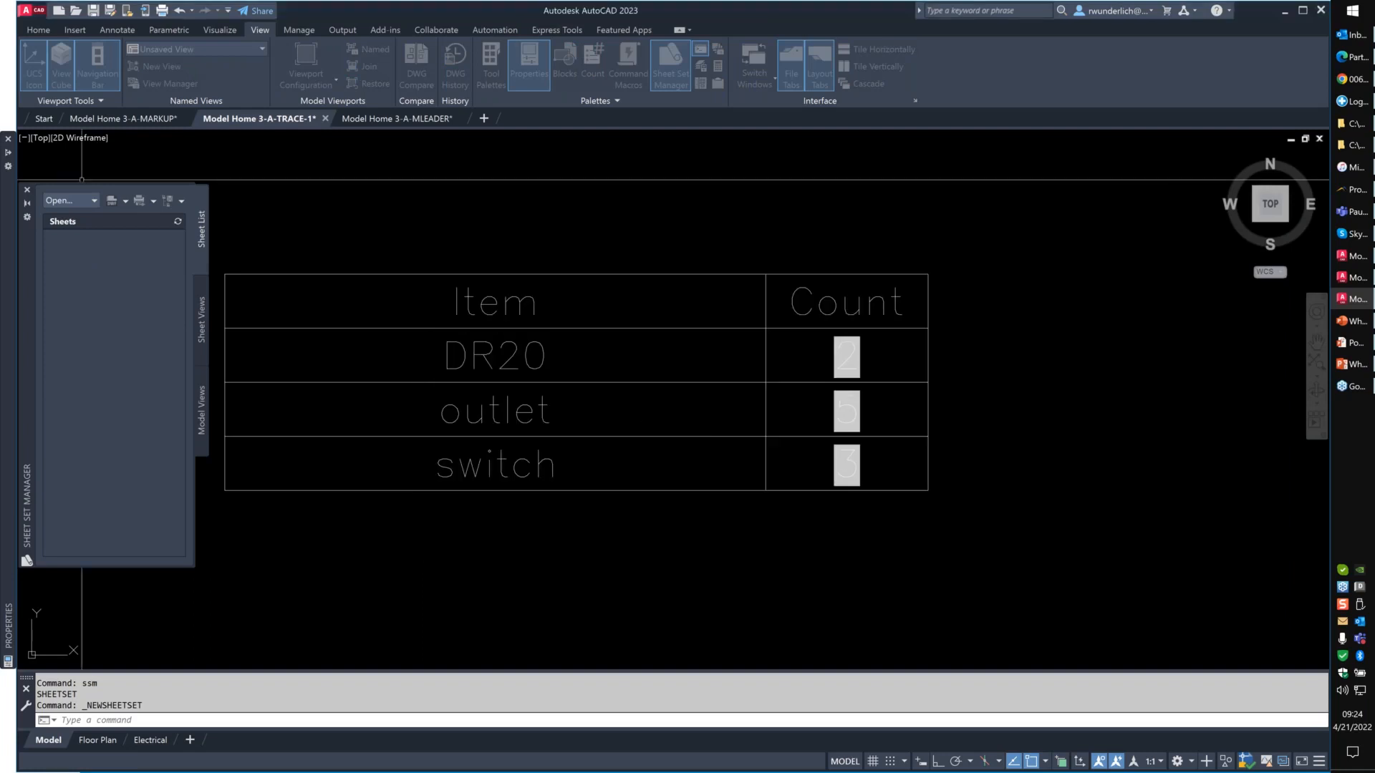
# - Open Docs Sheet Set (Local Copy).dst from the Webinar folder and review its sheet set properties without changing them
pyautogui.click(76, 192)
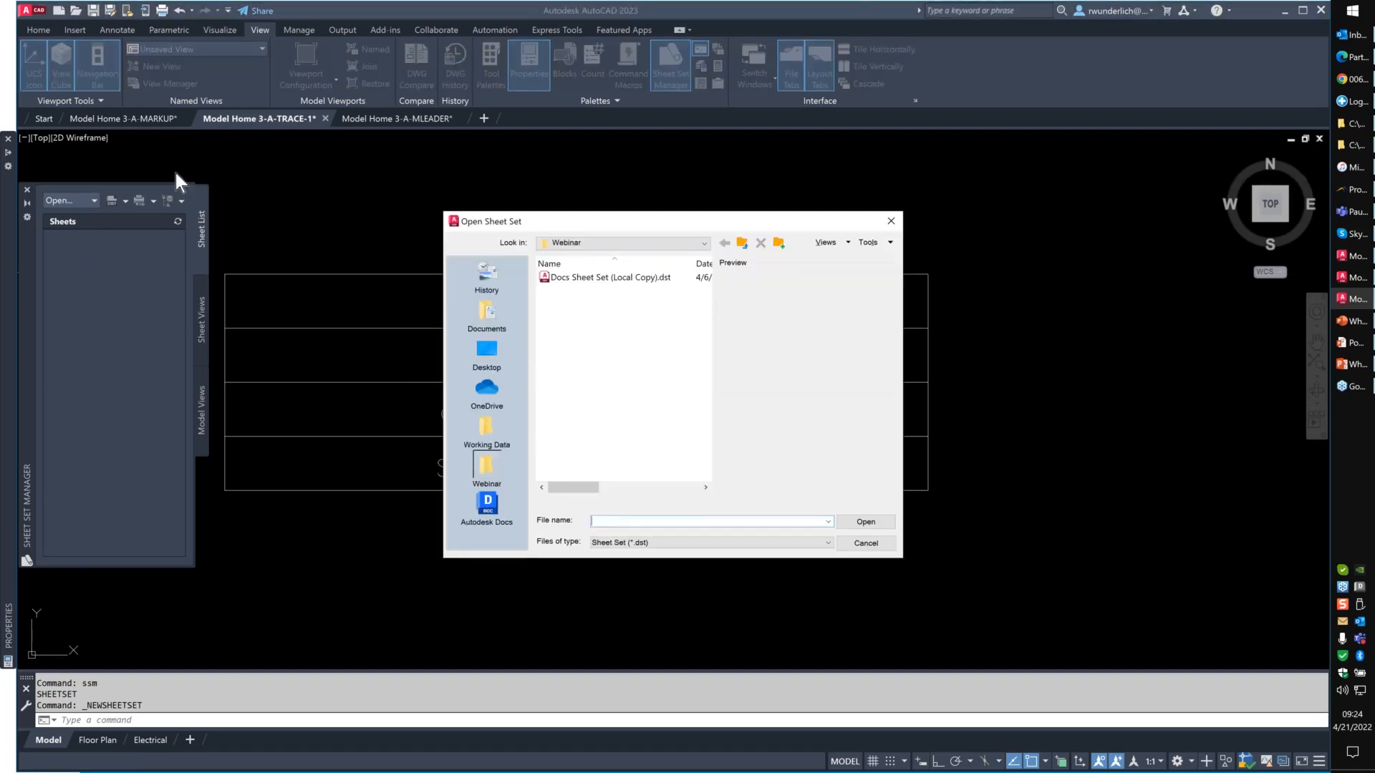
pyautogui.click(623, 278)
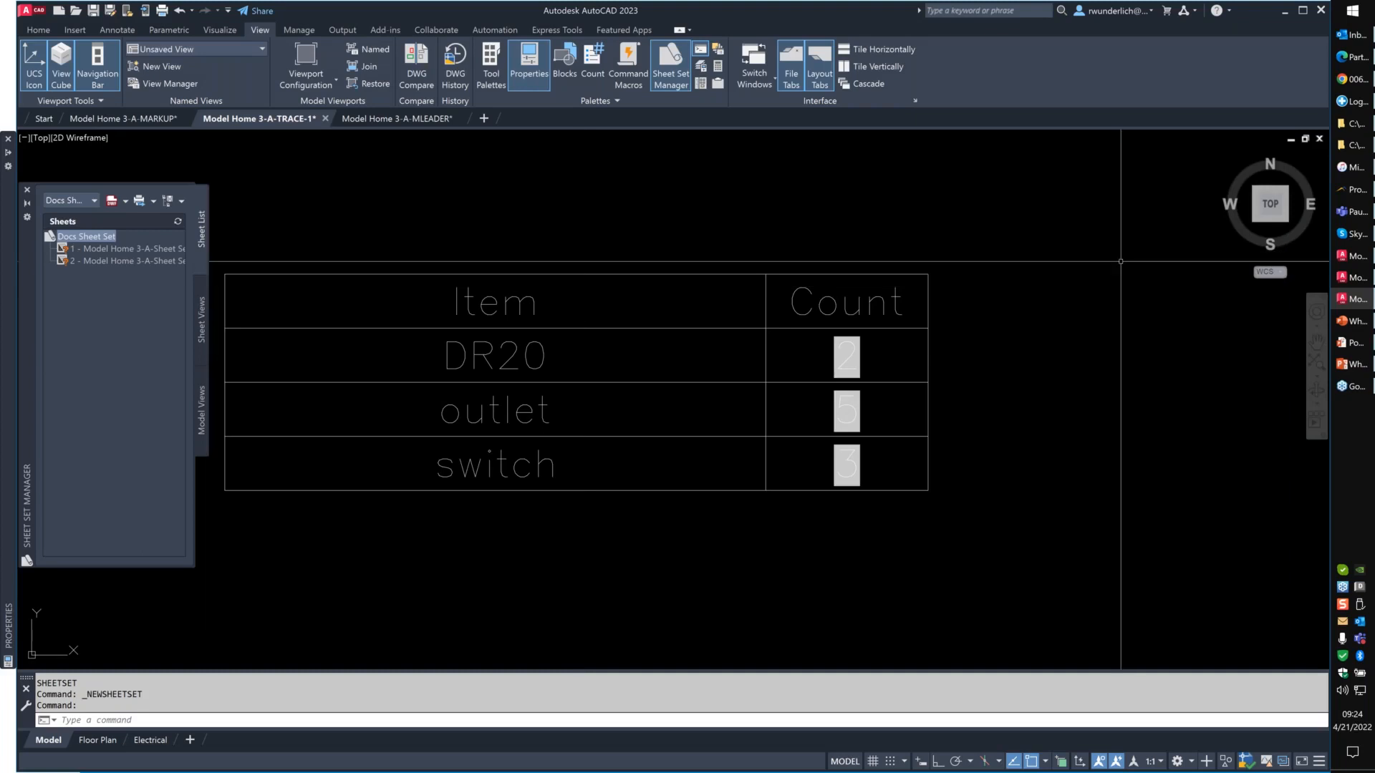
pyautogui.rightClick(78, 239)
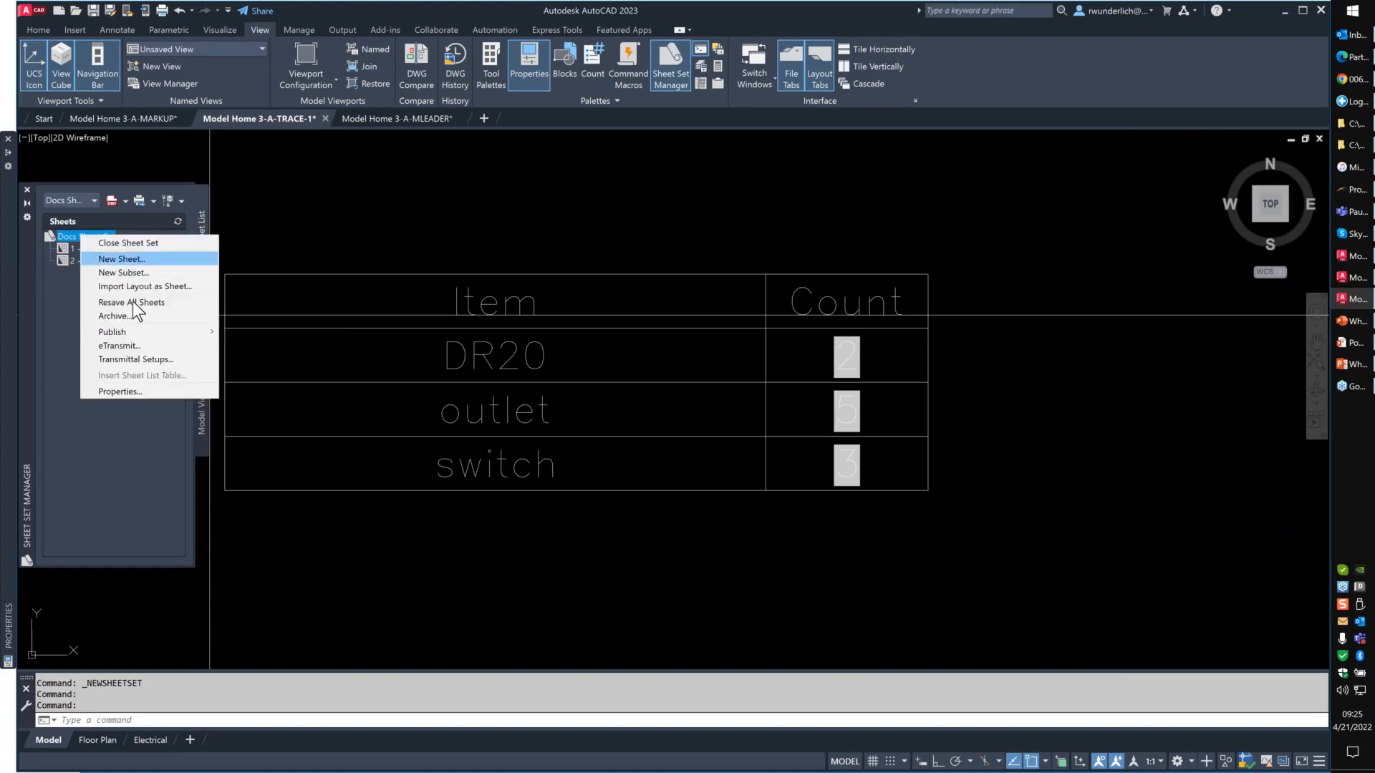
pyautogui.click(136, 388)
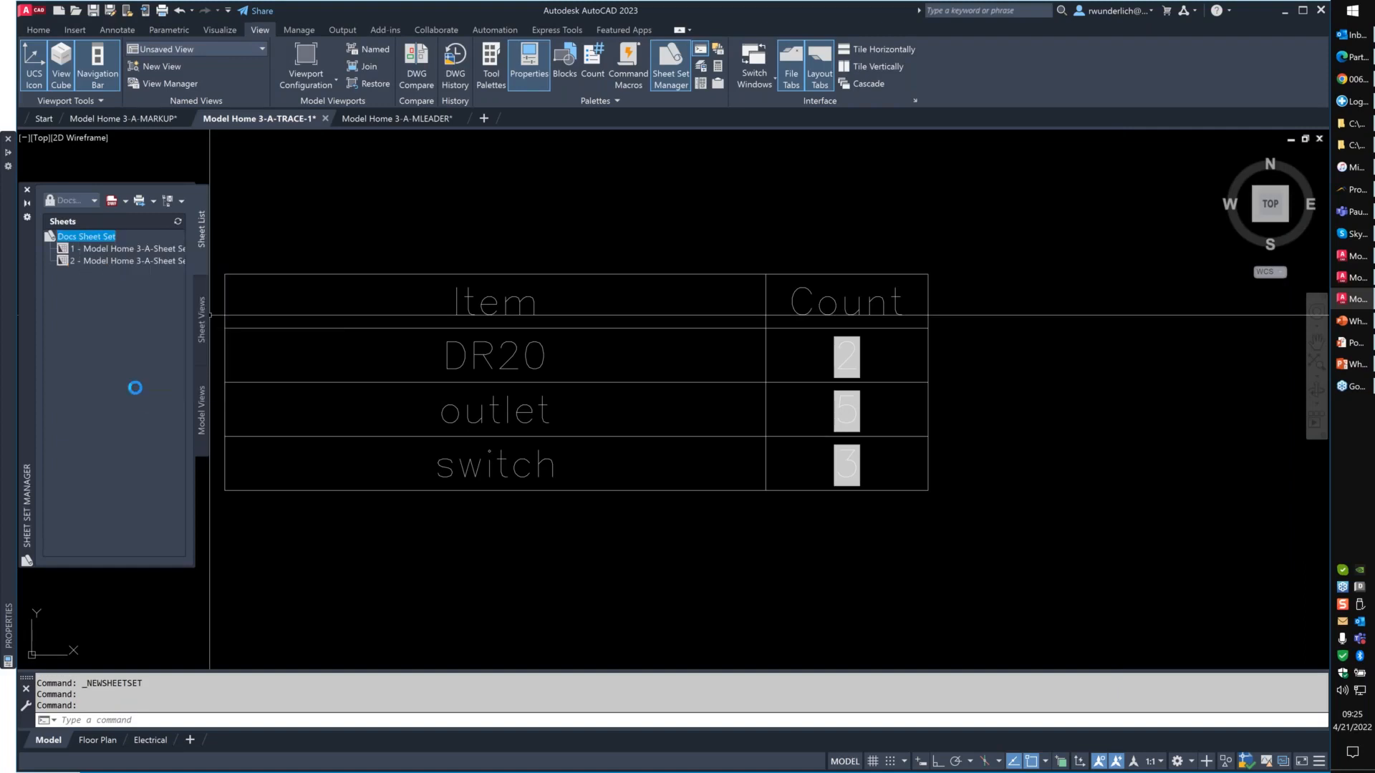
pyautogui.moveTo(789, 508); pyautogui.dragTo(886, 581)
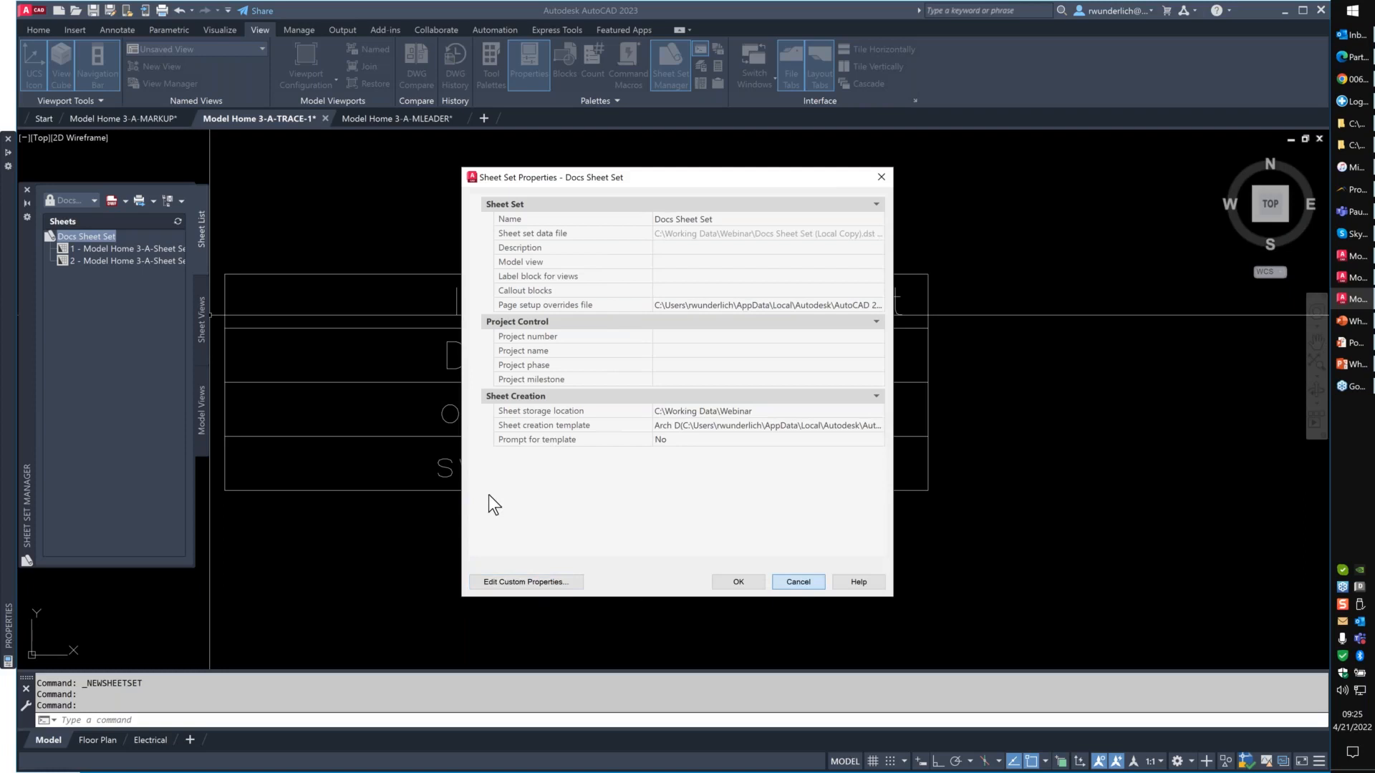
pyautogui.press('Escape')
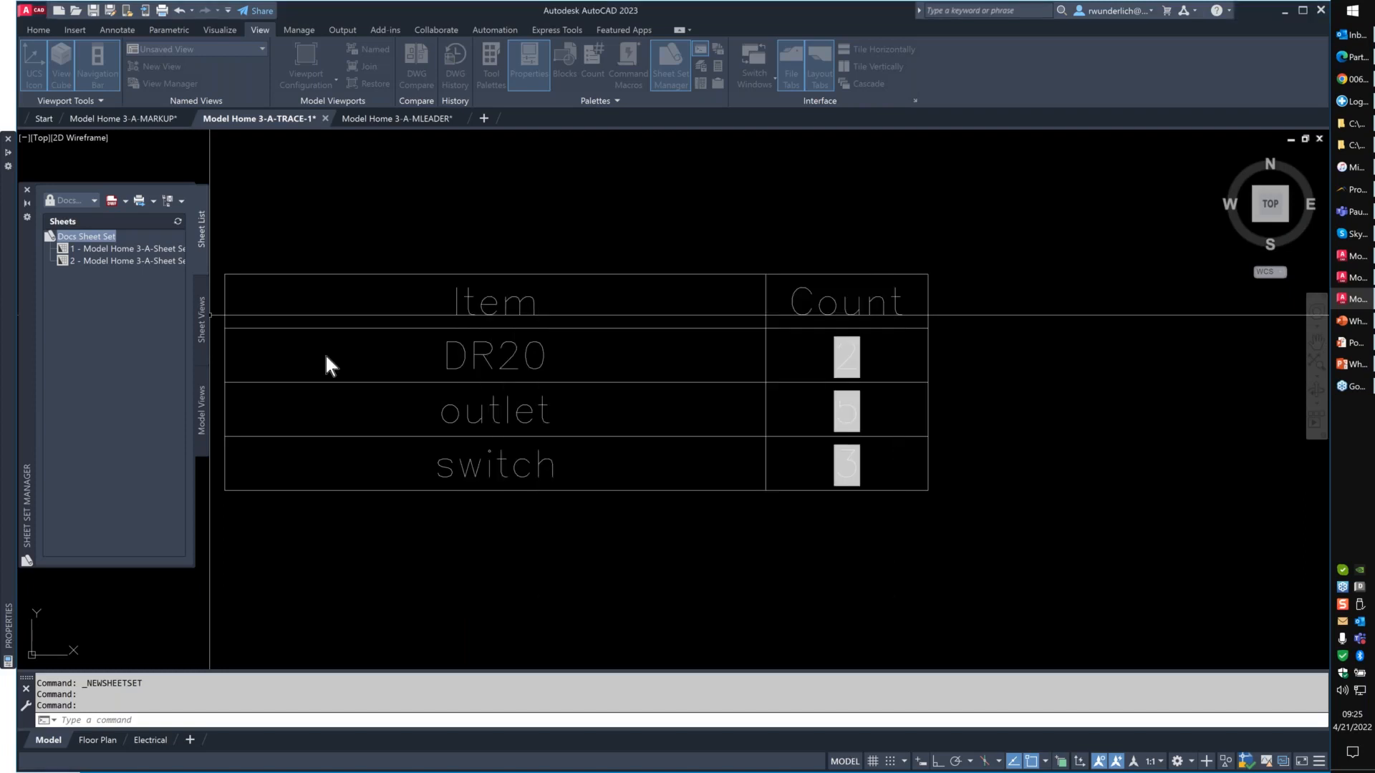
# - Close the local sheet set and open Docs Sheet Set.dst from the project's Project Files folder in the IMAGINIT ACC Hub on Autodesk Docs
pyautogui.click(91, 204)
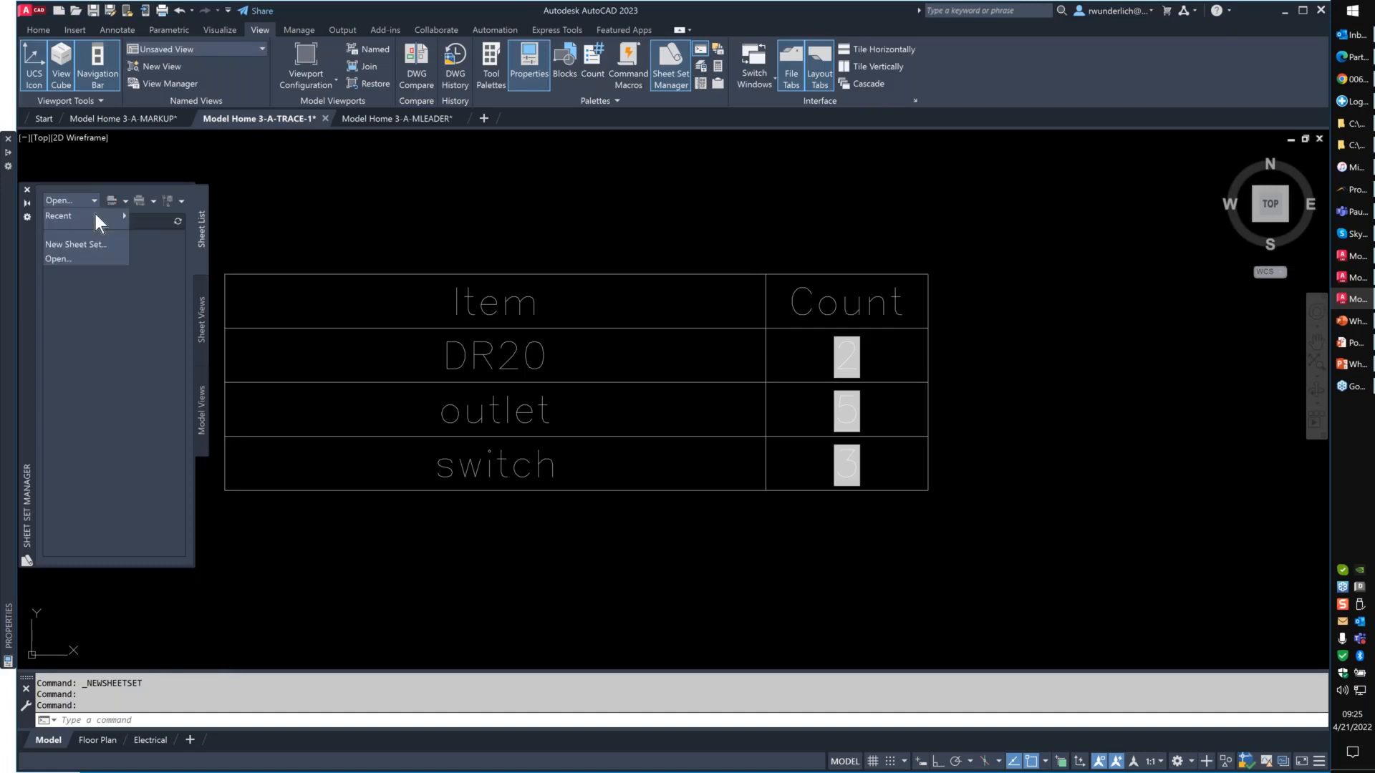
pyautogui.click(58, 259)
pyautogui.doubleClick(568, 281)
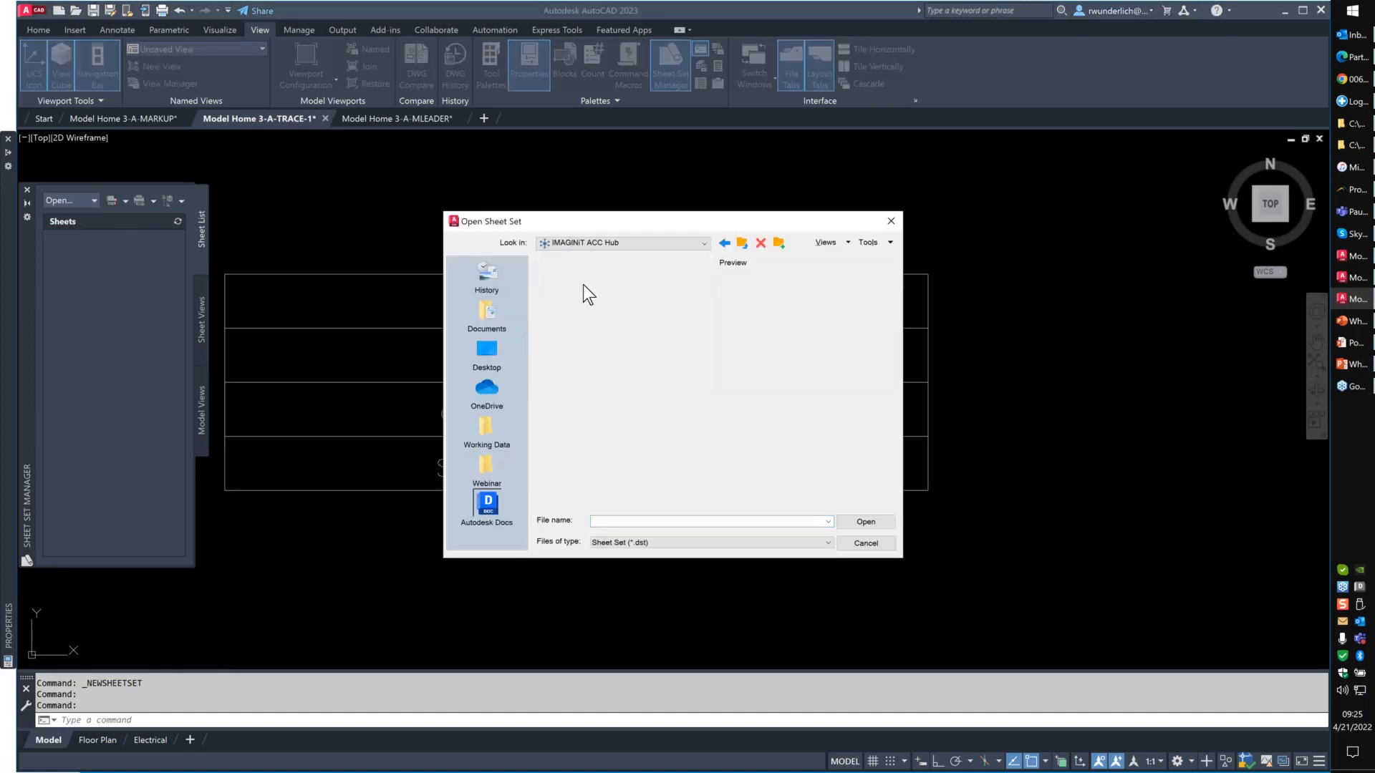
pyautogui.doubleClick(583, 279)
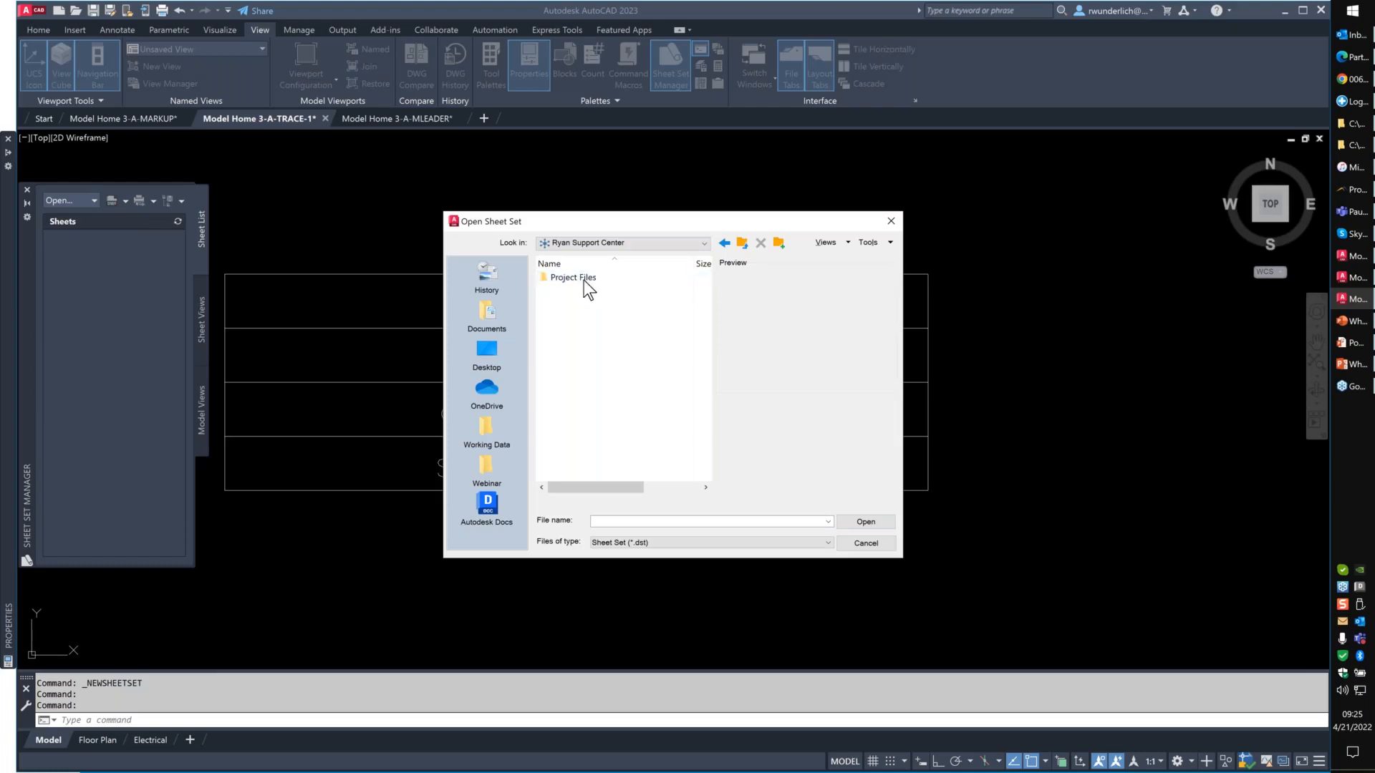
pyautogui.doubleClick(582, 279)
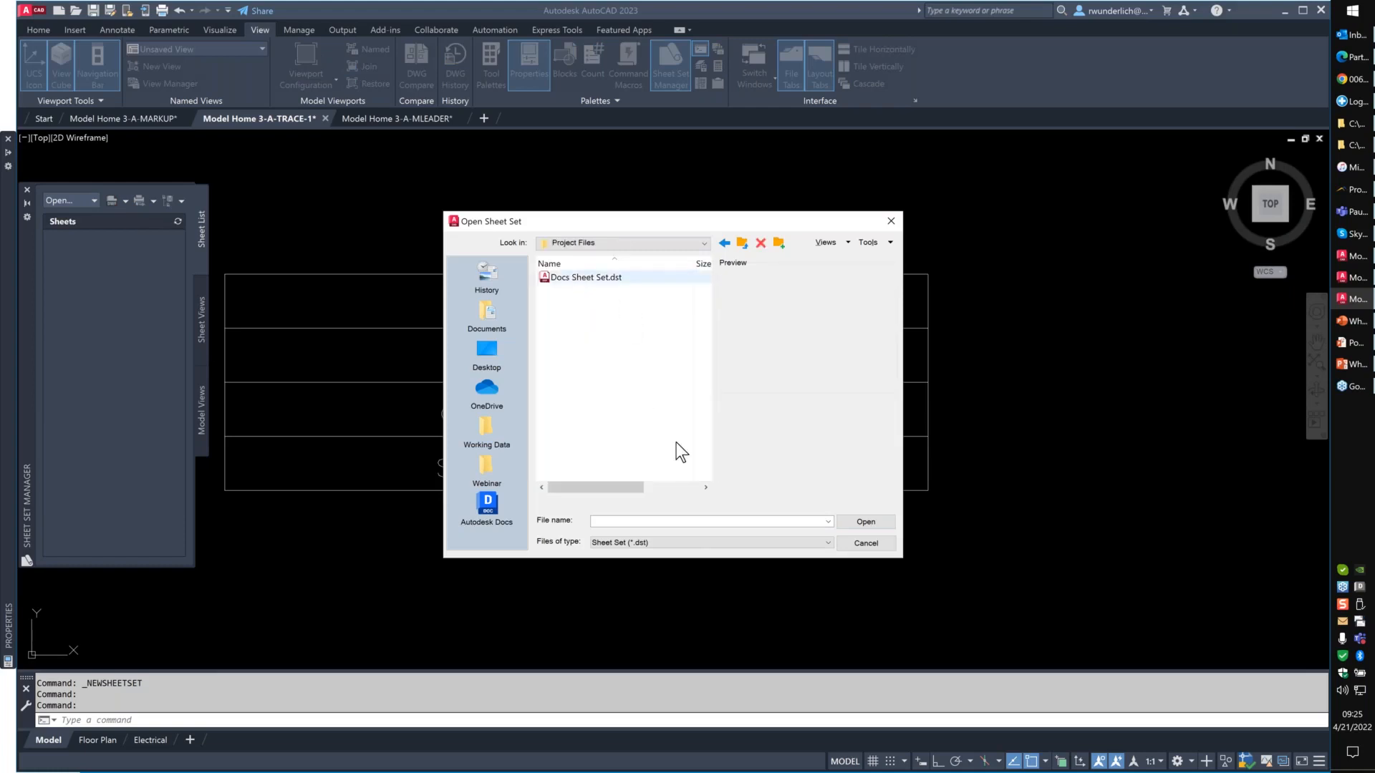
pyautogui.click(587, 278)
pyautogui.click(866, 522)
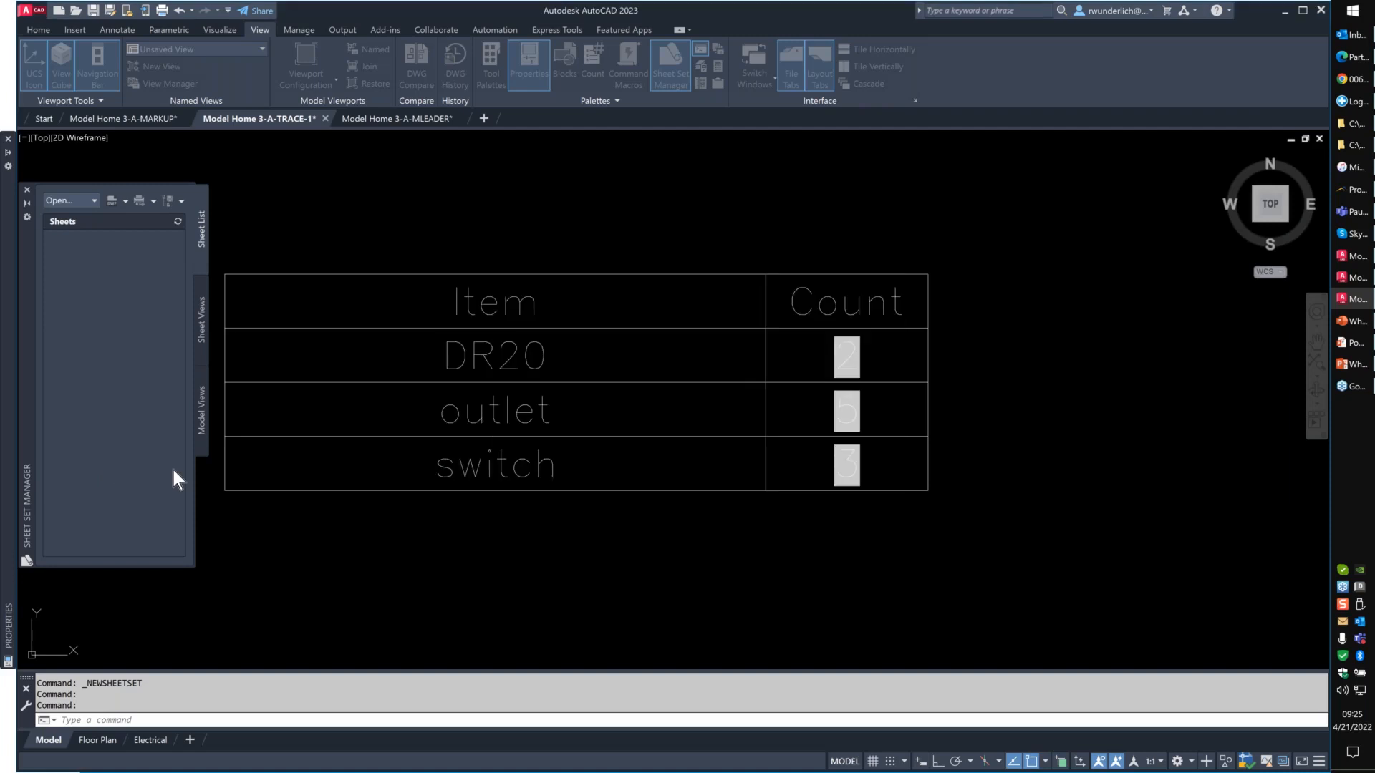
pyautogui.moveTo(32, 353); pyautogui.dragTo(158, 315)
# - Examine which commands are available for the Docs Sheet Set and its Electrical and Floor Plan sheets outside editing mode
pyautogui.rightClick(247, 175)
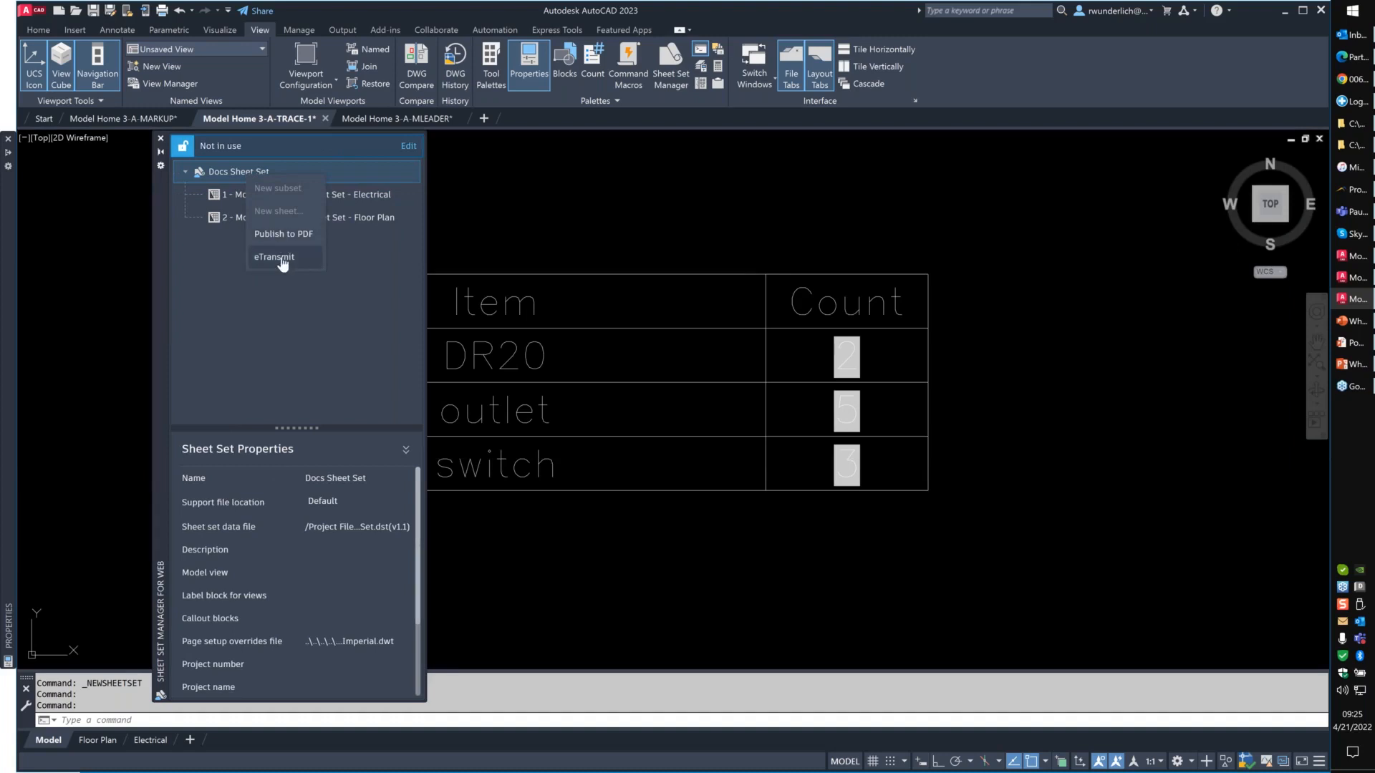
pyautogui.click(363, 308)
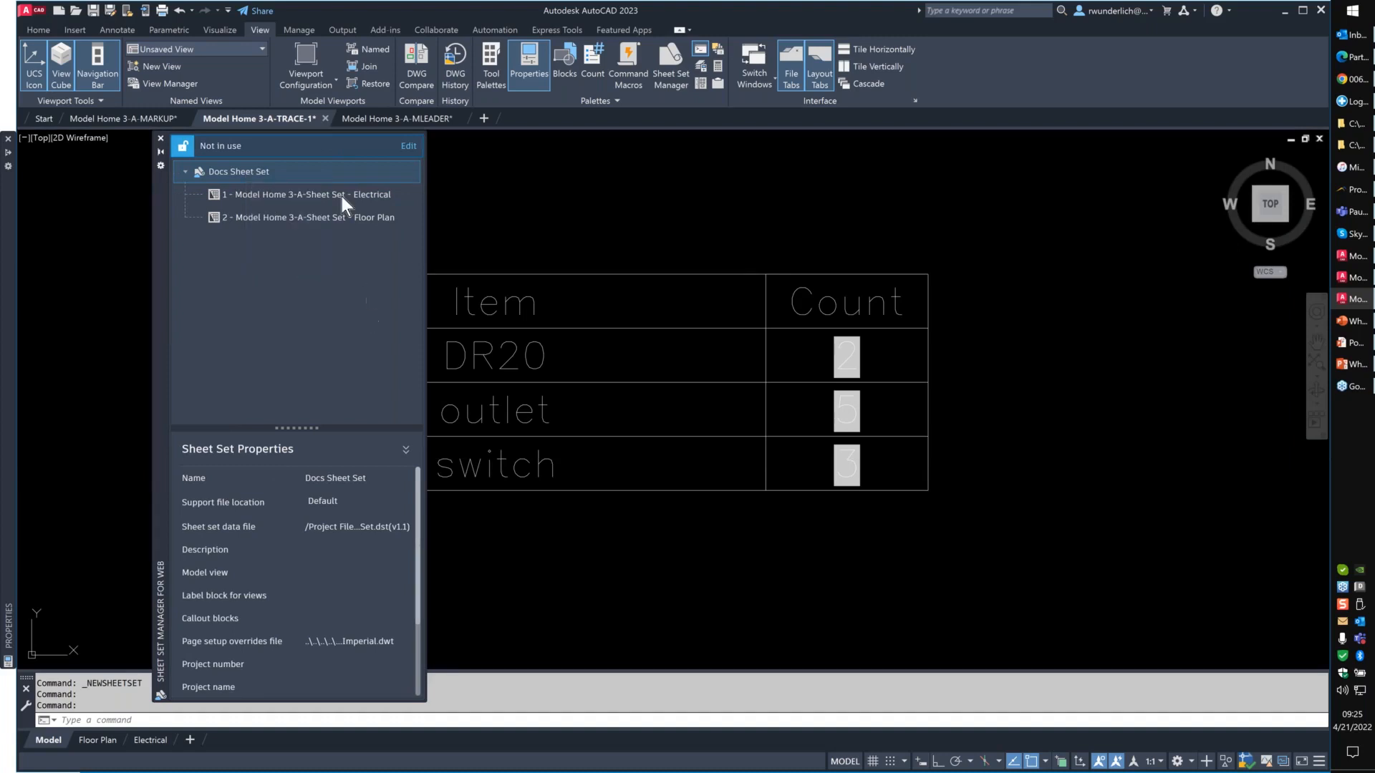
pyautogui.rightClick(342, 197)
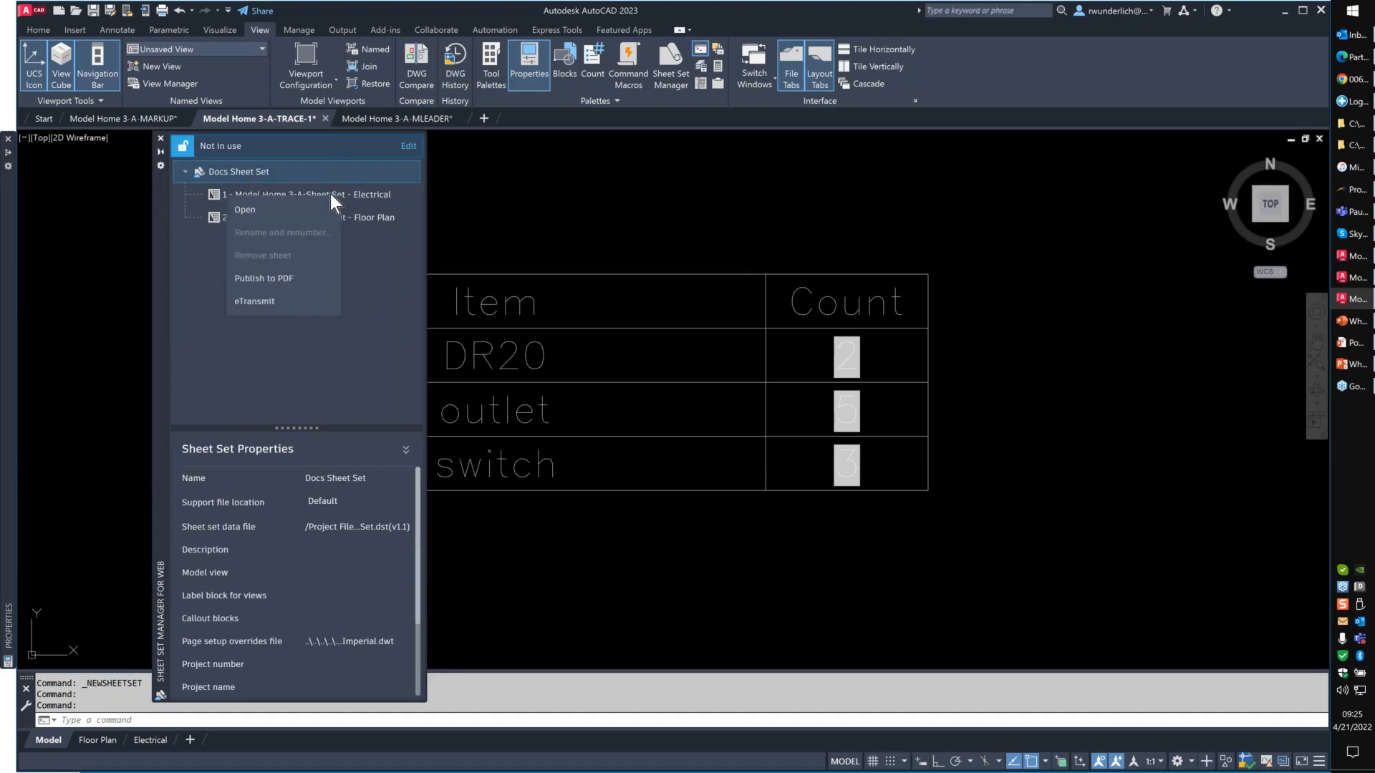
pyautogui.click(203, 271)
pyautogui.rightClick(230, 218)
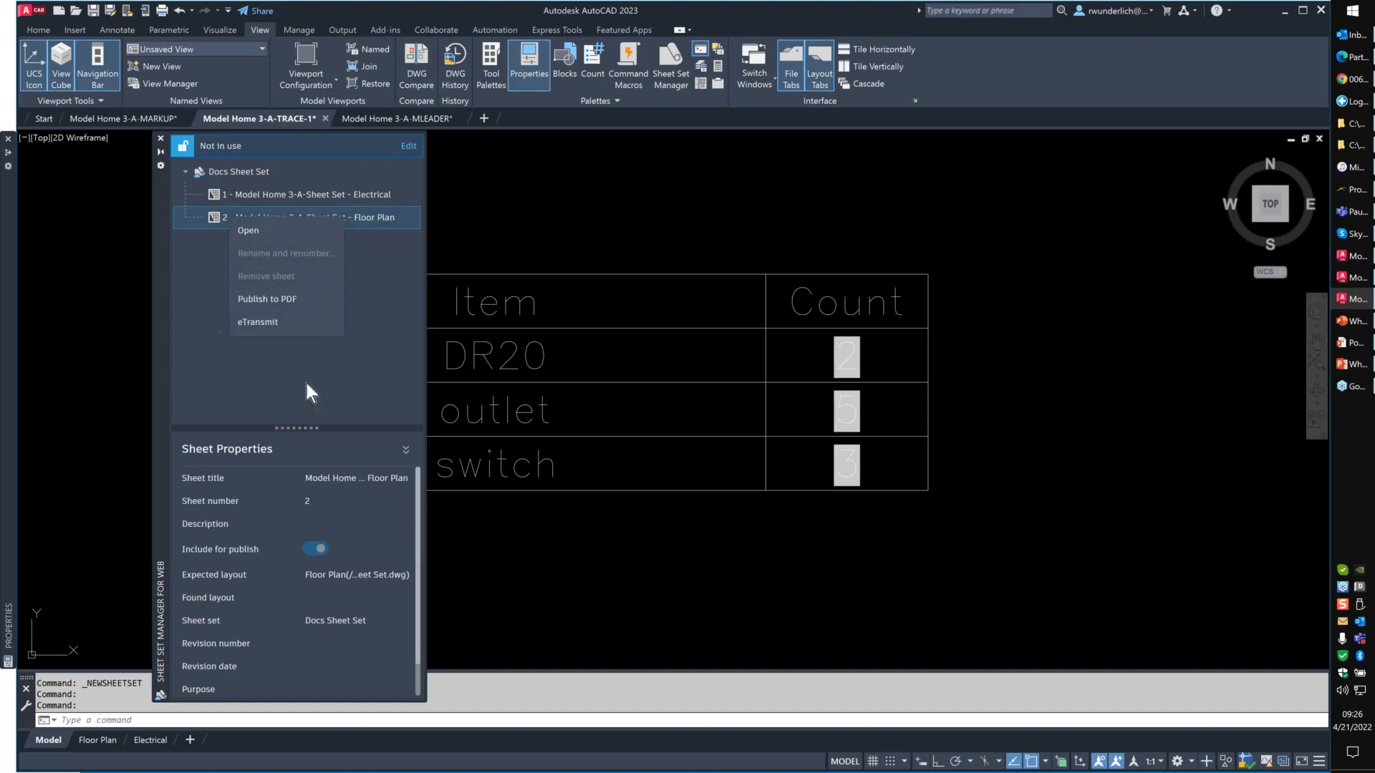
pyautogui.click(198, 284)
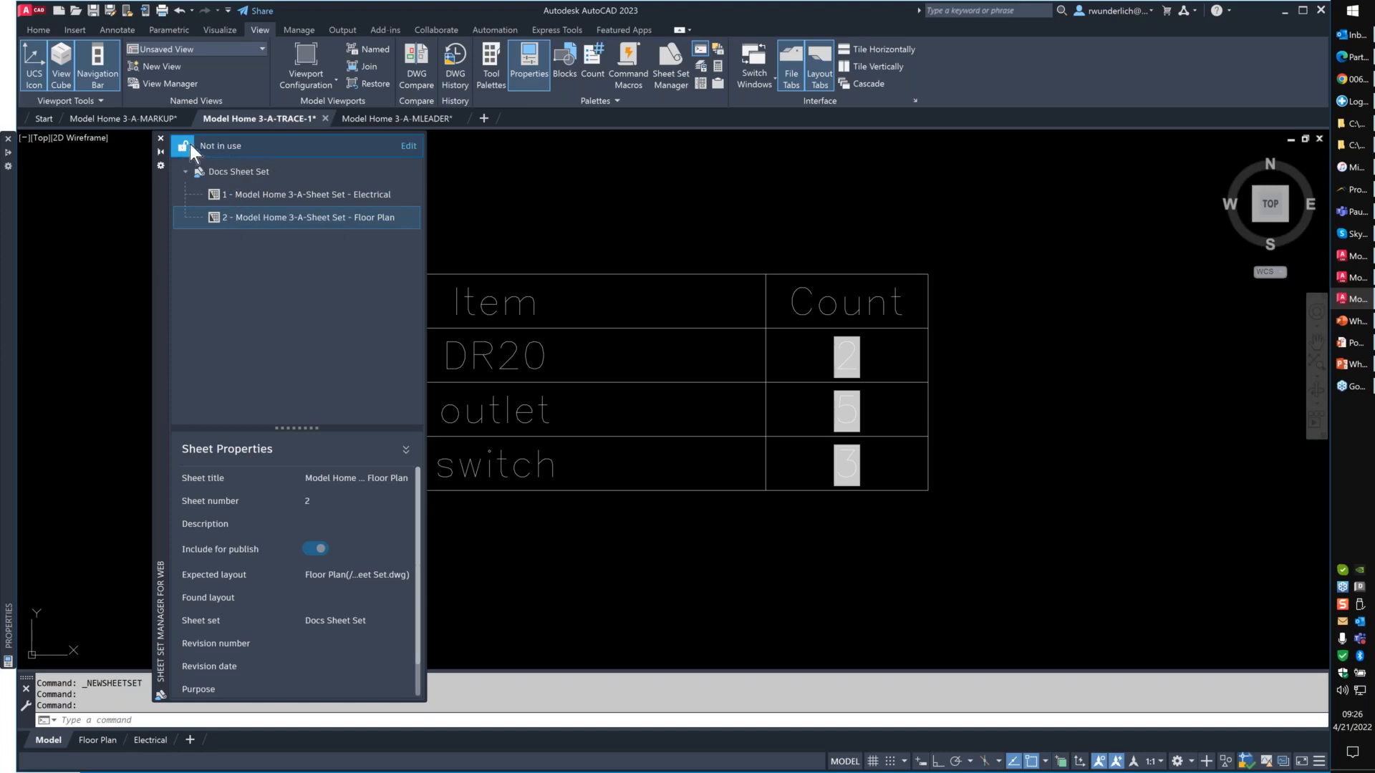
# - Start editing the Docs Sheet Set and check the commands offered for the Floor Plan sheet and the sheet set
pyautogui.click(409, 147)
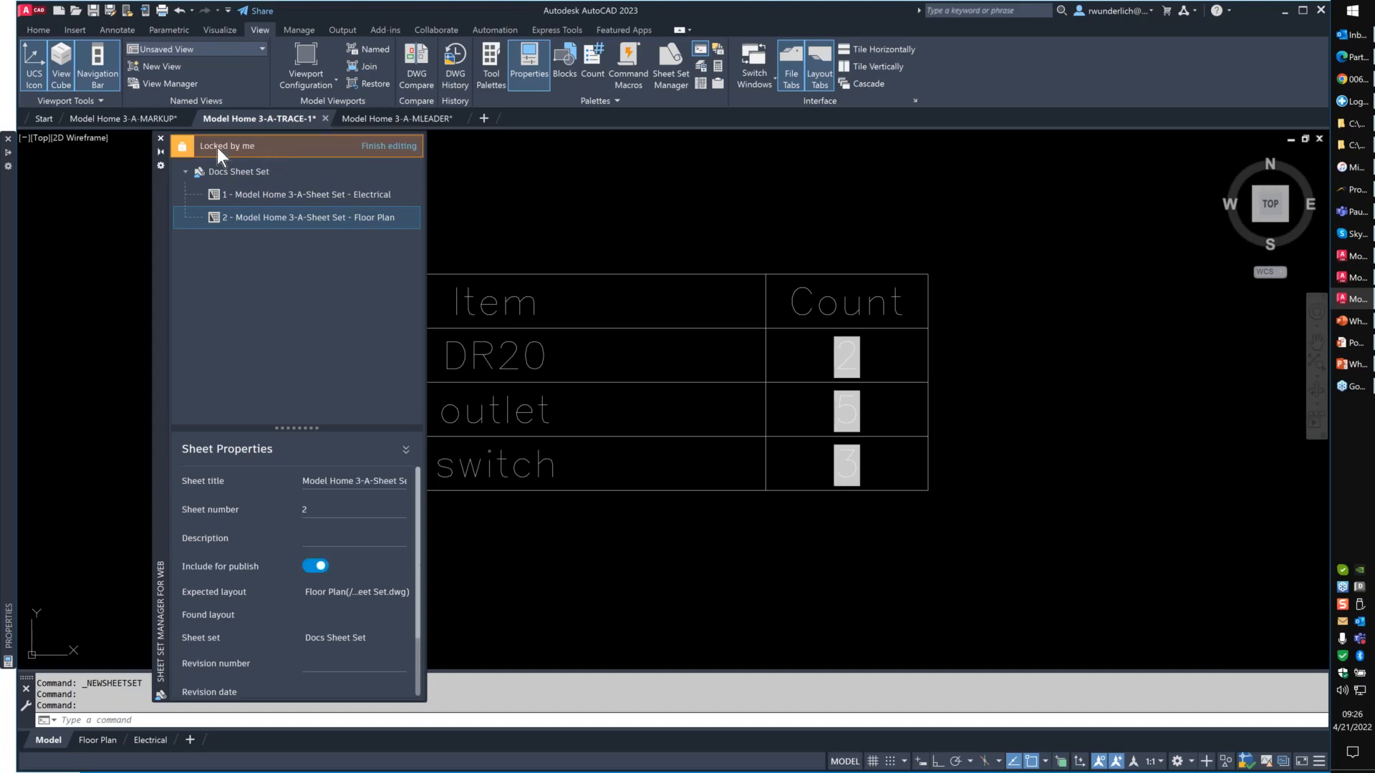
pyautogui.rightClick(252, 216)
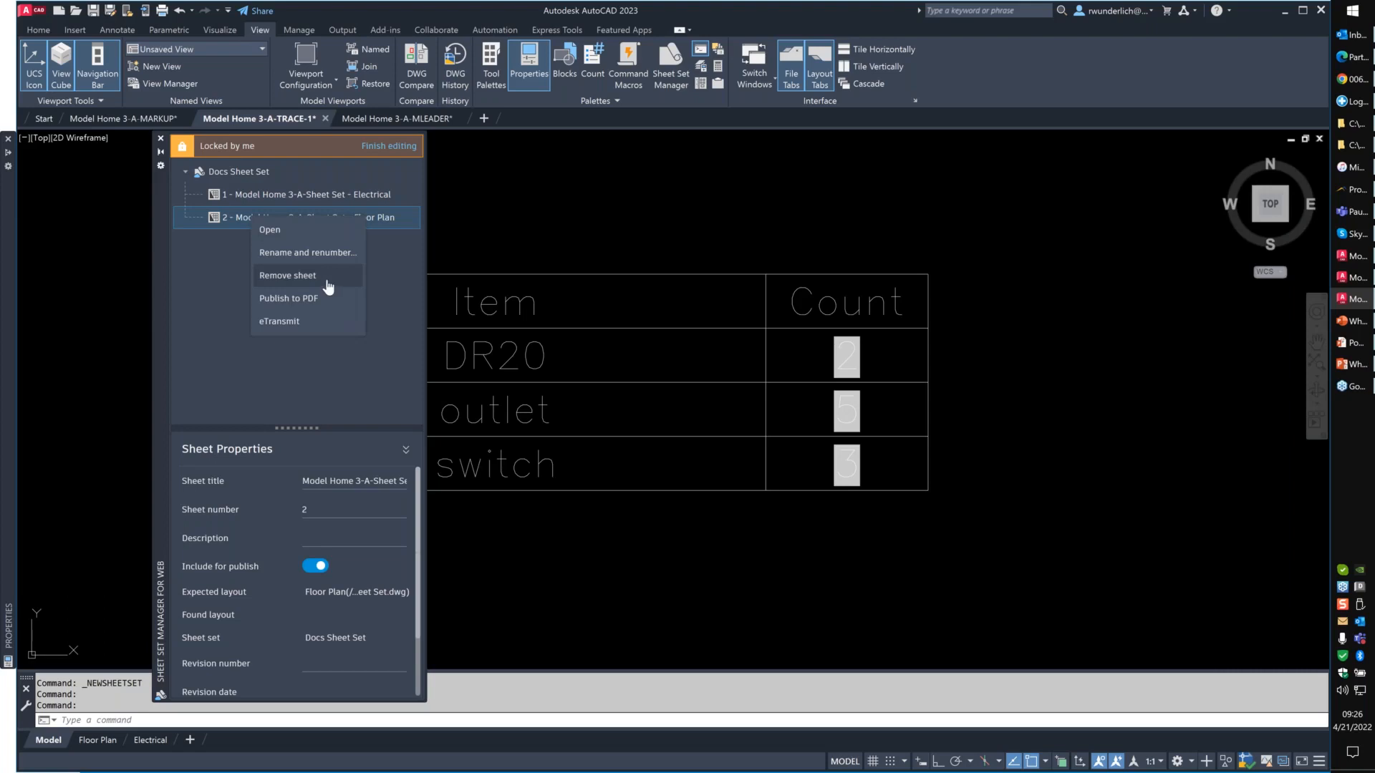
pyautogui.click(217, 174)
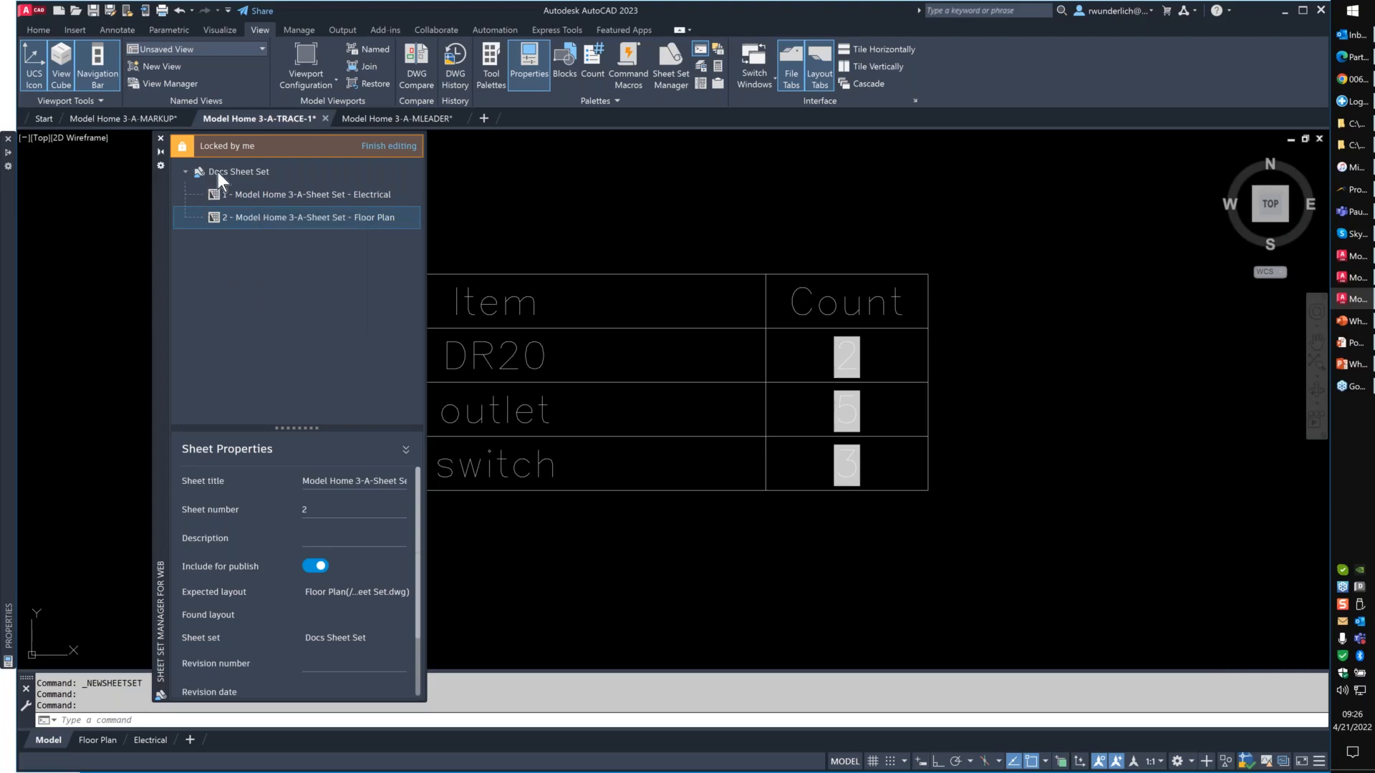
pyautogui.click(218, 172)
pyautogui.rightClick(219, 173)
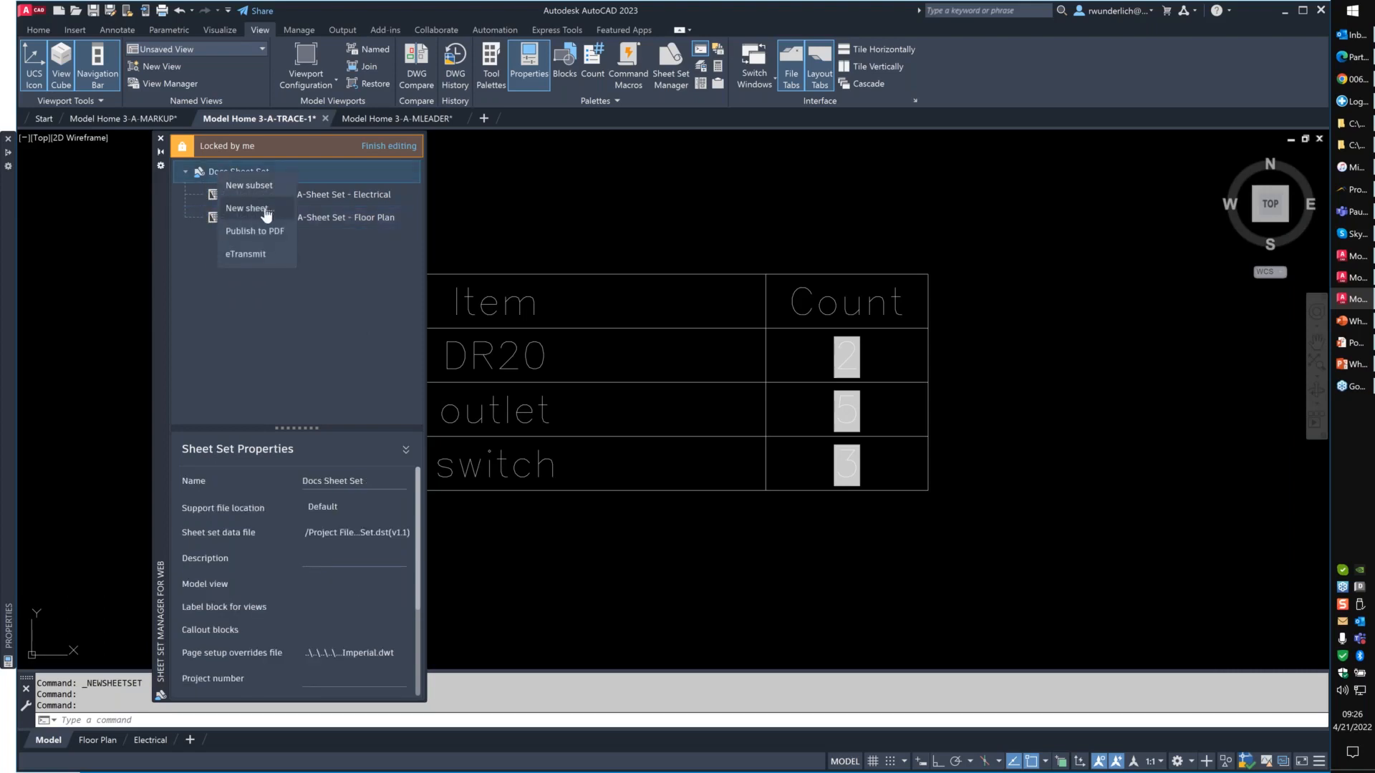
pyautogui.click(289, 387)
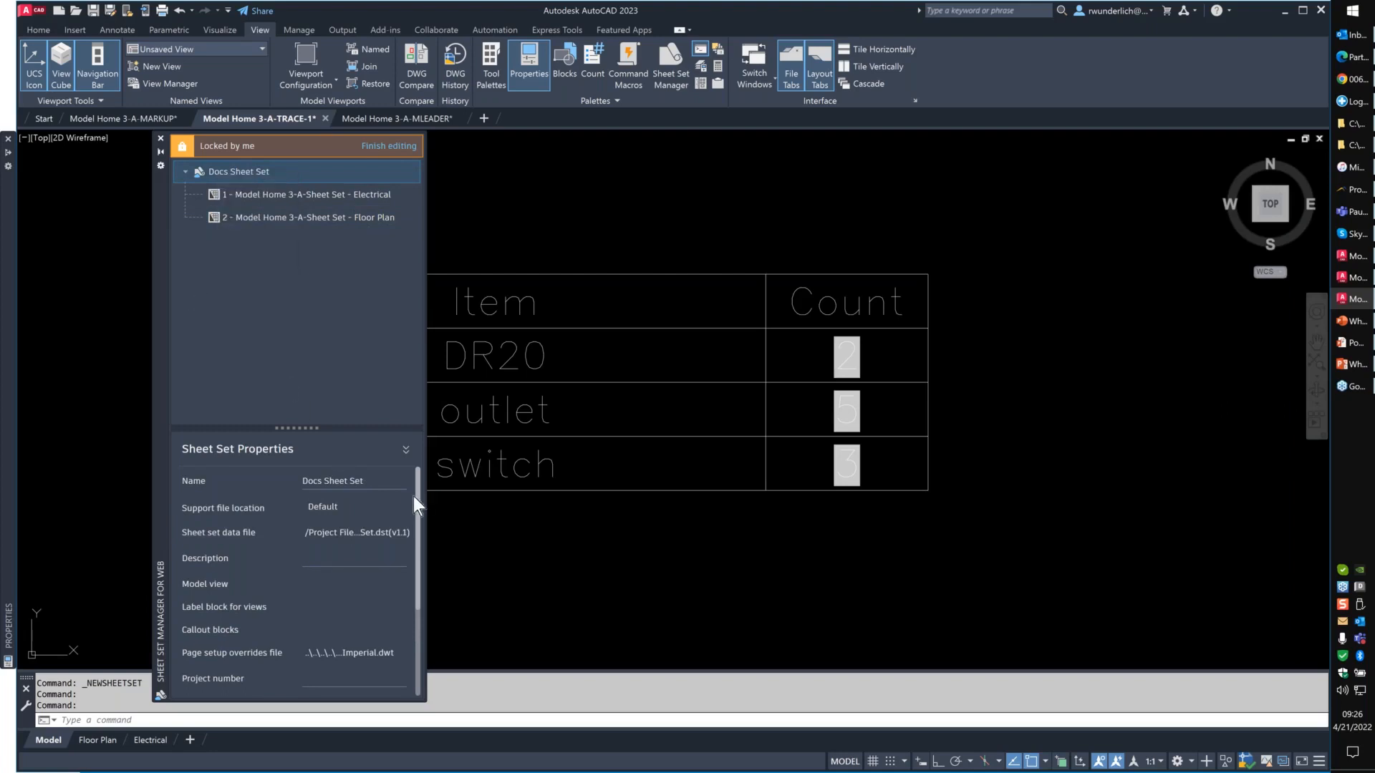
# - Review the full list of sheet set properties and finish editing the Docs Sheet Set
pyautogui.moveTo(419, 500); pyautogui.dragTo(398, 598)
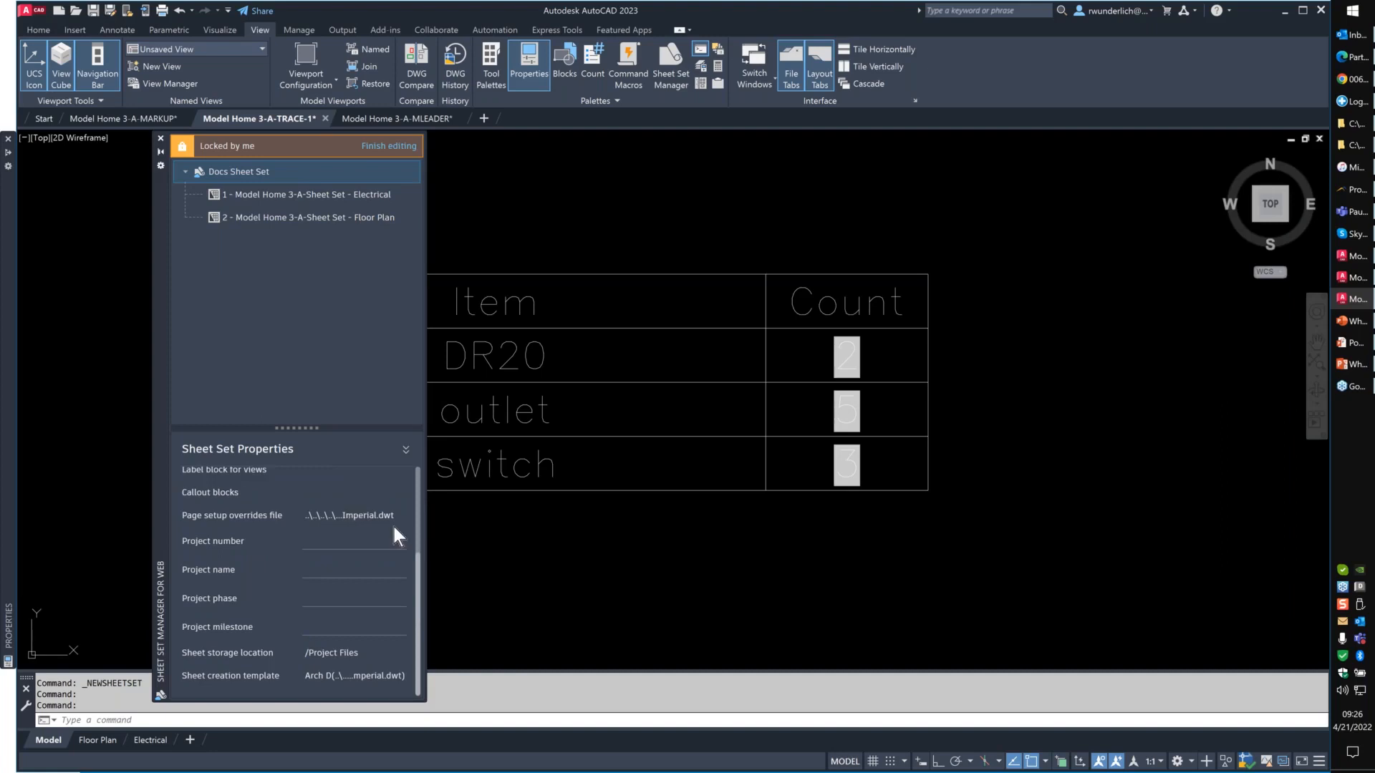
pyautogui.scroll(4, 393, 527)
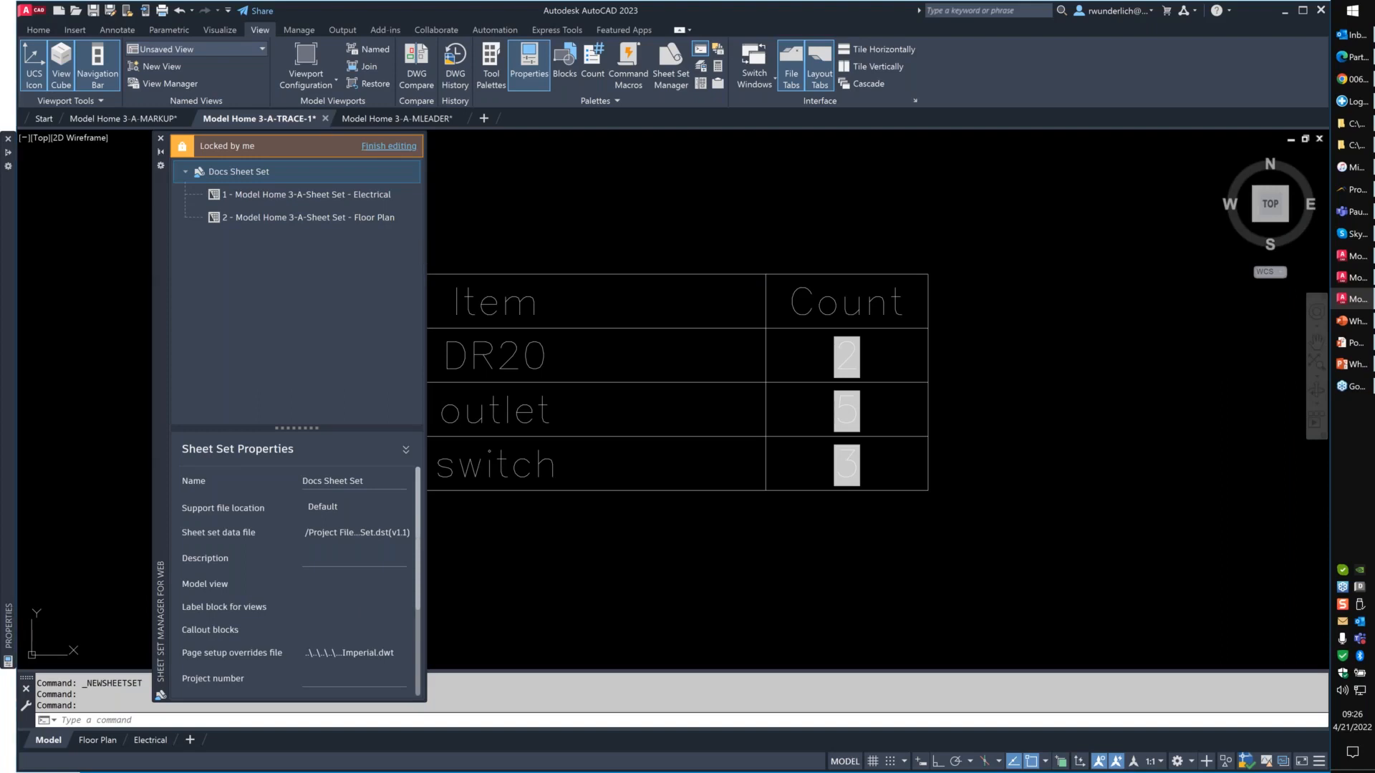
pyautogui.click(386, 147)
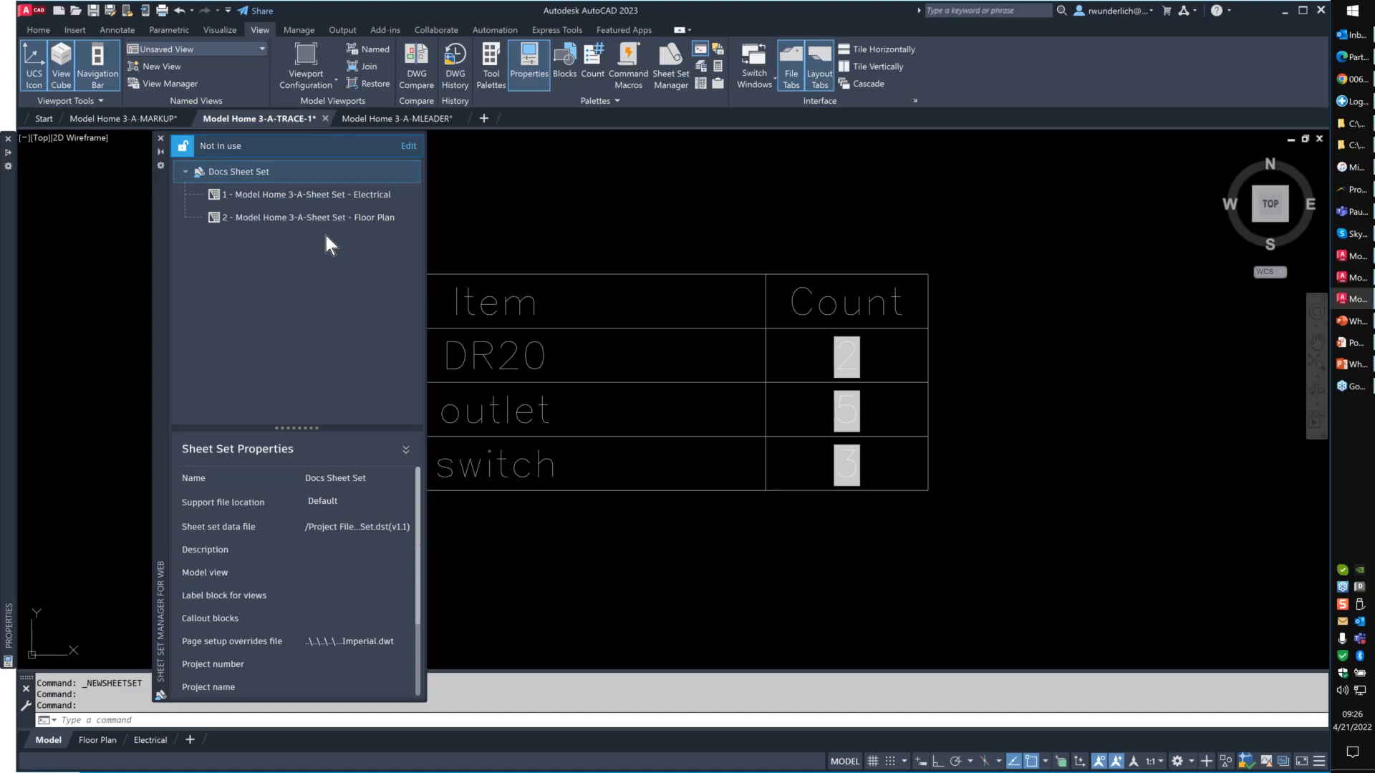
# - Put the Docs Sheet Set back into editing mode and select the Model Home 3-A-Sheet Set - Floor Plan sheet
pyautogui.click(409, 148)
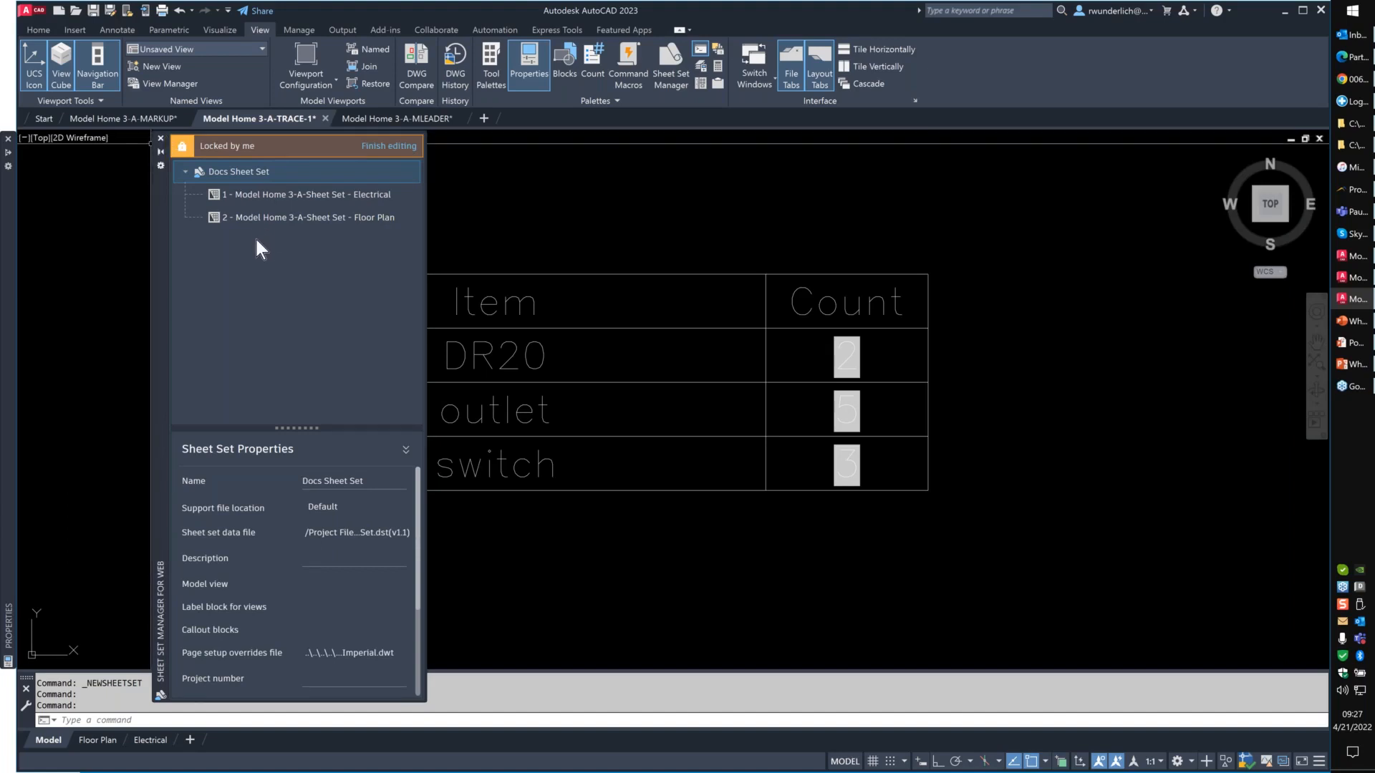
pyautogui.rightClick(238, 174)
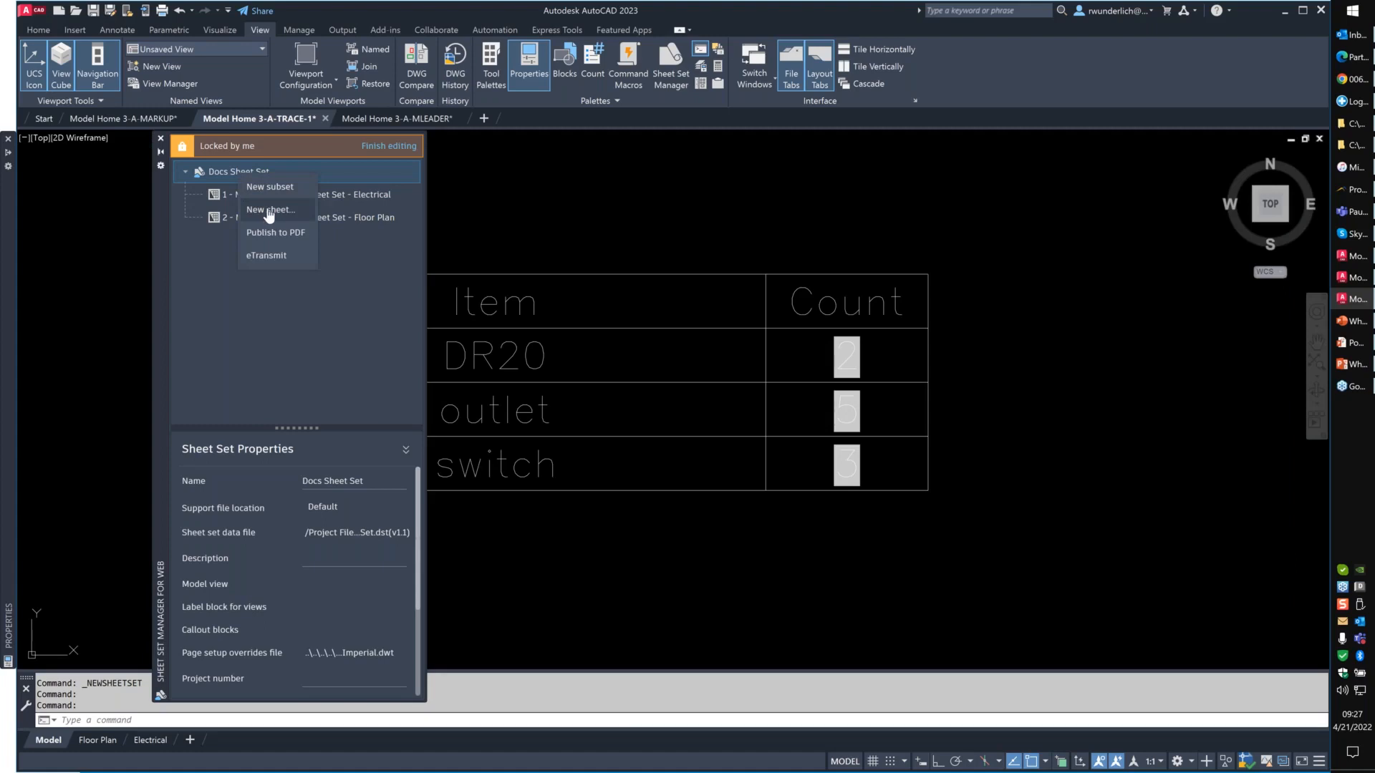
pyautogui.click(304, 318)
pyautogui.click(305, 210)
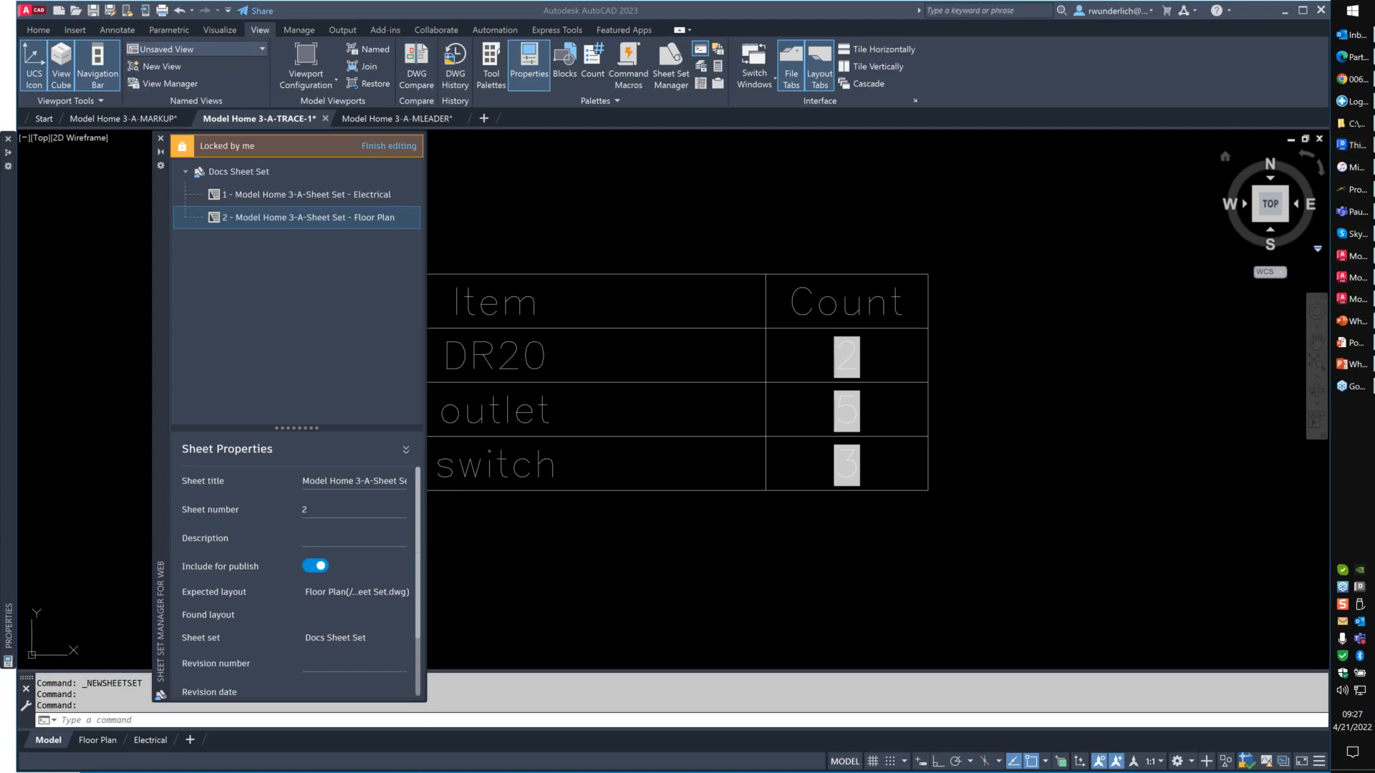
# - Switch to the file browser, open the Project Files folder in Autodesk Docs and examine the sheet set files' status and versions
pyautogui.click(1354, 145)
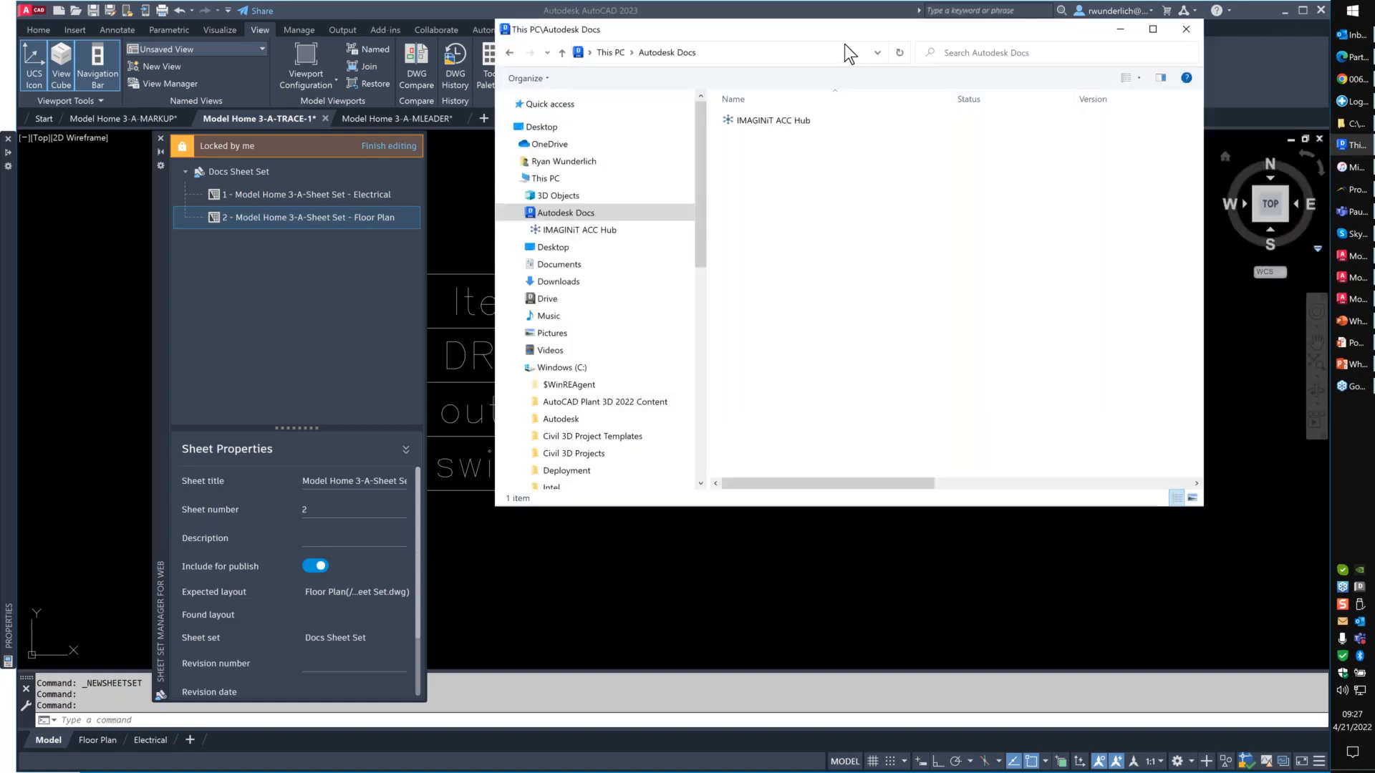
pyautogui.moveTo(850, 33); pyautogui.dragTo(802, 163)
pyautogui.doubleClick(723, 250)
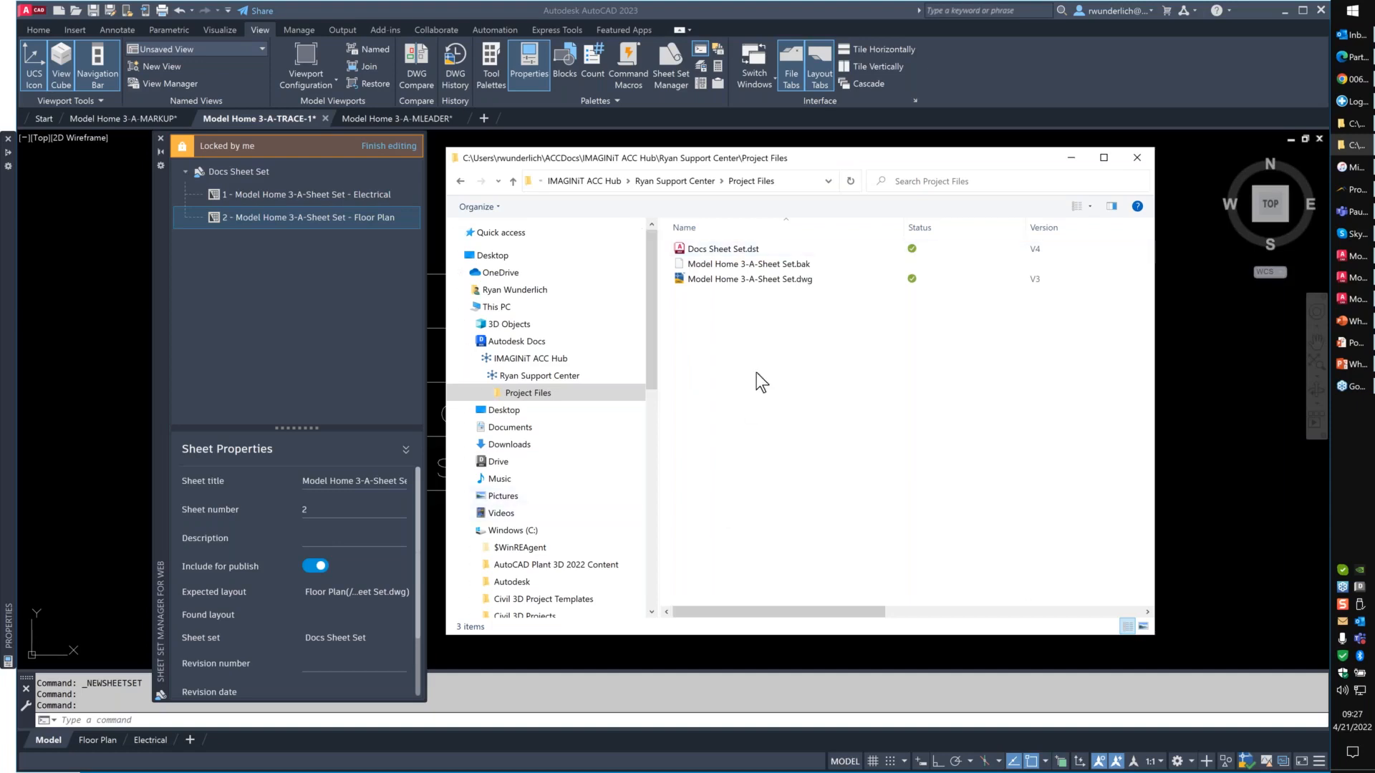
pyautogui.moveTo(768, 273)
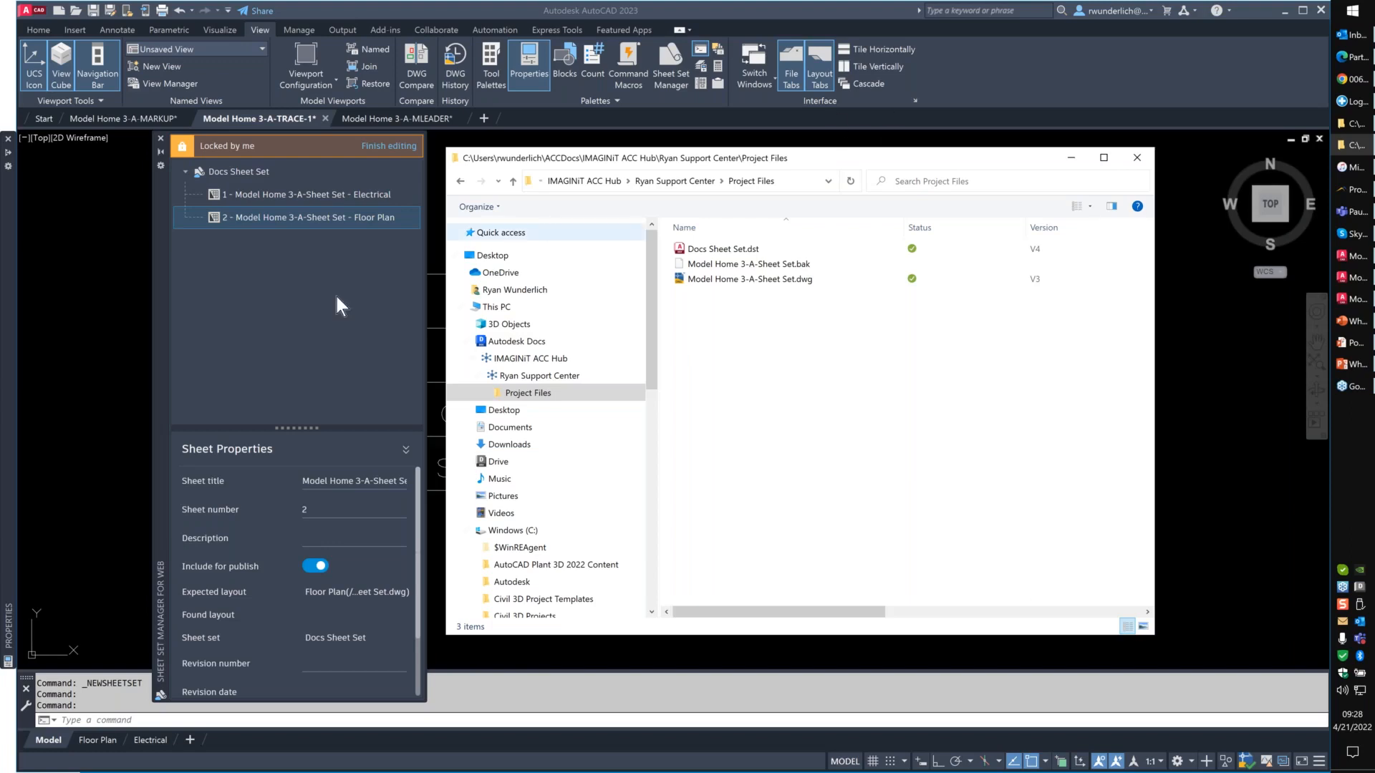
# - Return to AutoCAD and review the Docs Sheet Set properties through to the sheet storage location and sheet creation template
pyautogui.click(212, 177)
pyautogui.click(217, 175)
pyautogui.scroll(-2, 350, 587)
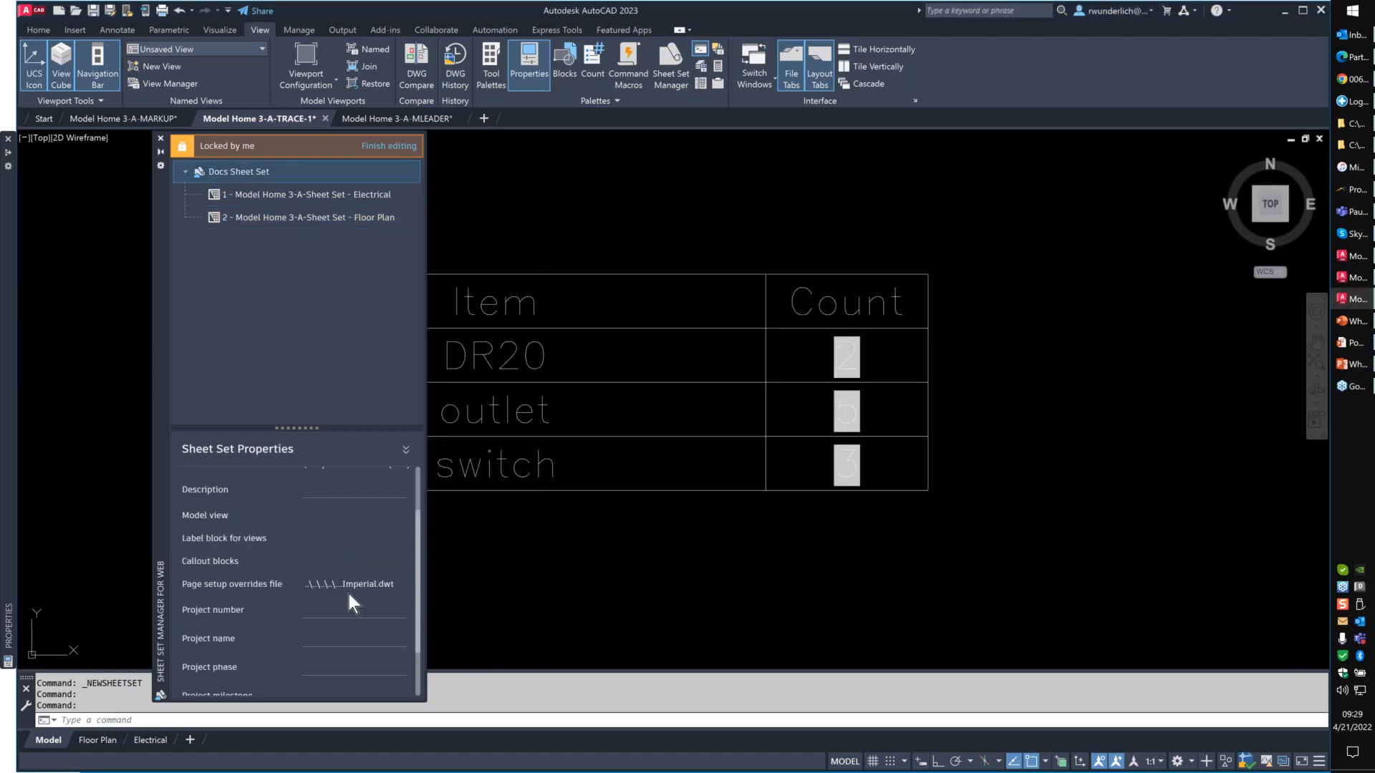
pyautogui.scroll(-2, 351, 598)
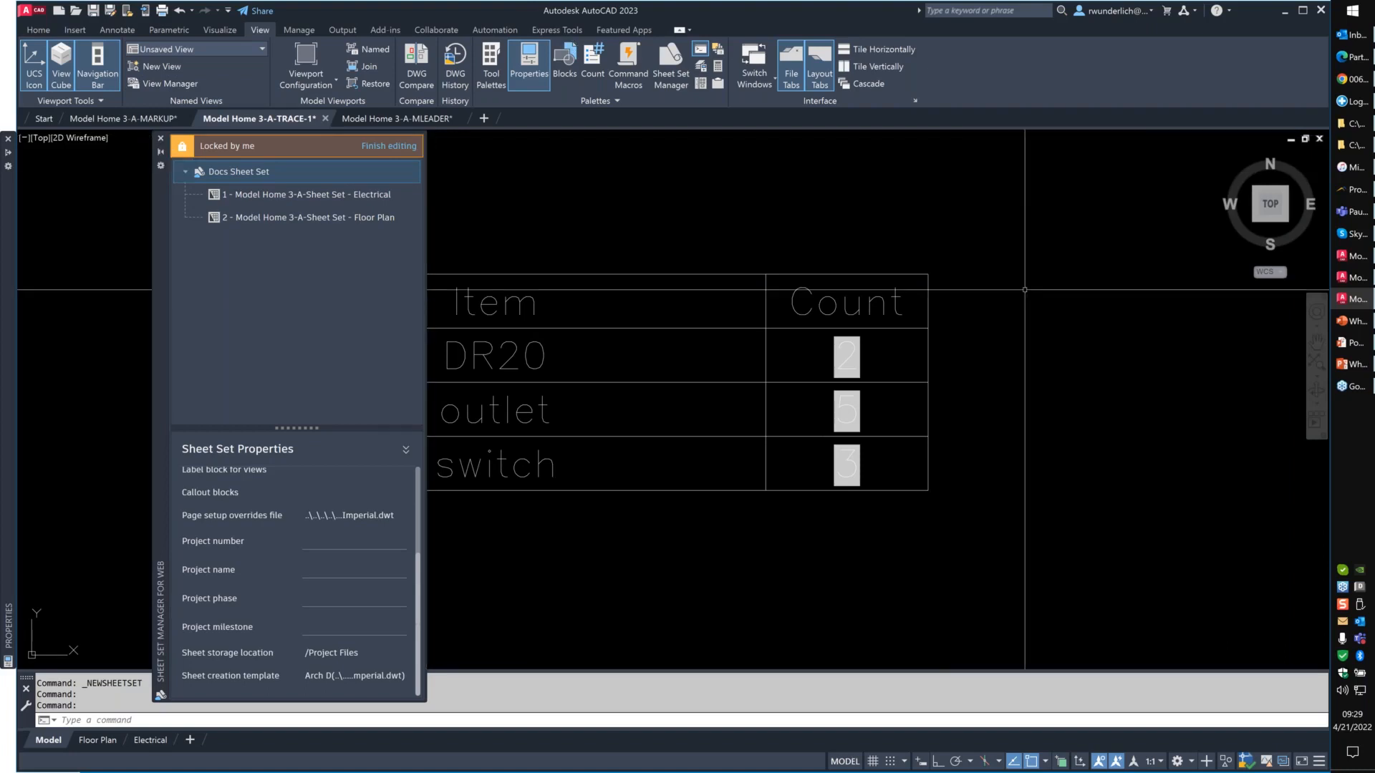
# - Check the commands of the Docs Sheet Set and the fields of its New Sheet form without creating a sheet
pyautogui.rightClick(243, 173)
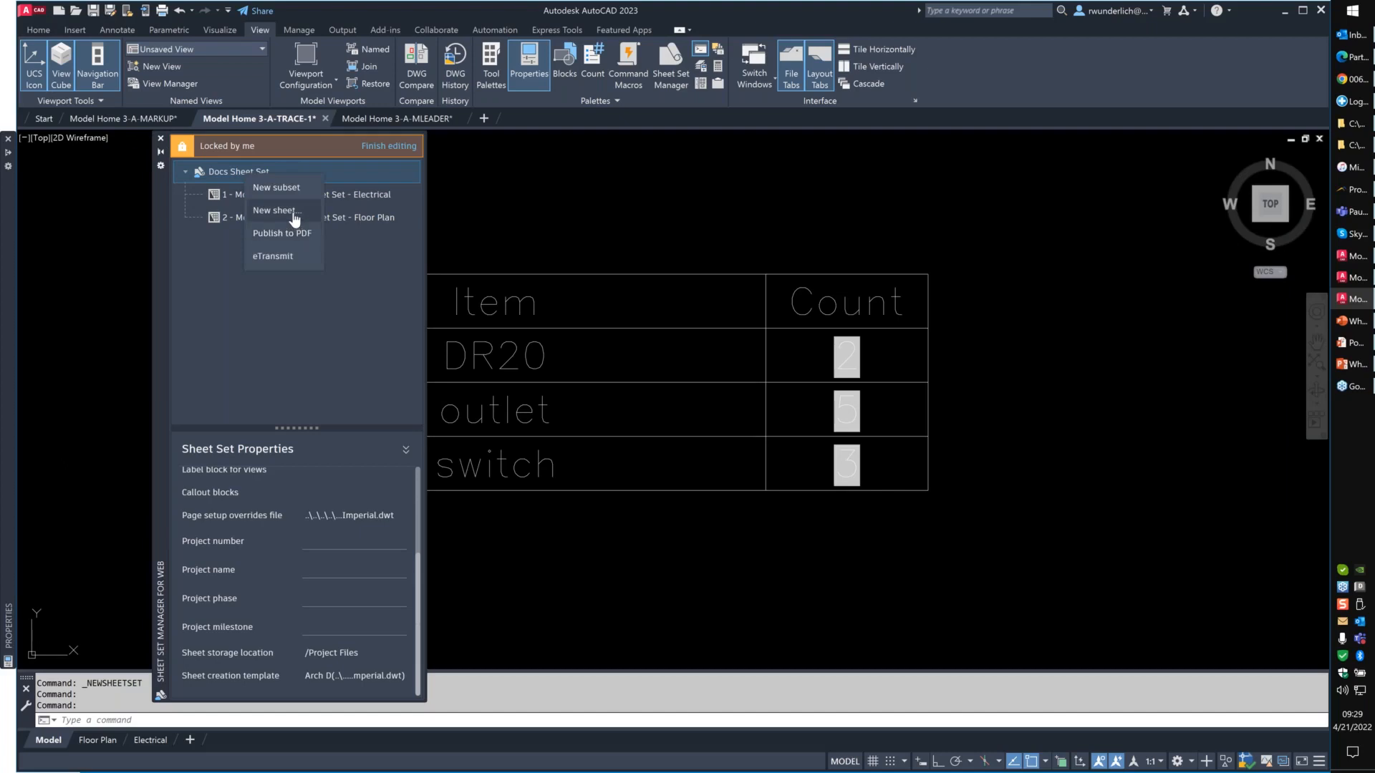
pyautogui.click(353, 265)
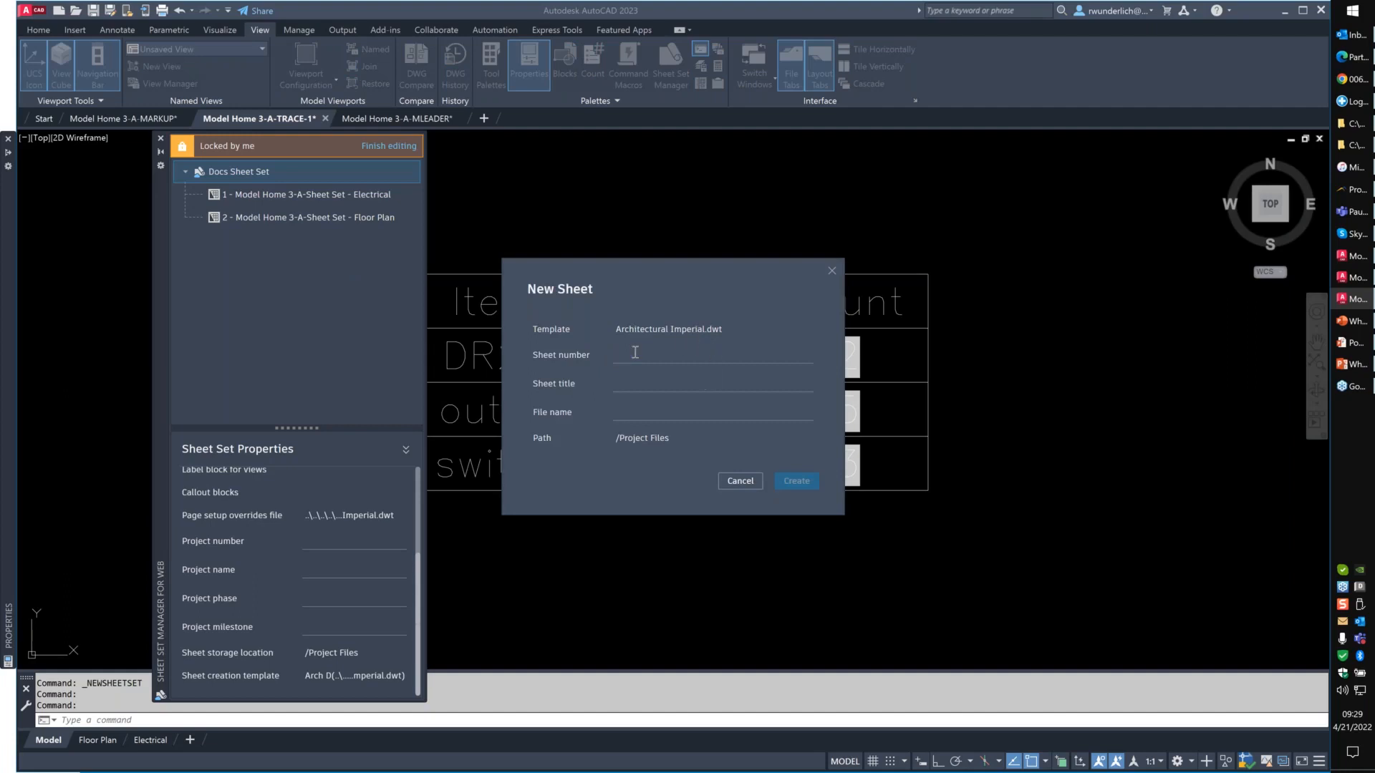
pyautogui.click(645, 386)
pyautogui.click(650, 415)
pyautogui.click(740, 481)
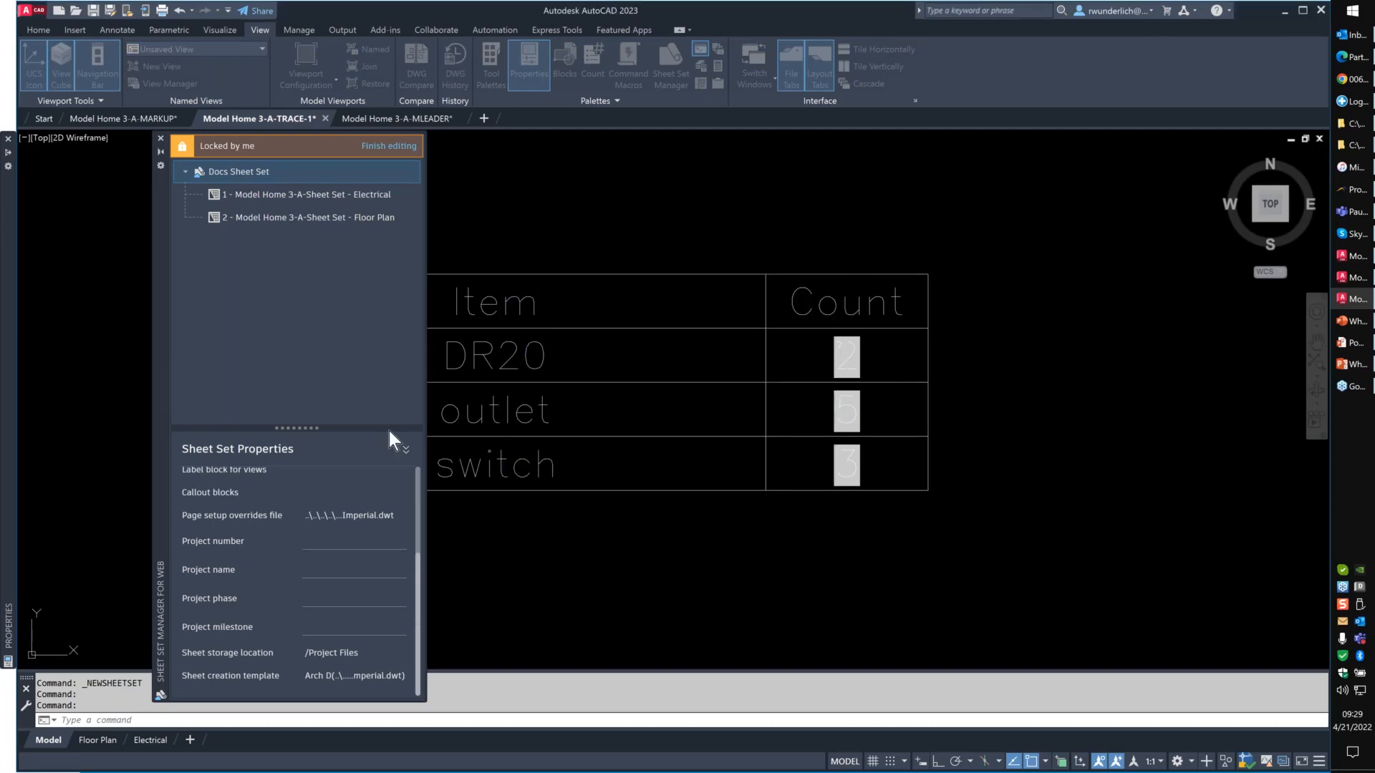
pyautogui.rightClick(240, 175)
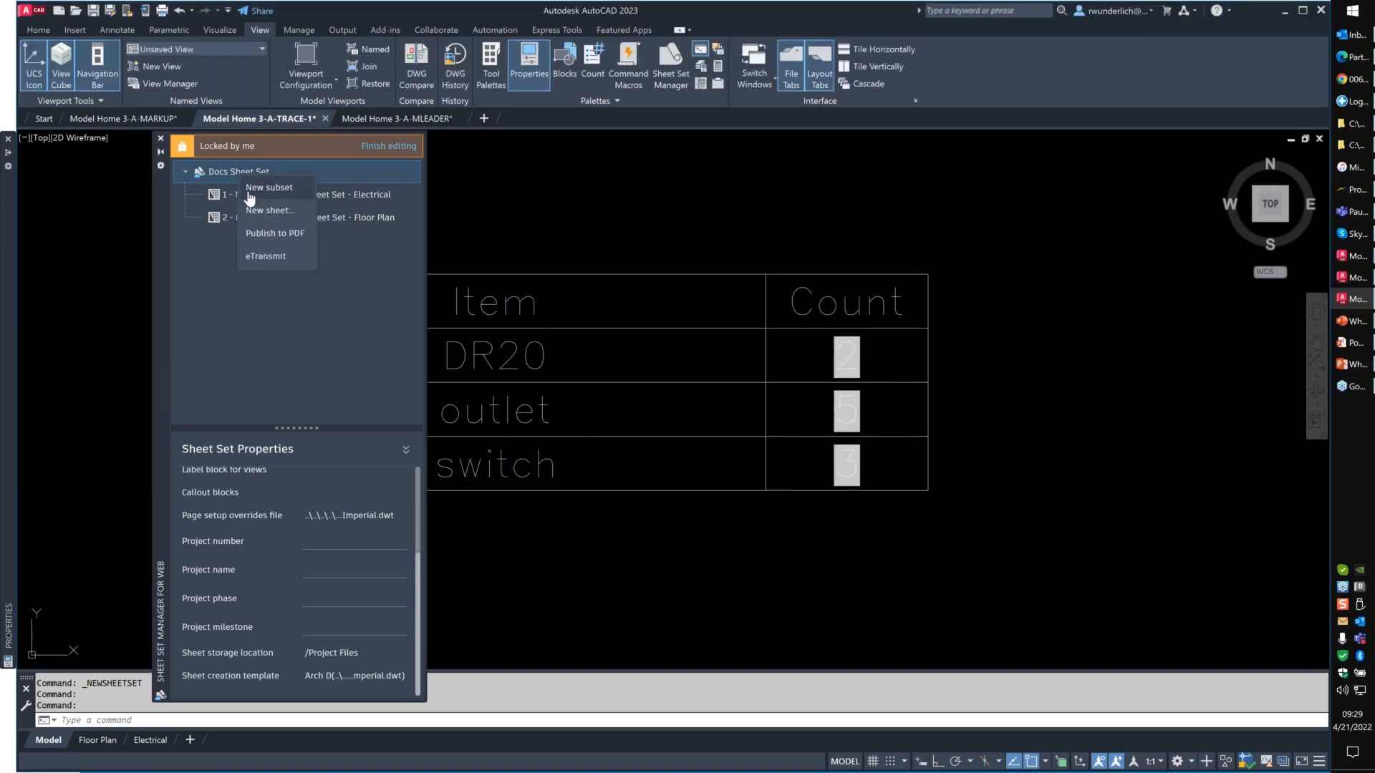
pyautogui.click(307, 337)
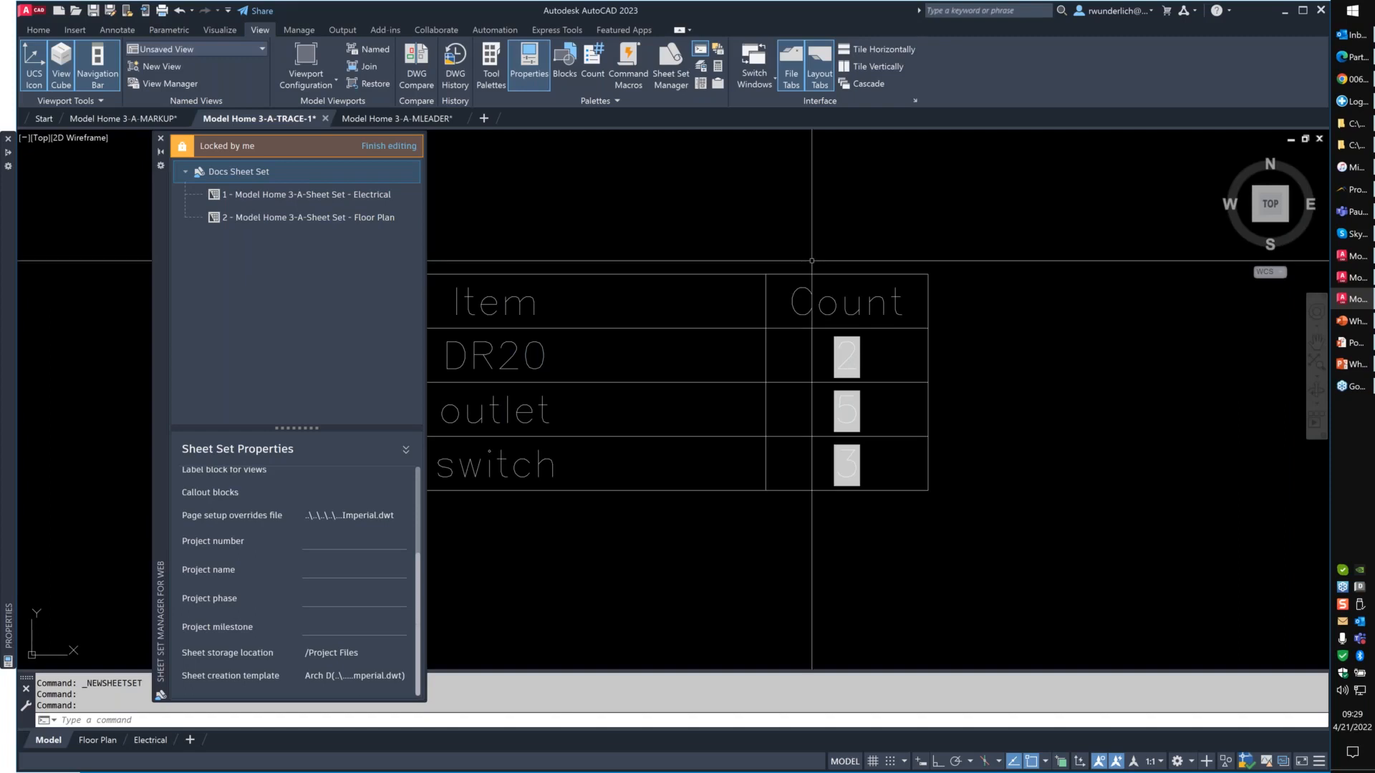
# - Show the Electrical layout of the Model Home 3-A-MLEADER drawing and check its layout commands, leaving the layout tabs docked above the status bar
pyautogui.doubleClick(378, 217)
pyautogui.rightClick(150, 740)
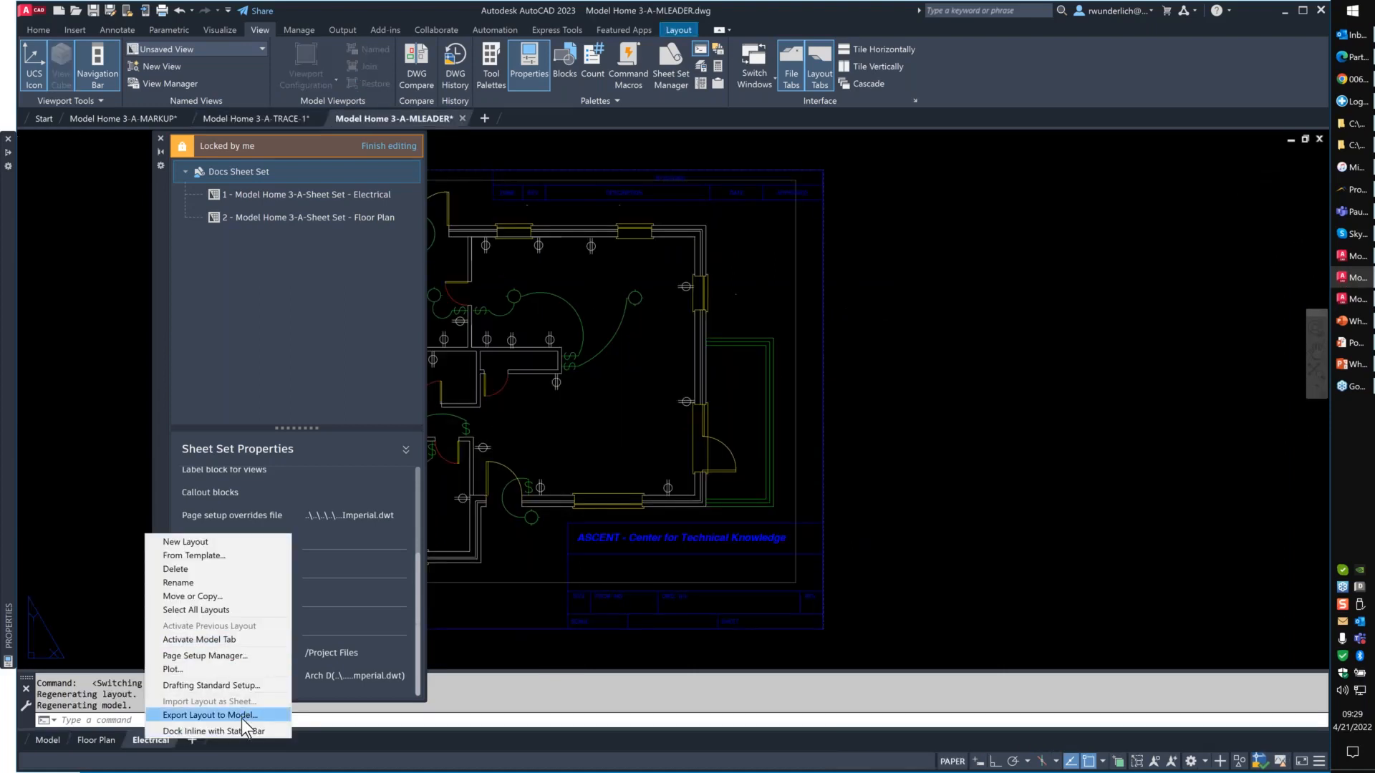
pyautogui.click(146, 744)
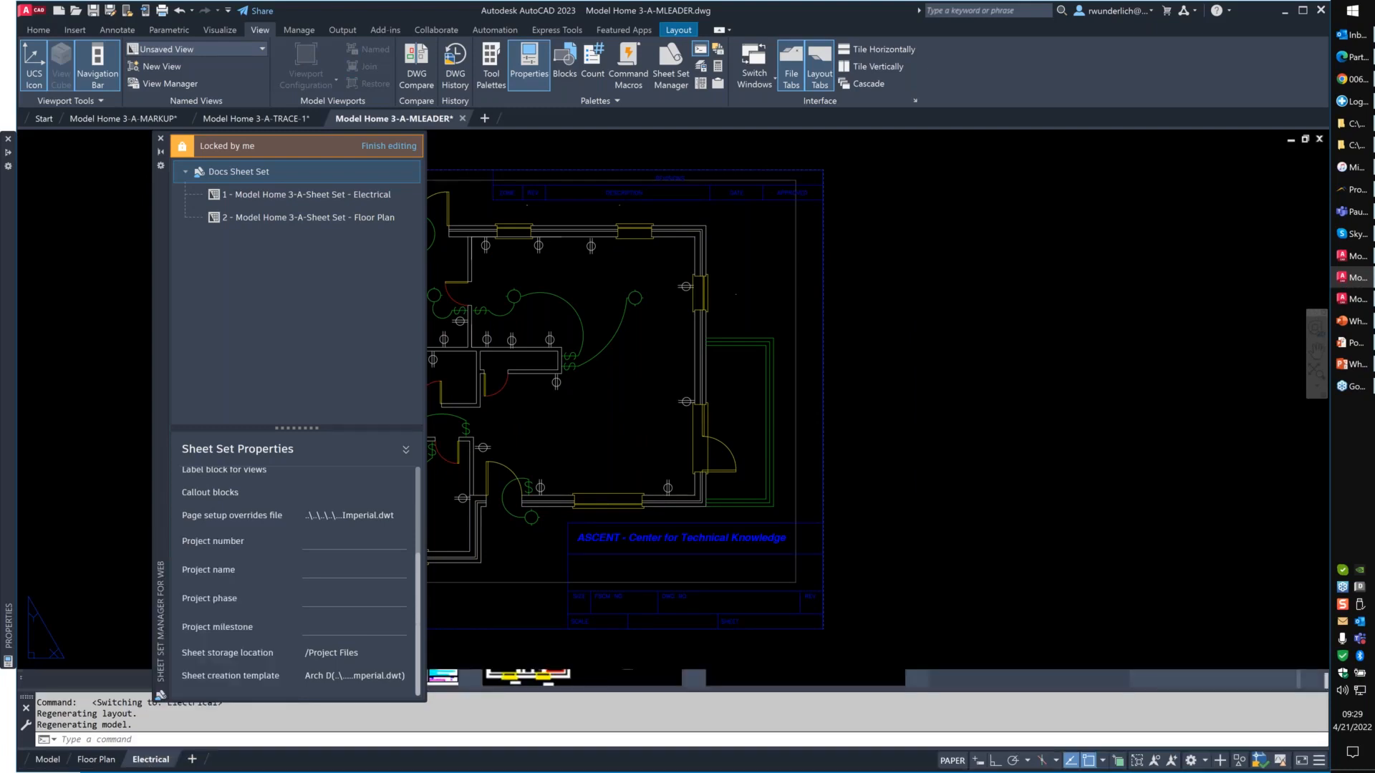
pyautogui.rightClick(147, 759)
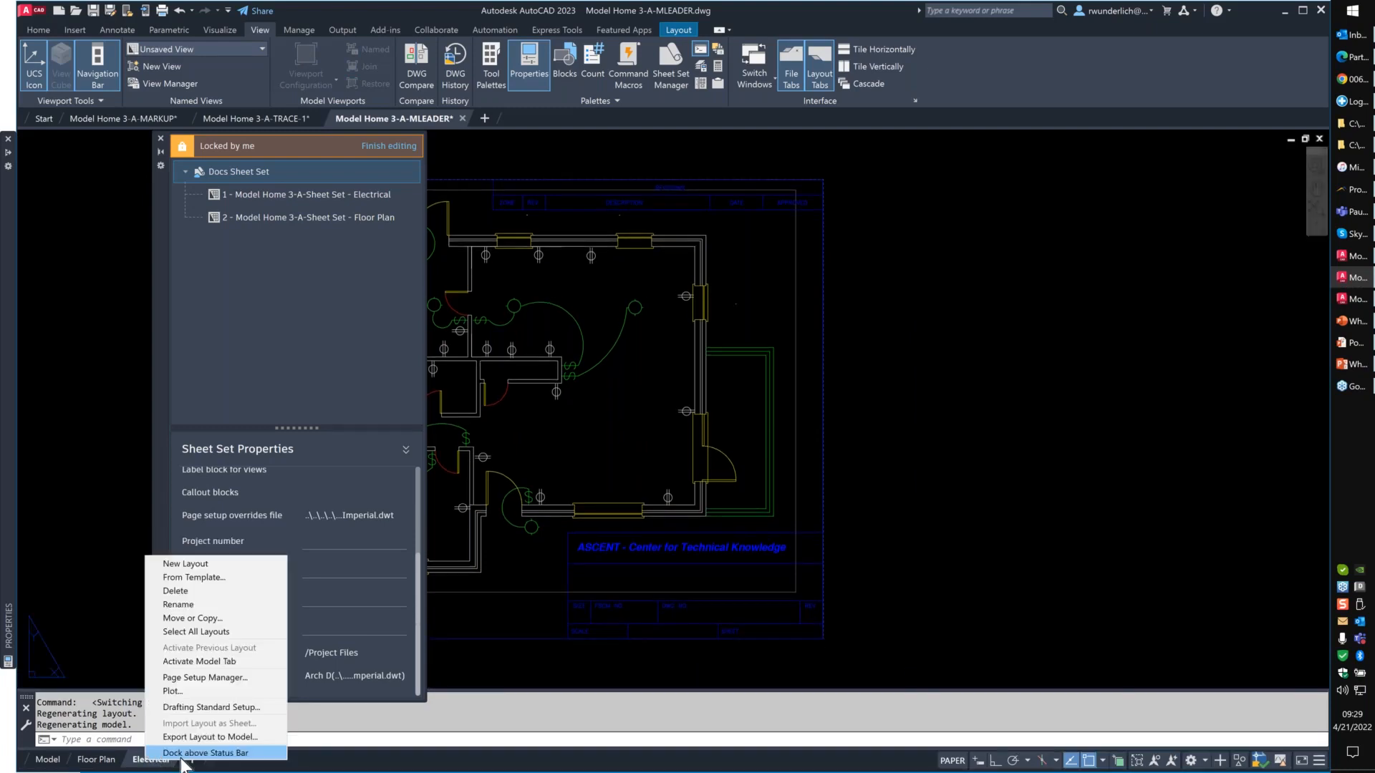
pyautogui.click(179, 755)
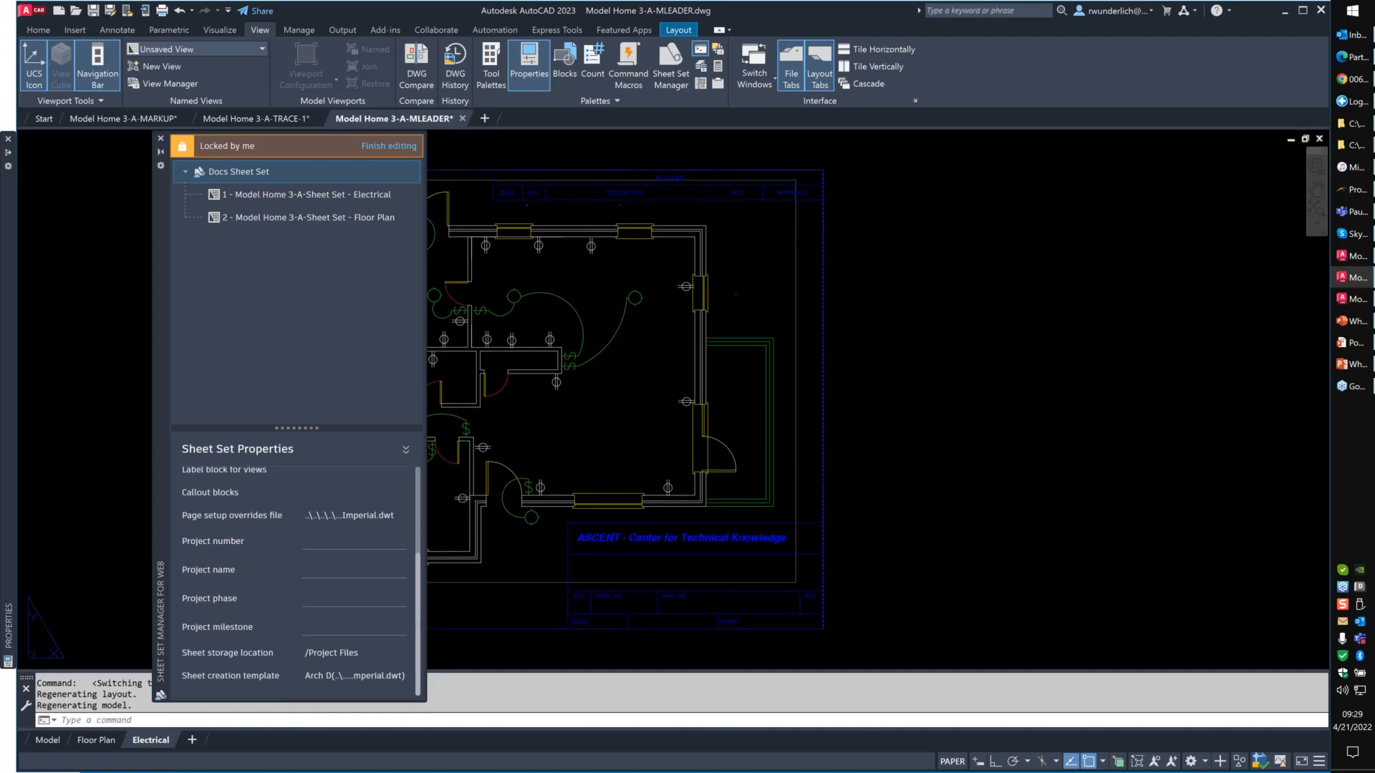
# - Add a new subset to the Docs Sheet Set, check its available commands and remove the subset
pyautogui.click(440, 335)
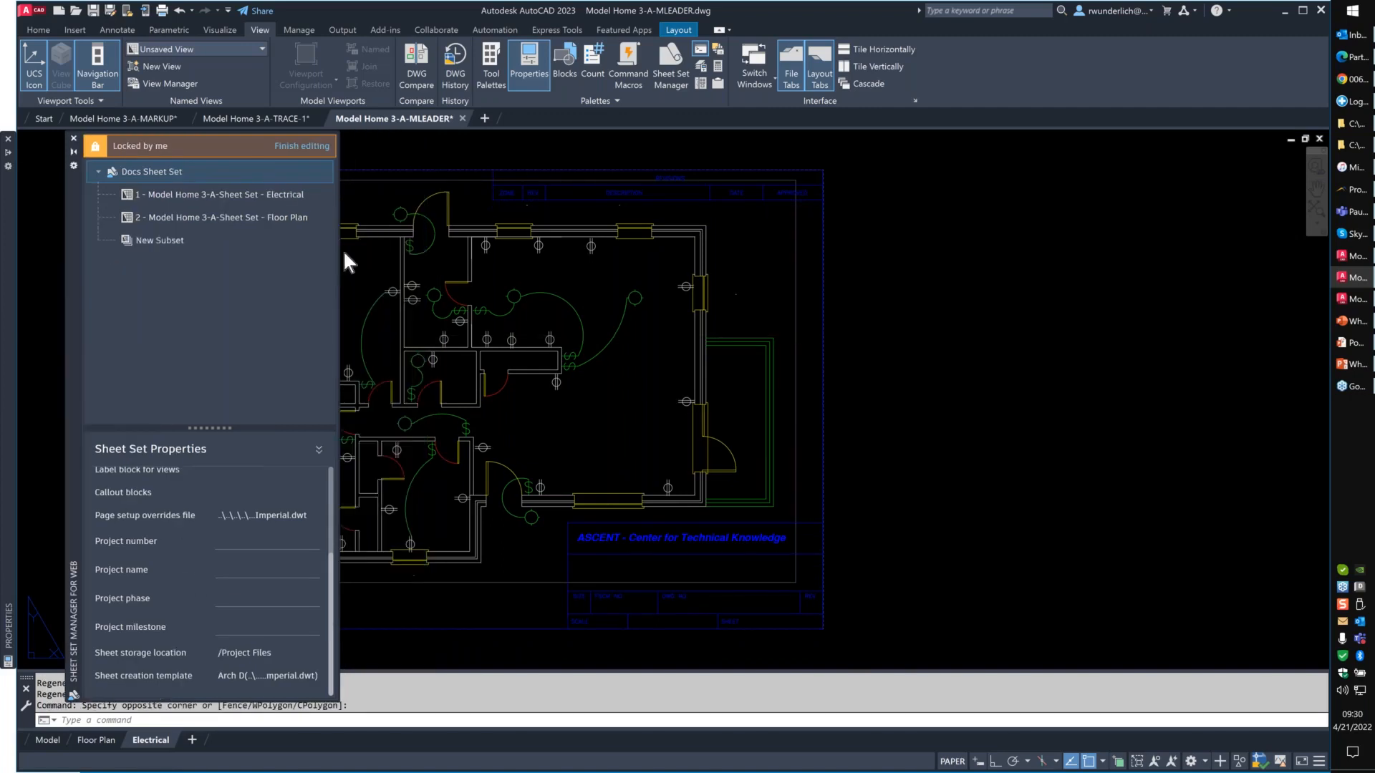
pyautogui.click(156, 240)
pyautogui.rightClick(156, 240)
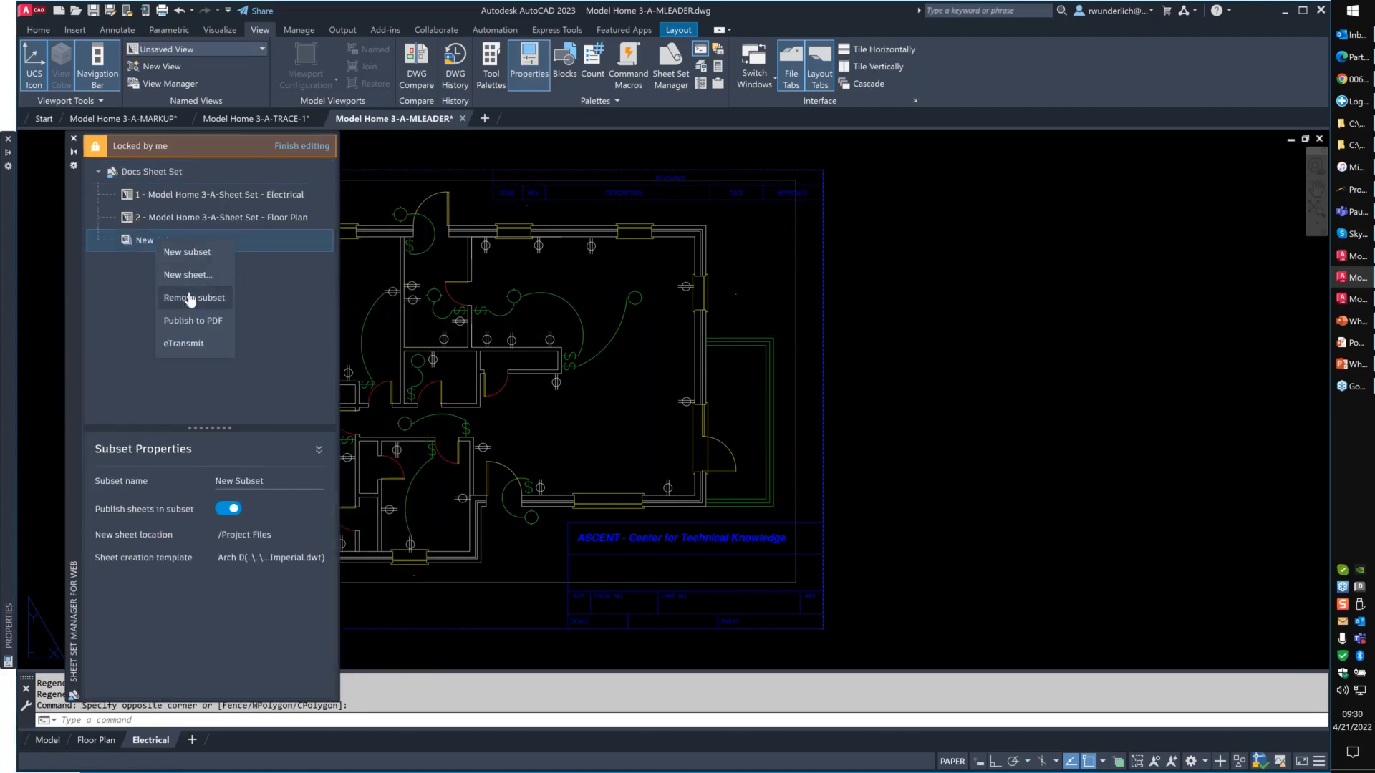
pyautogui.click(196, 297)
# - Check the commands offered for the Floor Plan sheet and publish the whole Docs Sheet Set to PDF
pyautogui.rightClick(164, 218)
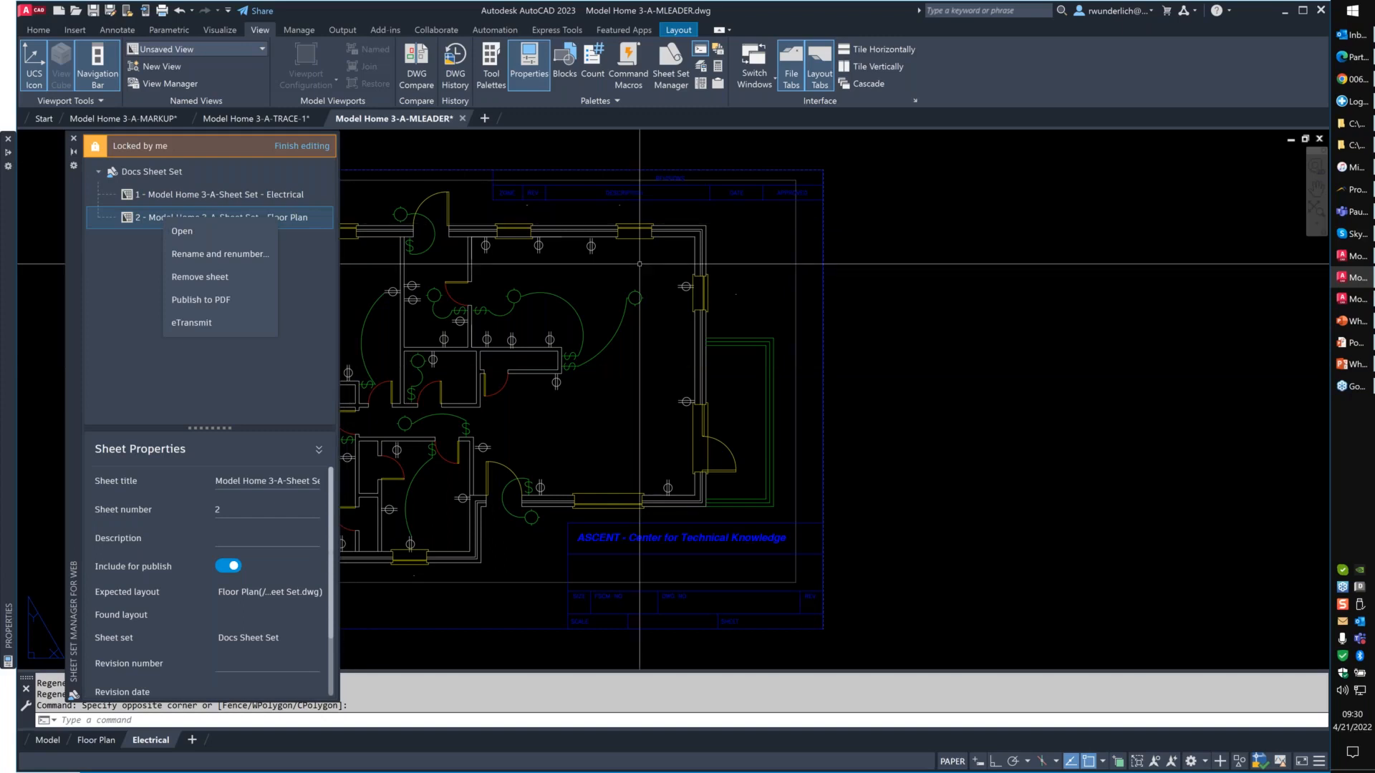
pyautogui.click(197, 351)
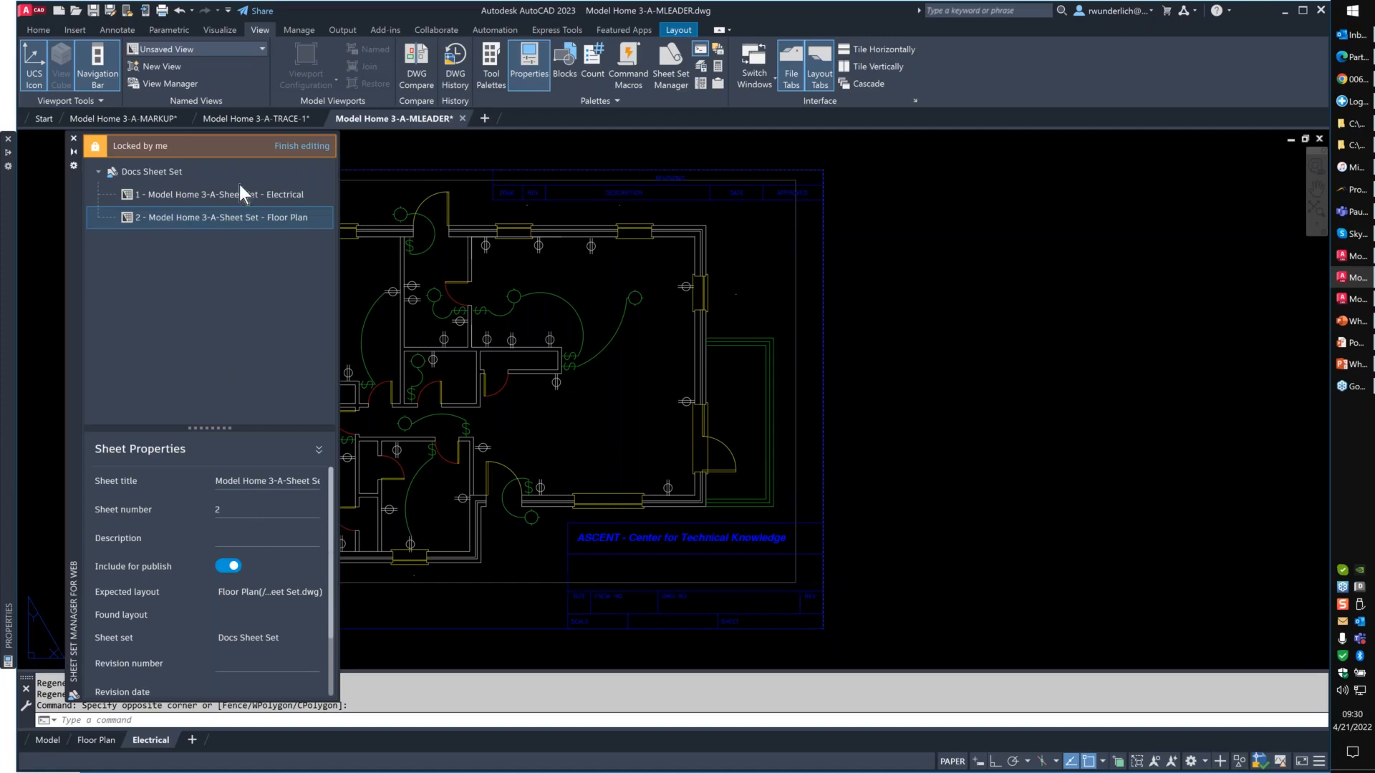
pyautogui.rightClick(156, 170)
pyautogui.click(202, 232)
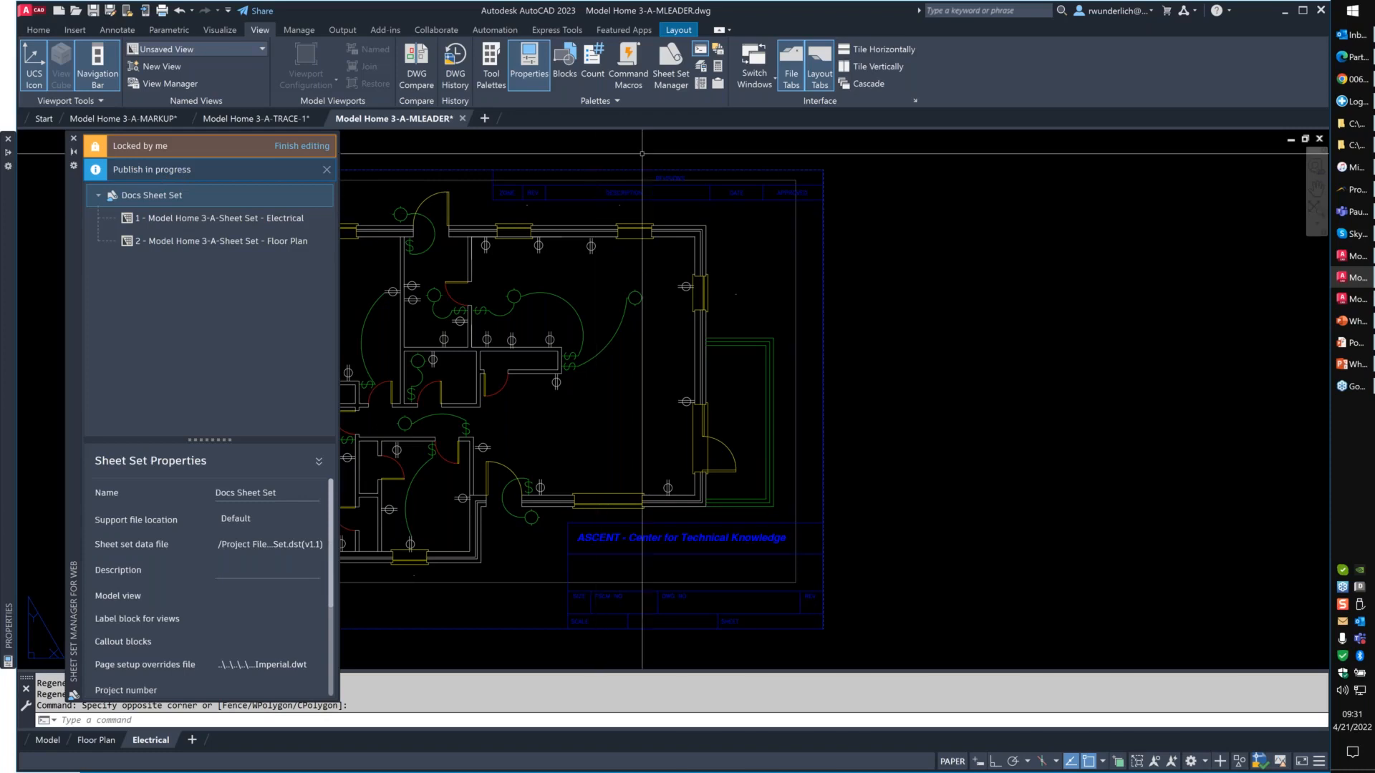
# - Look in the Project Files folder for the published PDF, and finish editing the Docs Sheet Set, dismissing the publish notification
pyautogui.moveTo(1357, 145)
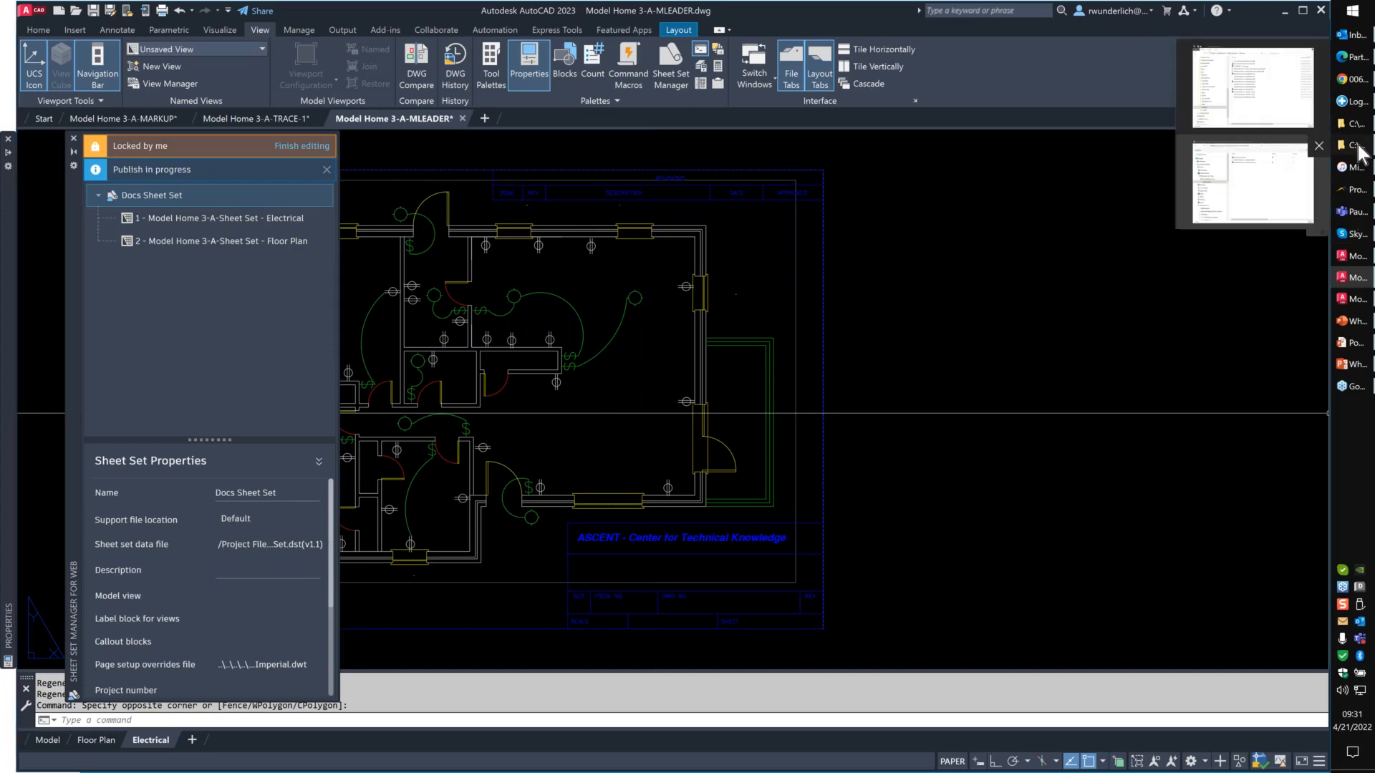
pyautogui.click(1253, 183)
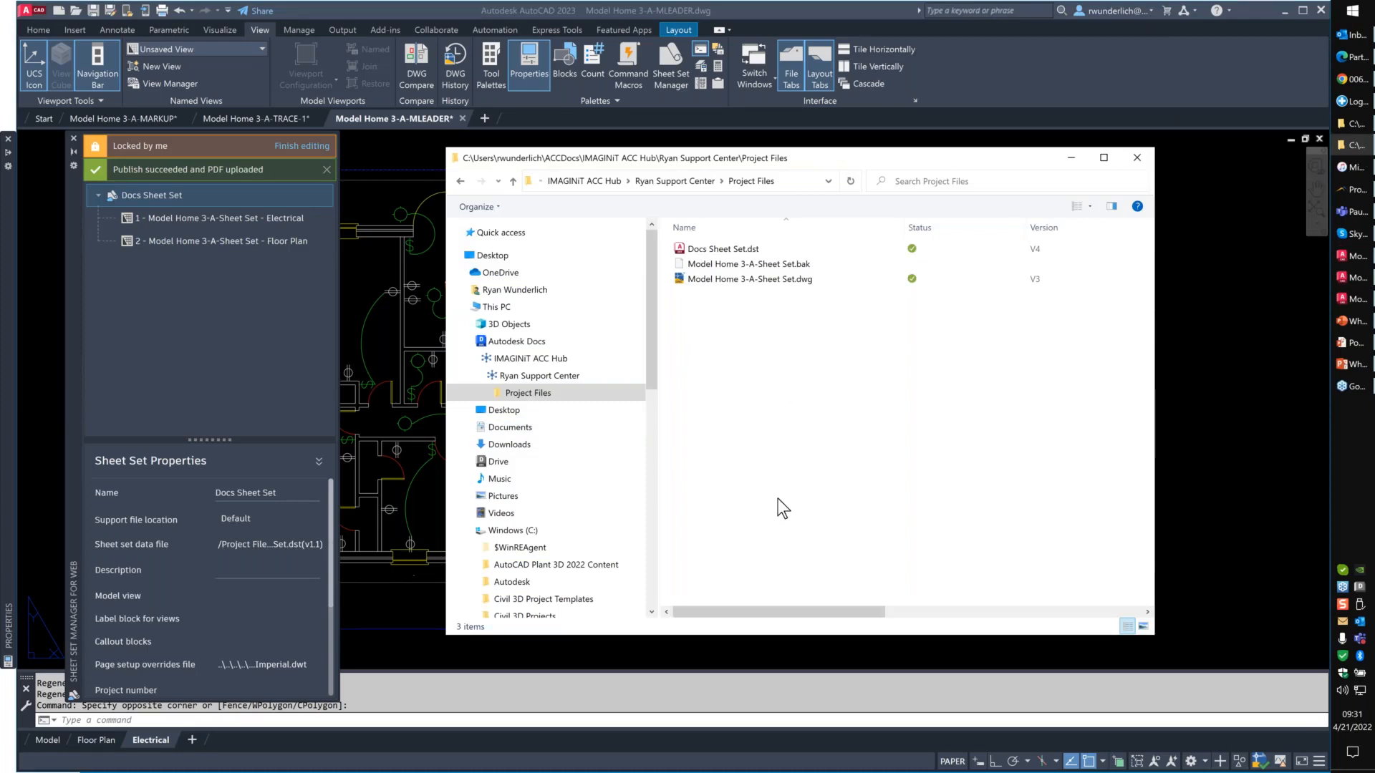
pyautogui.click(290, 148)
pyautogui.click(326, 170)
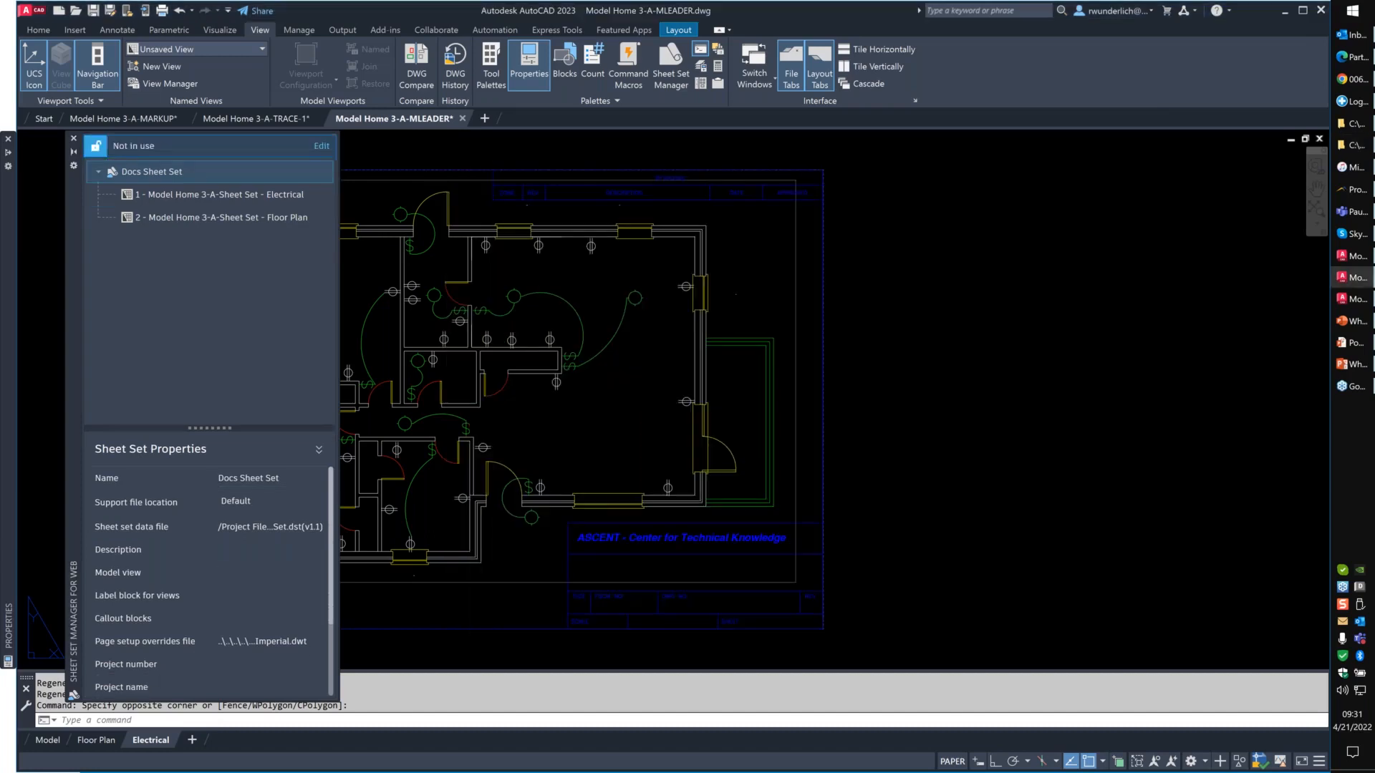
# - Reopen the Project Files folder view, reload its contents and select Docs Sheet Set.pdf
pyautogui.click(1351, 147)
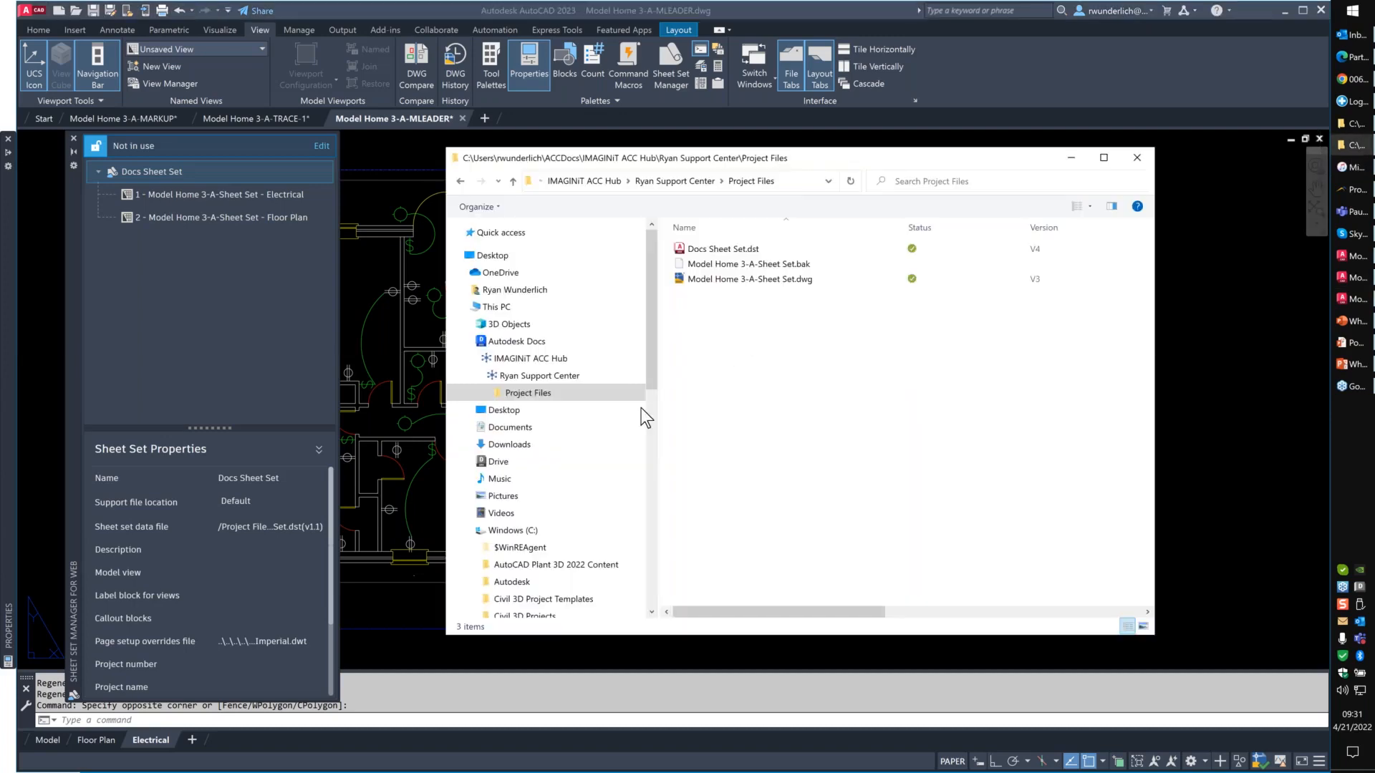
pyautogui.click(544, 376)
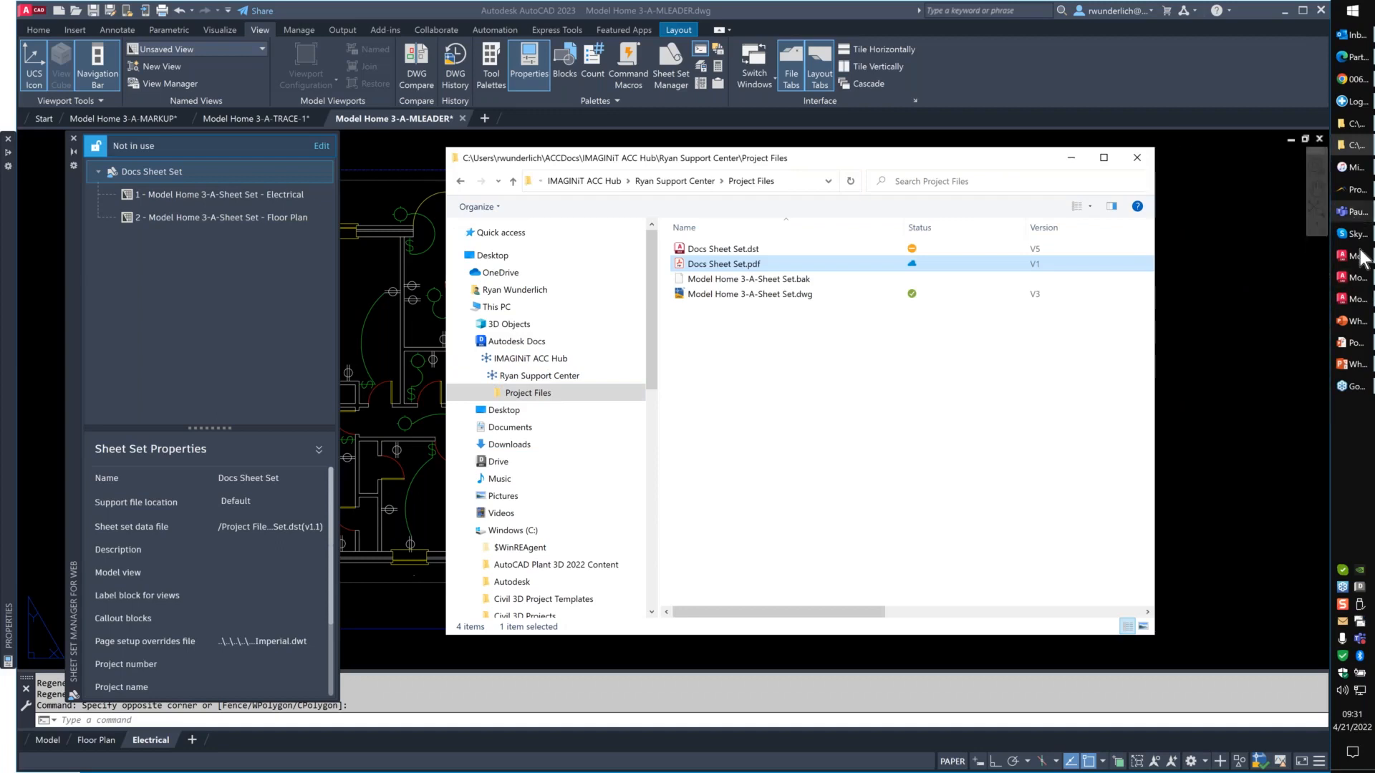
# - Switch to the What's New in AutoCAD 2023 presentation in PowerPoint and resume its slide show
pyautogui.moveTo(1356, 327)
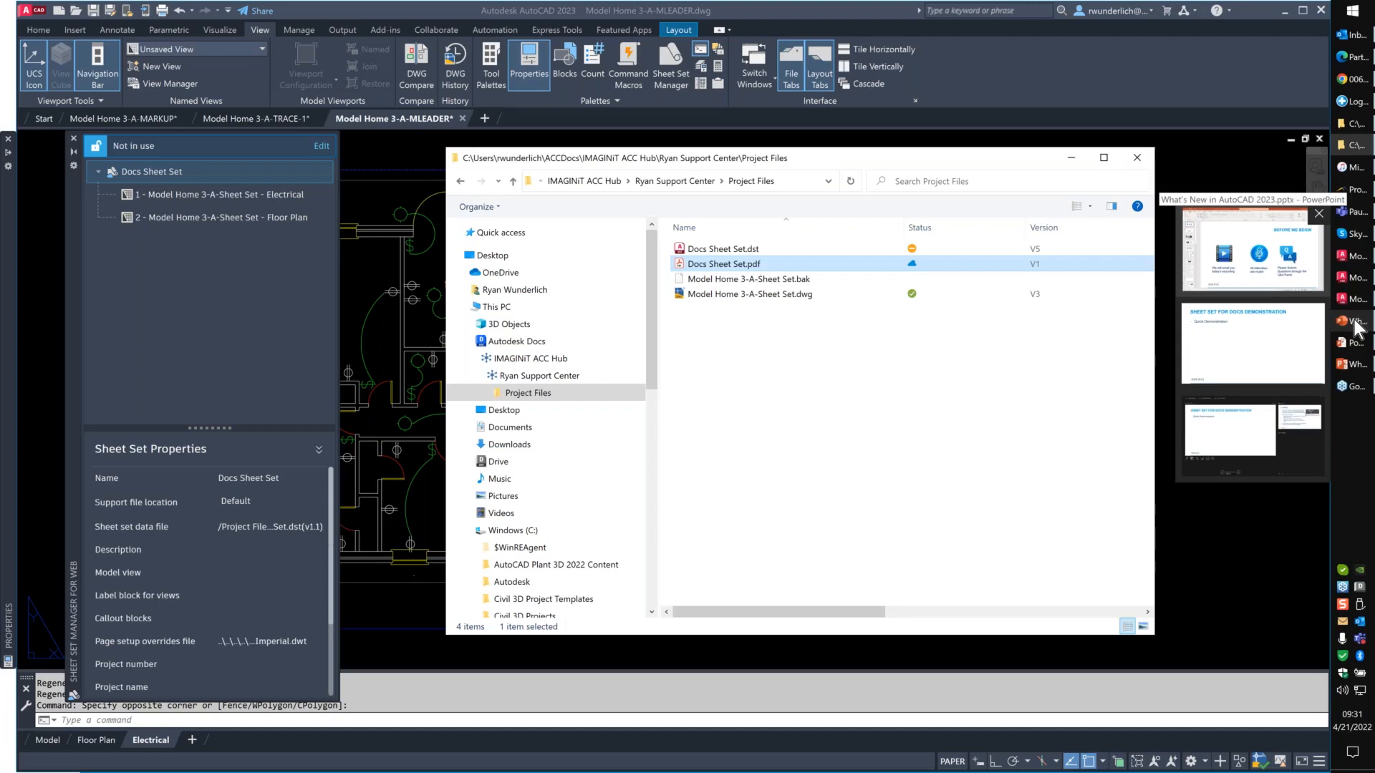
pyautogui.click(1235, 354)
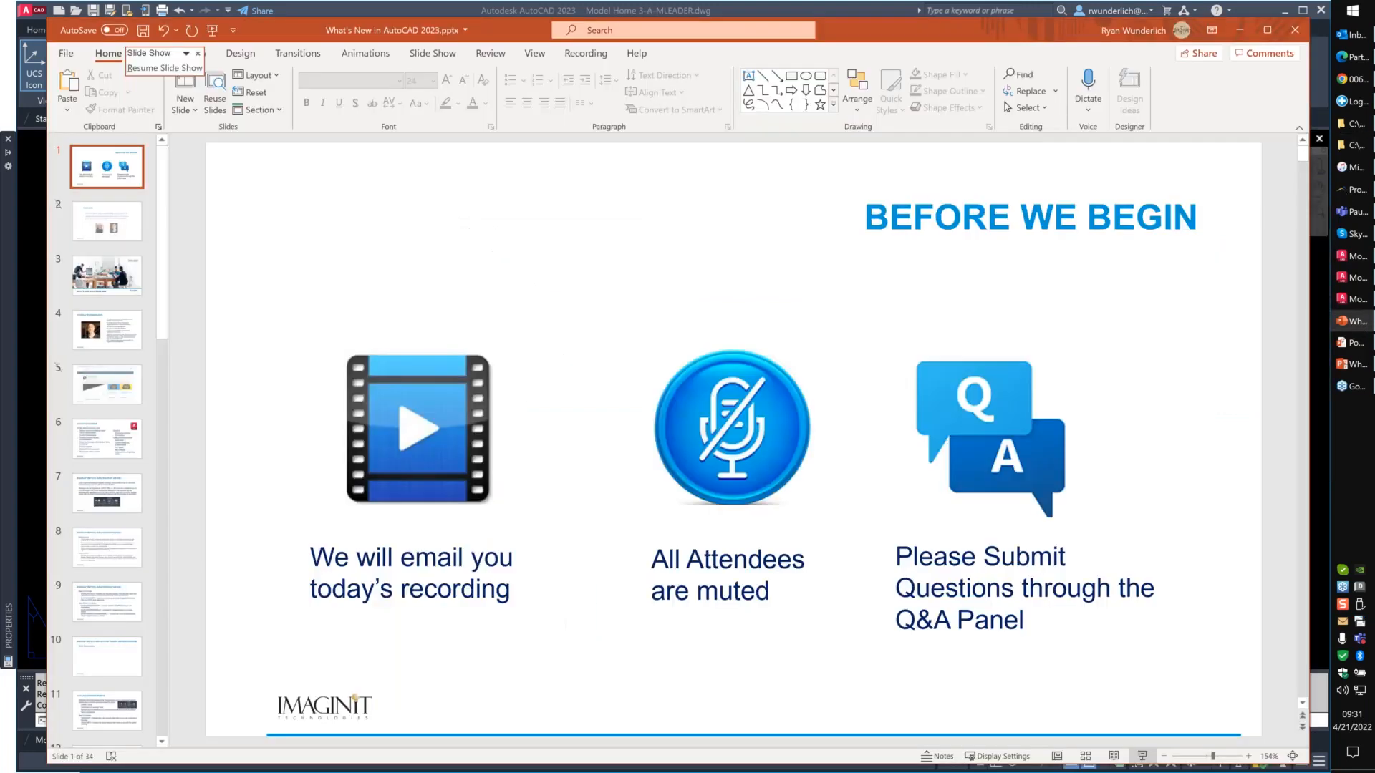
pyautogui.click(165, 68)
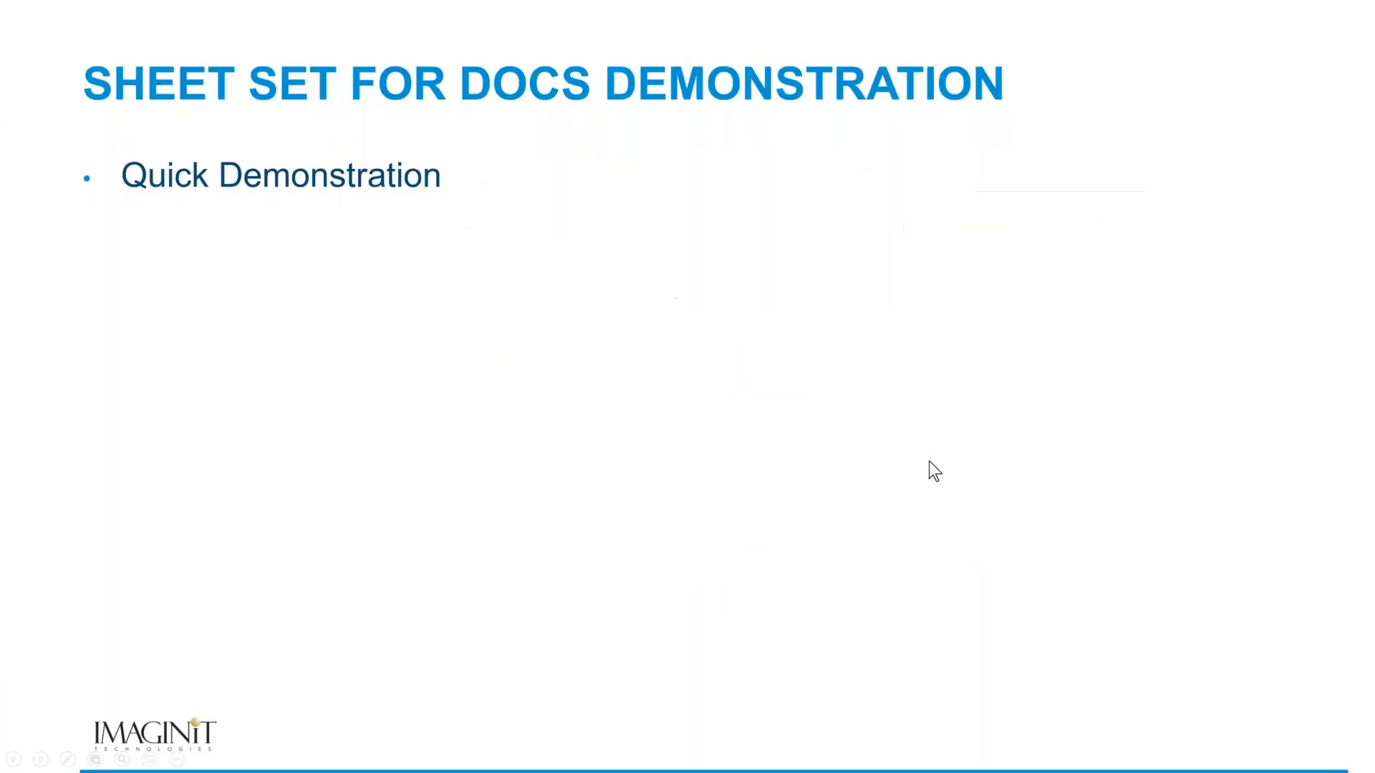
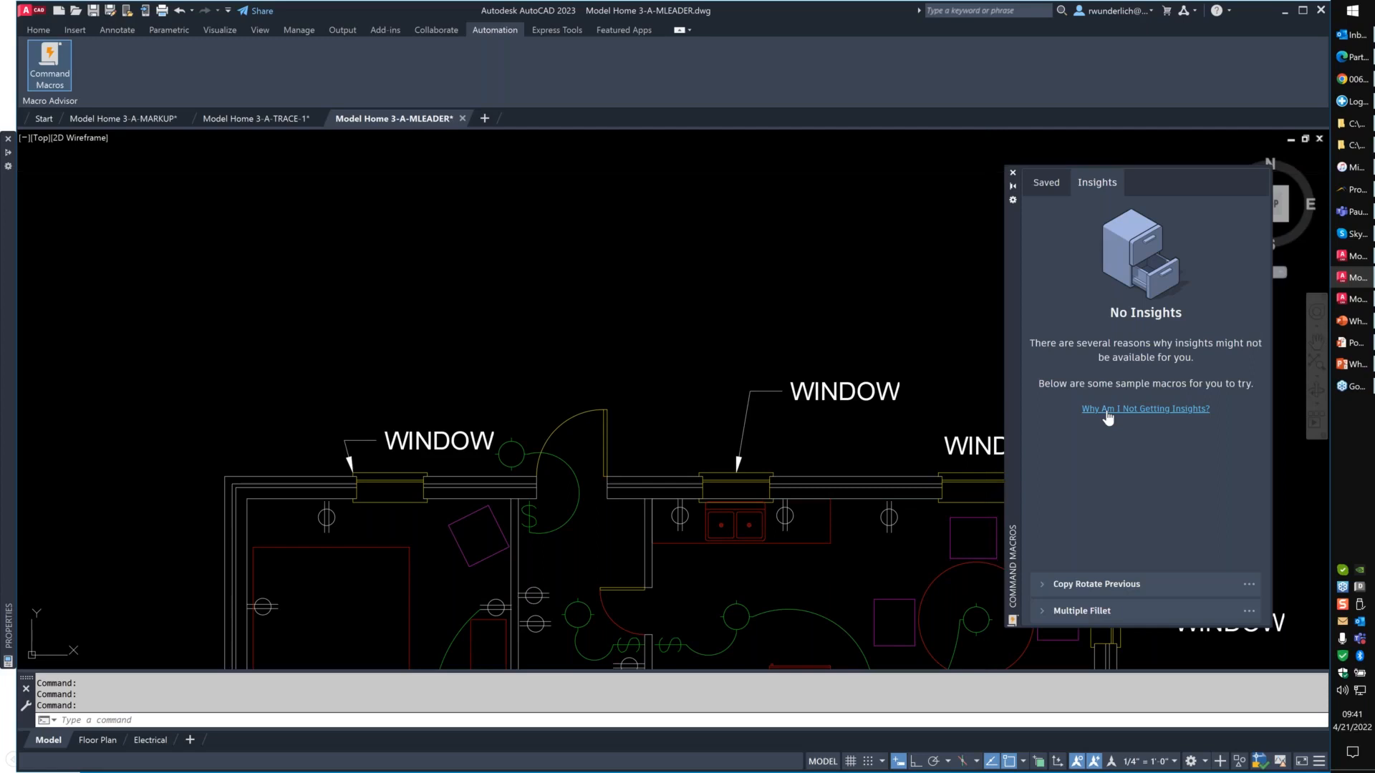
# - Open and close the help on why insights are unavailable, and check the saved command macros before returning to the insights
pyautogui.click(1108, 412)
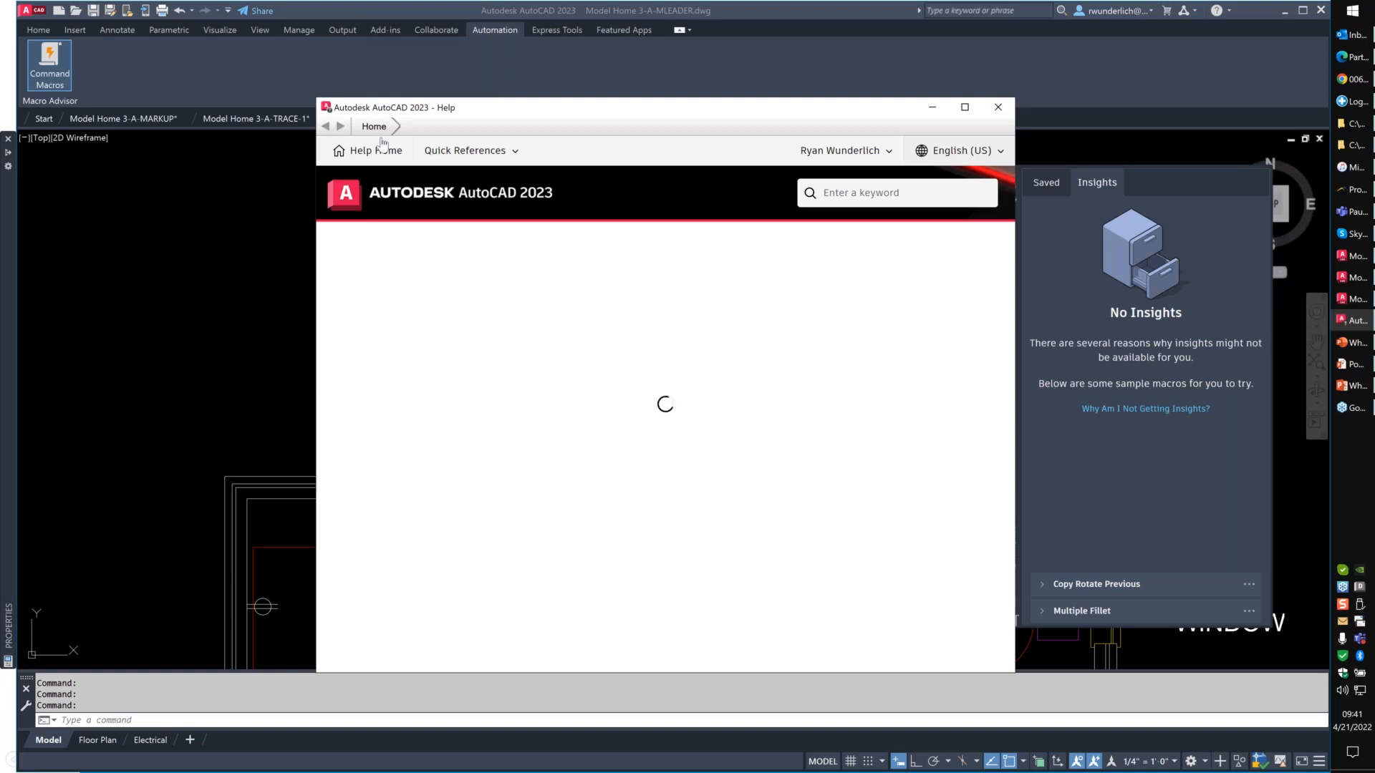
pyautogui.click(1000, 108)
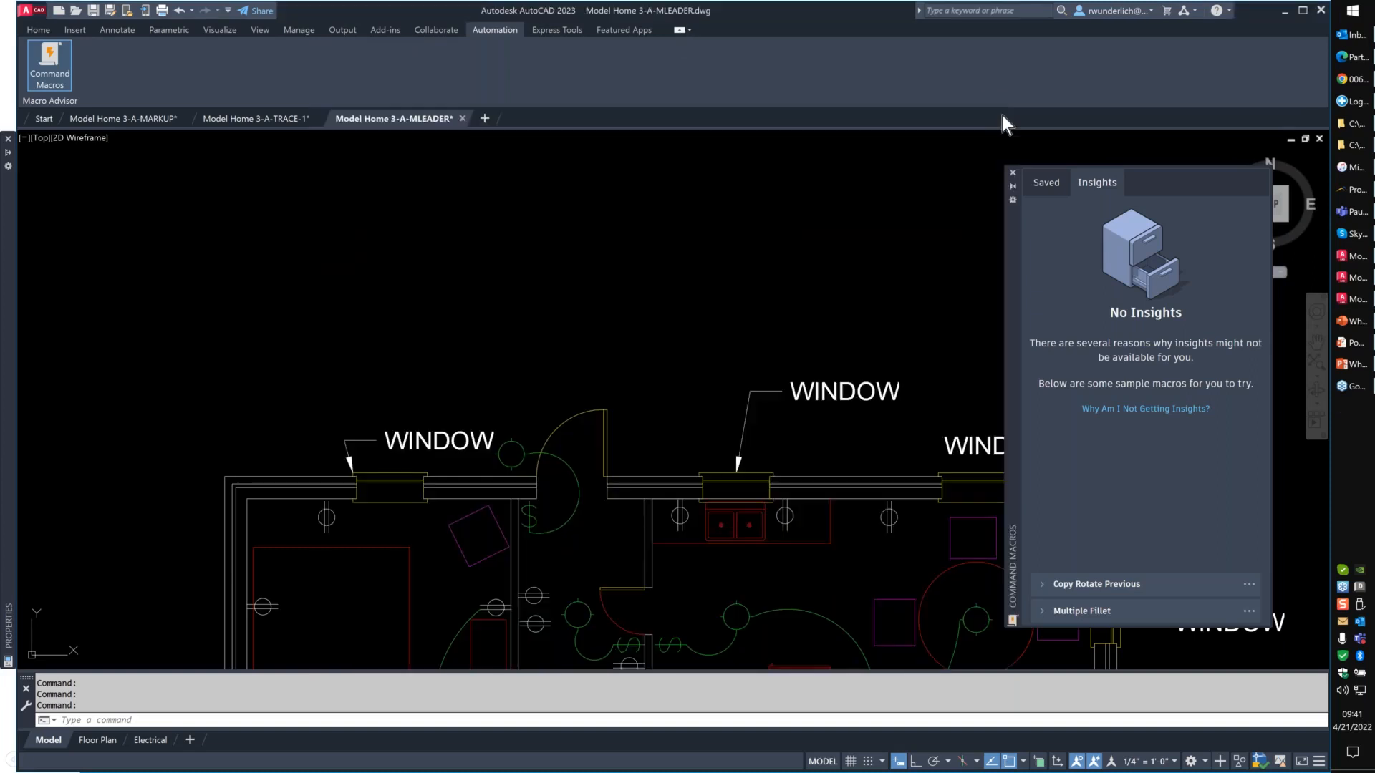
pyautogui.click(1045, 184)
pyautogui.click(1096, 184)
# - Expand the Copy Rotate Previous and Multiple Fillet sample macros and examine their code, highlighting the Copy Rotate Previous macro string
pyautogui.click(1096, 585)
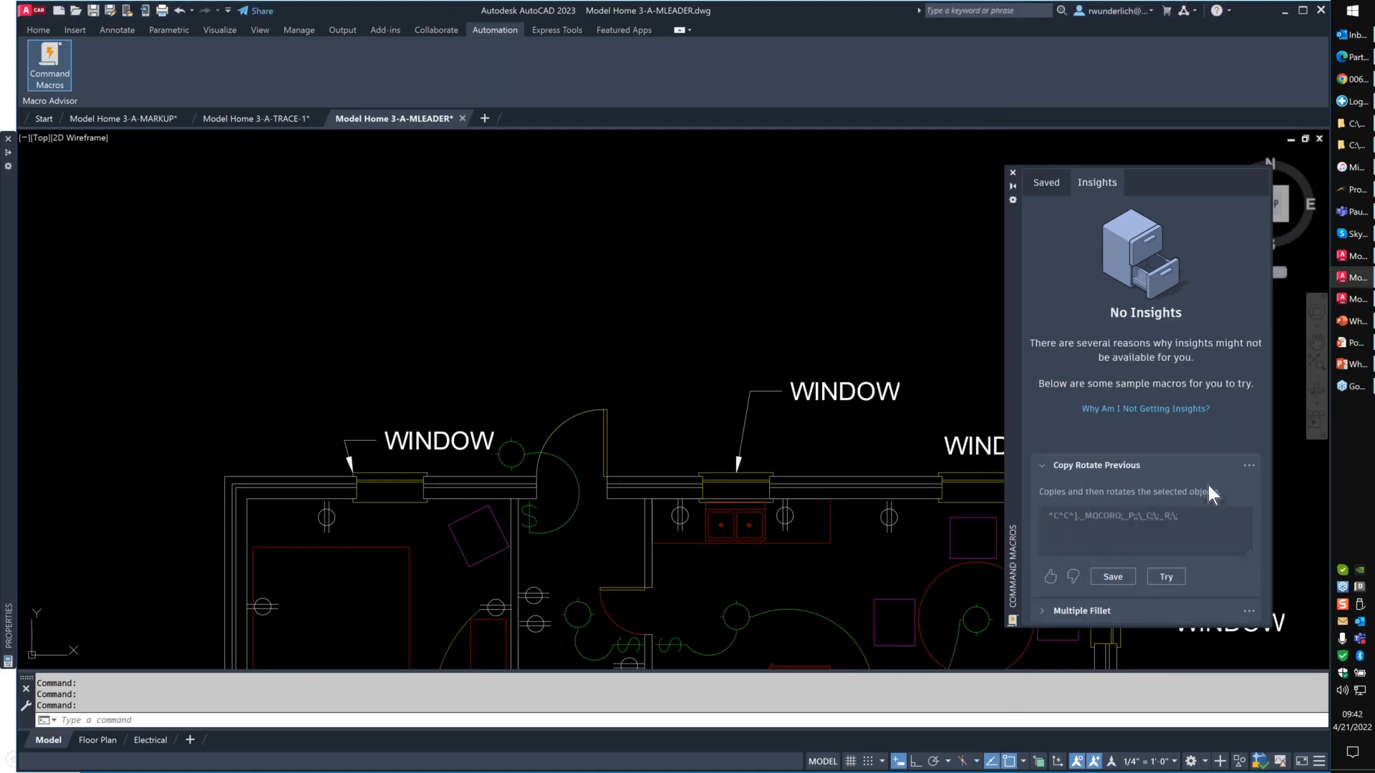
pyautogui.click(1043, 608)
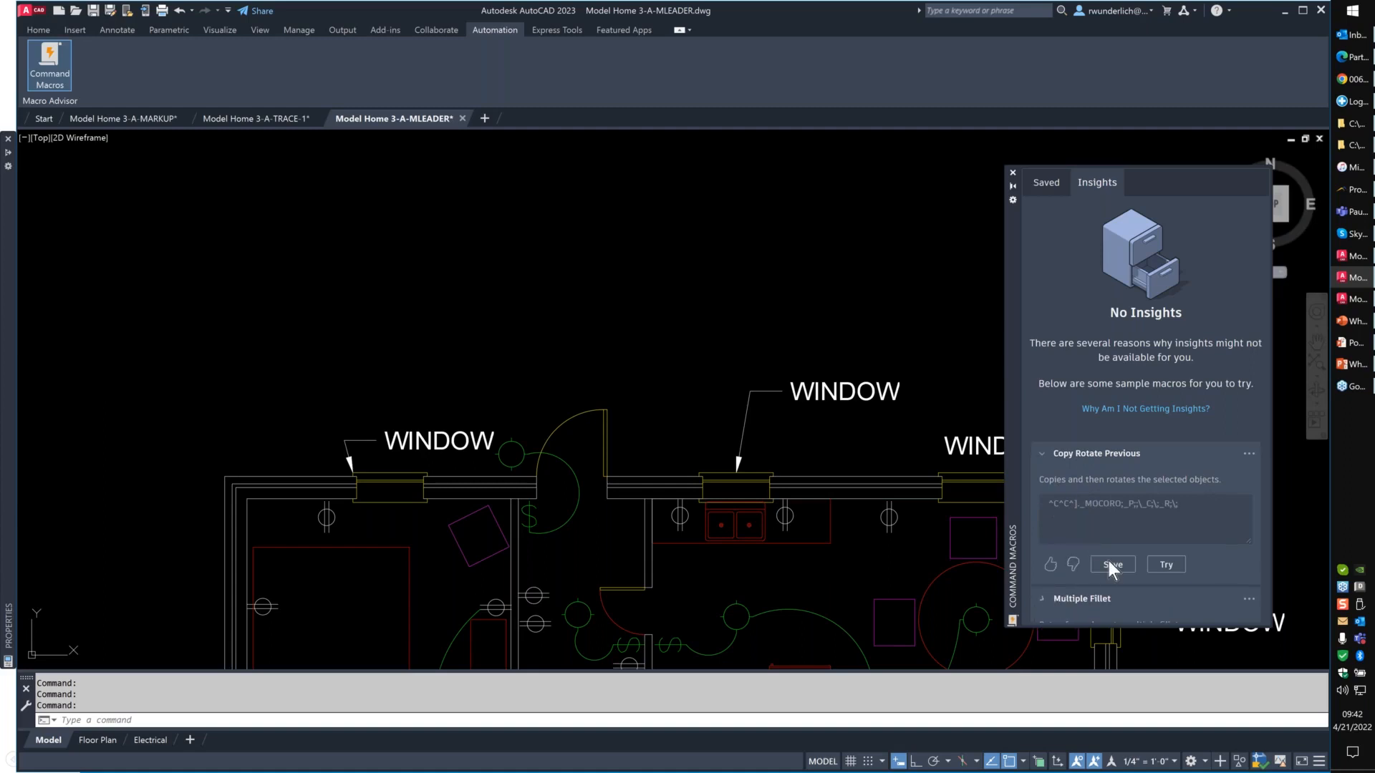
pyautogui.scroll(-3, 1211, 571)
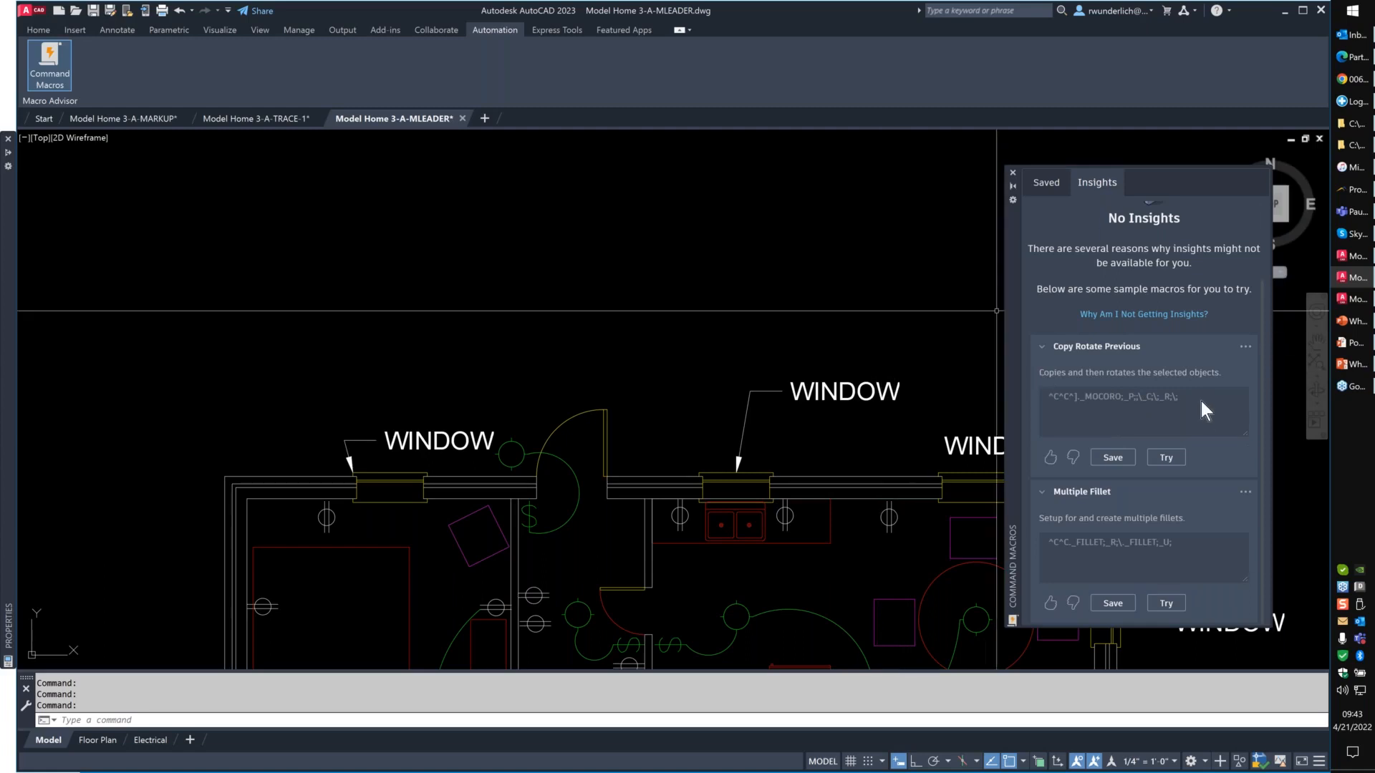
pyautogui.tripleClick(1161, 396)
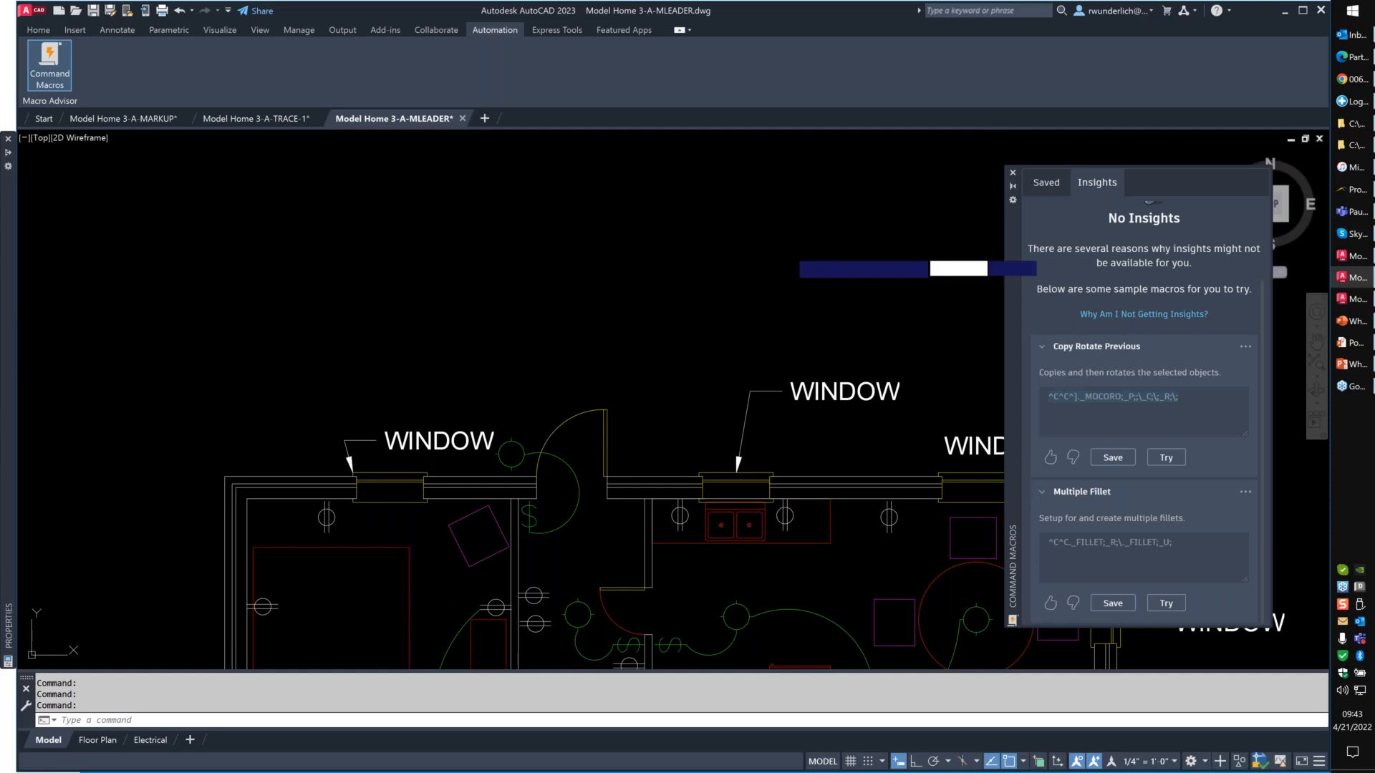
pyautogui.click(788, 249)
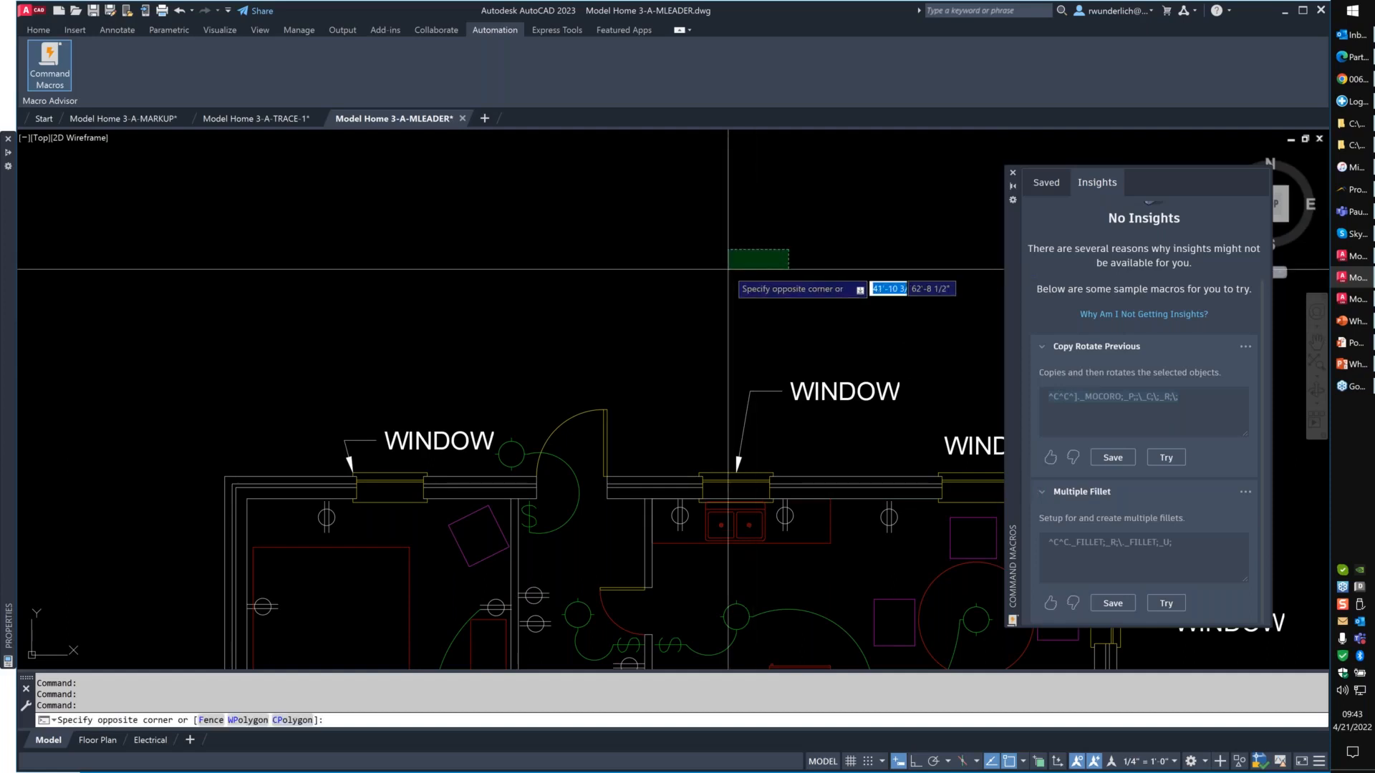
pyautogui.click(728, 270)
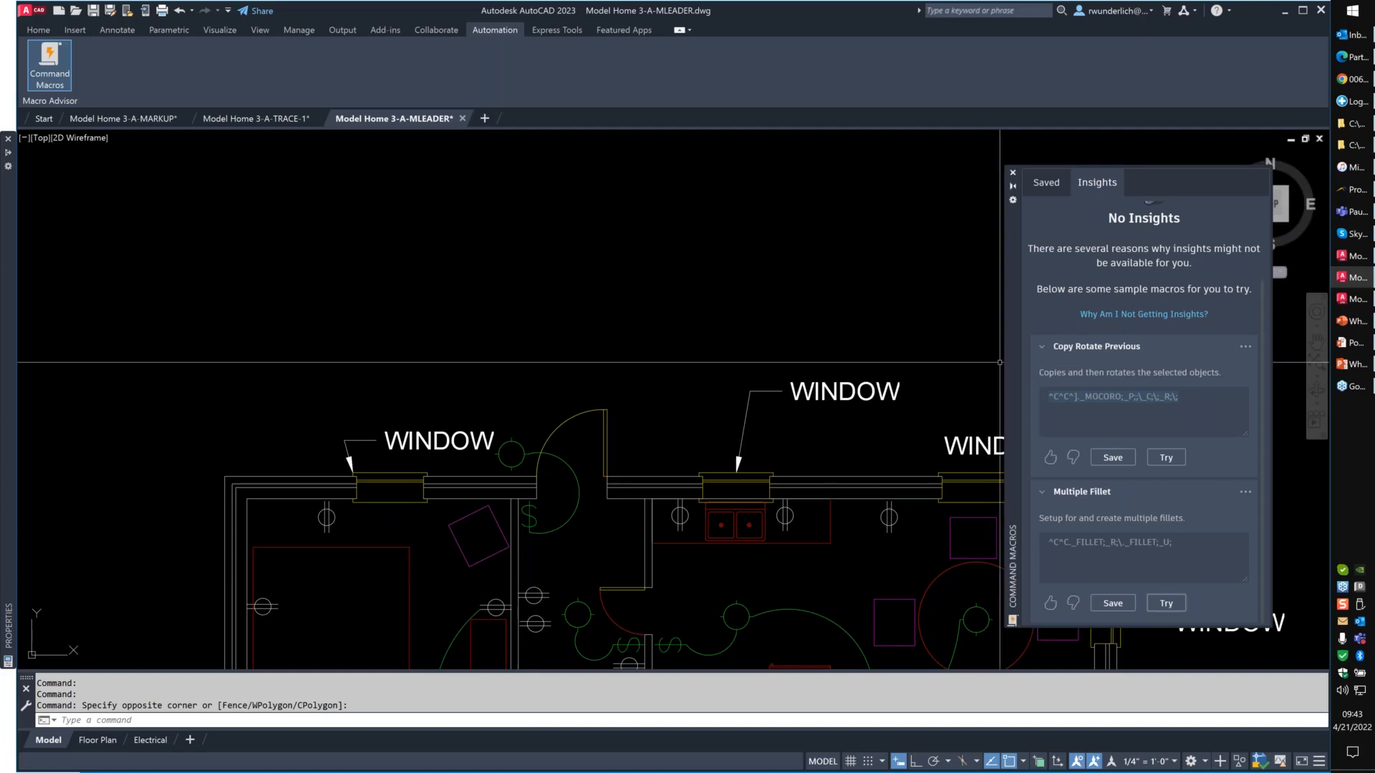
# - Try the Multiple Fillet sample macro with a 6-inch radius and fillet the outermost wall lines at the plan's upper-left corner
pyautogui.click(1165, 603)
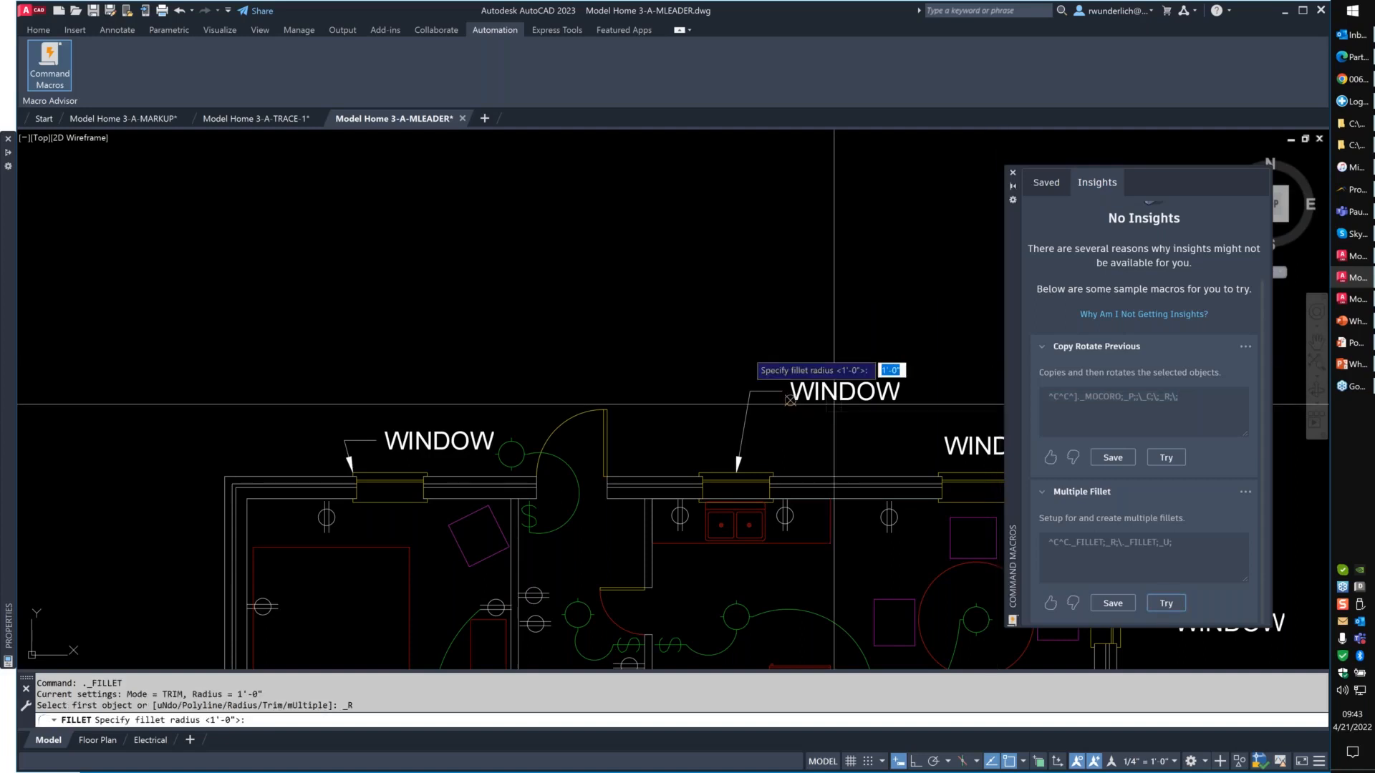
pyautogui.moveTo(373, 368); pyautogui.dragTo(396, 240, button='middle')
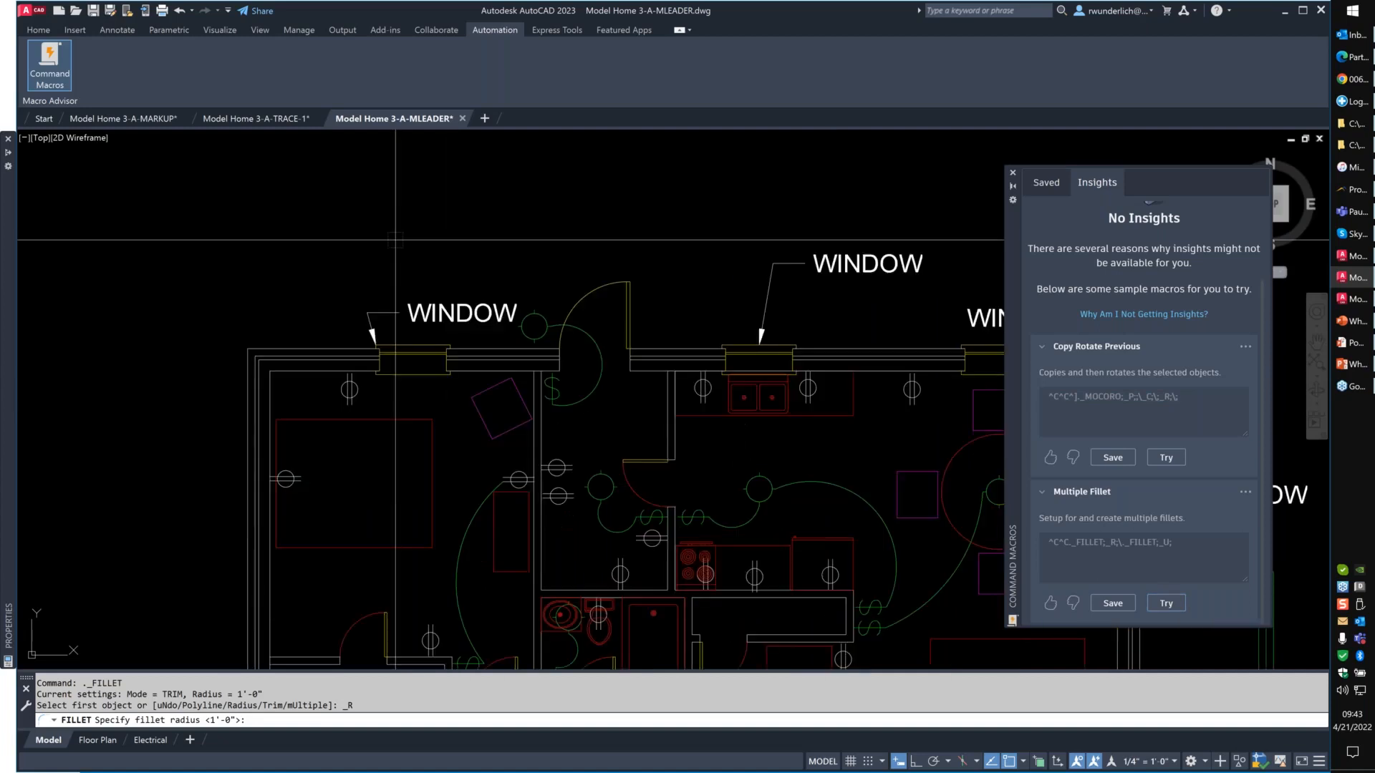
pyautogui.write('6')
pyautogui.press('Return')
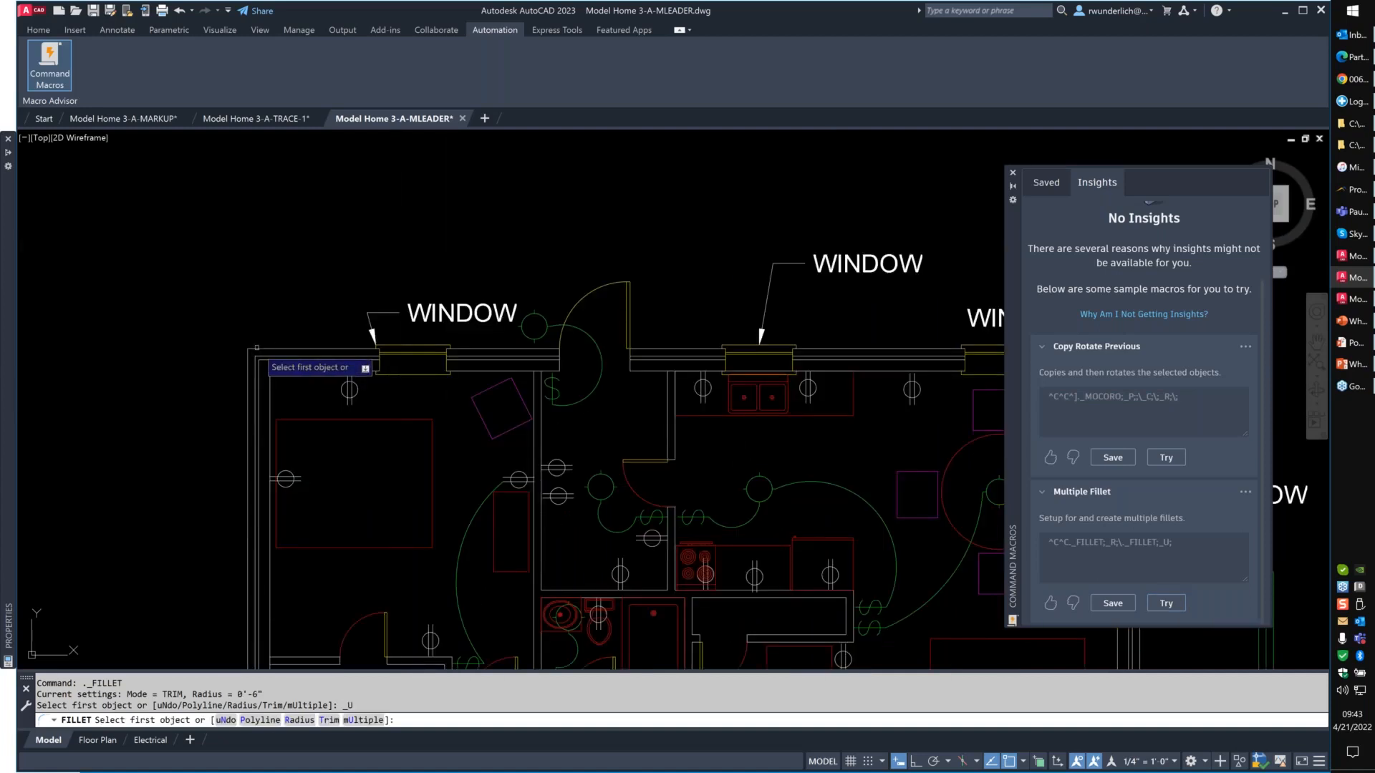
pyautogui.click(256, 352)
pyautogui.click(254, 379)
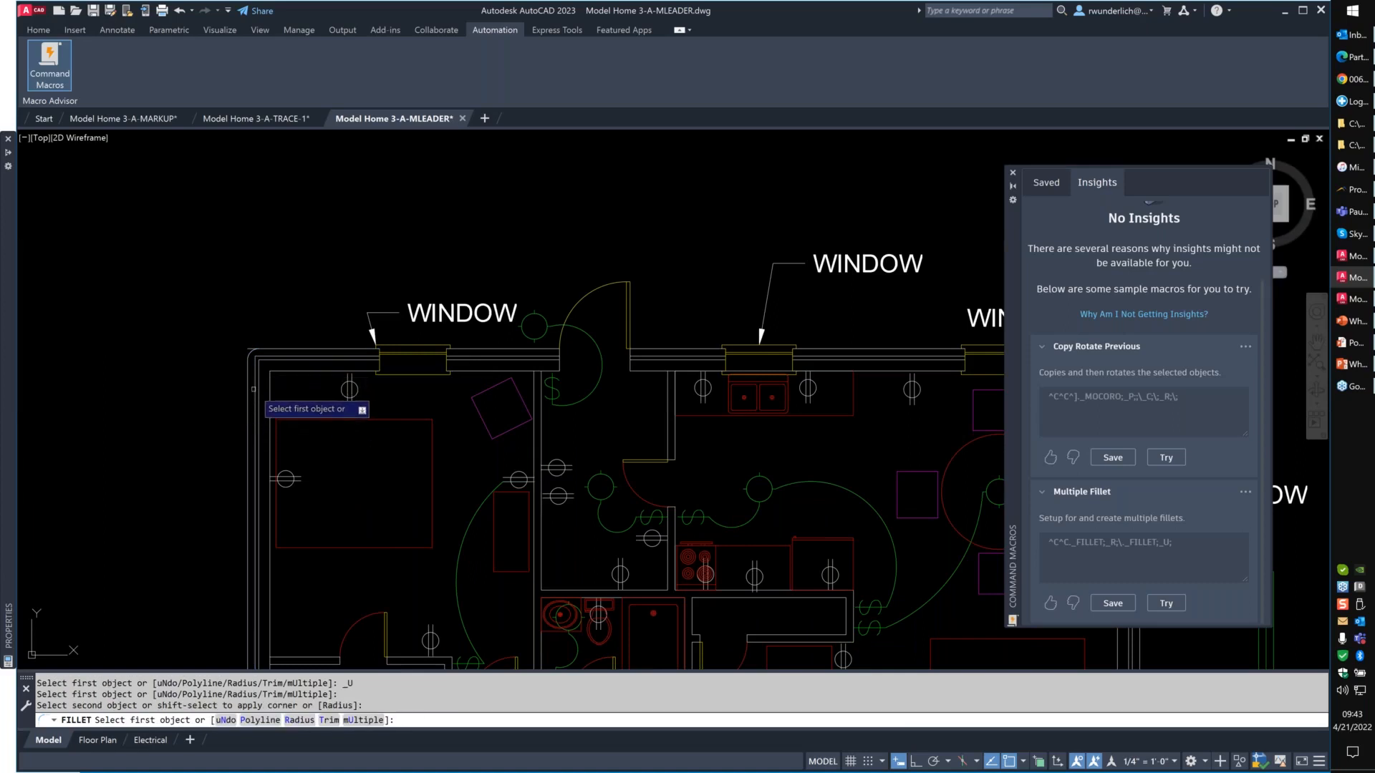
# - Fillet the two middle pairs of wall lines at the same corner with the running macro and end the command
pyautogui.click(253, 390)
pyautogui.click(275, 358)
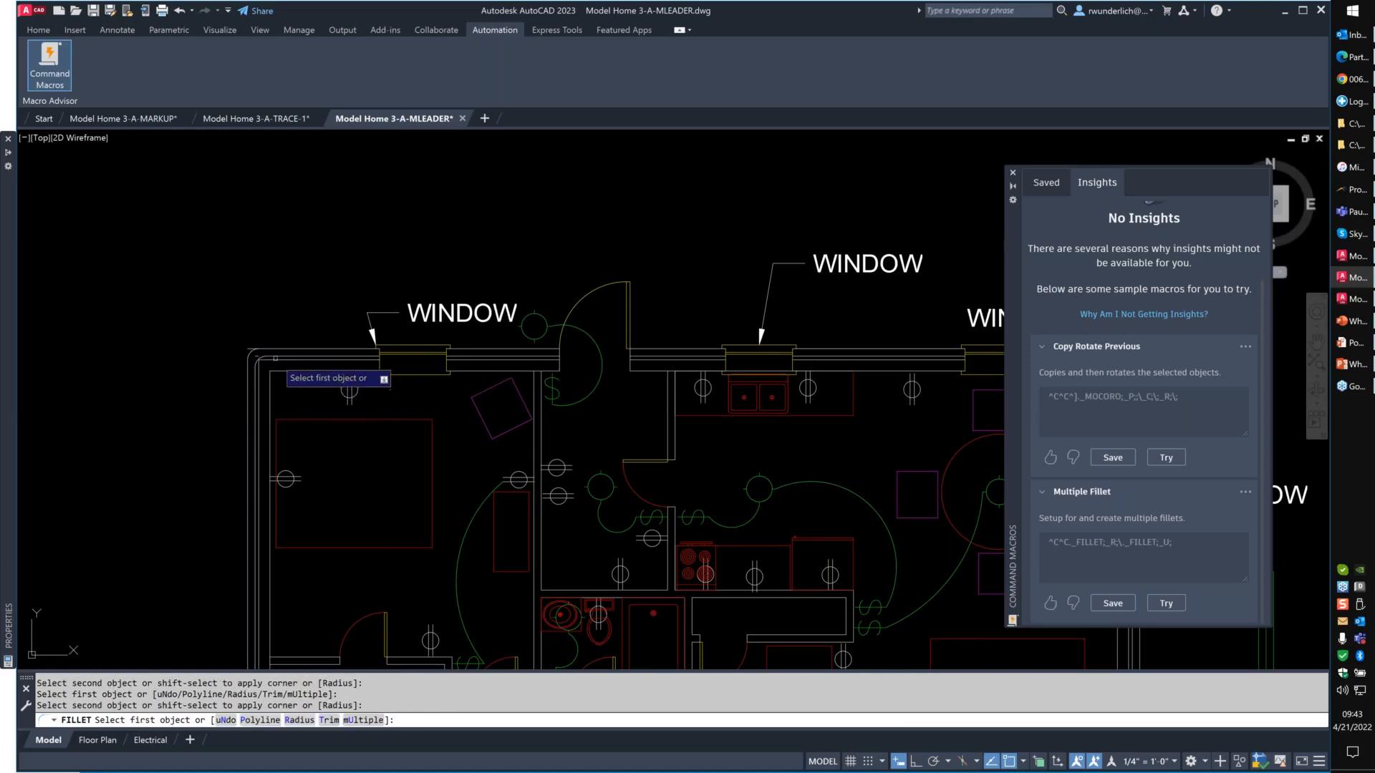
pyautogui.click(275, 358)
pyautogui.click(272, 413)
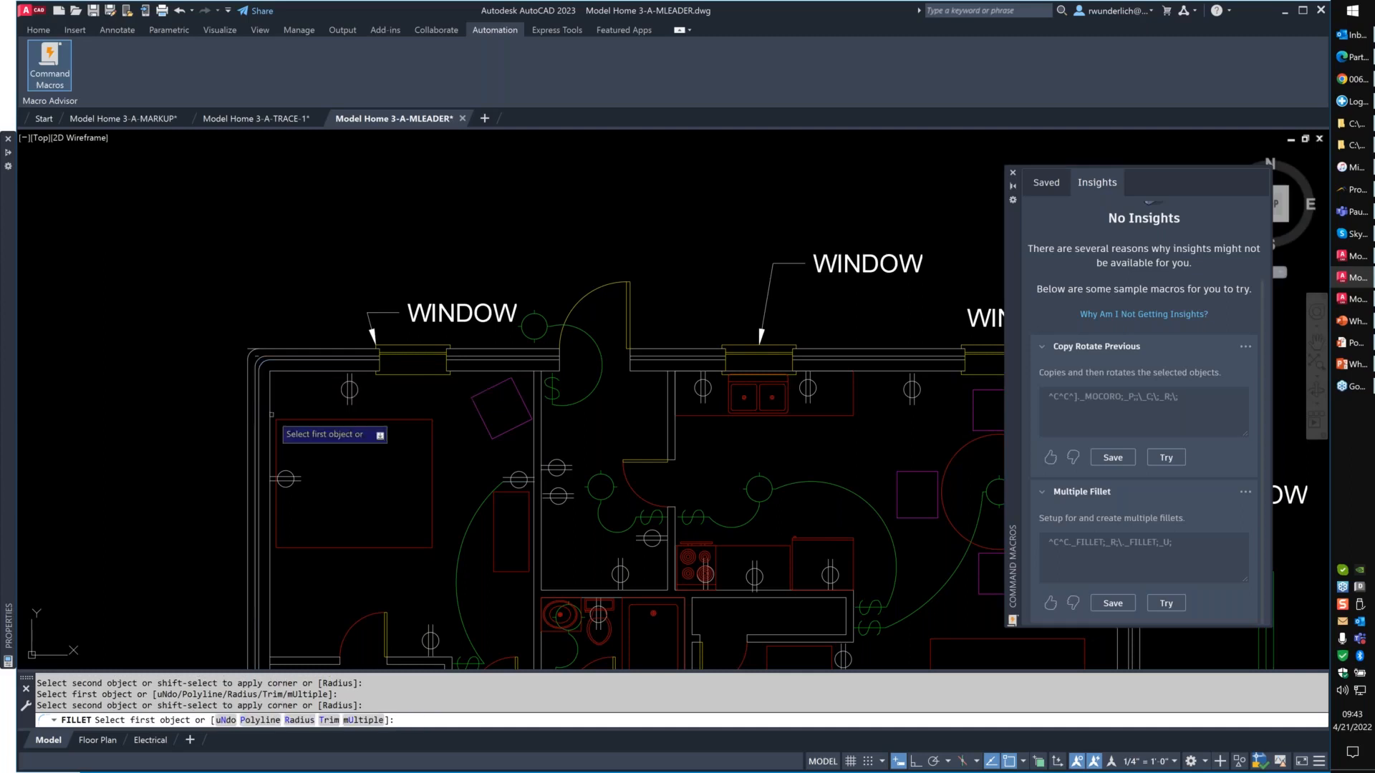
pyautogui.press('Return')
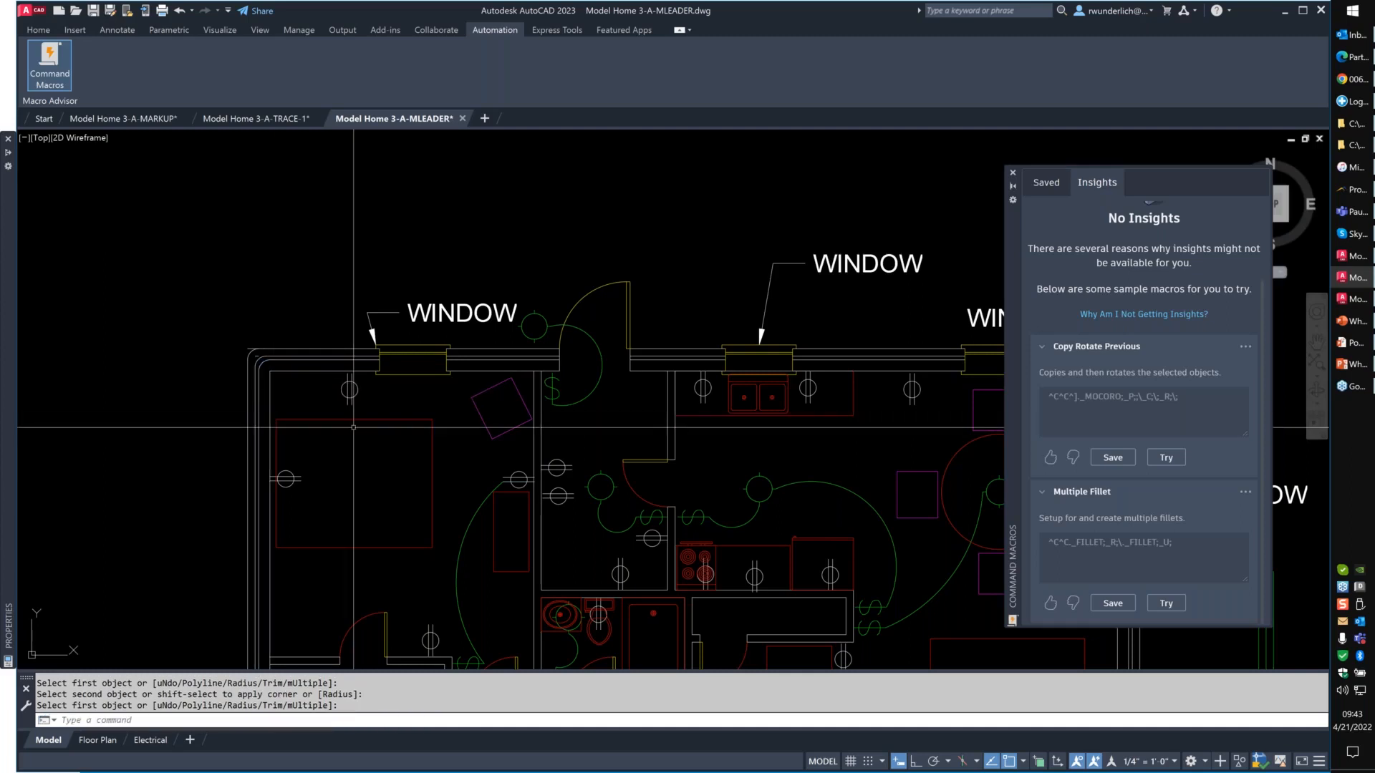
# - Close the Command Macros palette, switch to the PowerPoint slide show and advance to the Graphics Enhancements slide
pyautogui.scroll(5, 361, 387)
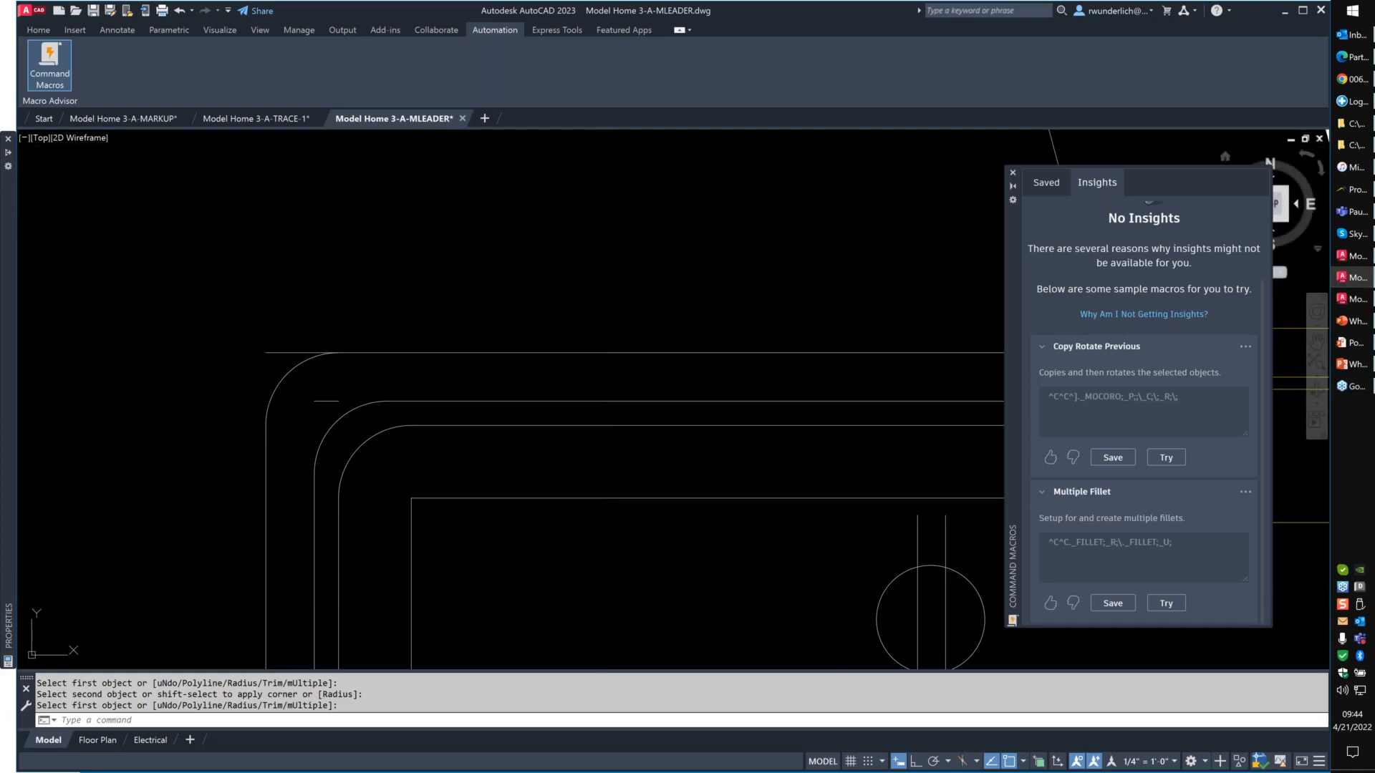
pyautogui.click(1013, 173)
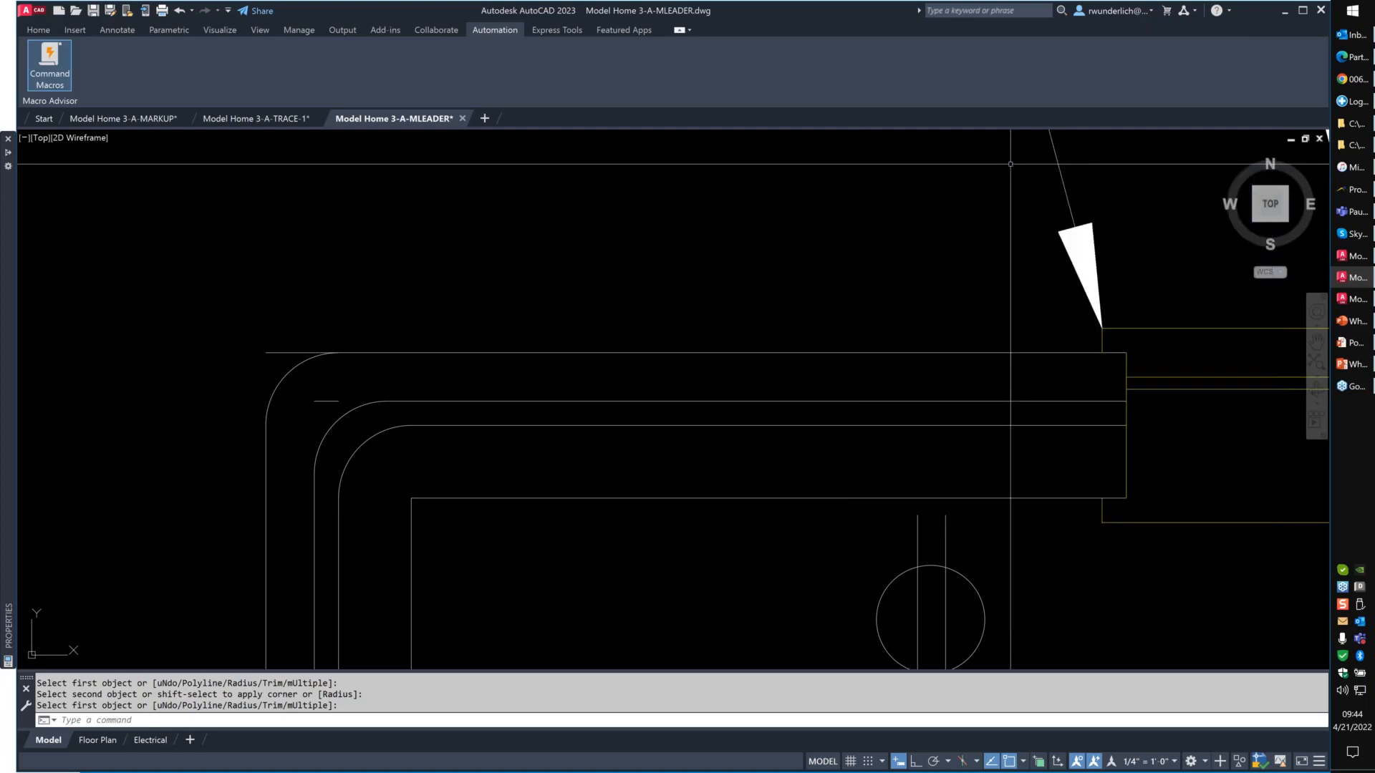
pyautogui.click(1355, 320)
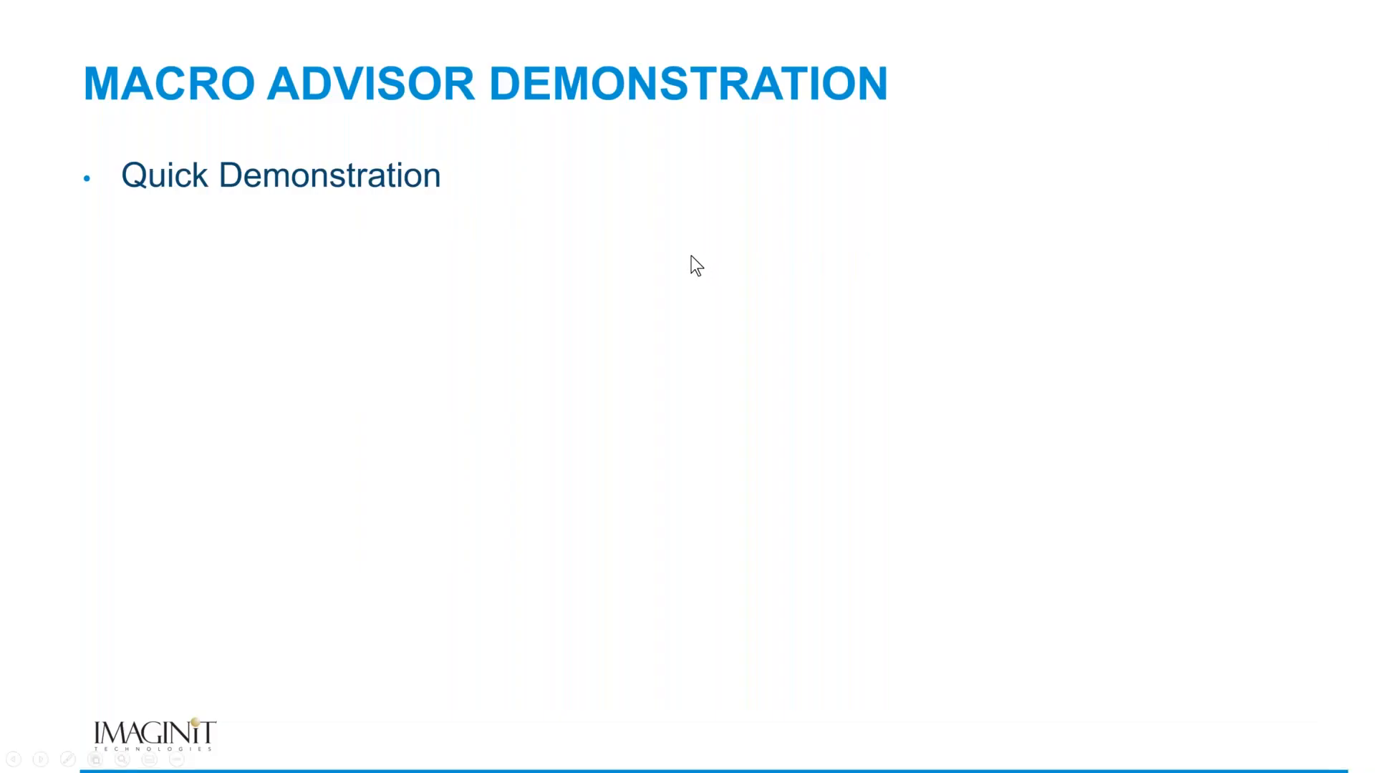
pyautogui.click(690, 256)
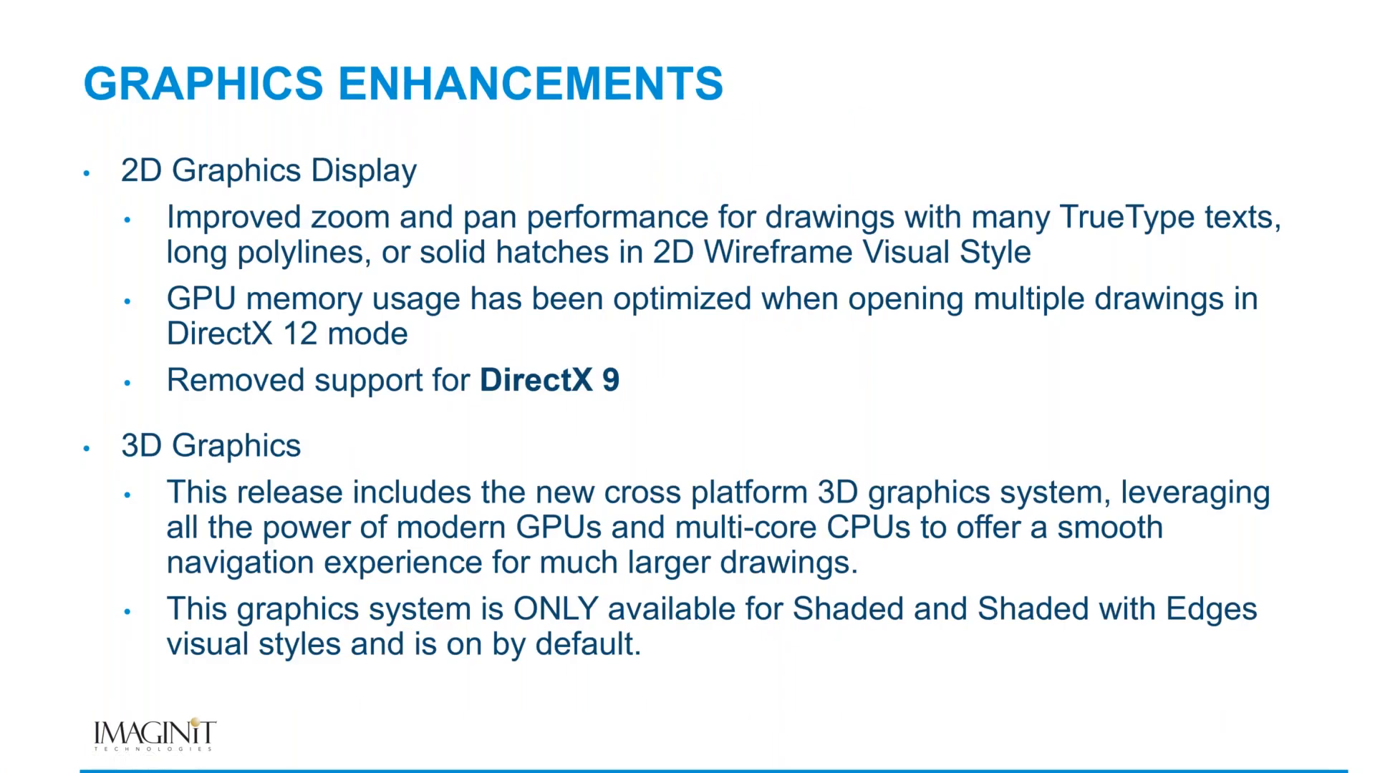
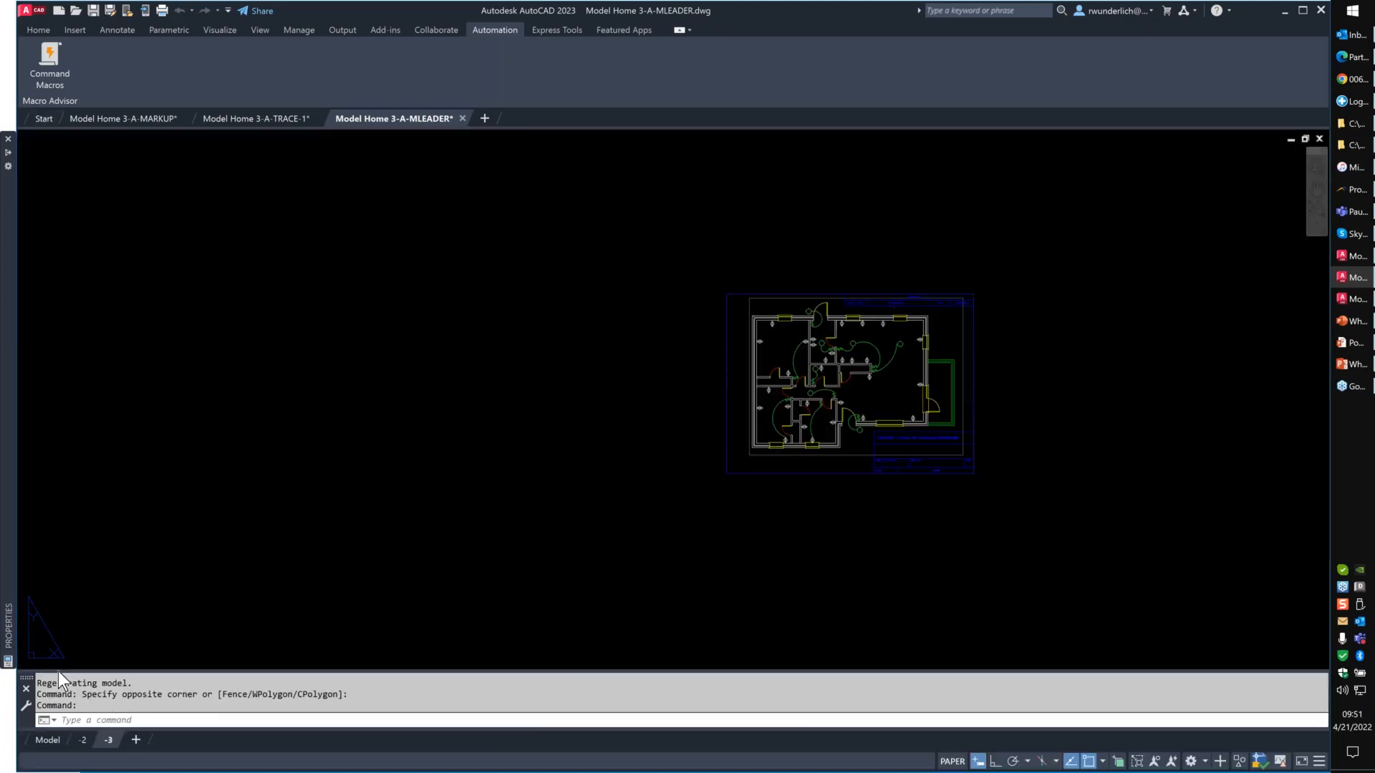
# - Return to model space and save a copy of Model Home 3-A-MLEADER.dwg in the Autodesk Docs Project Files folder
pyautogui.click(48, 741)
pyautogui.hotkey('ctrl', 'shift', 's')
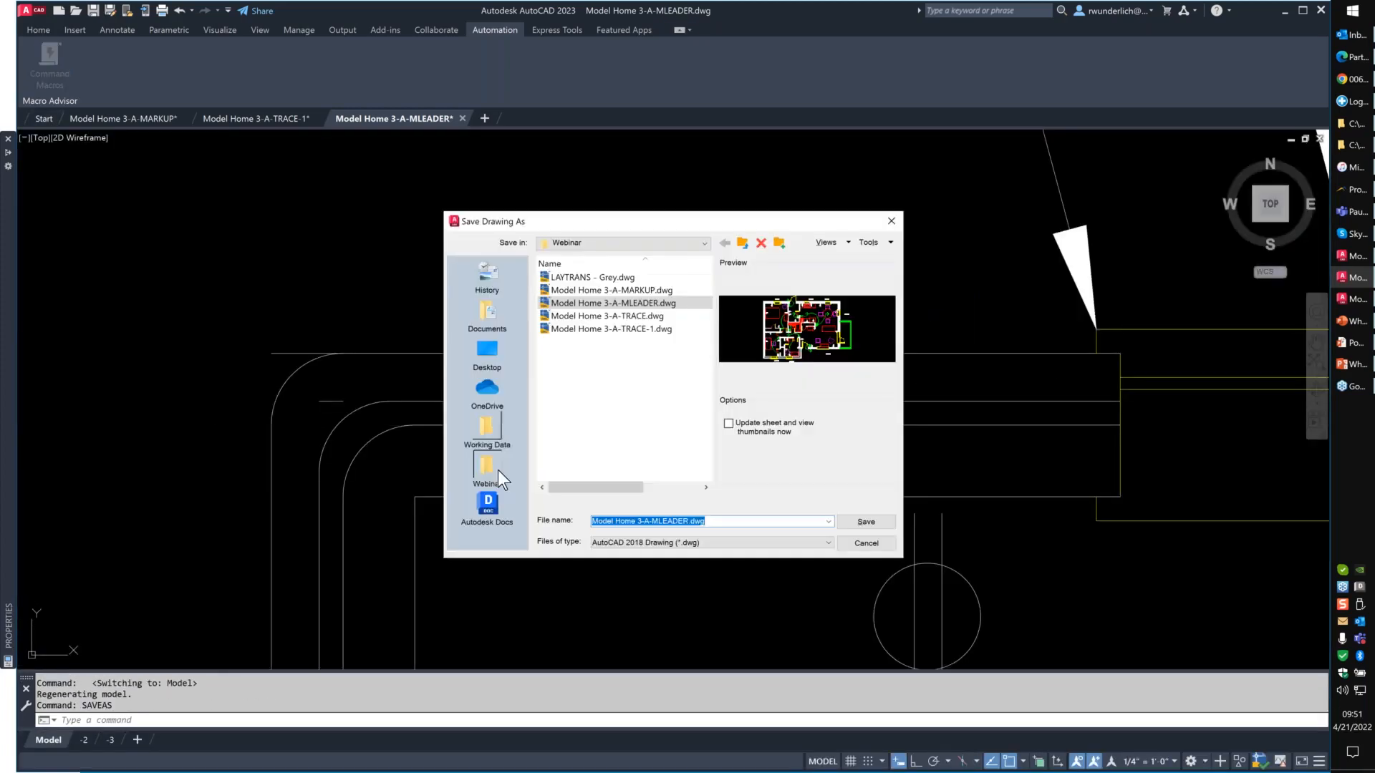
pyautogui.doubleClick(572, 277)
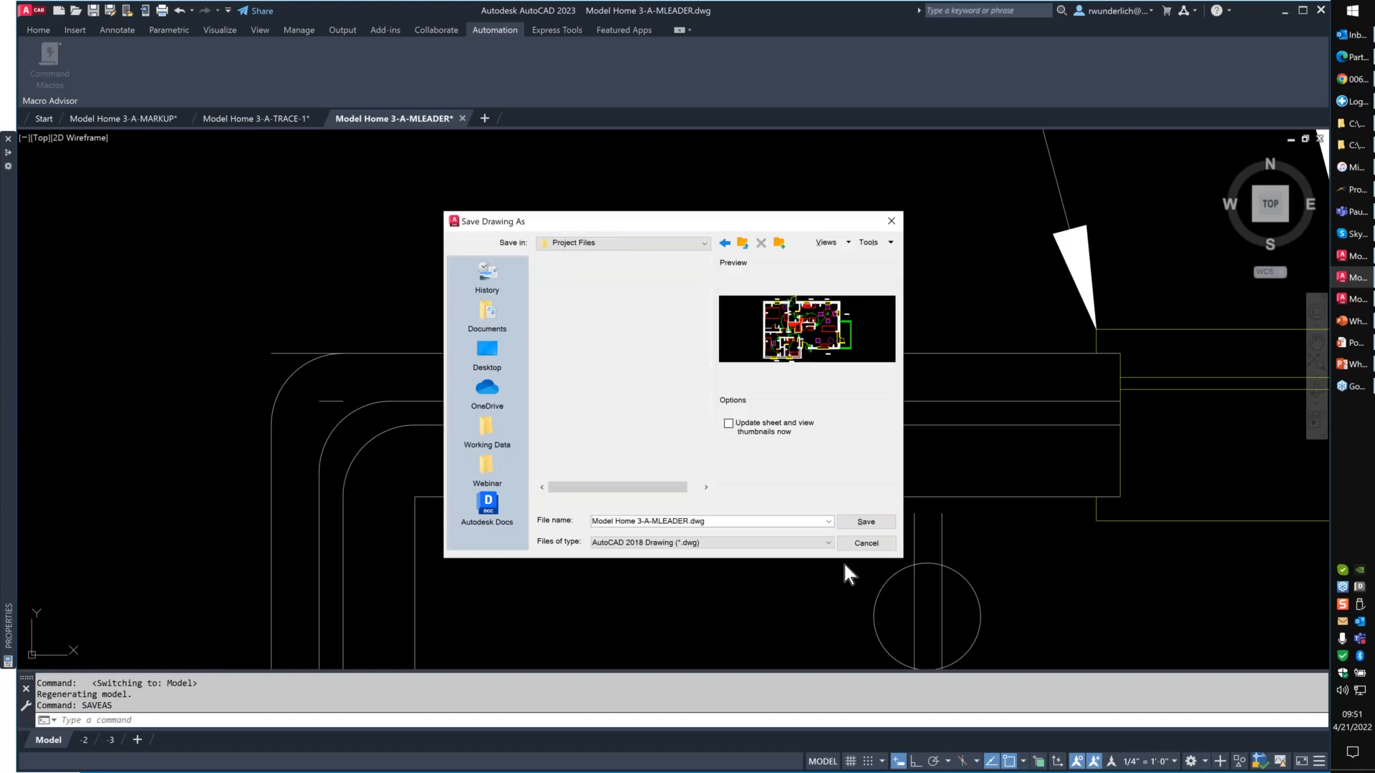
pyautogui.click(852, 525)
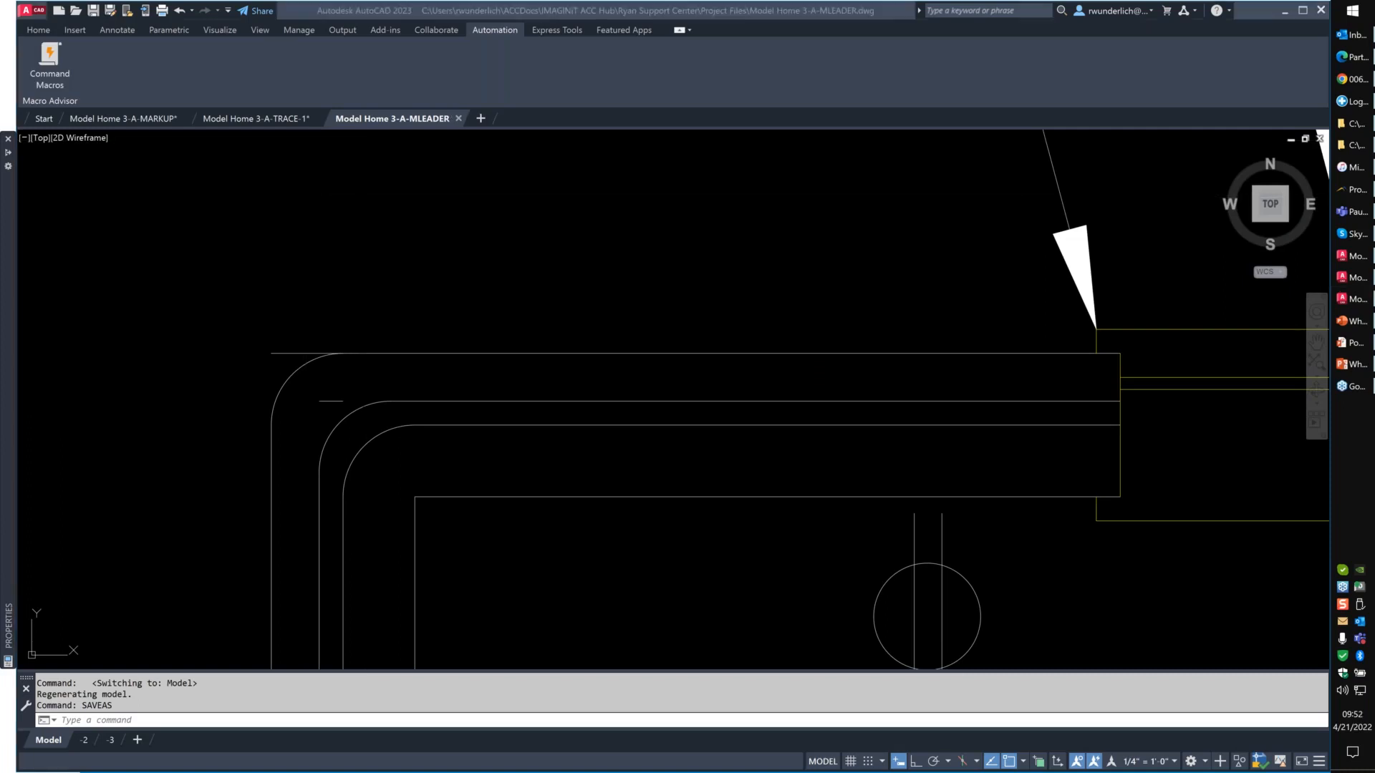
pyautogui.click(526, 222)
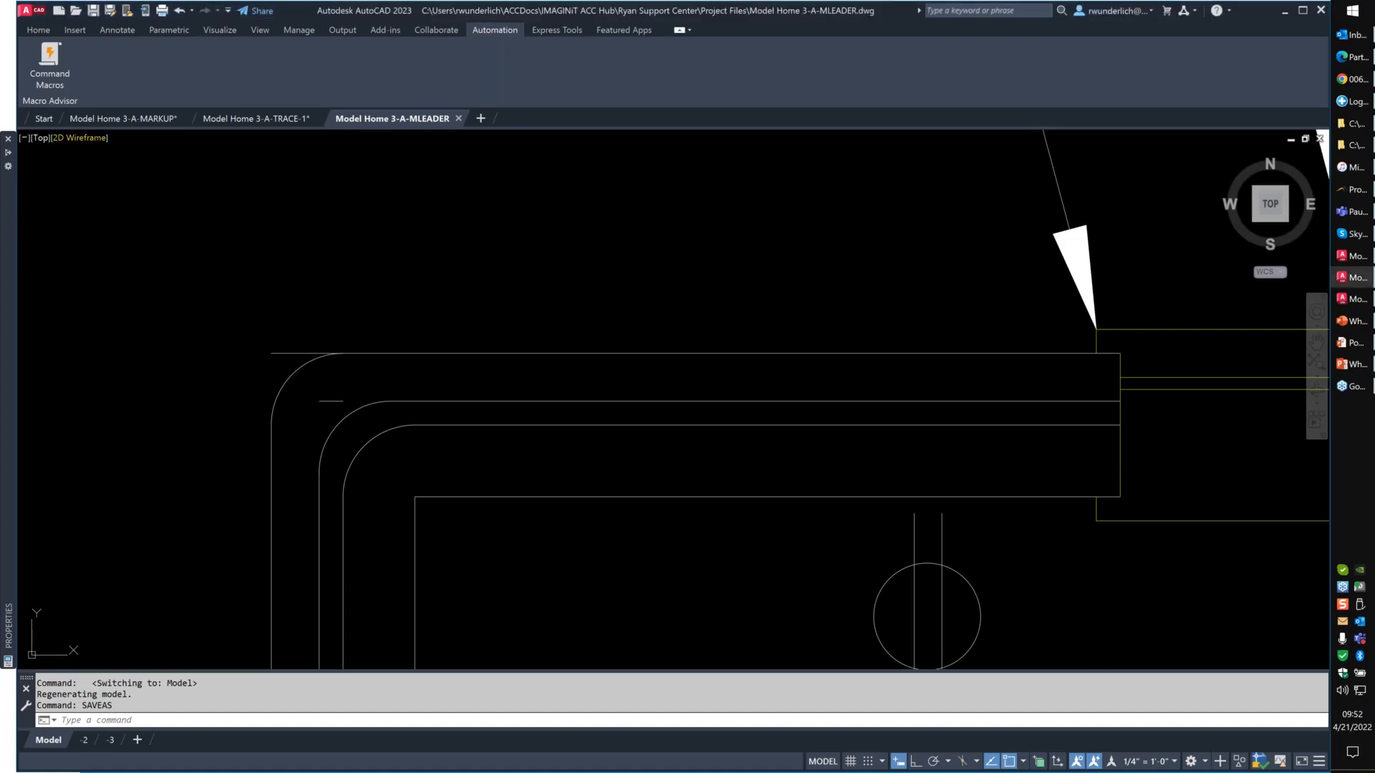
# - Open the recent Docs Sheet Set.dst from the Autodesk Docs Project Files folder in Sheet Set Manager and lock it for editing
pyautogui.write('SSM')
pyautogui.press('Return')
pyautogui.click(72, 201)
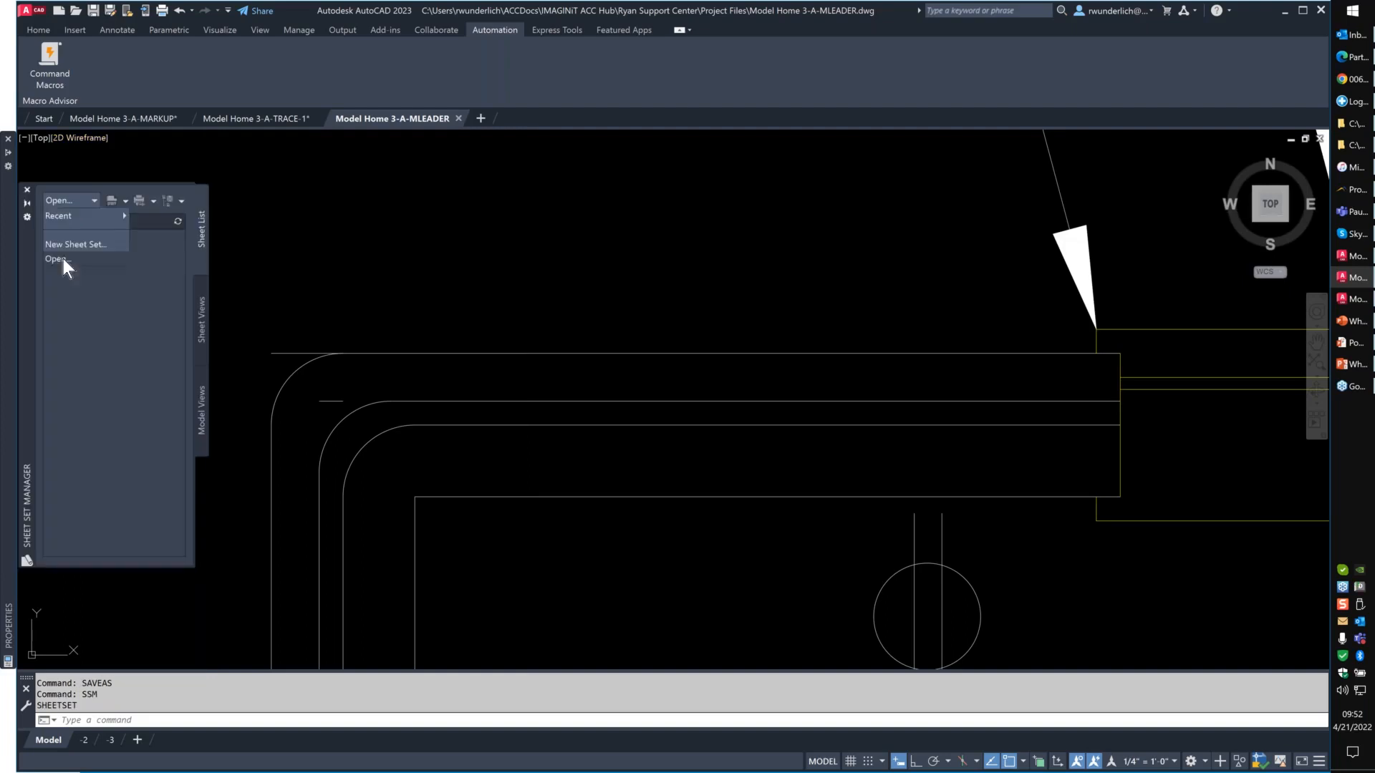
pyautogui.moveTo(84, 221)
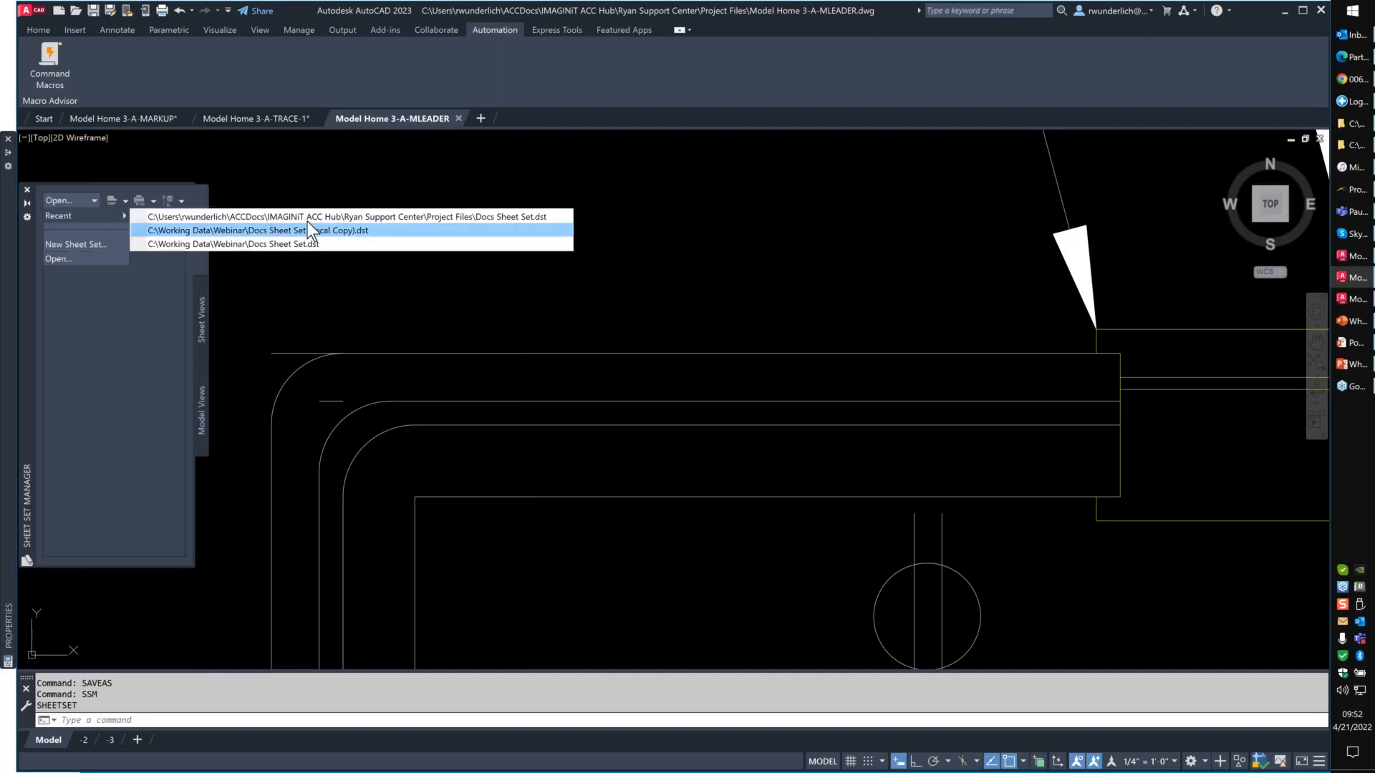
pyautogui.click(380, 216)
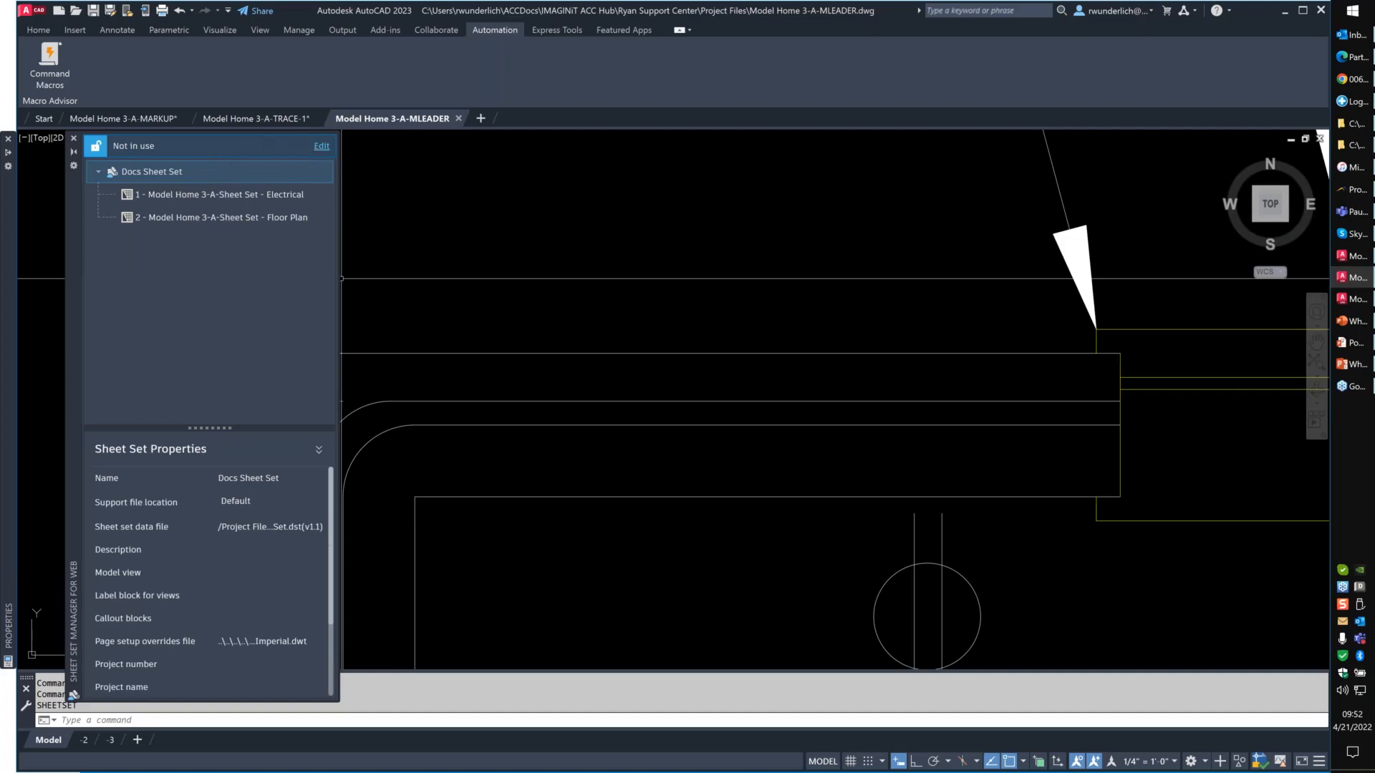
pyautogui.click(319, 148)
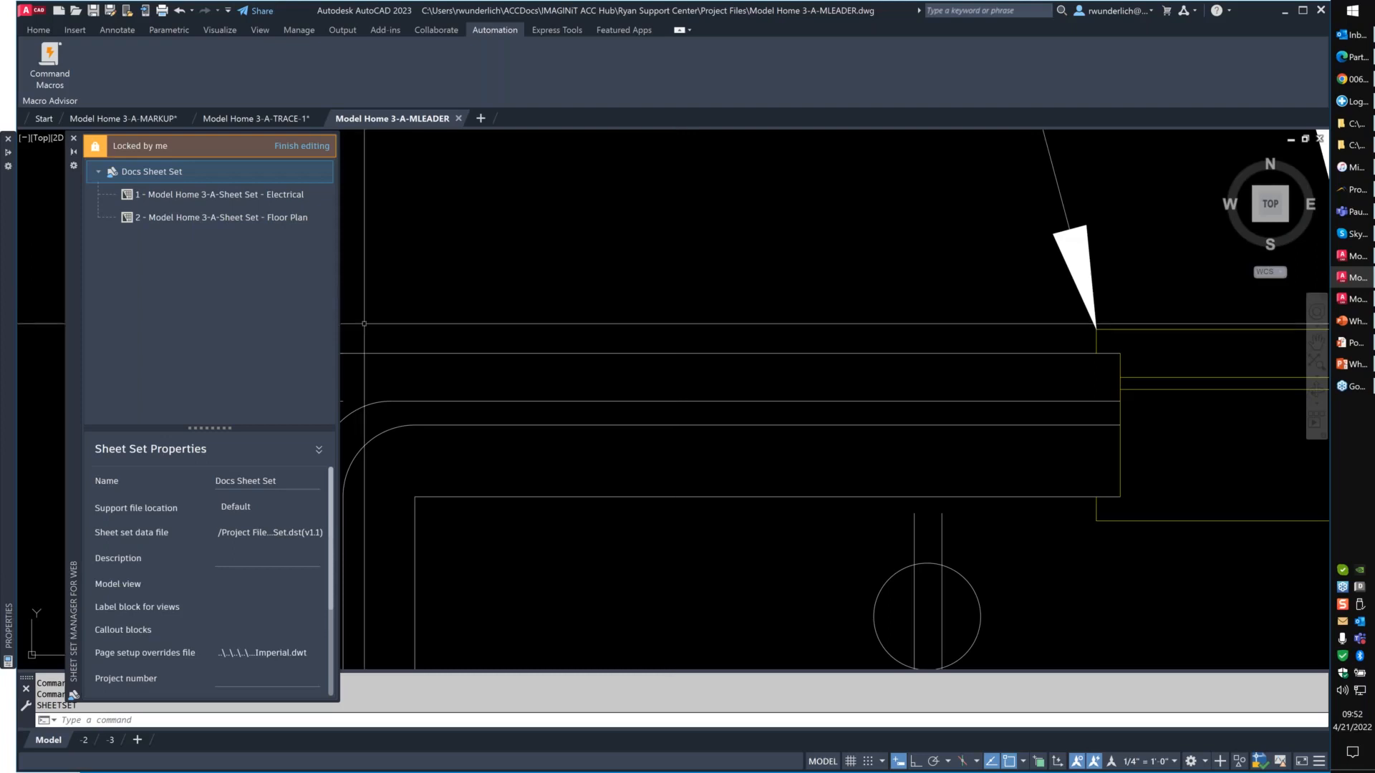
# - Switch to layout -3 and start a new sheet in Docs Sheet Set
pyautogui.click(109, 740)
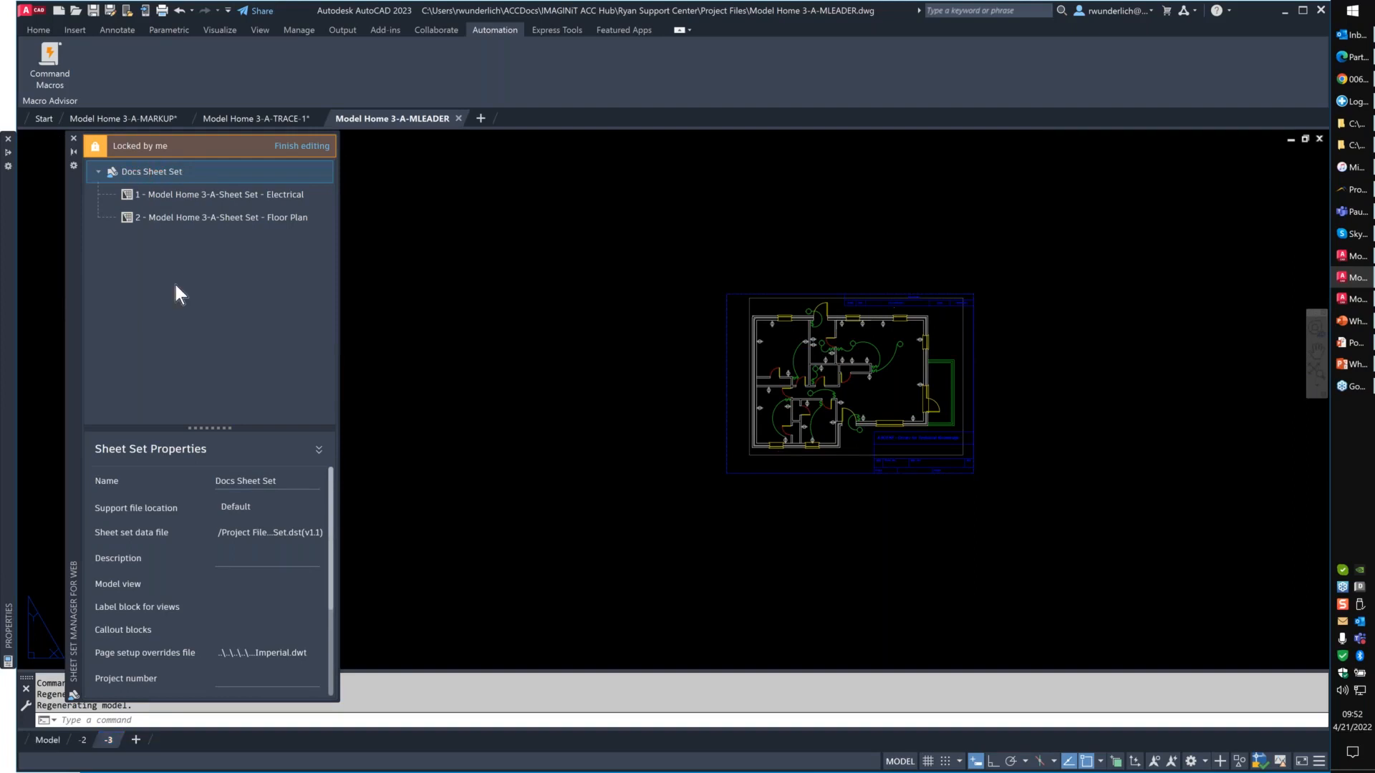
pyautogui.rightClick(159, 173)
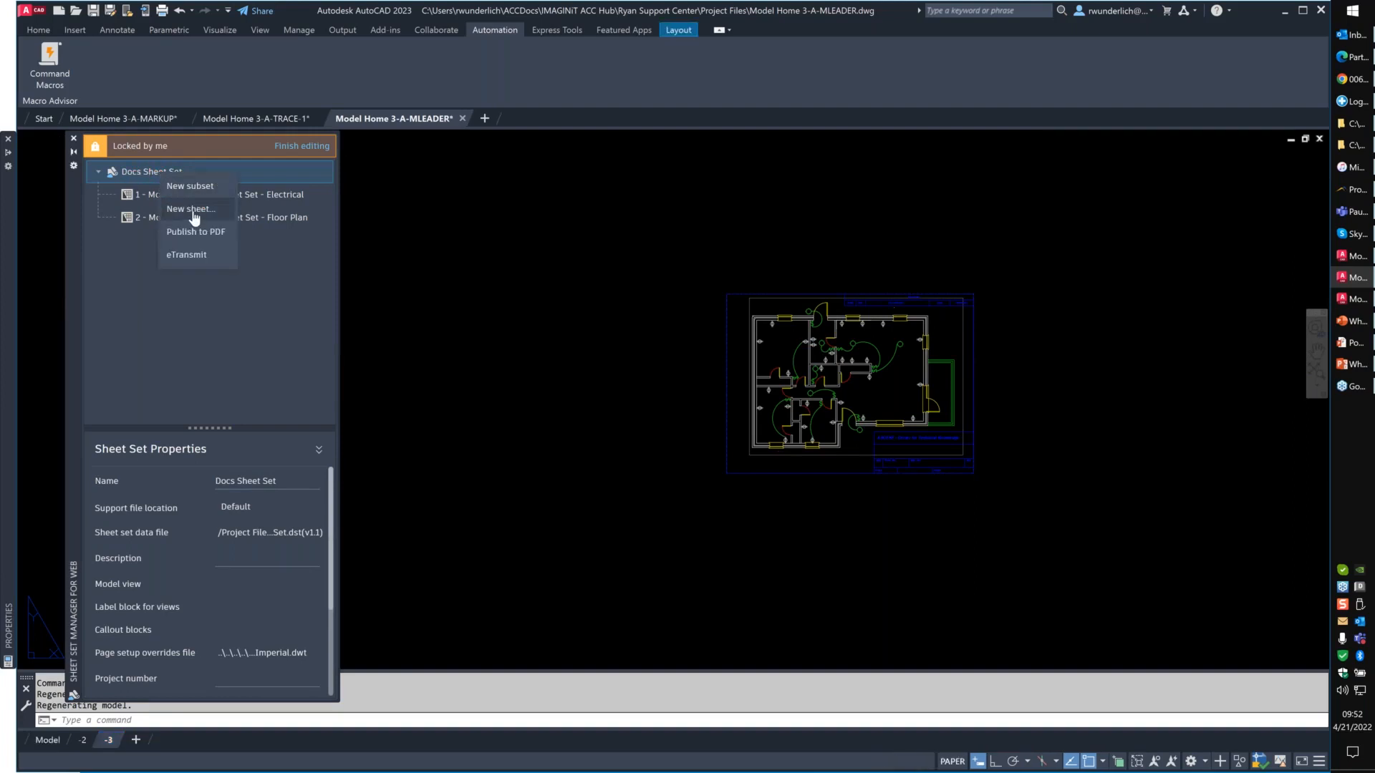
pyautogui.click(190, 209)
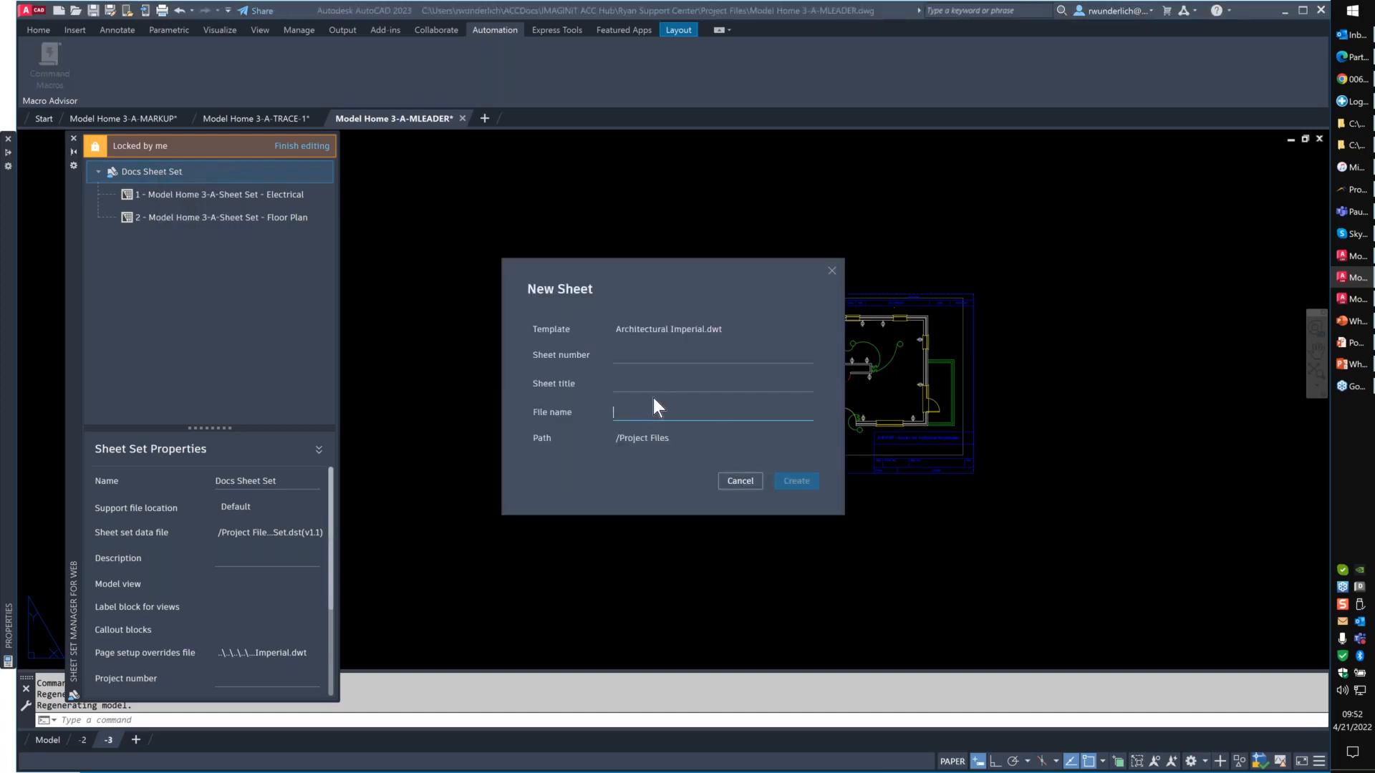
pyautogui.click(633, 356)
pyautogui.click(625, 388)
pyautogui.click(624, 414)
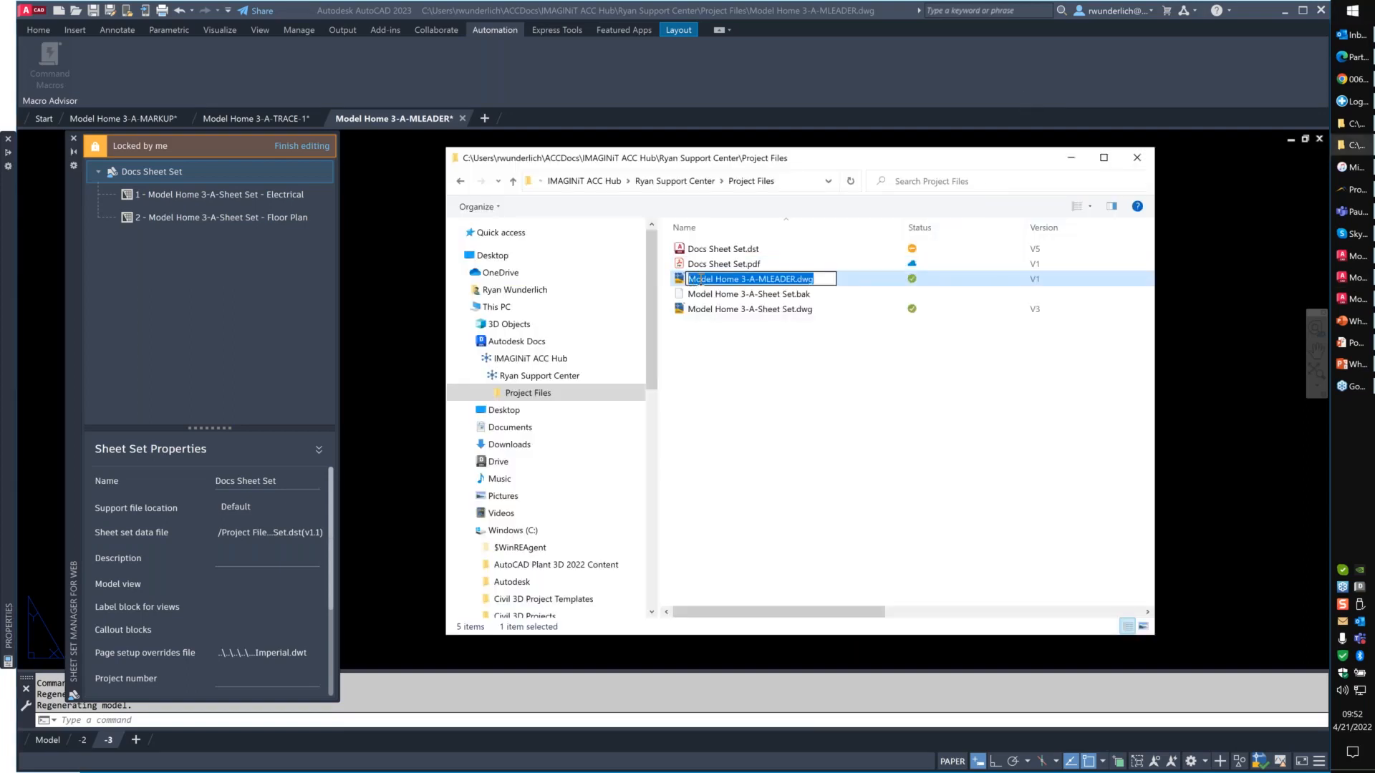
# - Copy the file name Model Home 3-A-MLEADER.dwg from the Project Files folder in File Explorer and return to the New Sheet form
pyautogui.rightClick(700, 280)
pyautogui.click(734, 319)
pyautogui.moveTo(824, 166); pyautogui.dragTo(718, 169)
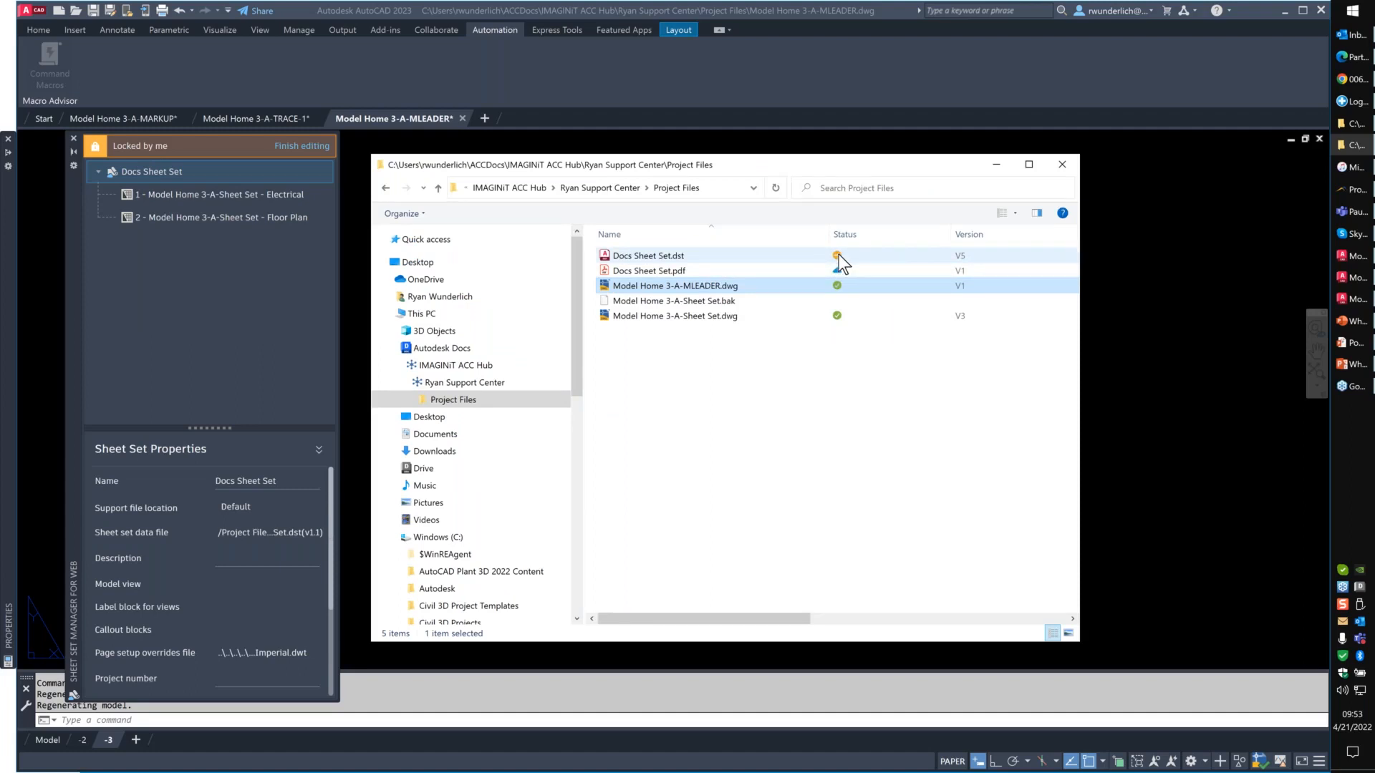
pyautogui.click(630, 136)
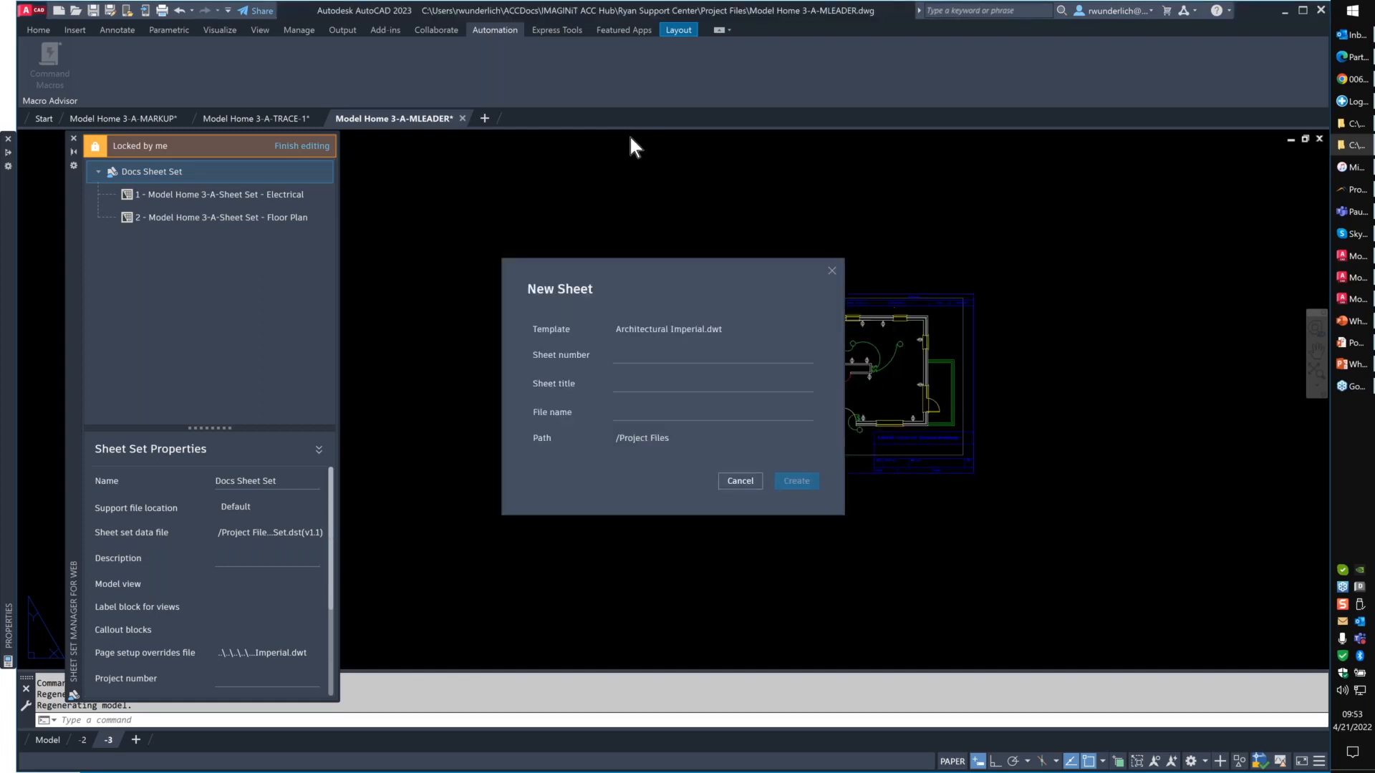
# - Try to create a sheet with number "Electrical Leader", title "New Sheet" and file name Model Home 3-A-MLEADER.dwg
pyautogui.click(626, 352)
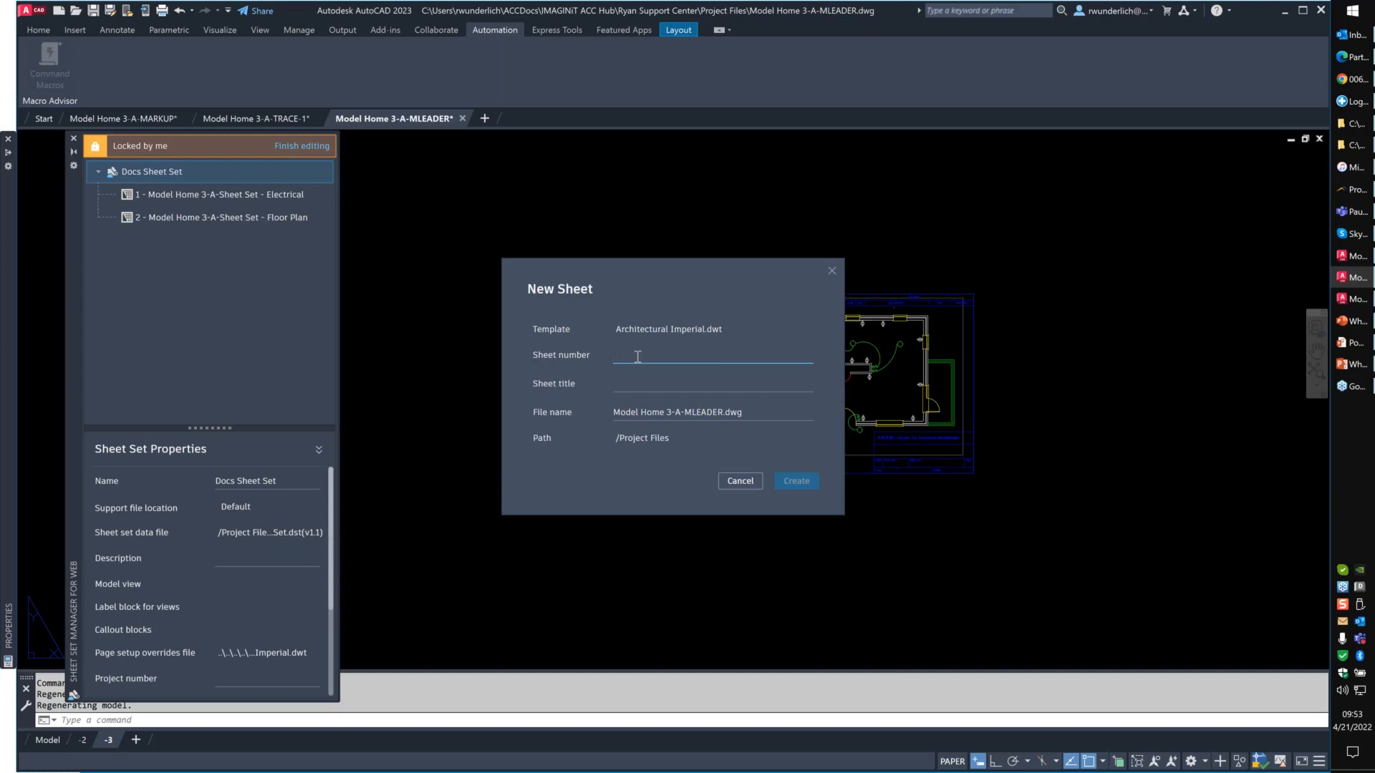
pyautogui.write('Electrical Leader')
pyautogui.click(669, 385)
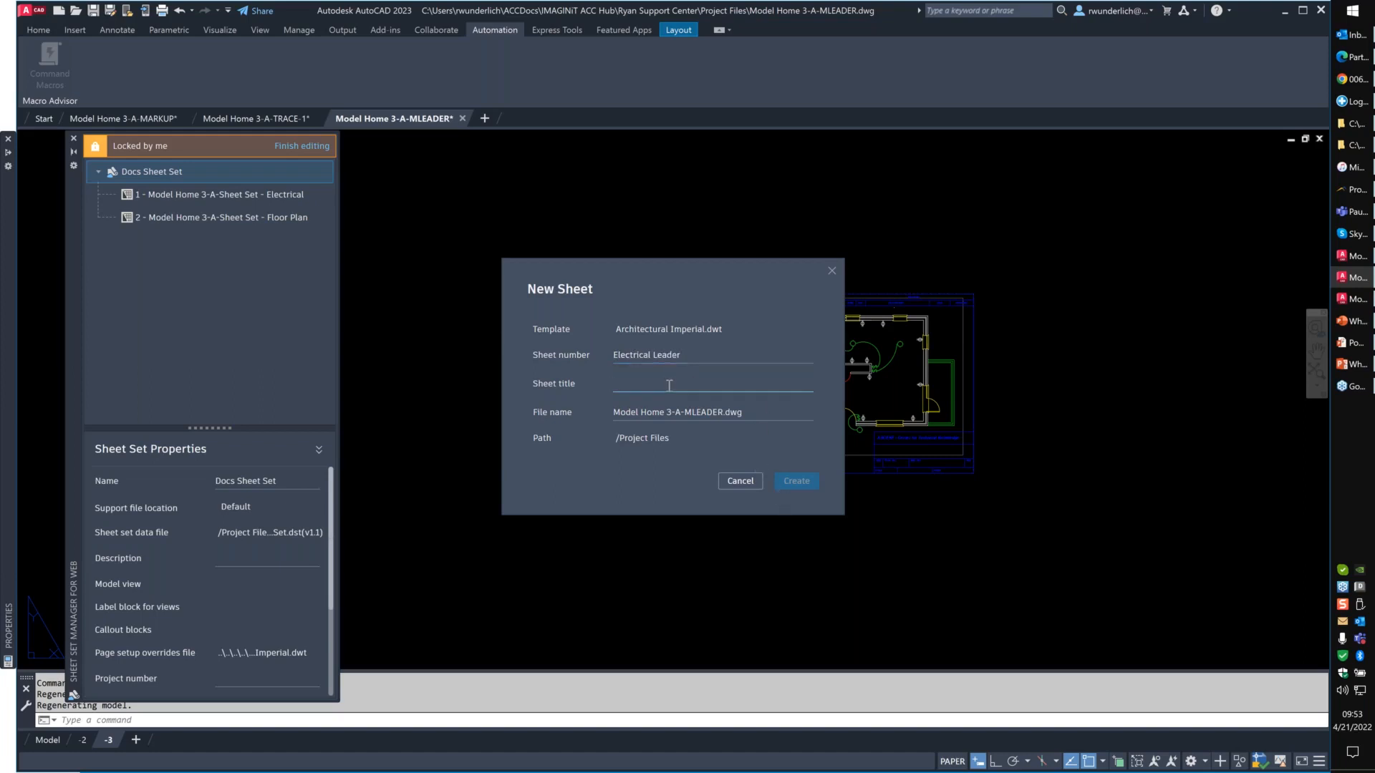
pyautogui.write('New Sheet')
pyautogui.click(802, 481)
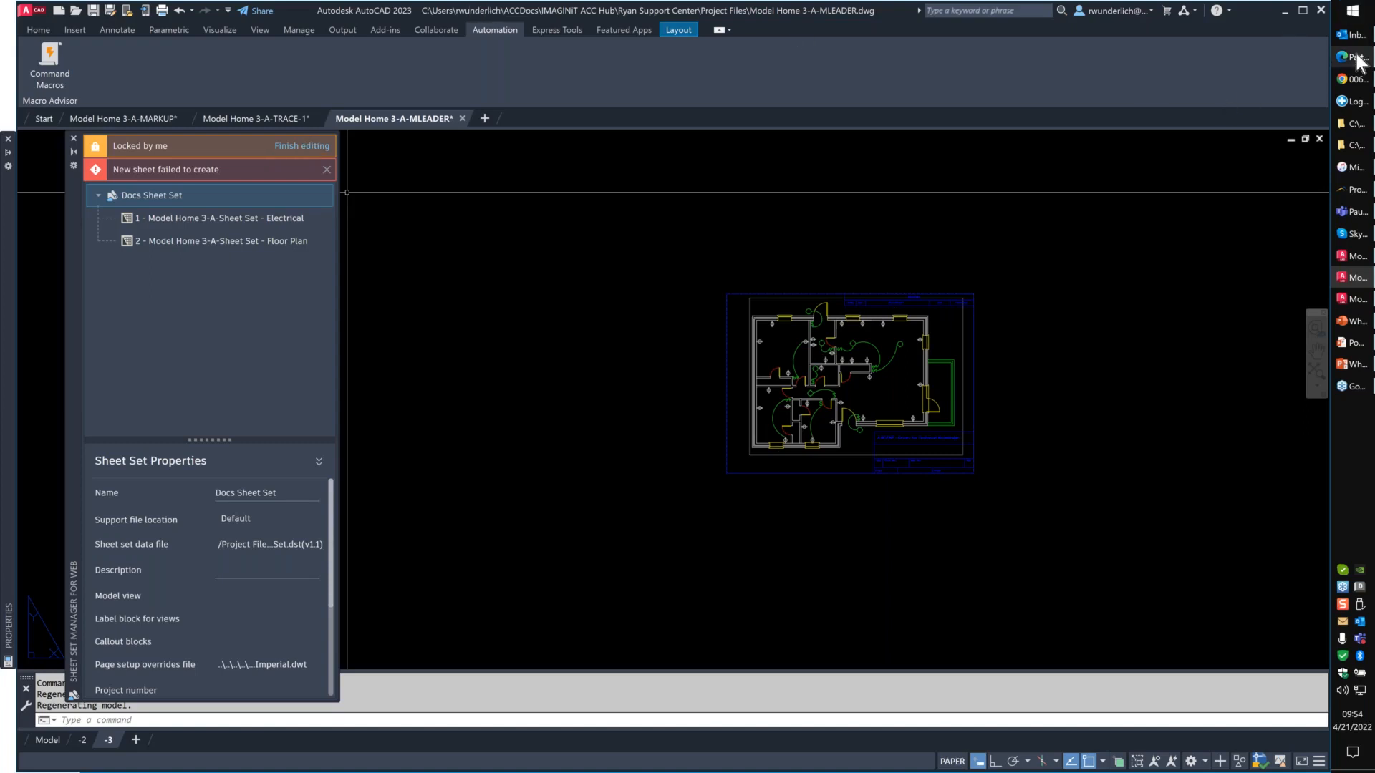
# - Bring up the browser window, return to AutoCAD, dismiss the sheet creation notice and finish editing Docs Sheet Set
pyautogui.moveTo(1355, 61)
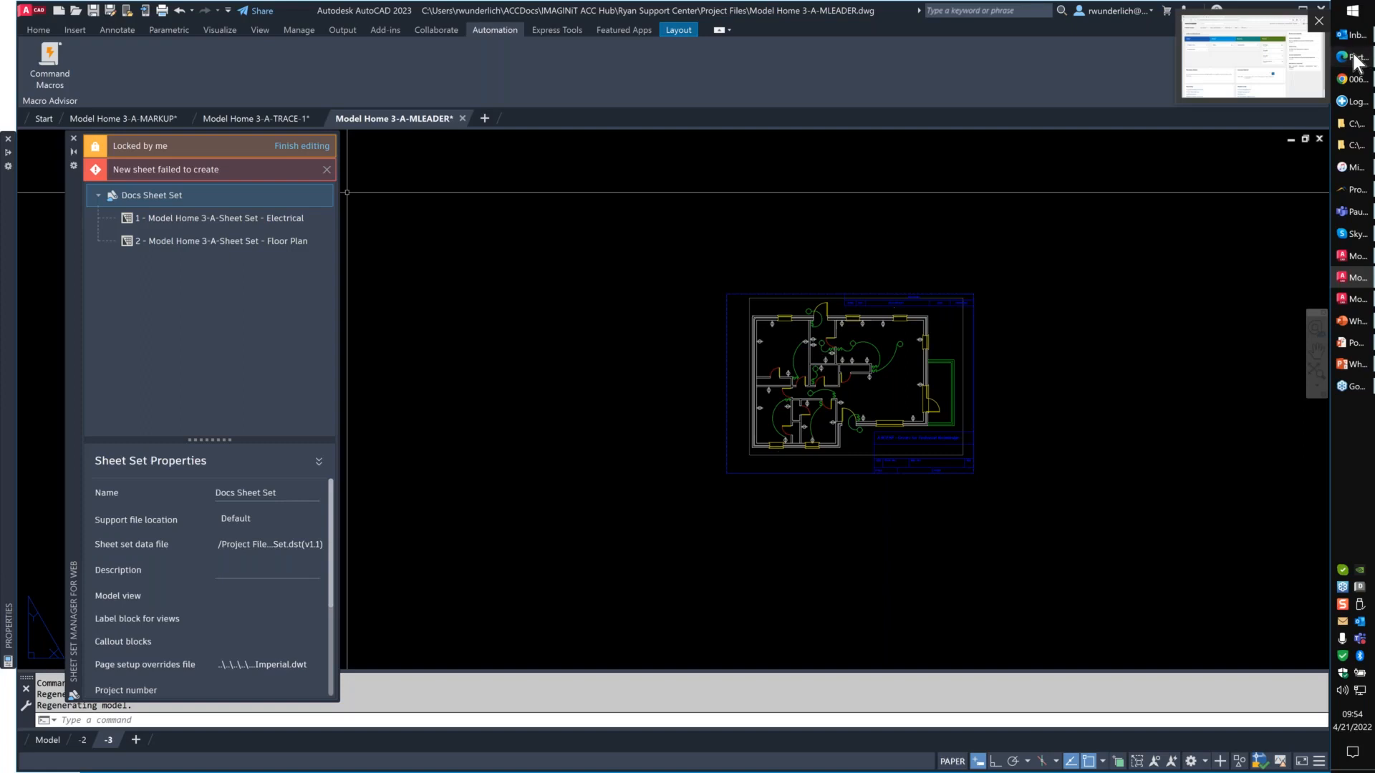
pyautogui.click(1355, 59)
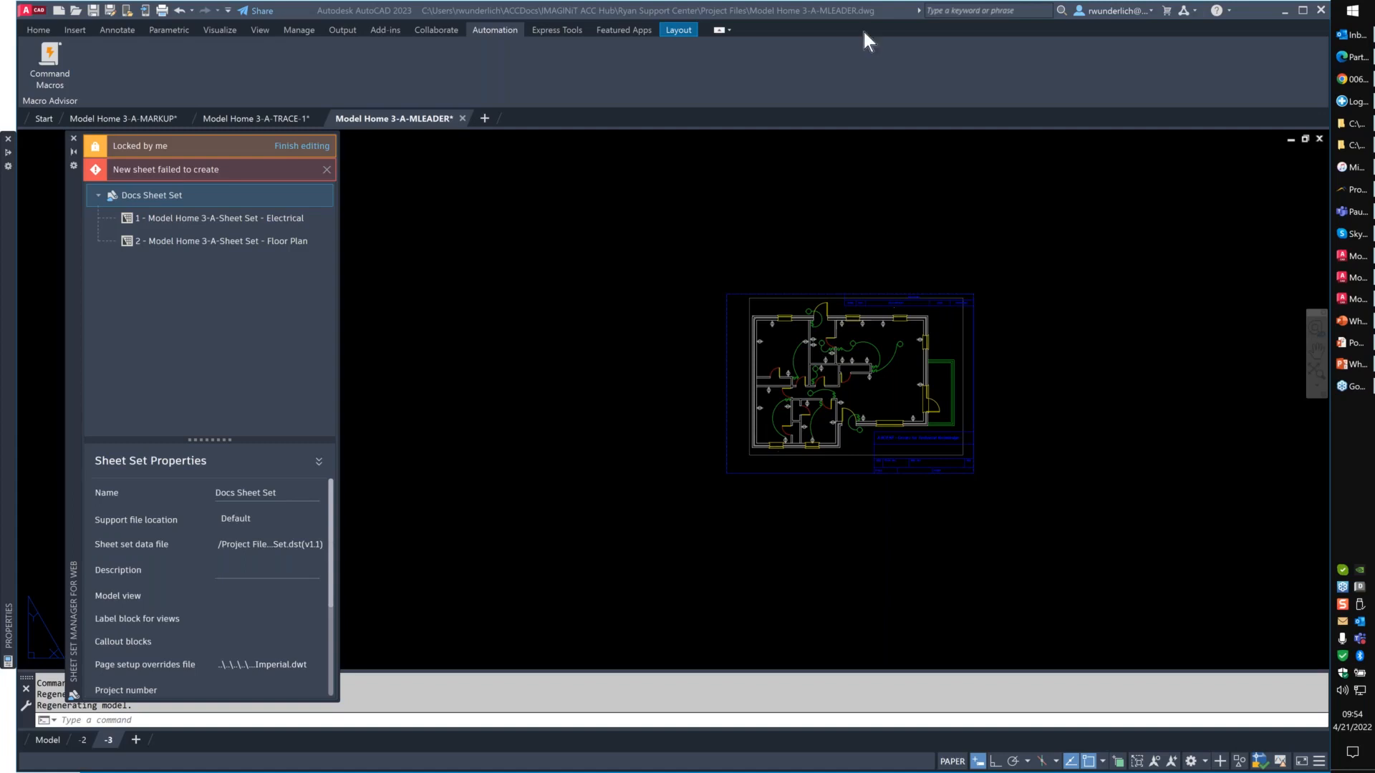
pyautogui.click(326, 171)
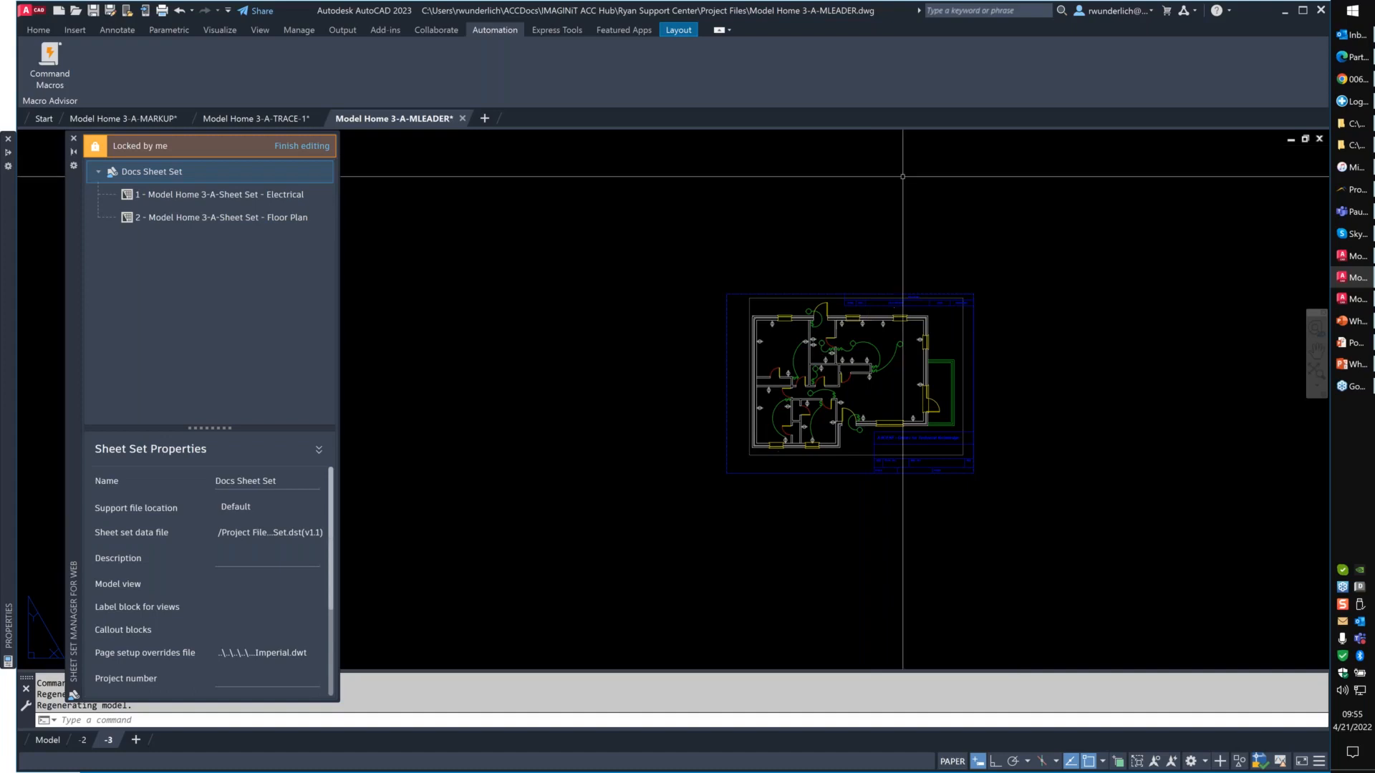
pyautogui.click(302, 146)
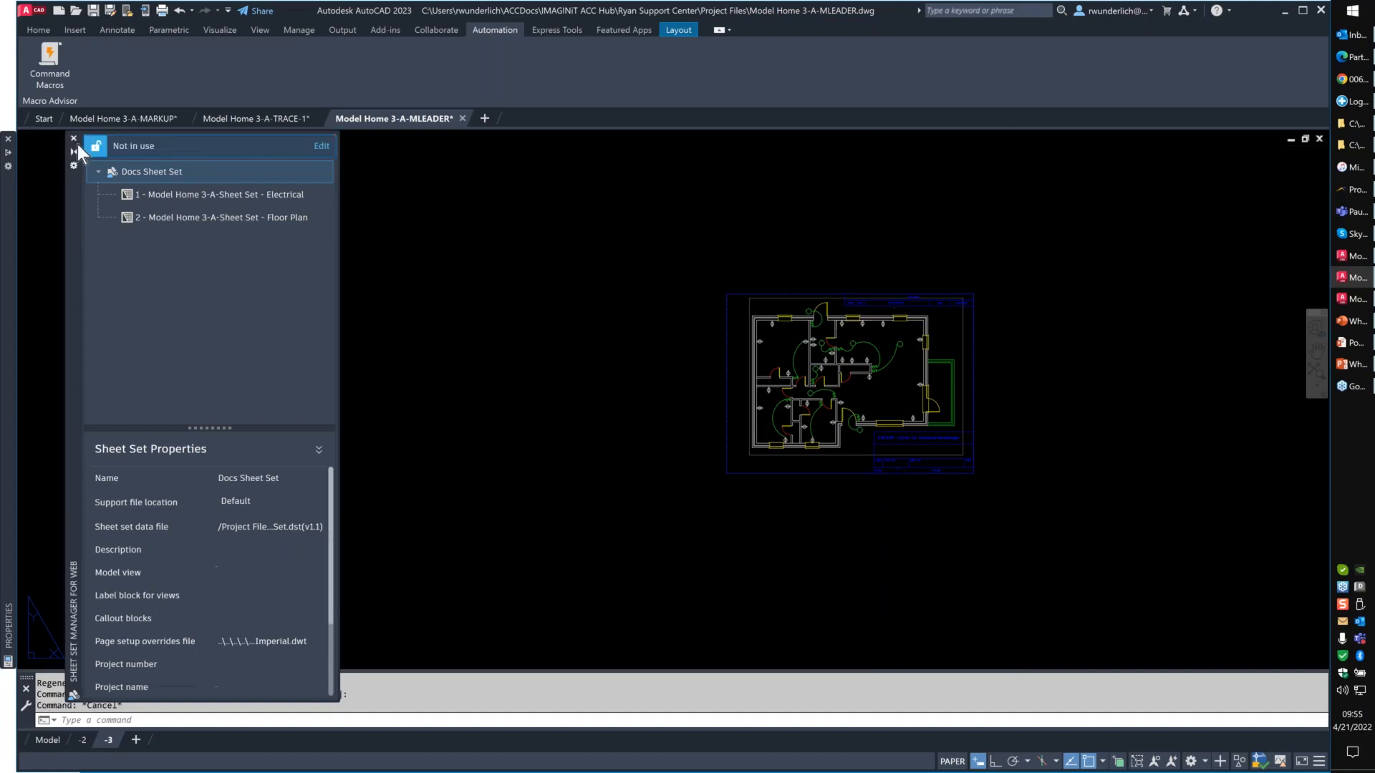
# - Switch to the Model Home 3-A-TRACE-1 drawing and copy the two rectangular objects outside the plan to the clipboard
pyautogui.click(244, 123)
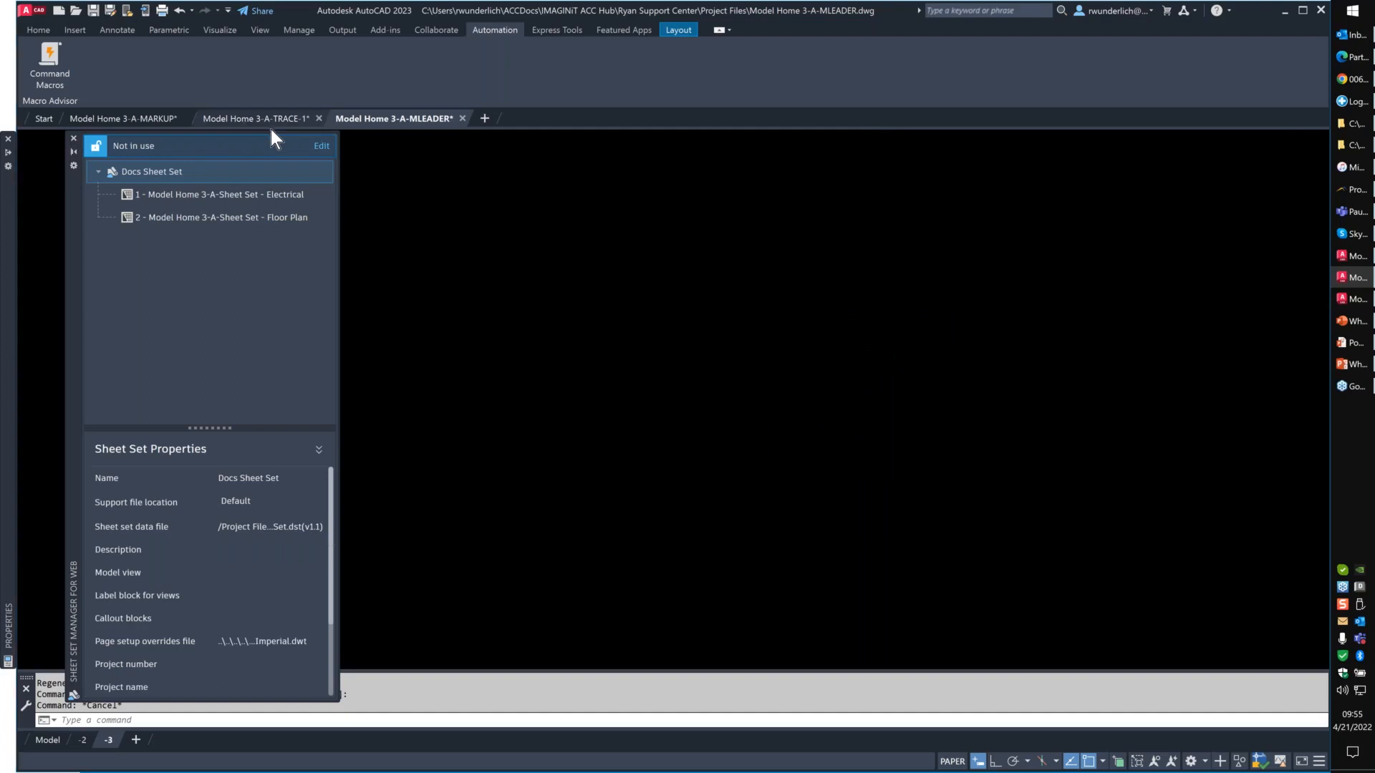
pyautogui.scroll(4, 693, 416)
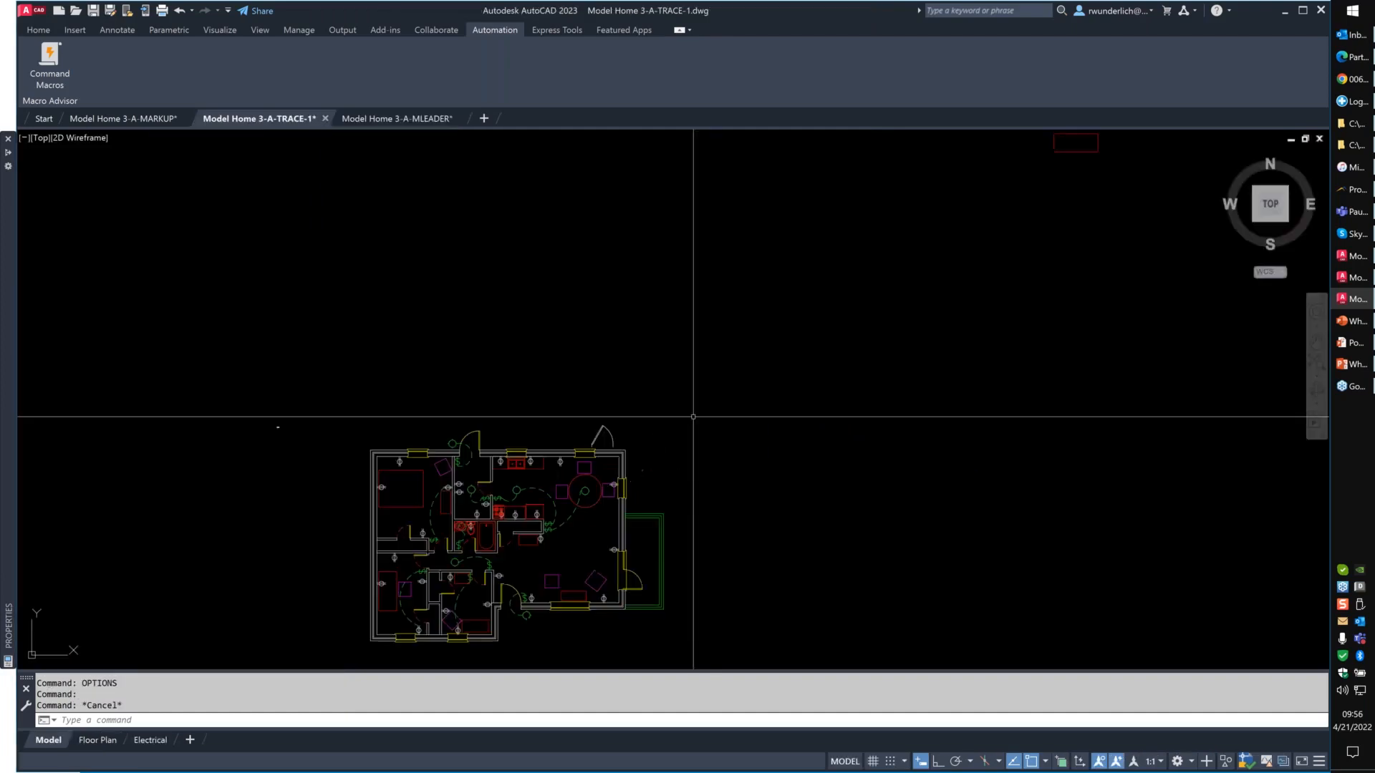
pyautogui.scroll(-2, 693, 416)
pyautogui.click(873, 382)
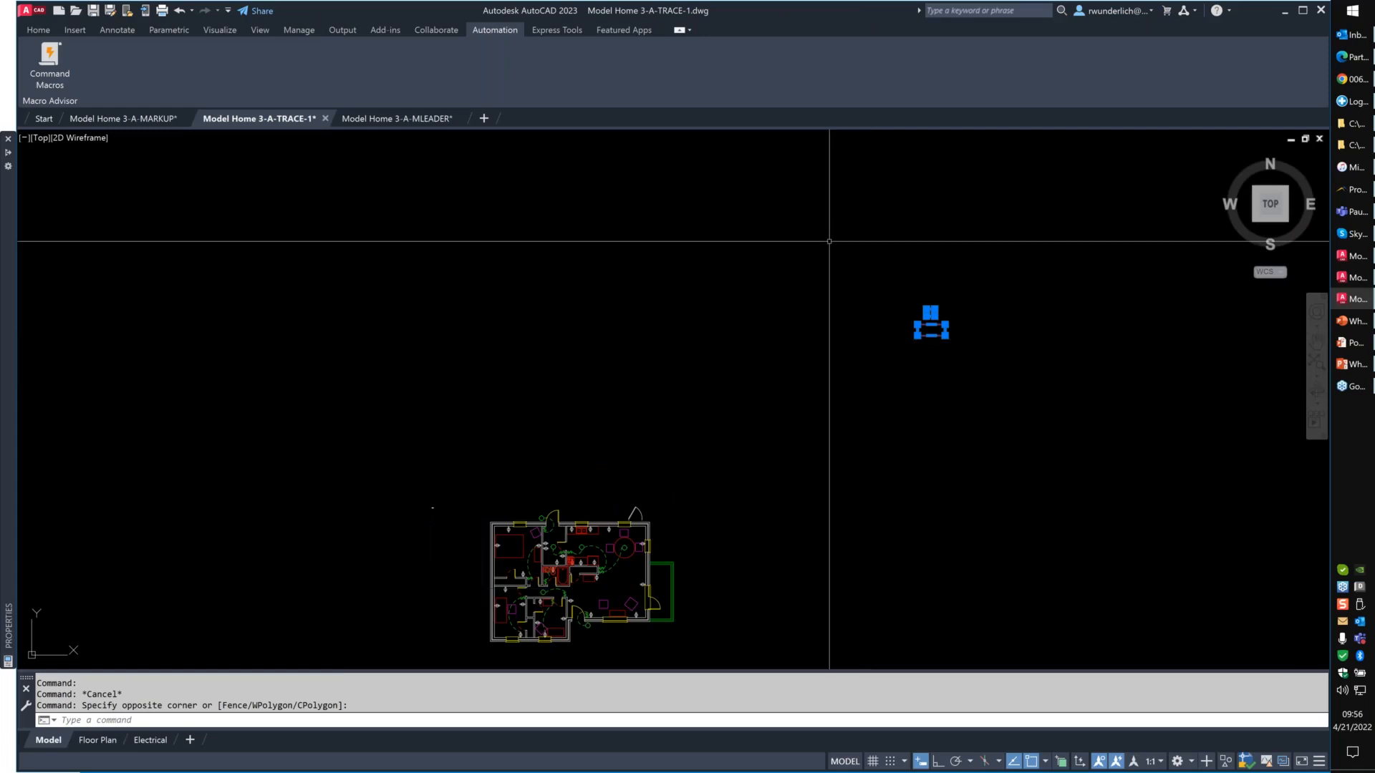
pyautogui.hotkey('ctrl', 'c')
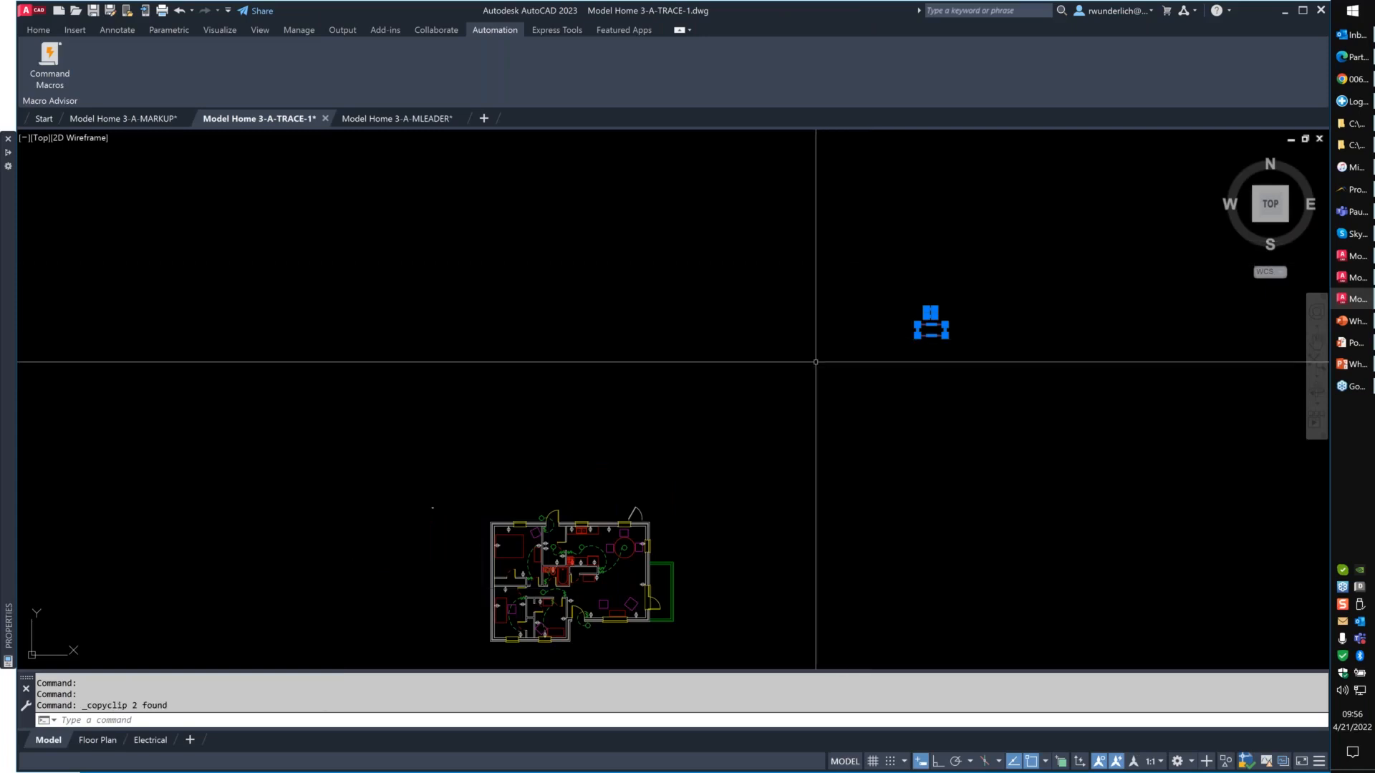
pyautogui.press('Escape')
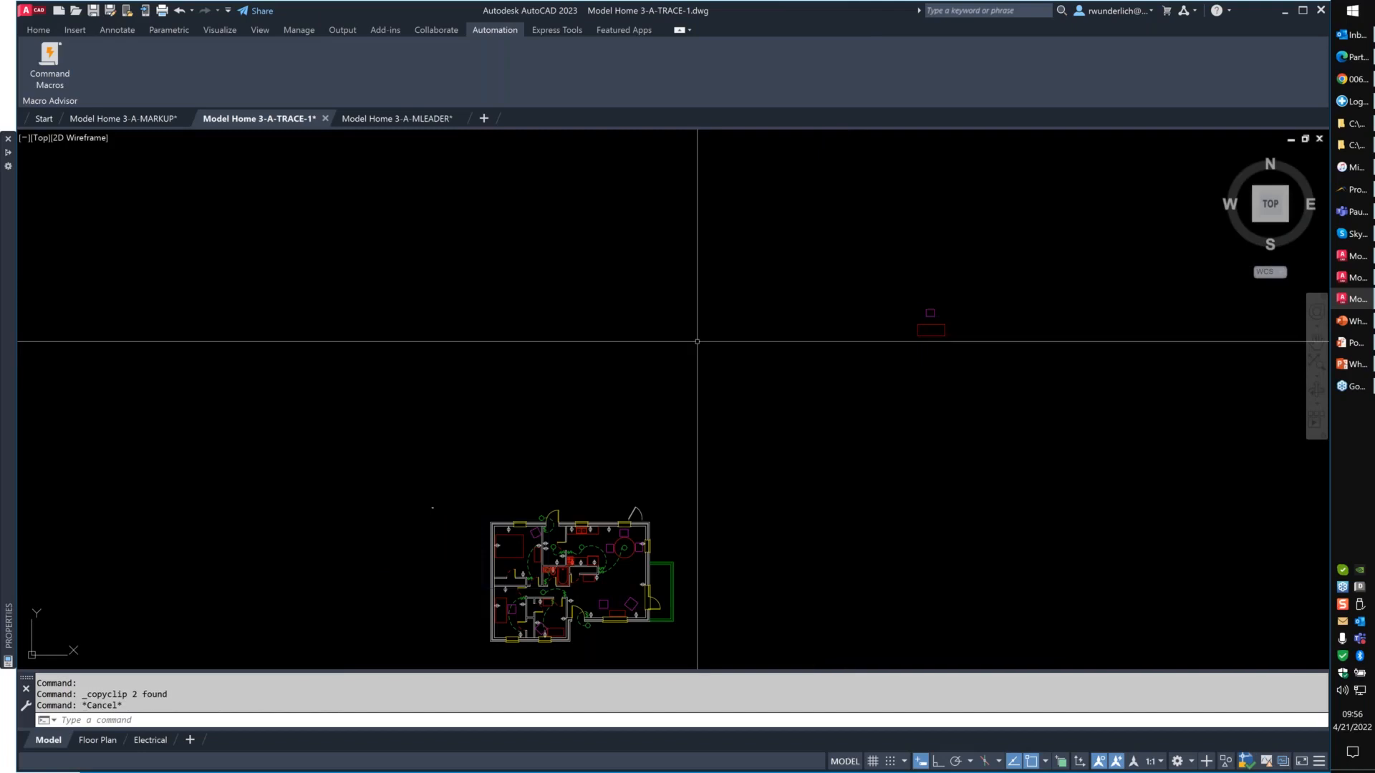
# - Switch to File Explorer and locate the newest temporary clipboard drawing in C:\Temp
pyautogui.click(1352, 124)
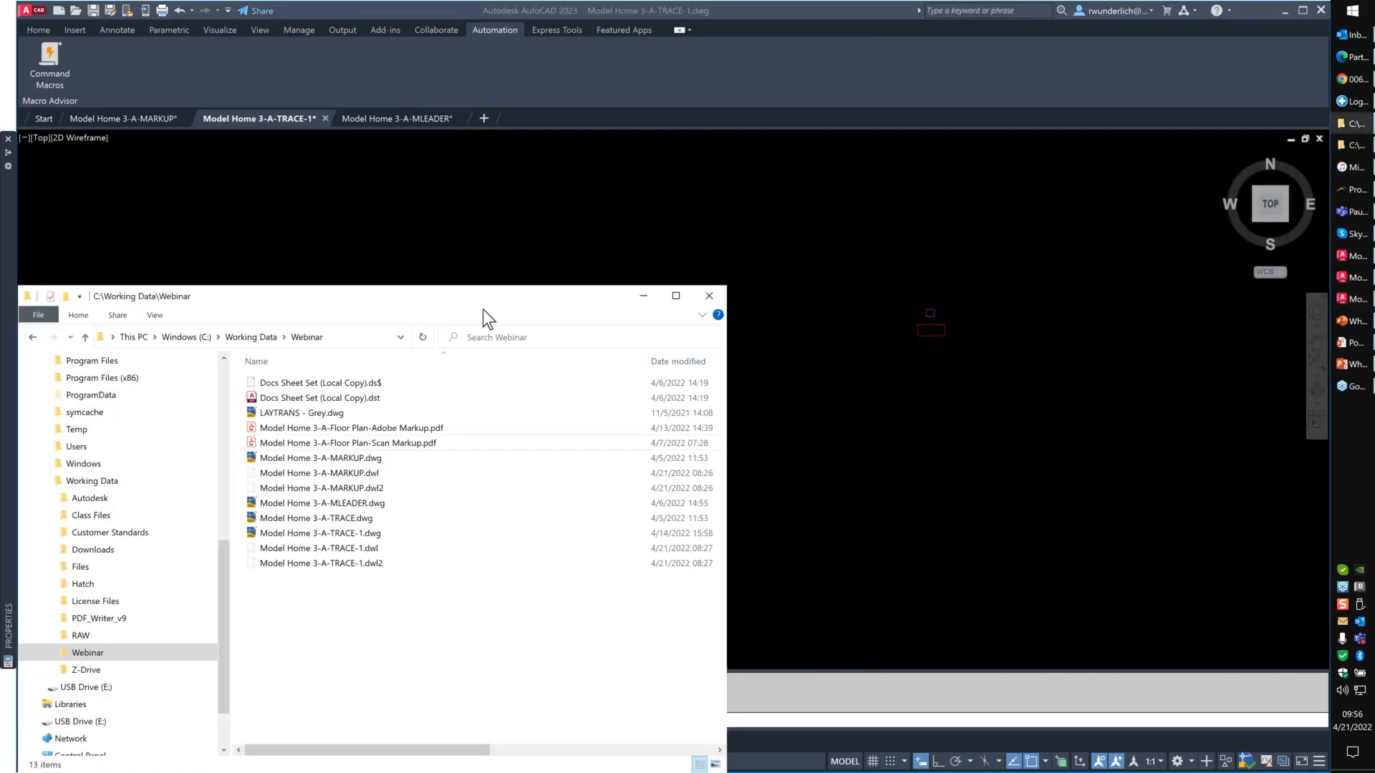
pyautogui.moveTo(482, 310); pyautogui.dragTo(795, 166)
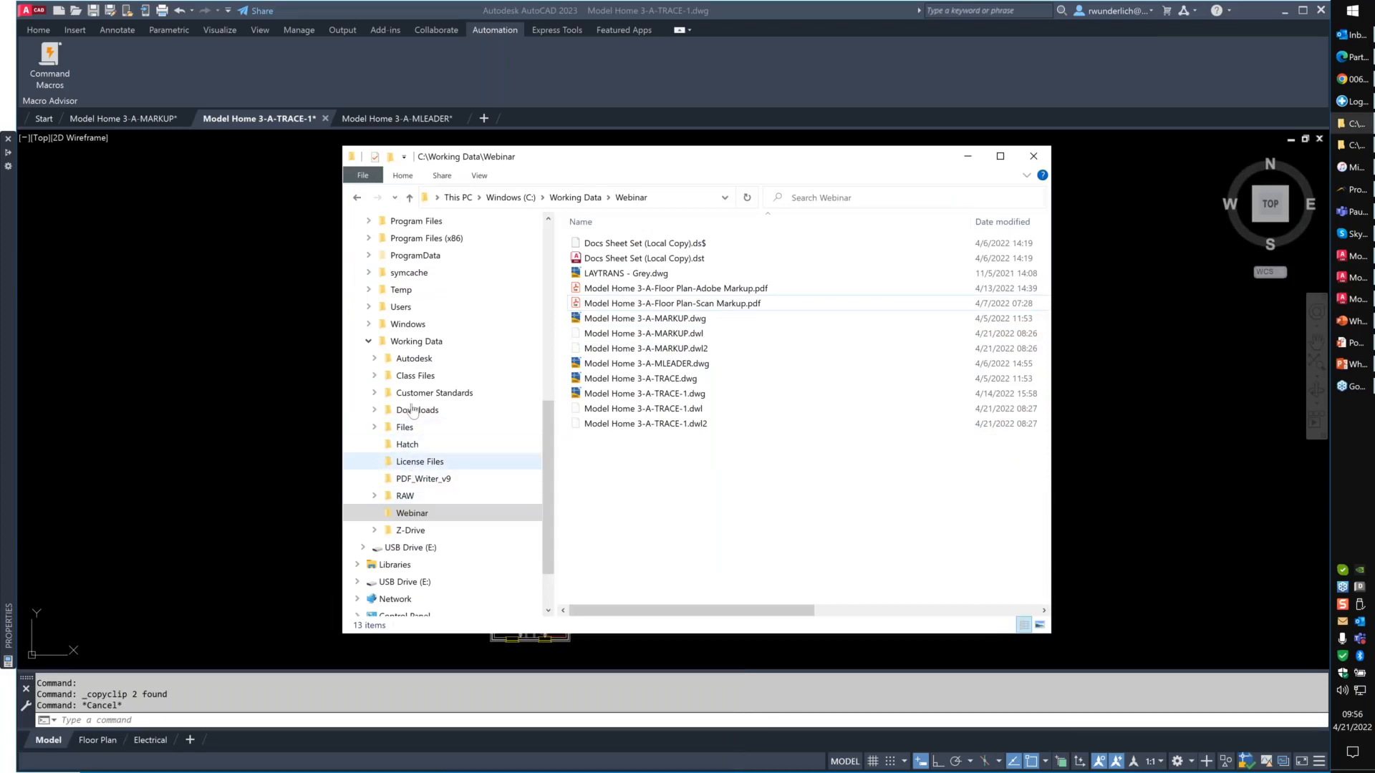
pyautogui.click(401, 290)
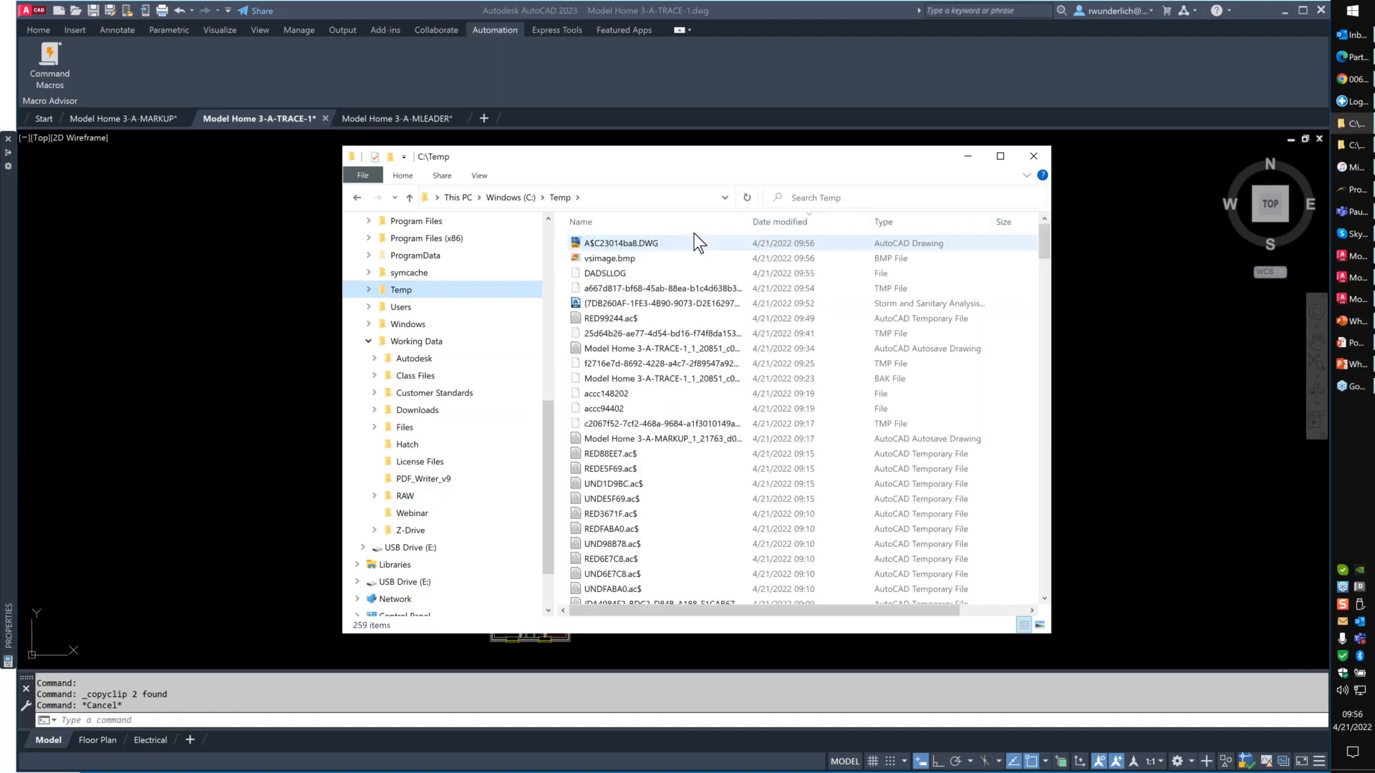
pyautogui.click(694, 238)
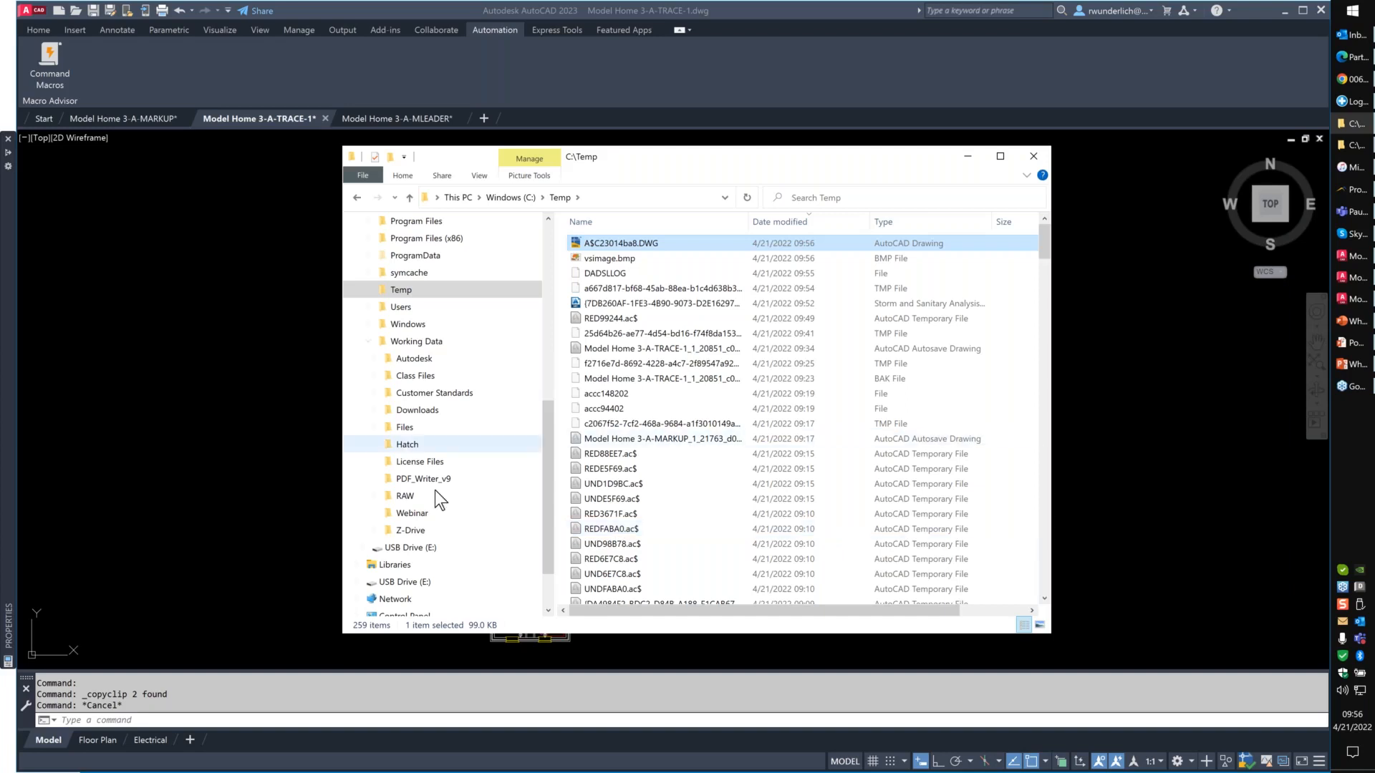
# - Return to the TRACE-1 drawing and paste the copied objects in the empty area above and left of the floor plan
pyautogui.click(259, 454)
pyautogui.hotkey('ctrl', 'v')
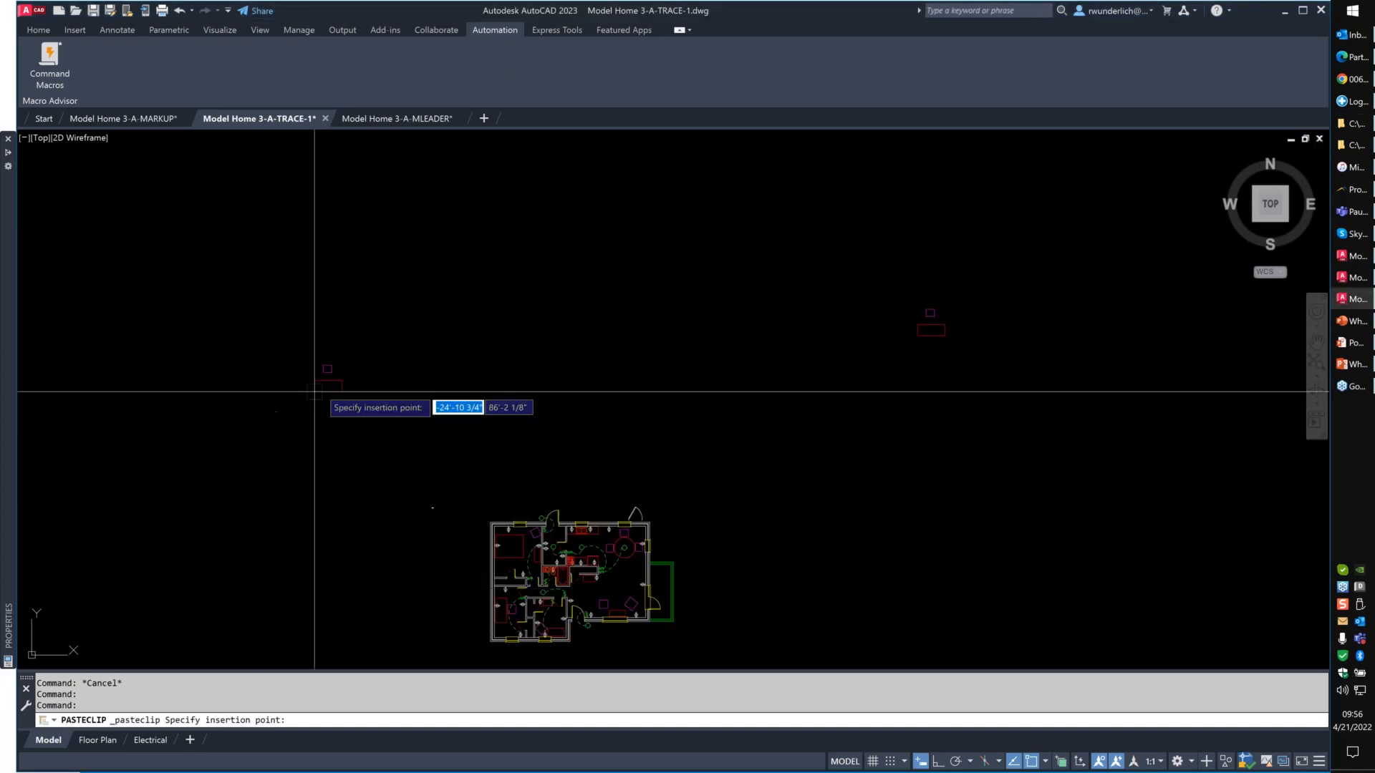
pyautogui.click(371, 371)
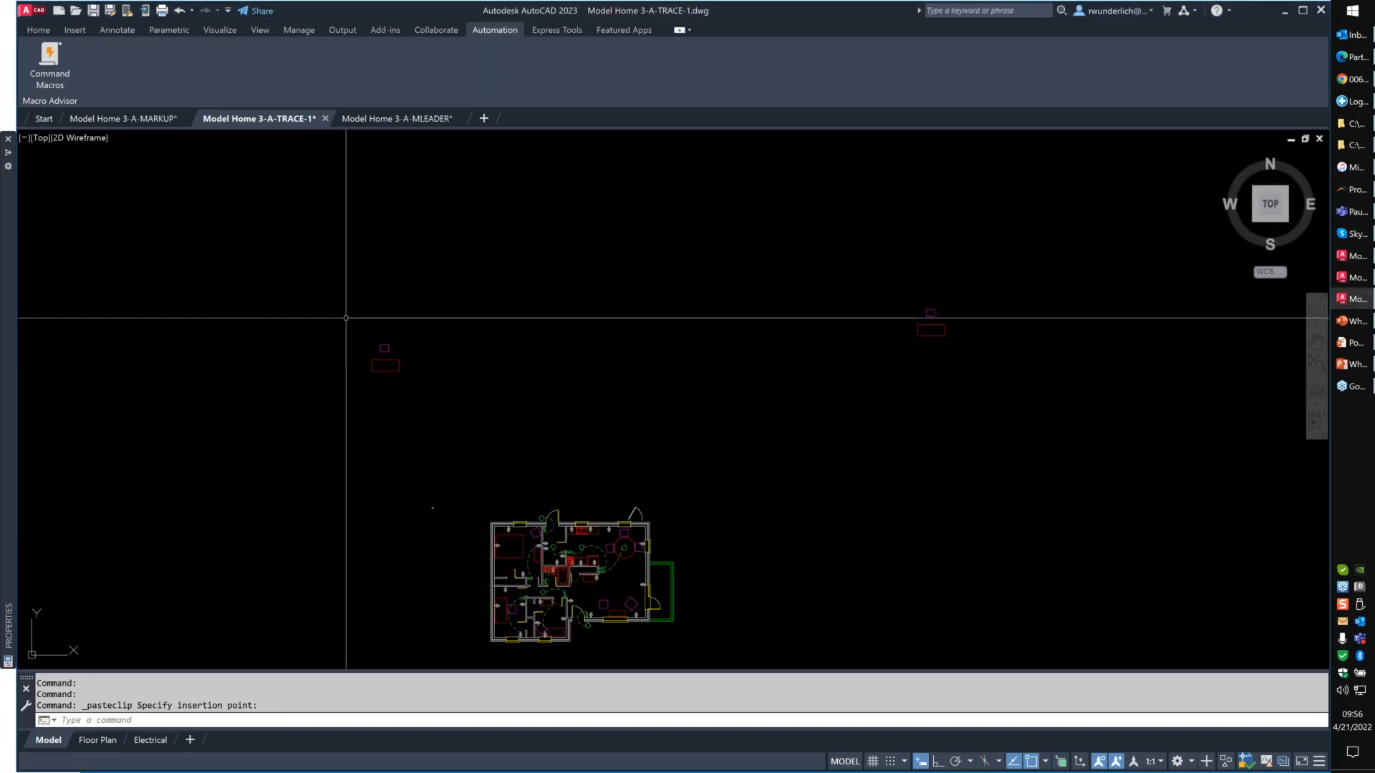
# - Run PURGE to examine the drawing's unused blocks and other purgeable items, and close it without purging
pyautogui.write('PURGE')
pyautogui.press('Return')
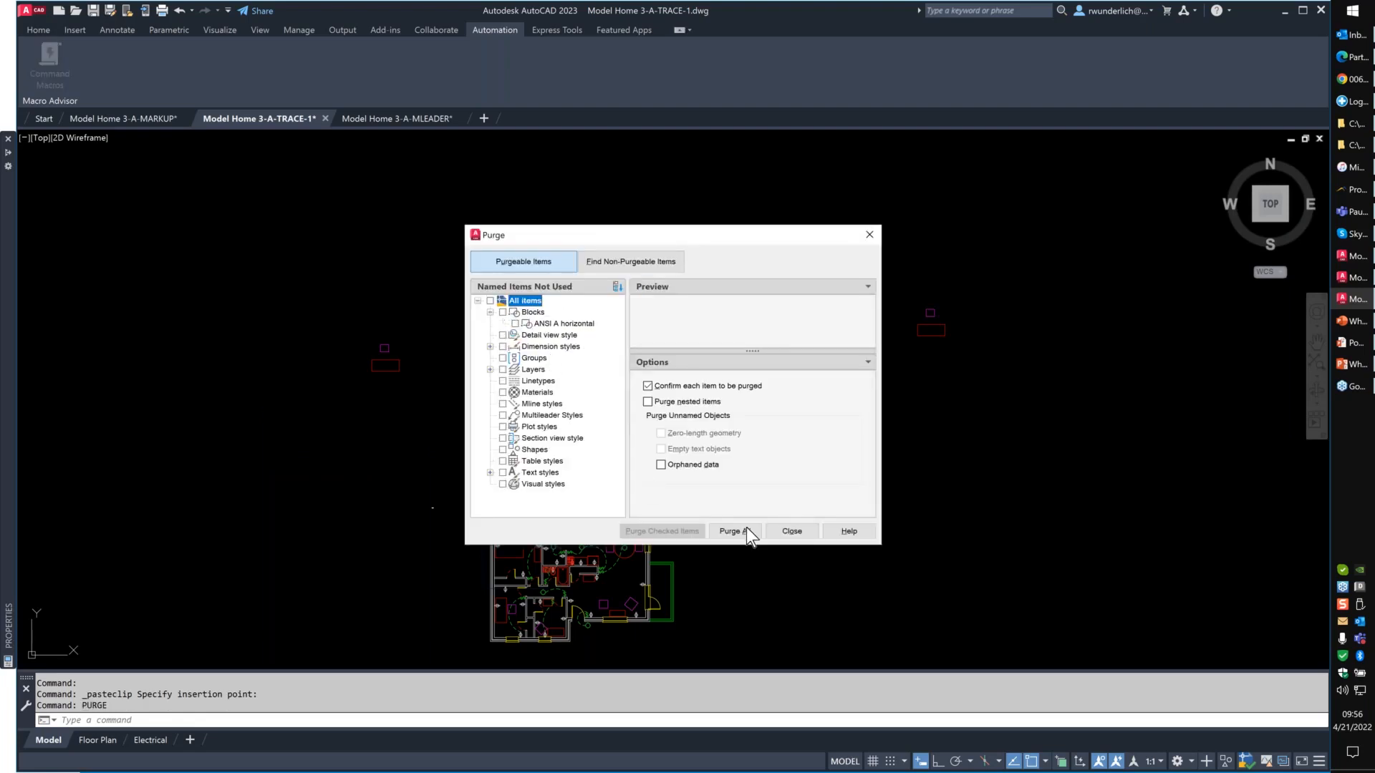
pyautogui.click(791, 531)
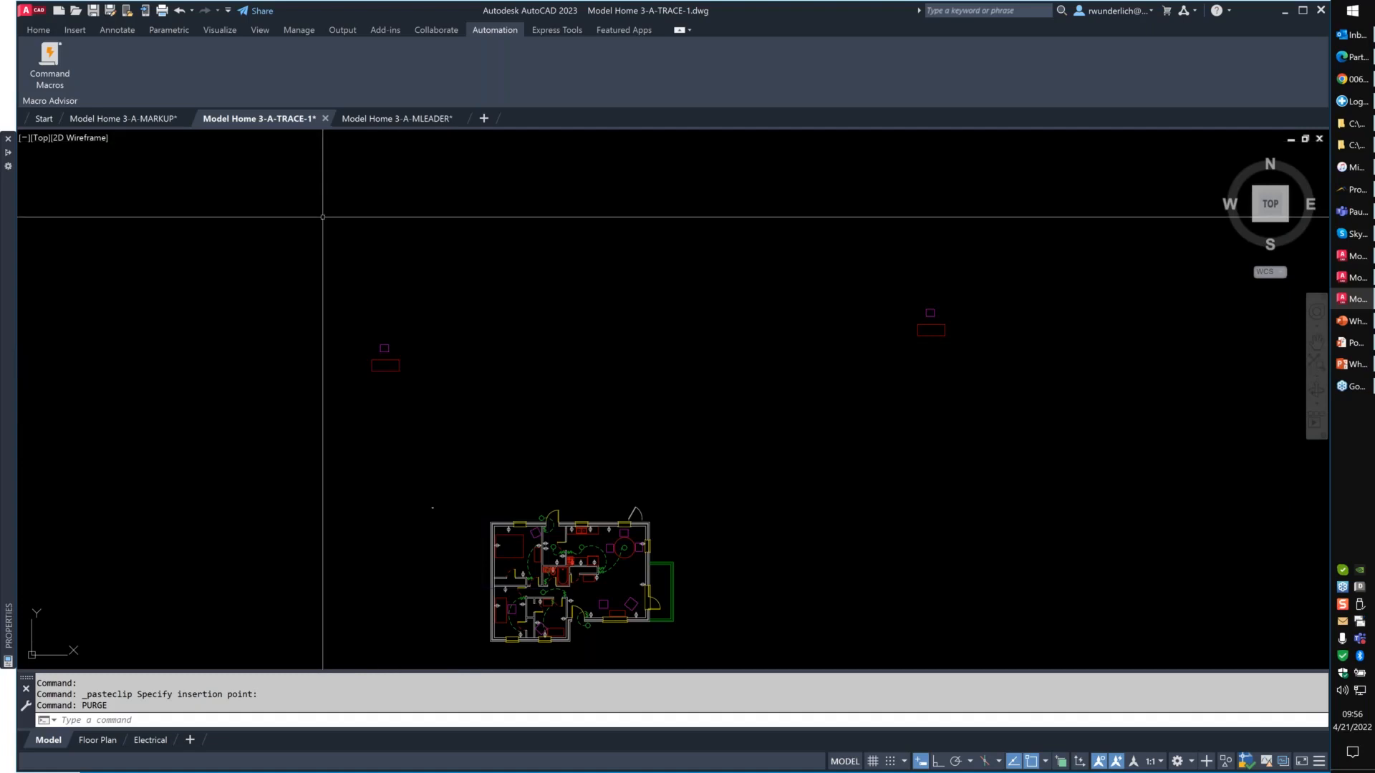
# - Paste the copied objects as a block in the empty area directly above the floor plan
pyautogui.hotkey('ctrl', 'shift', 'v')
pyautogui.click(507, 303)
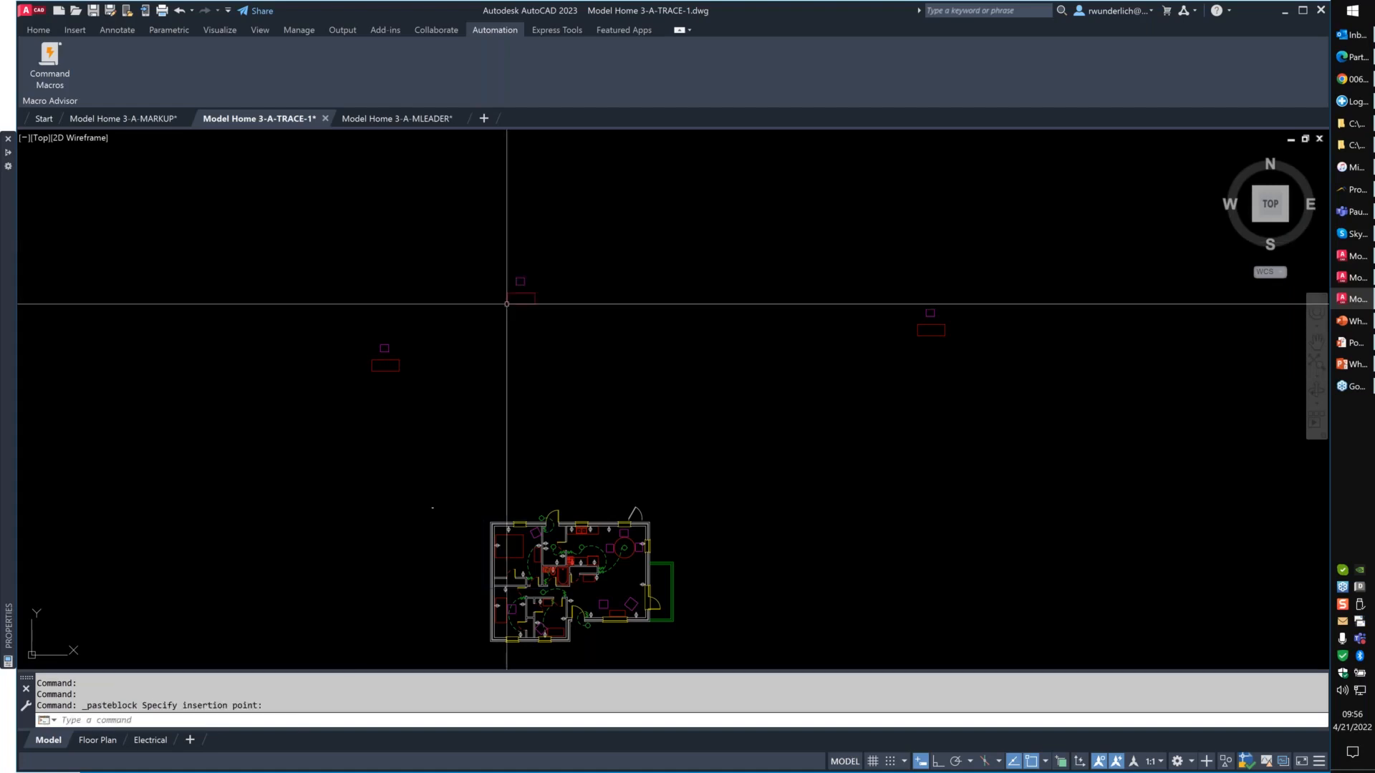
# - Compare the block name in the pasted block's properties with the newest temporary drawing in C:\Temp, and return to the TRACE-1 drawing
pyautogui.click(507, 304)
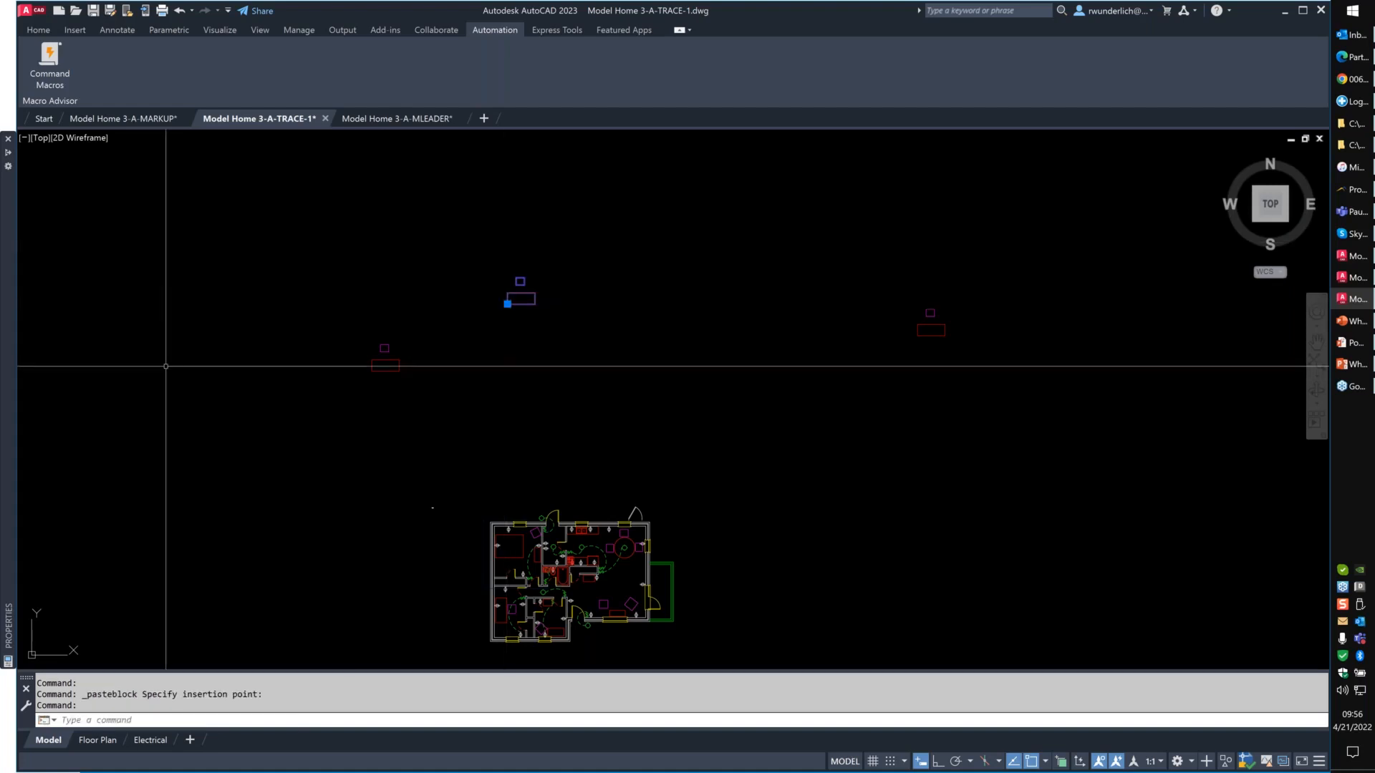
pyautogui.moveTo(8, 423)
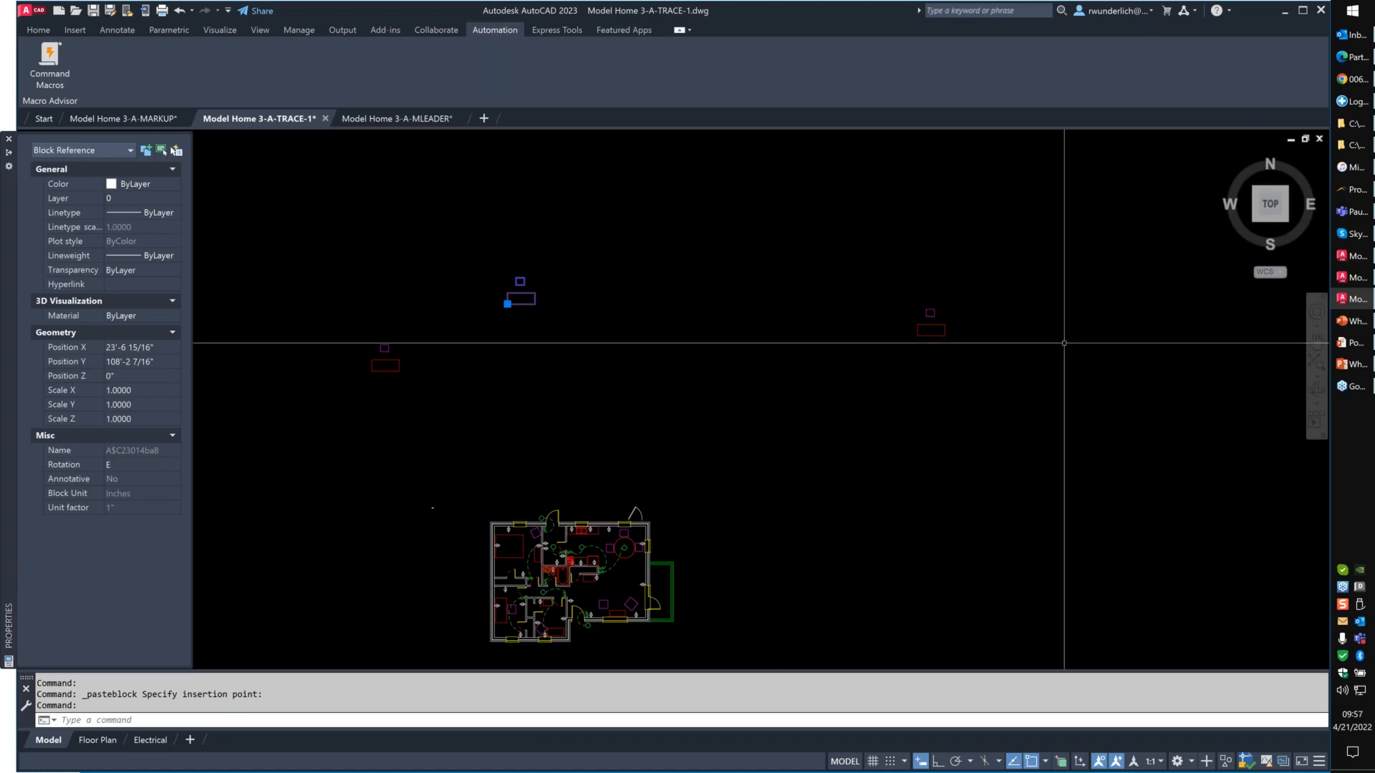
pyautogui.click(1351, 146)
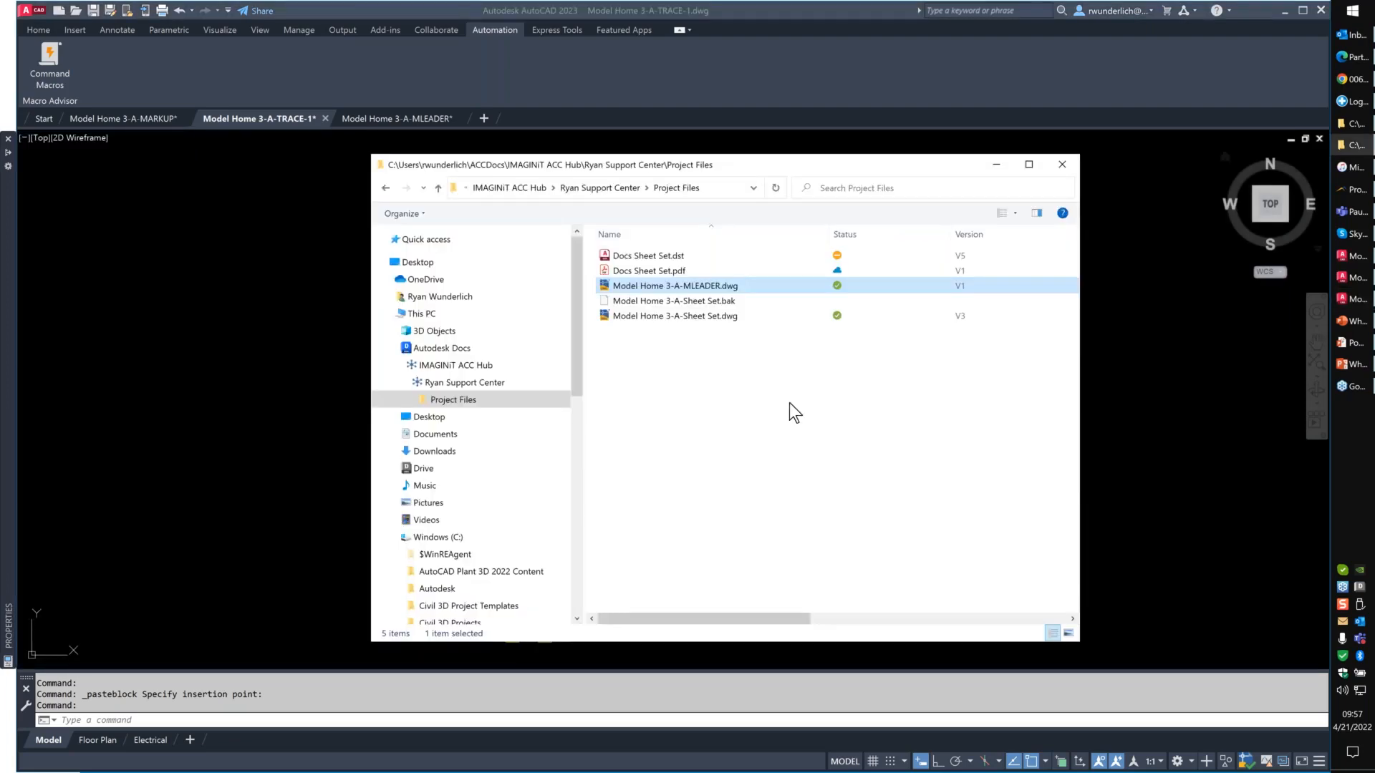
pyautogui.click(1352, 123)
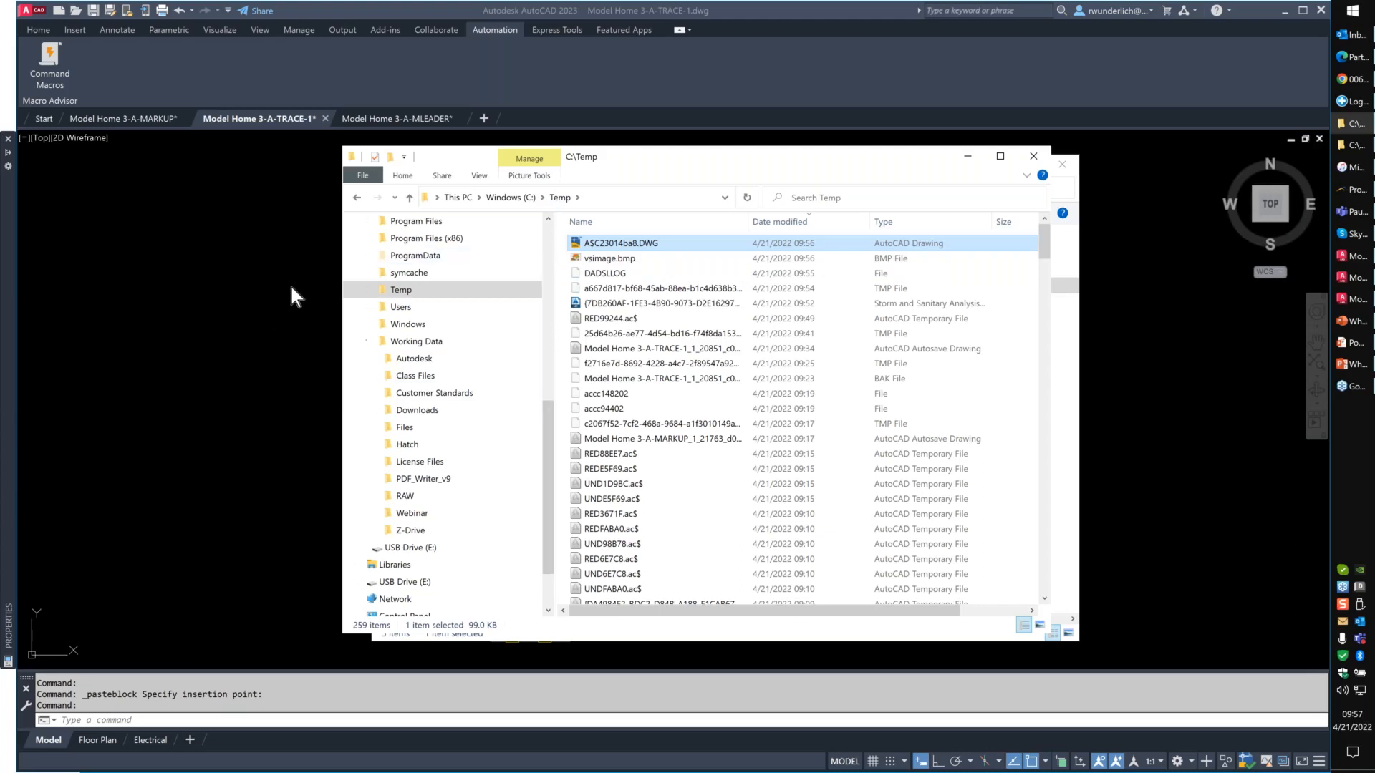
pyautogui.click(171, 282)
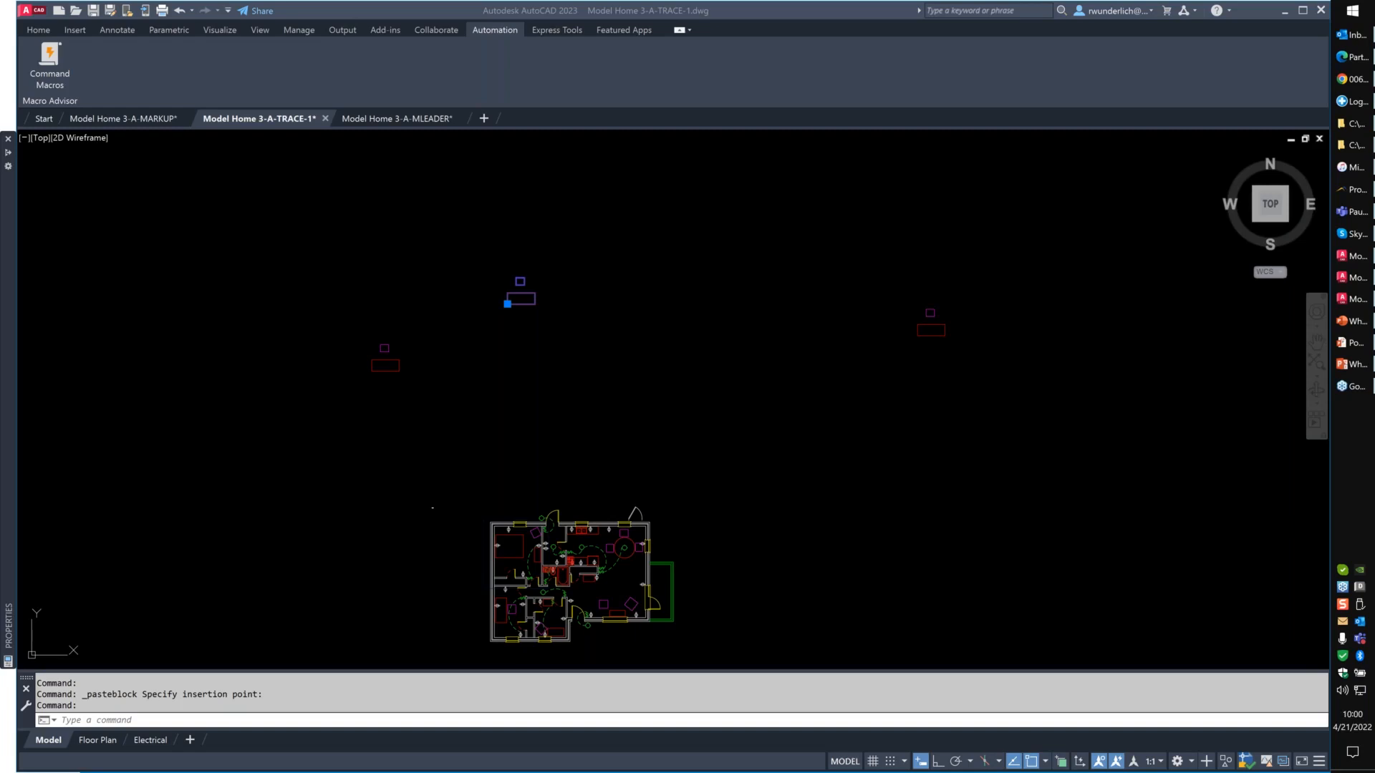
# - Deselect the pasted block above the floor plan and open the Count palette
pyautogui.click(644, 323)
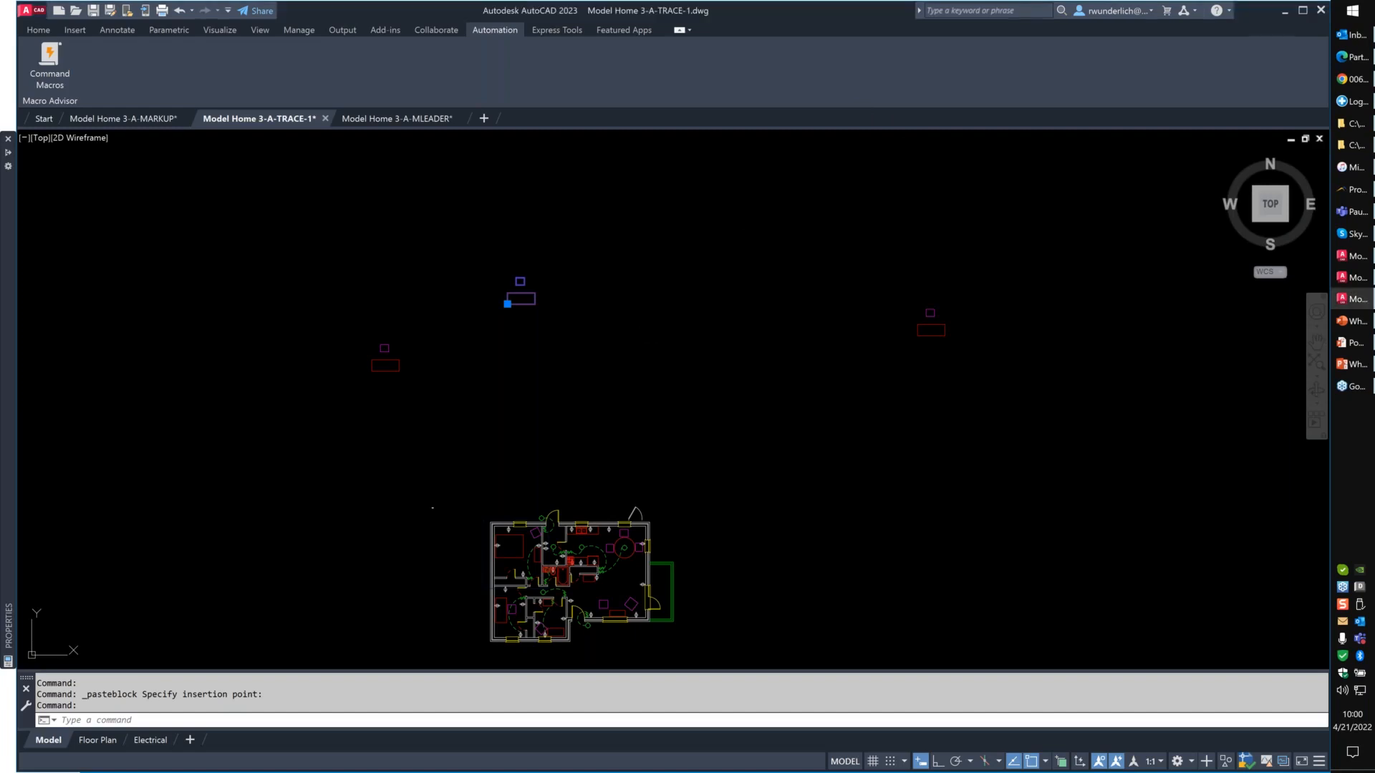
pyautogui.press('Escape')
pyautogui.press('Escape')
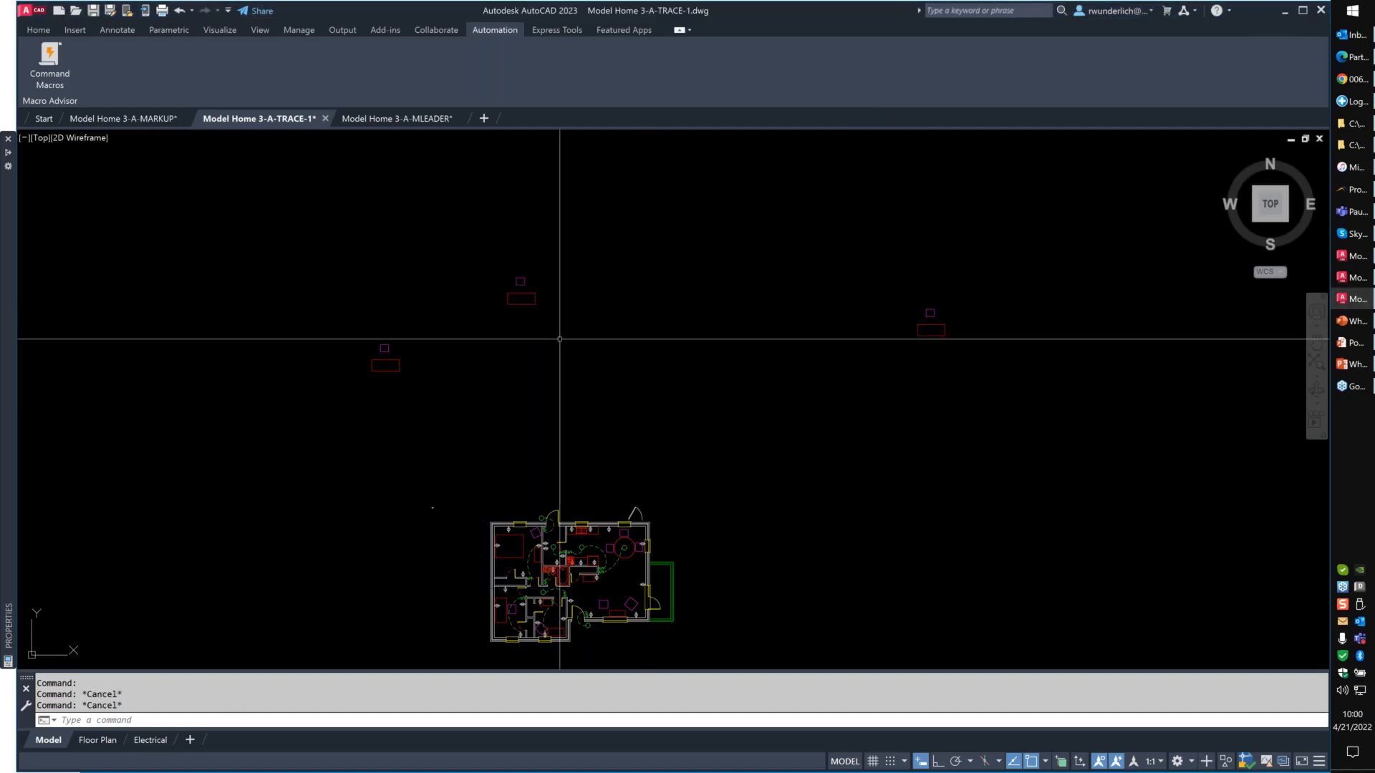
pyautogui.click(264, 29)
pyautogui.click(598, 62)
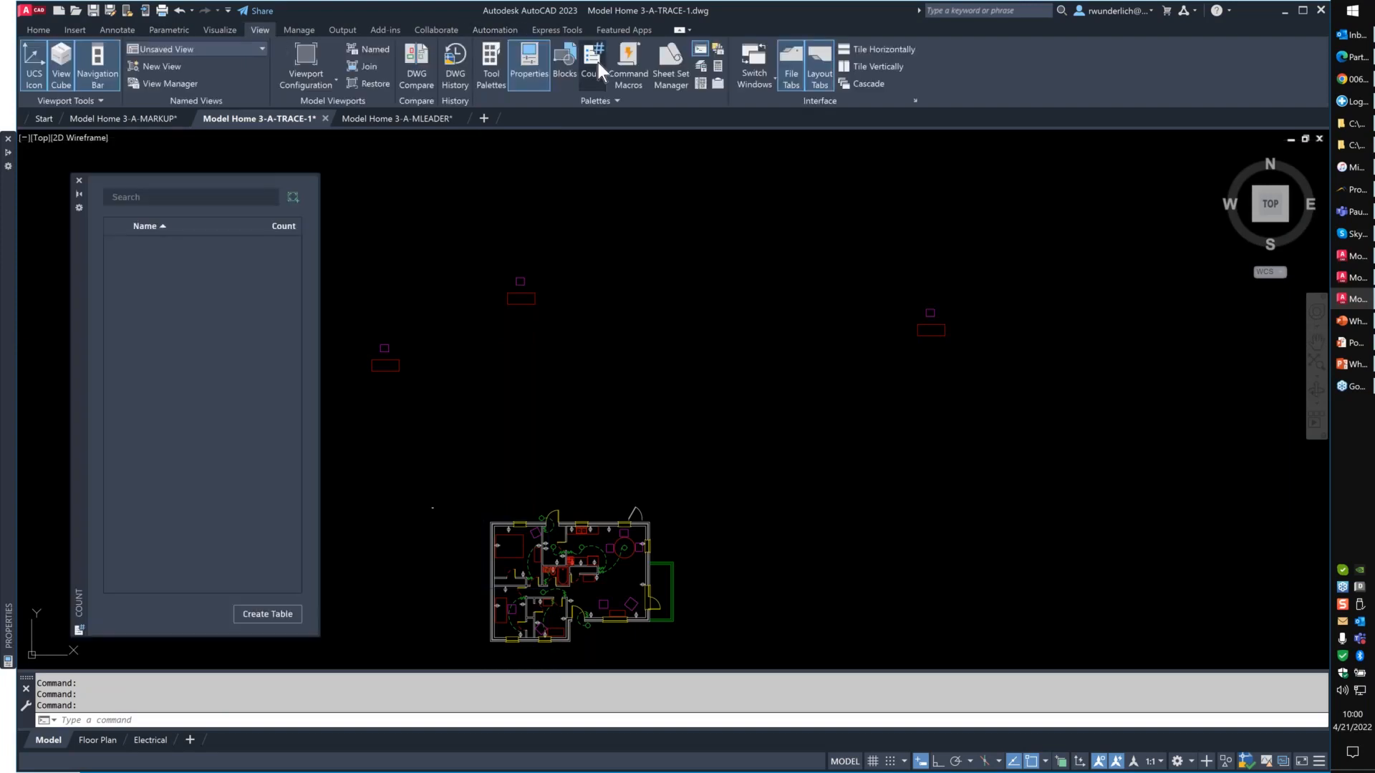